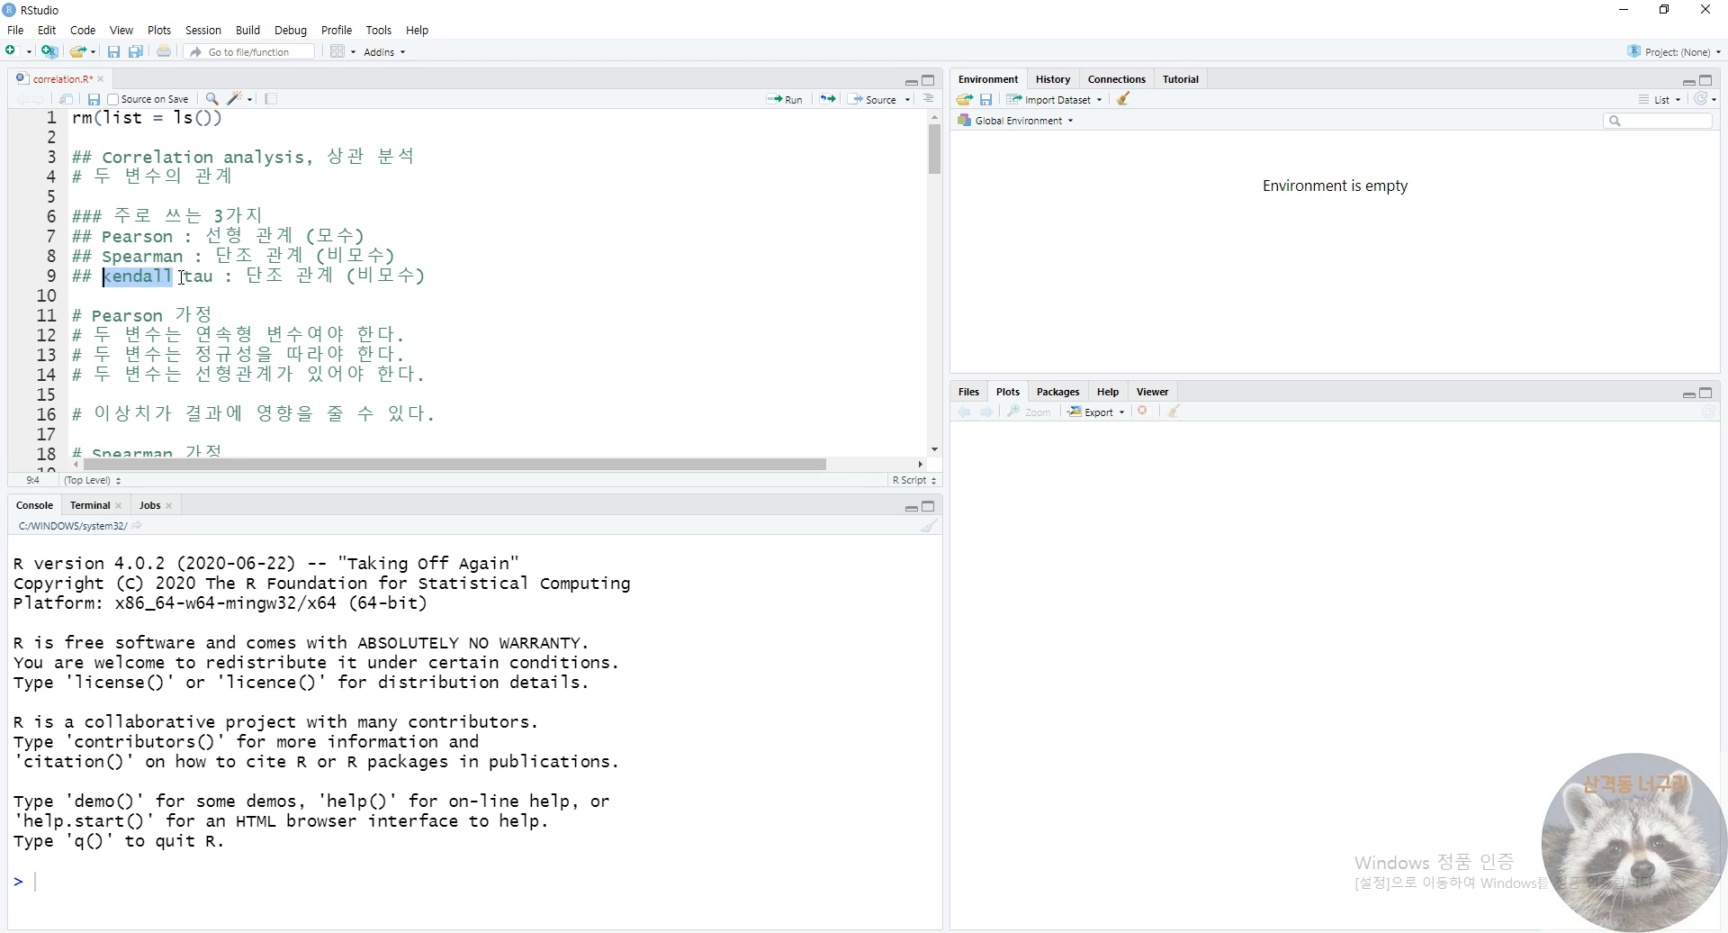
- Review the relationship type and parametric label listed for the Pearson, Spearman and kendall tau methods on lines 7 to 9
{"action": "double_click", "coordinate": [198, 277]}
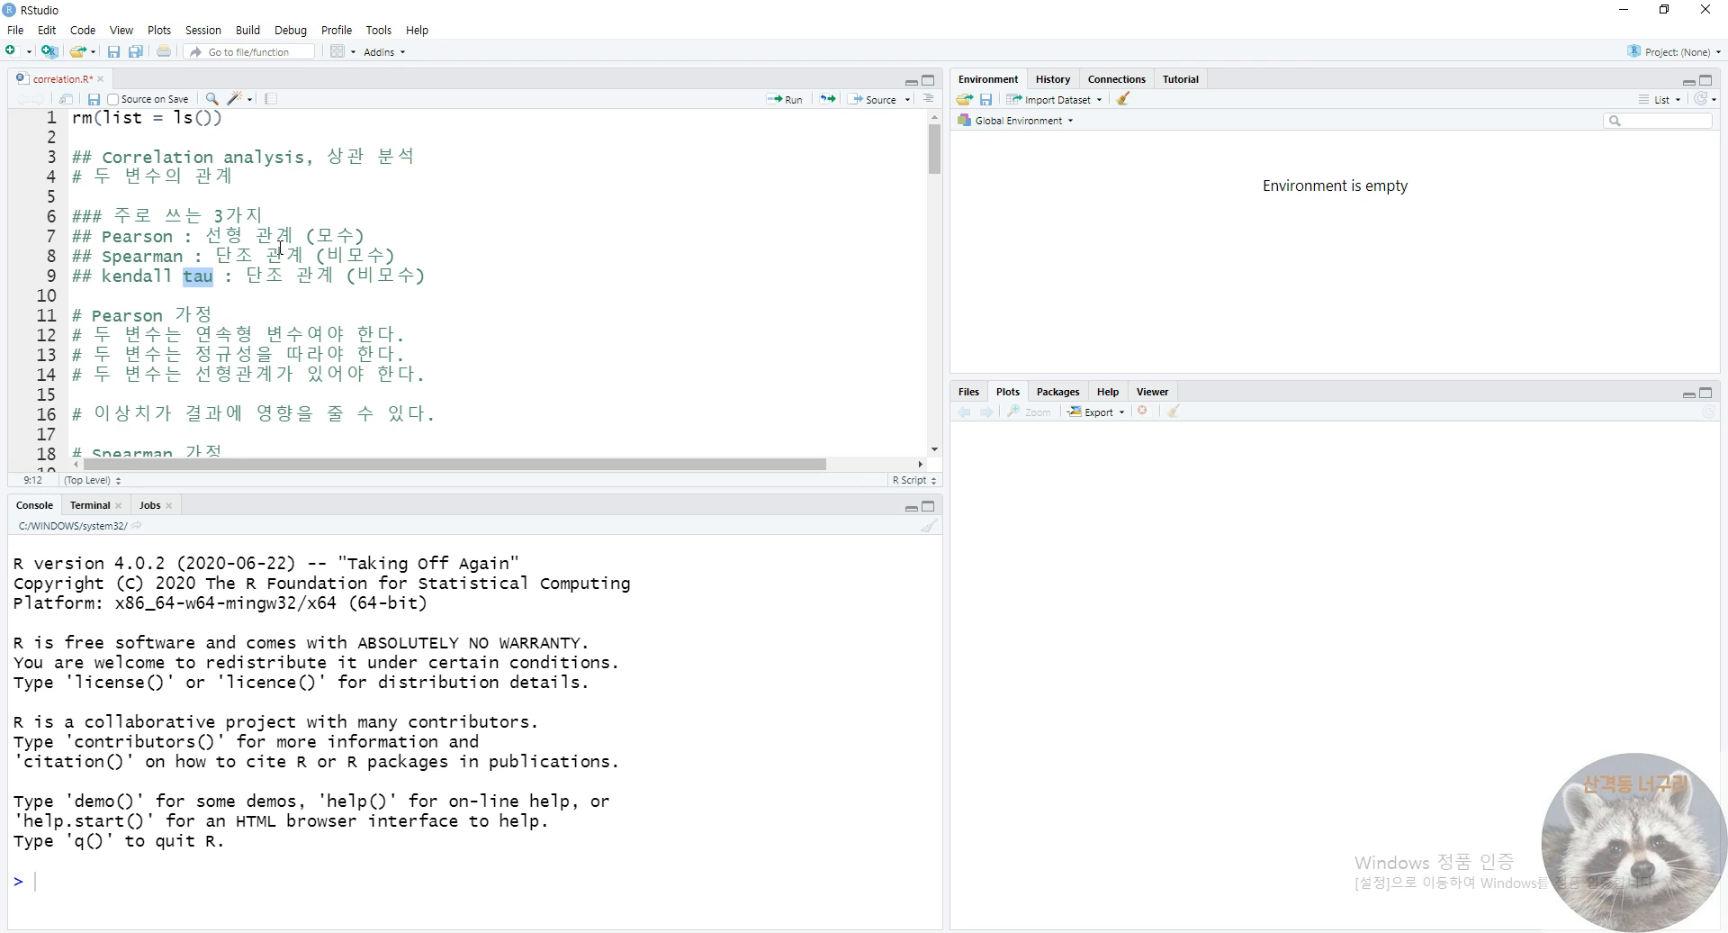
{"action": "double_click", "coordinate": [160, 237]}
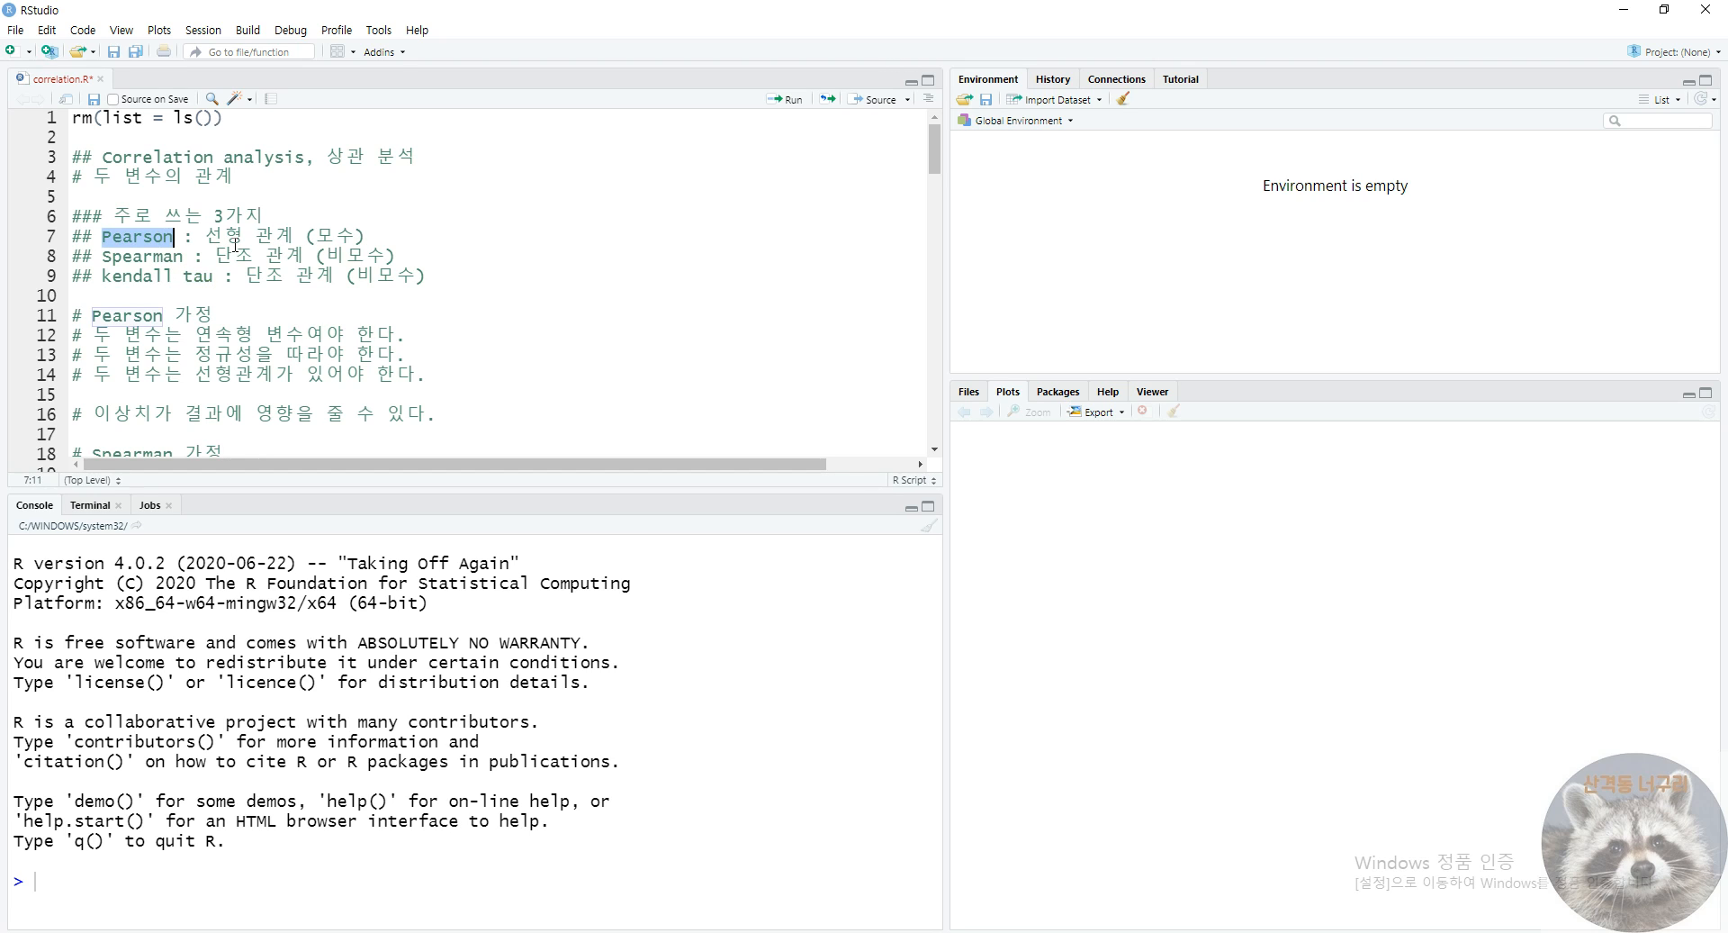
{"action": "double_click", "coordinate": [343, 233]}
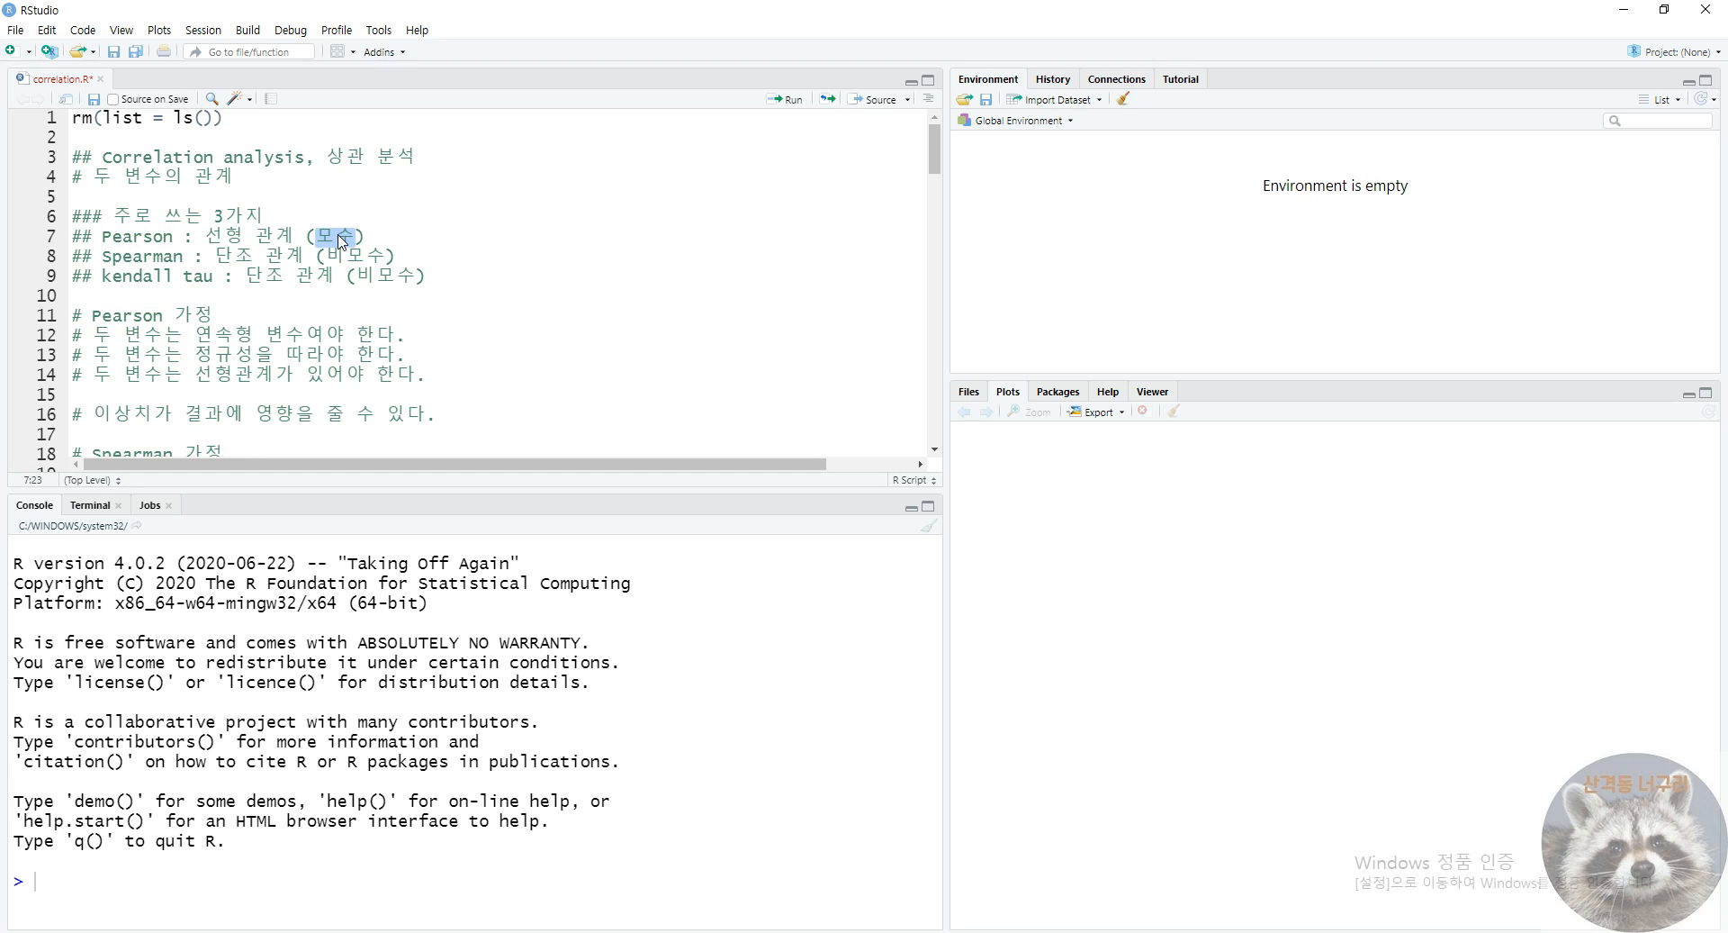
{"action": "double_click", "coordinate": [158, 256]}
{"action": "double_click", "coordinate": [234, 256]}
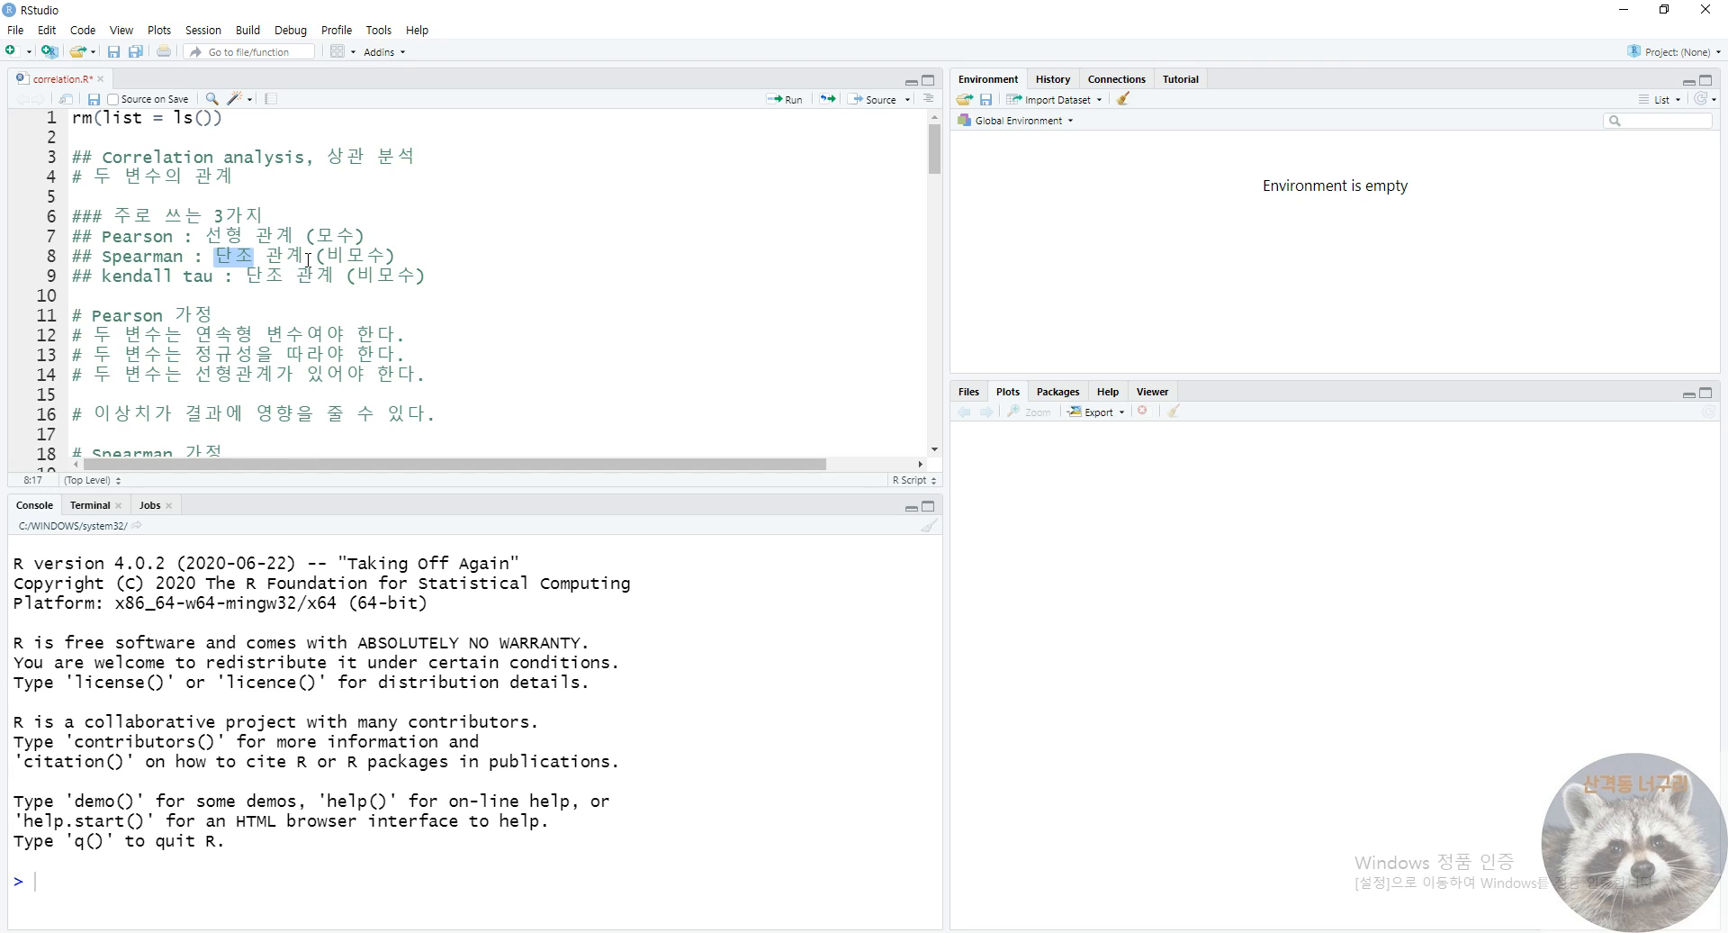
{"action": "left_click_drag", "start_coordinate": [307, 256], "coordinate": [219, 254]}
{"action": "triple_click", "coordinate": [270, 257]}
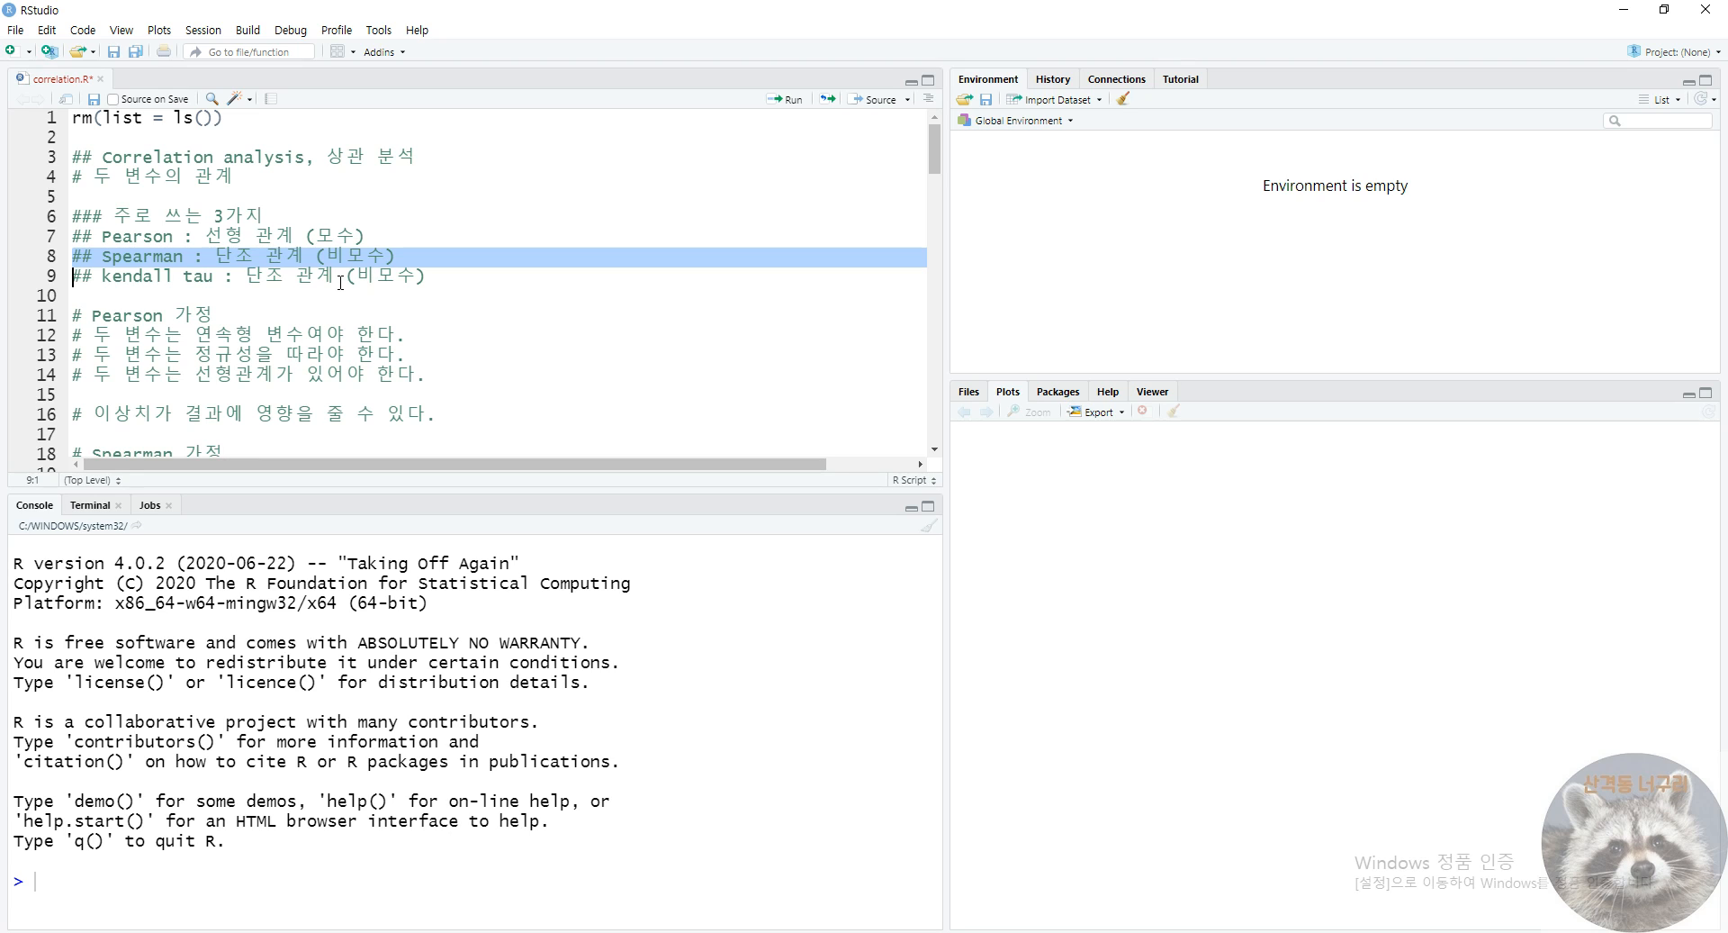
{"action": "left_click_drag", "start_coordinate": [335, 276], "coordinate": [299, 284]}
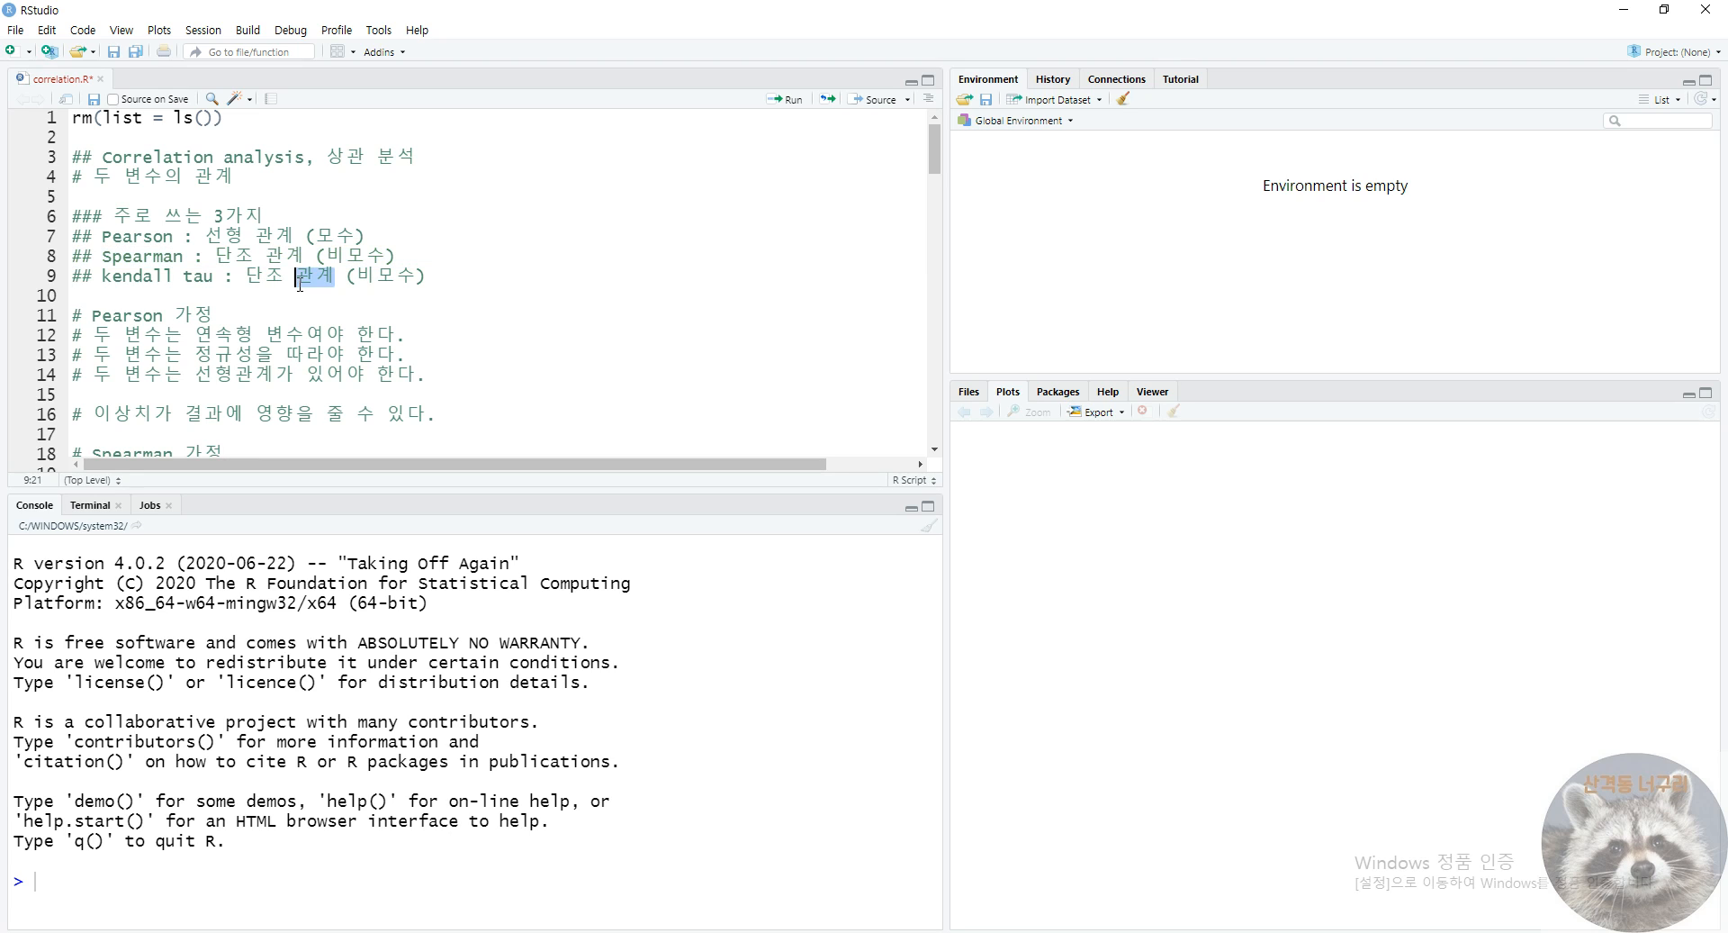
- Compare the Spearman and kendall tau entries on lines 8 and 9 by relationship type and 비모수 label
{"action": "double_click", "coordinate": [137, 279]}
{"action": "double_click", "coordinate": [195, 278]}
{"action": "double_click", "coordinate": [132, 262]}
{"action": "double_click", "coordinate": [138, 280]}
{"action": "double_click", "coordinate": [265, 276]}
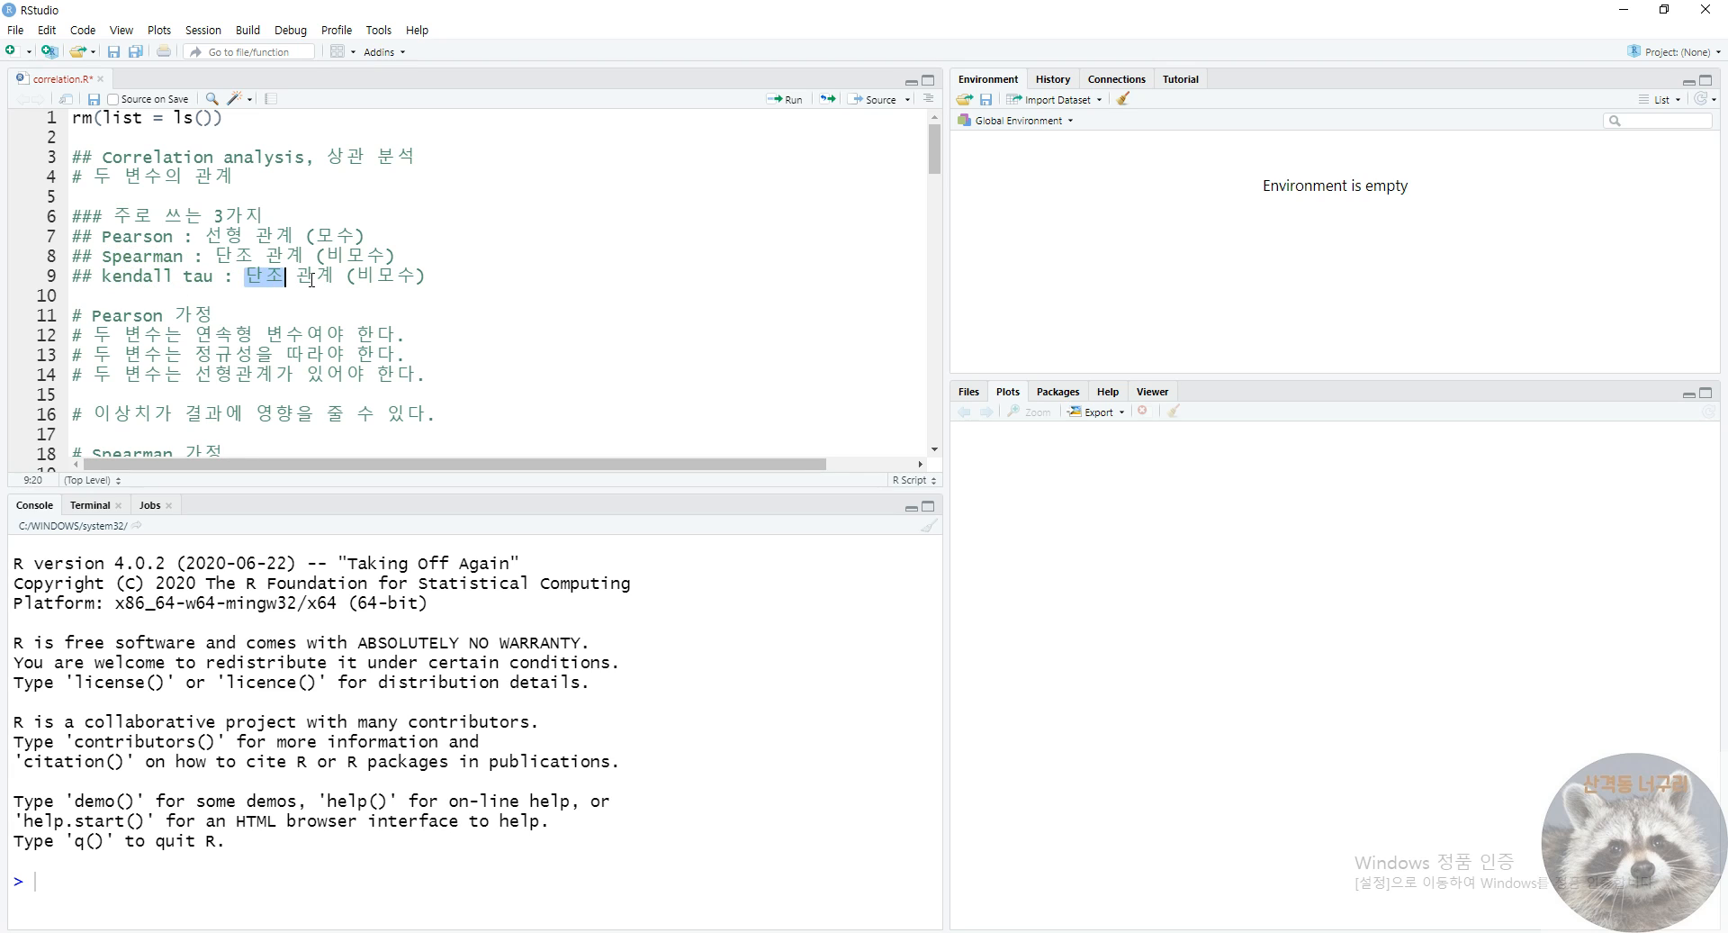
{"action": "double_click", "coordinate": [351, 258]}
{"action": "double_click", "coordinate": [377, 277]}
{"action": "left_click", "coordinate": [364, 258]}
{"action": "double_click", "coordinate": [377, 277]}
{"action": "double_click", "coordinate": [363, 256]}
{"action": "double_click", "coordinate": [377, 277]}
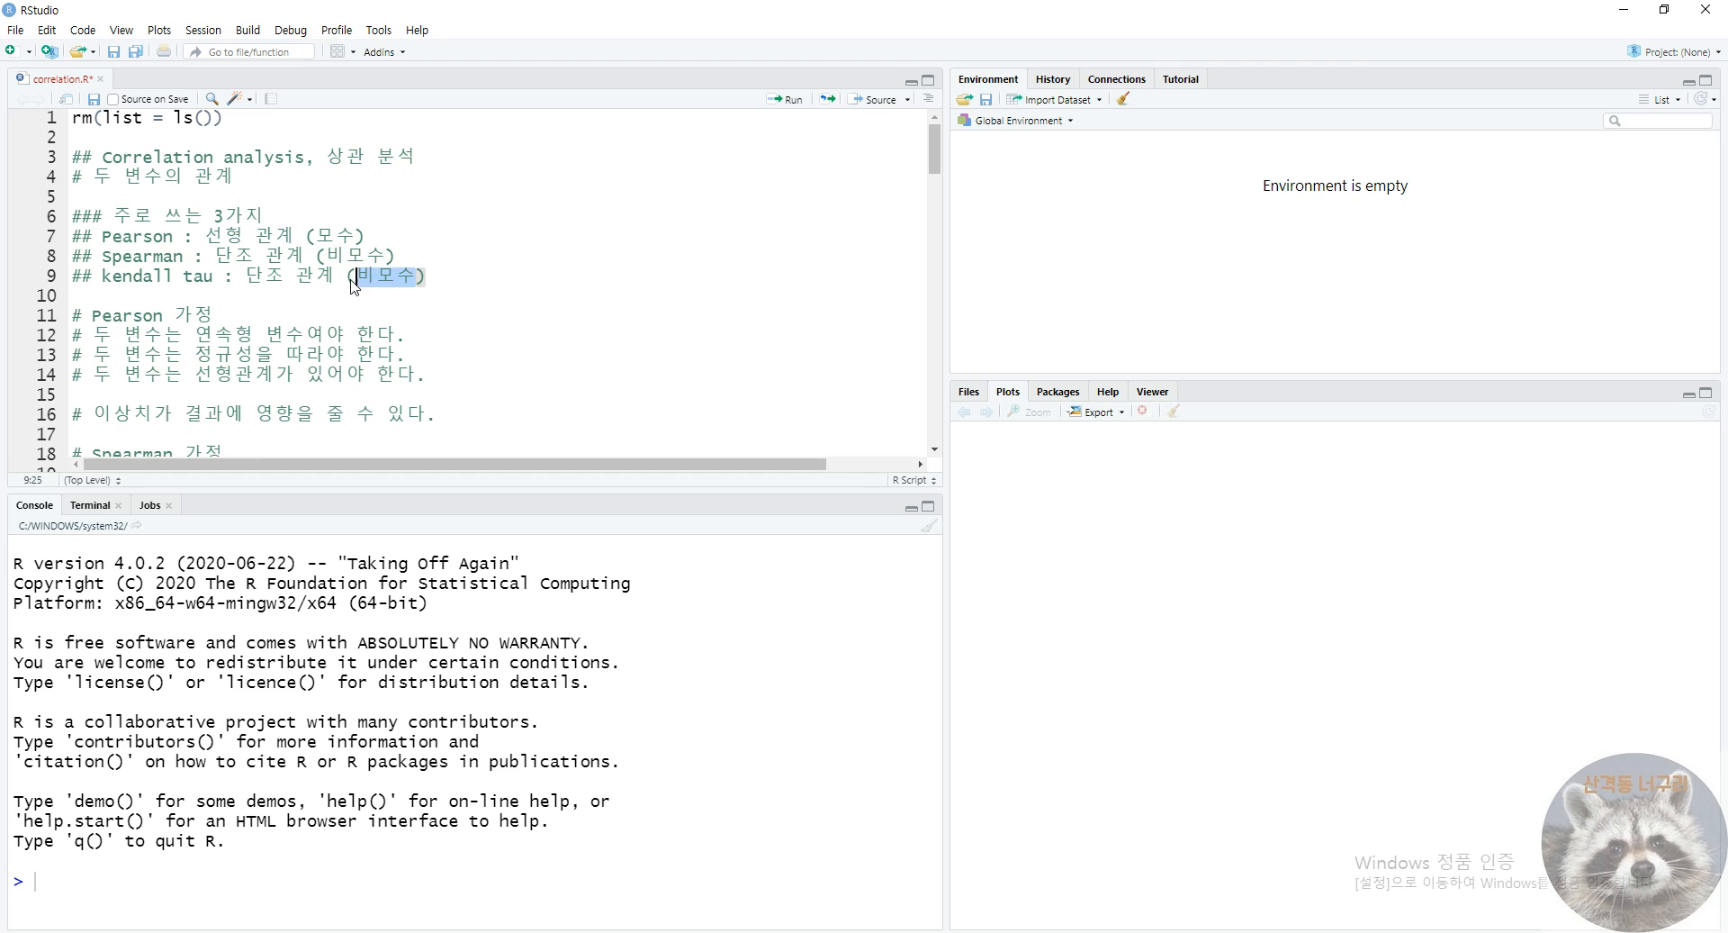
- Examine the Pearson assumptions on lines 11 to 14, focusing on normality and the linear relationship
{"action": "double_click", "coordinate": [135, 316]}
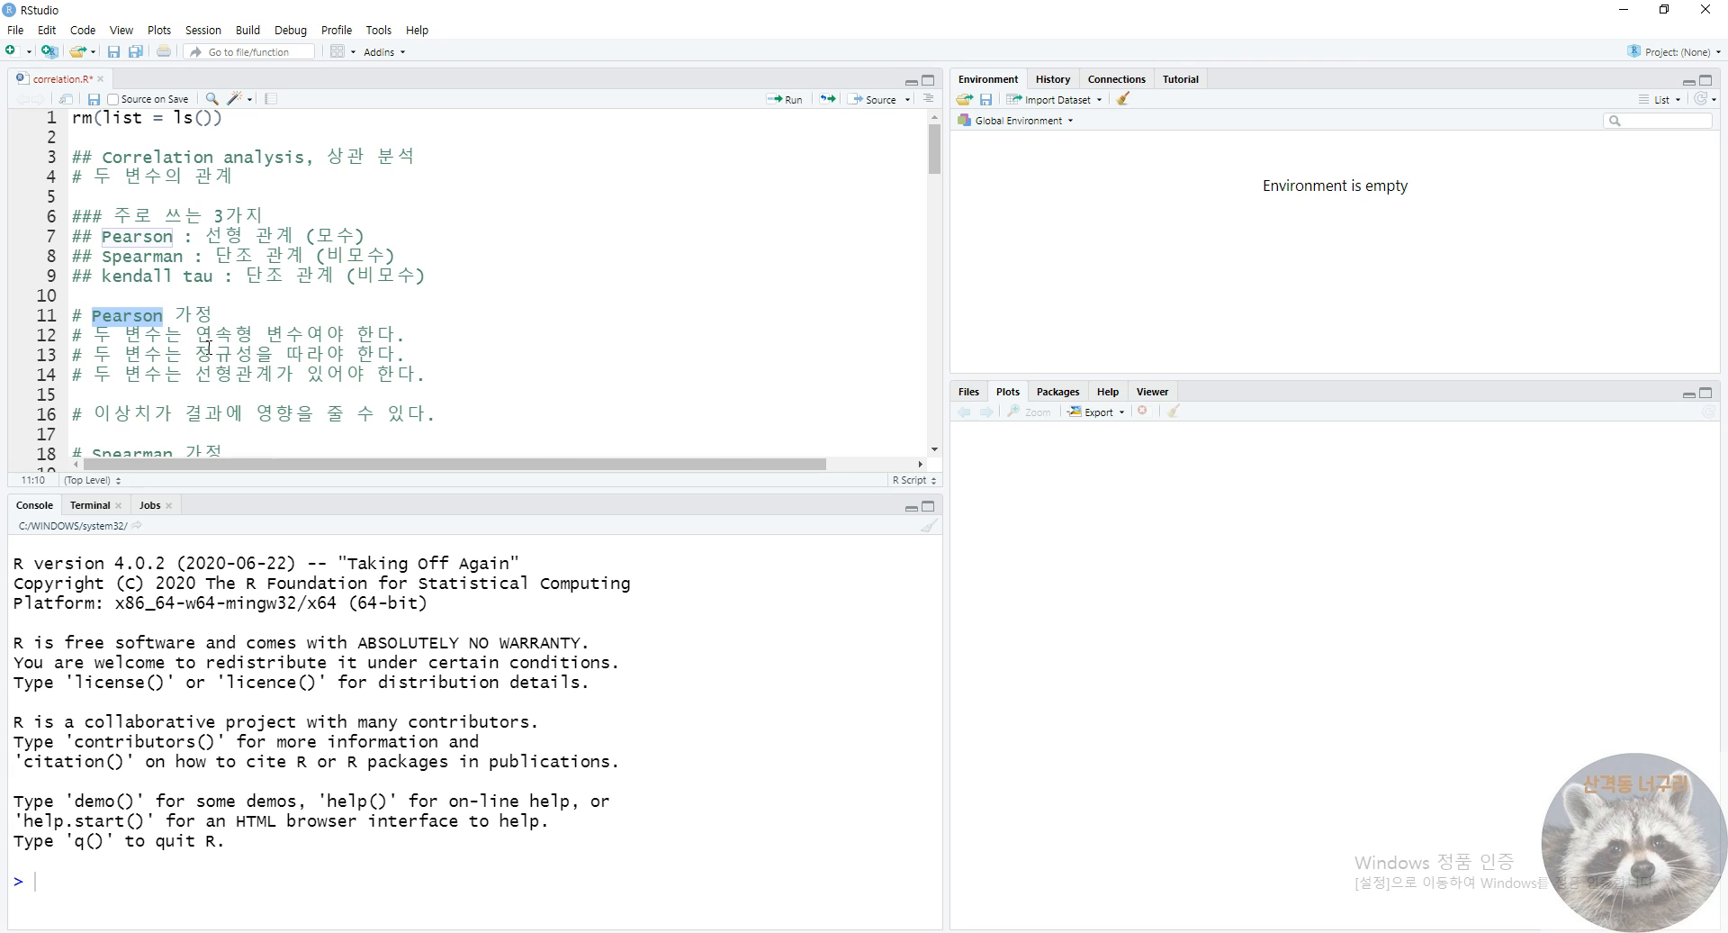
{"action": "left_click_drag", "start_coordinate": [93, 354], "coordinate": [416, 357]}
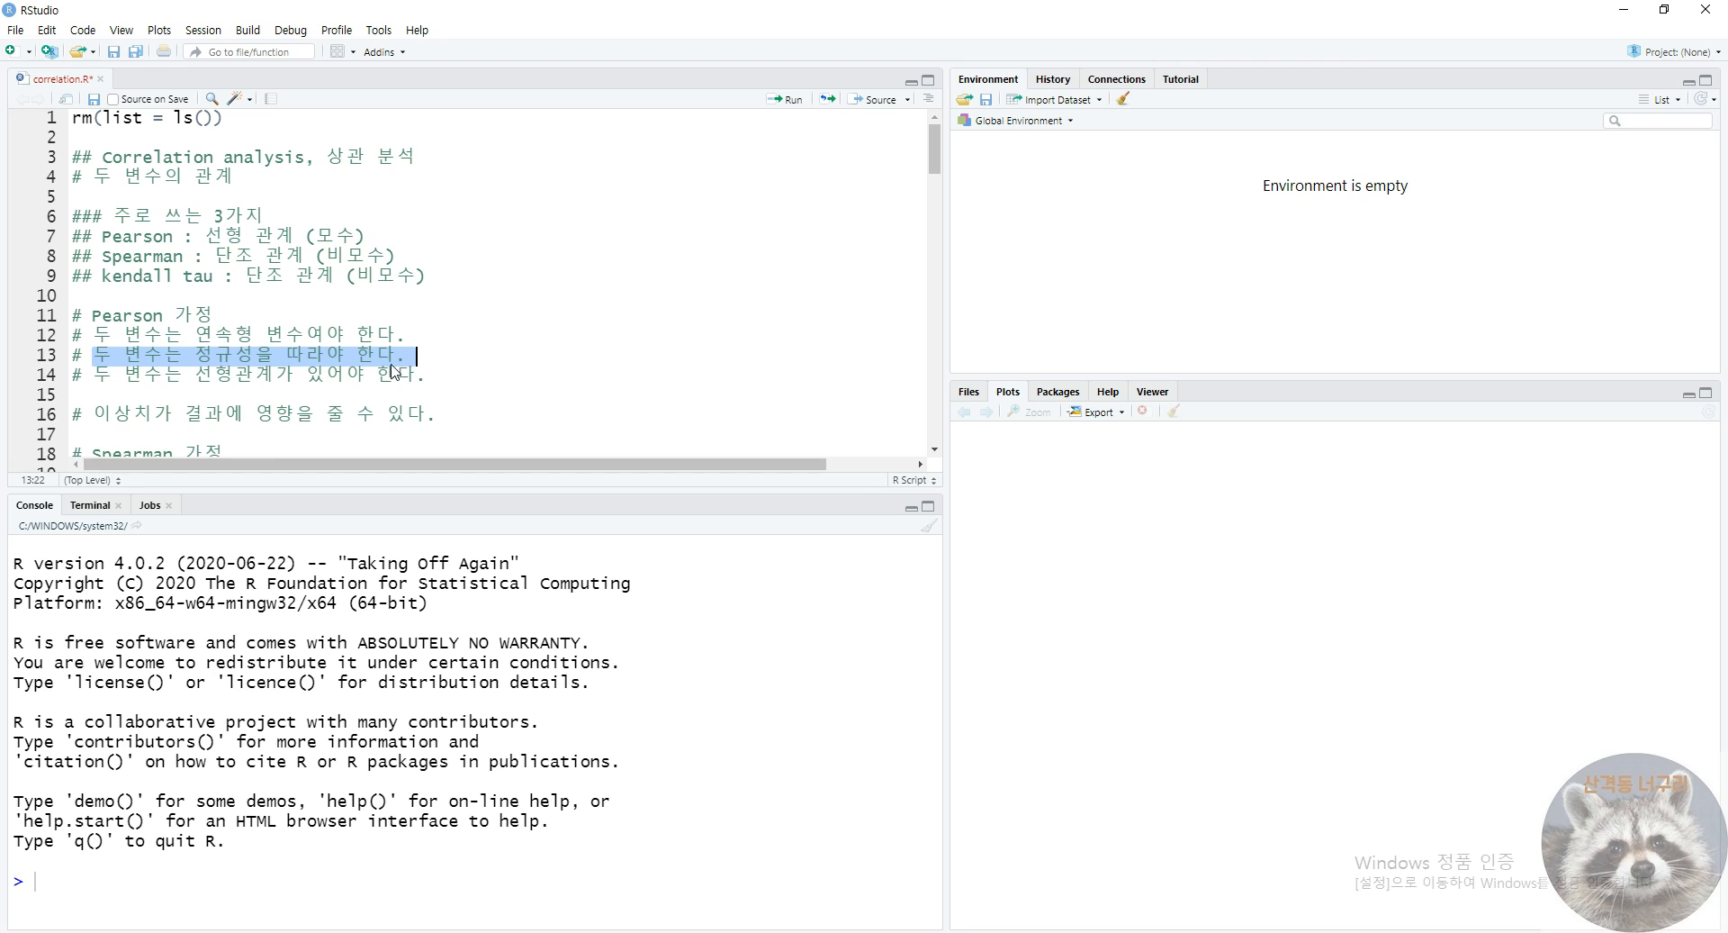
{"action": "left_click_drag", "start_coordinate": [98, 378], "coordinate": [459, 386]}
{"action": "left_click", "coordinate": [447, 382]}
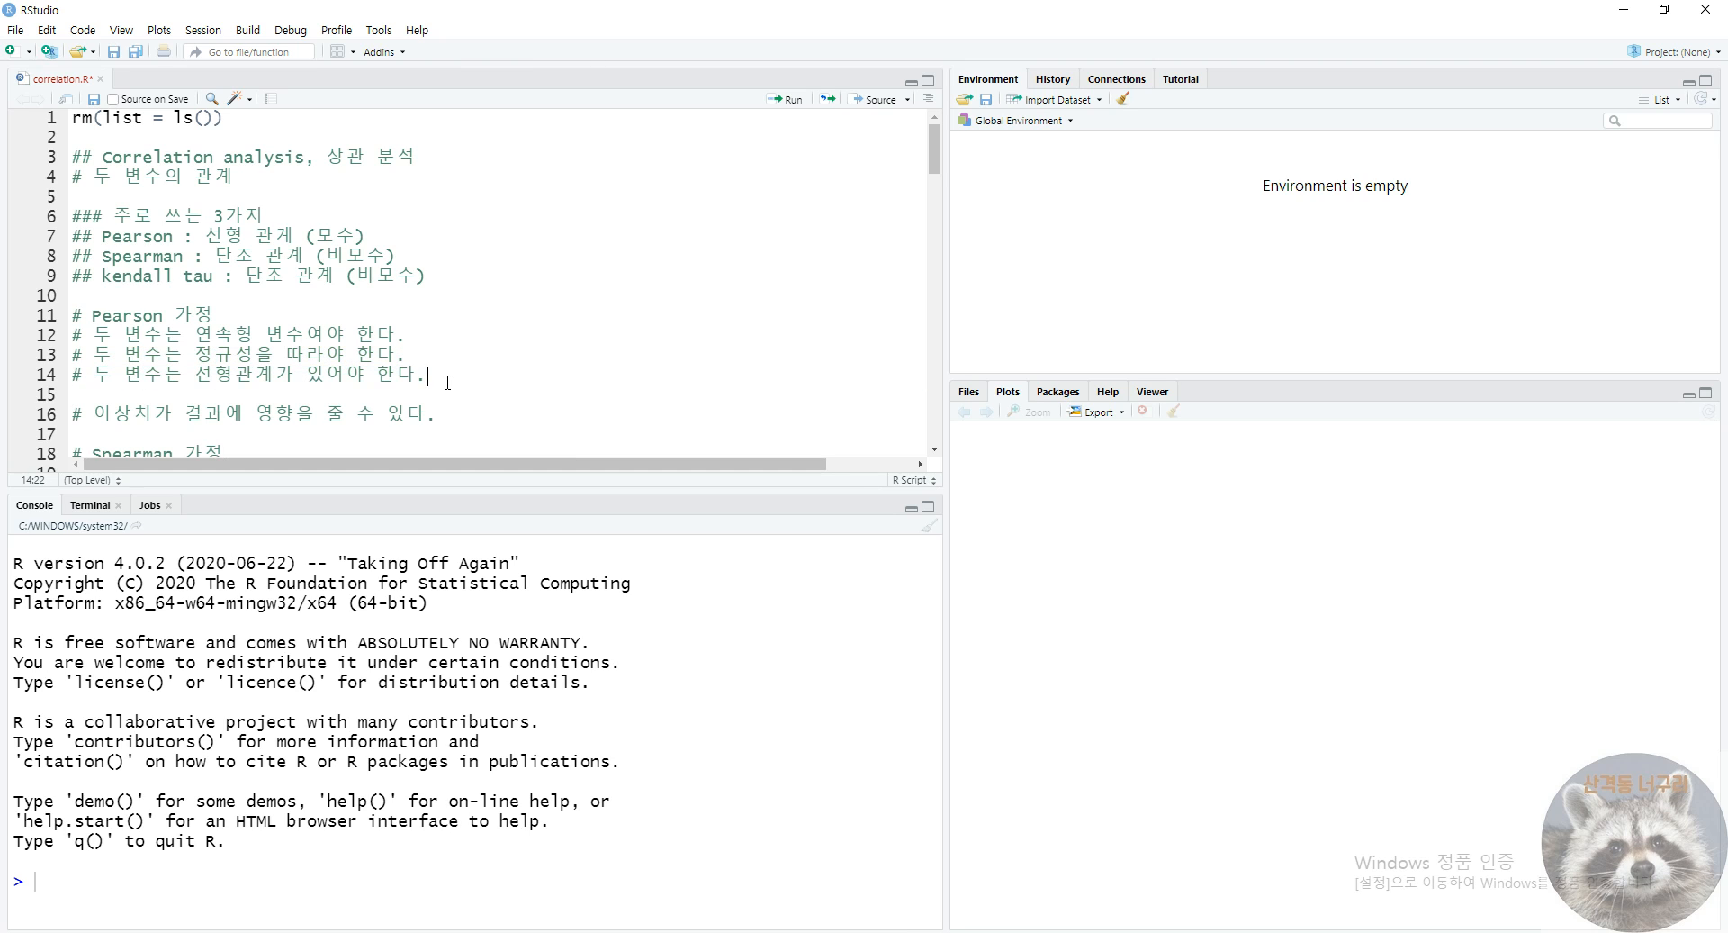
{"action": "left_click_drag", "start_coordinate": [95, 370], "coordinate": [456, 382]}
{"action": "left_click", "coordinate": [456, 383]}
- Read the comment on line 16 about how outliers affect the Pearson result
{"action": "triple_click", "coordinate": [99, 422]}
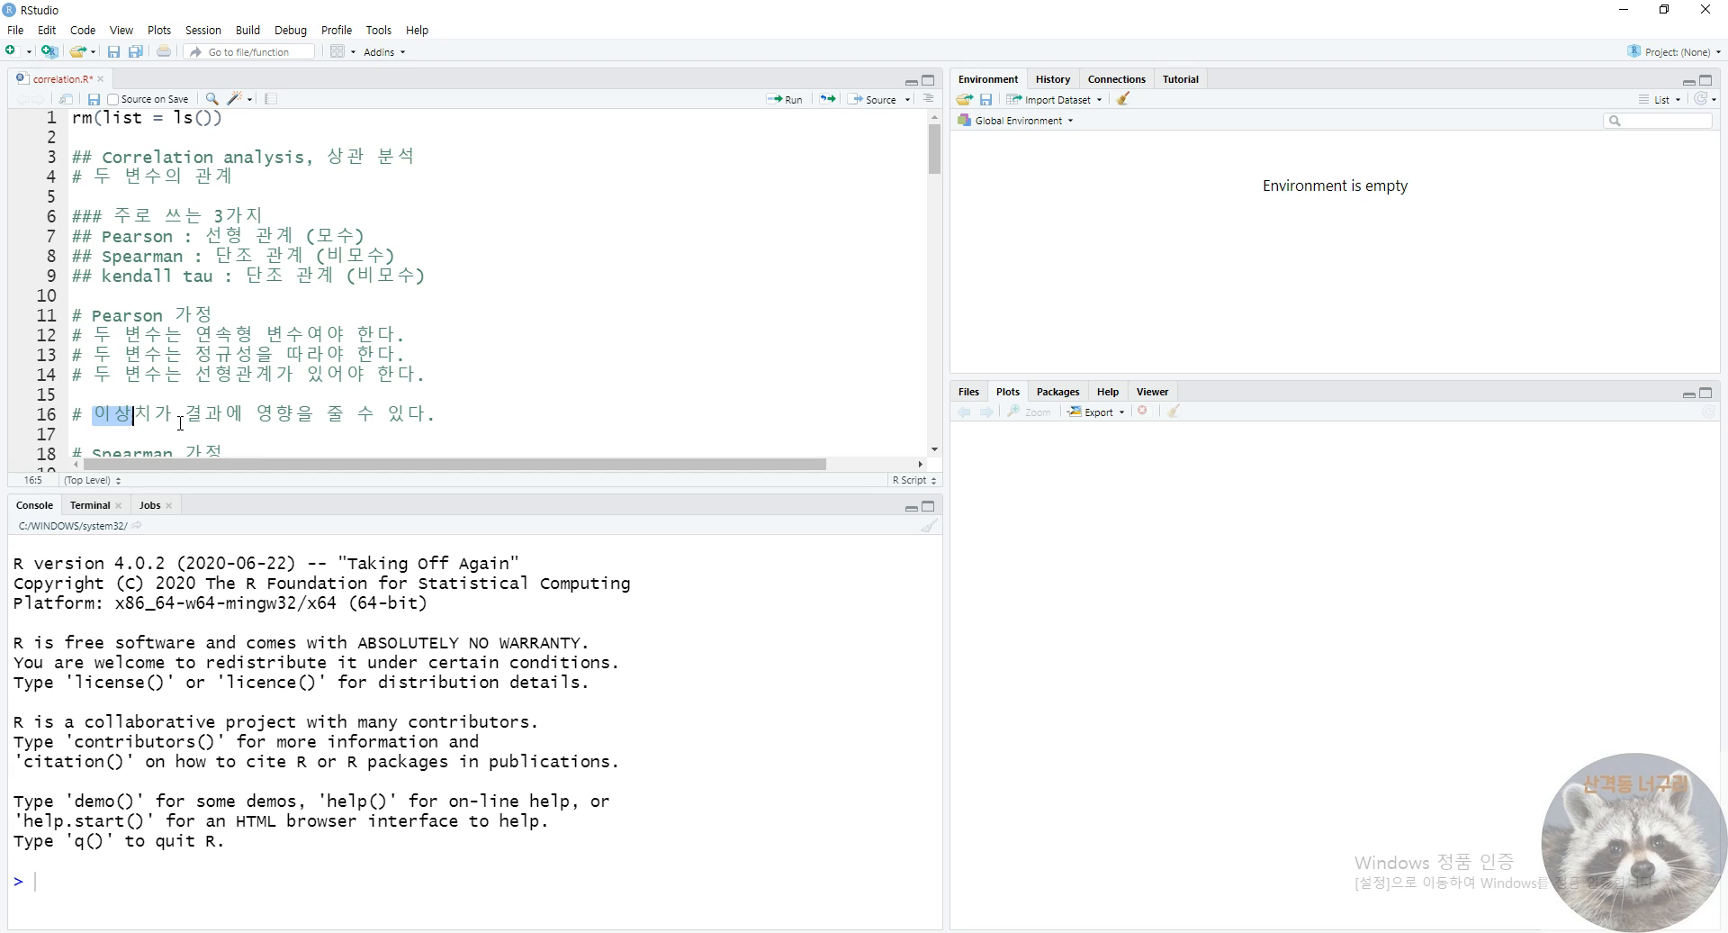
{"action": "left_click", "coordinate": [126, 396]}
{"action": "left_click_drag", "start_coordinate": [93, 416], "coordinate": [448, 419]}
{"action": "left_click", "coordinate": [447, 416]}
{"action": "left_click", "coordinate": [424, 382]}
{"action": "left_click", "coordinate": [99, 397]}
{"action": "left_click", "coordinate": [96, 416]}
{"action": "left_click", "coordinate": [472, 398]}
{"action": "left_click_drag", "start_coordinate": [92, 416], "coordinate": [447, 409]}
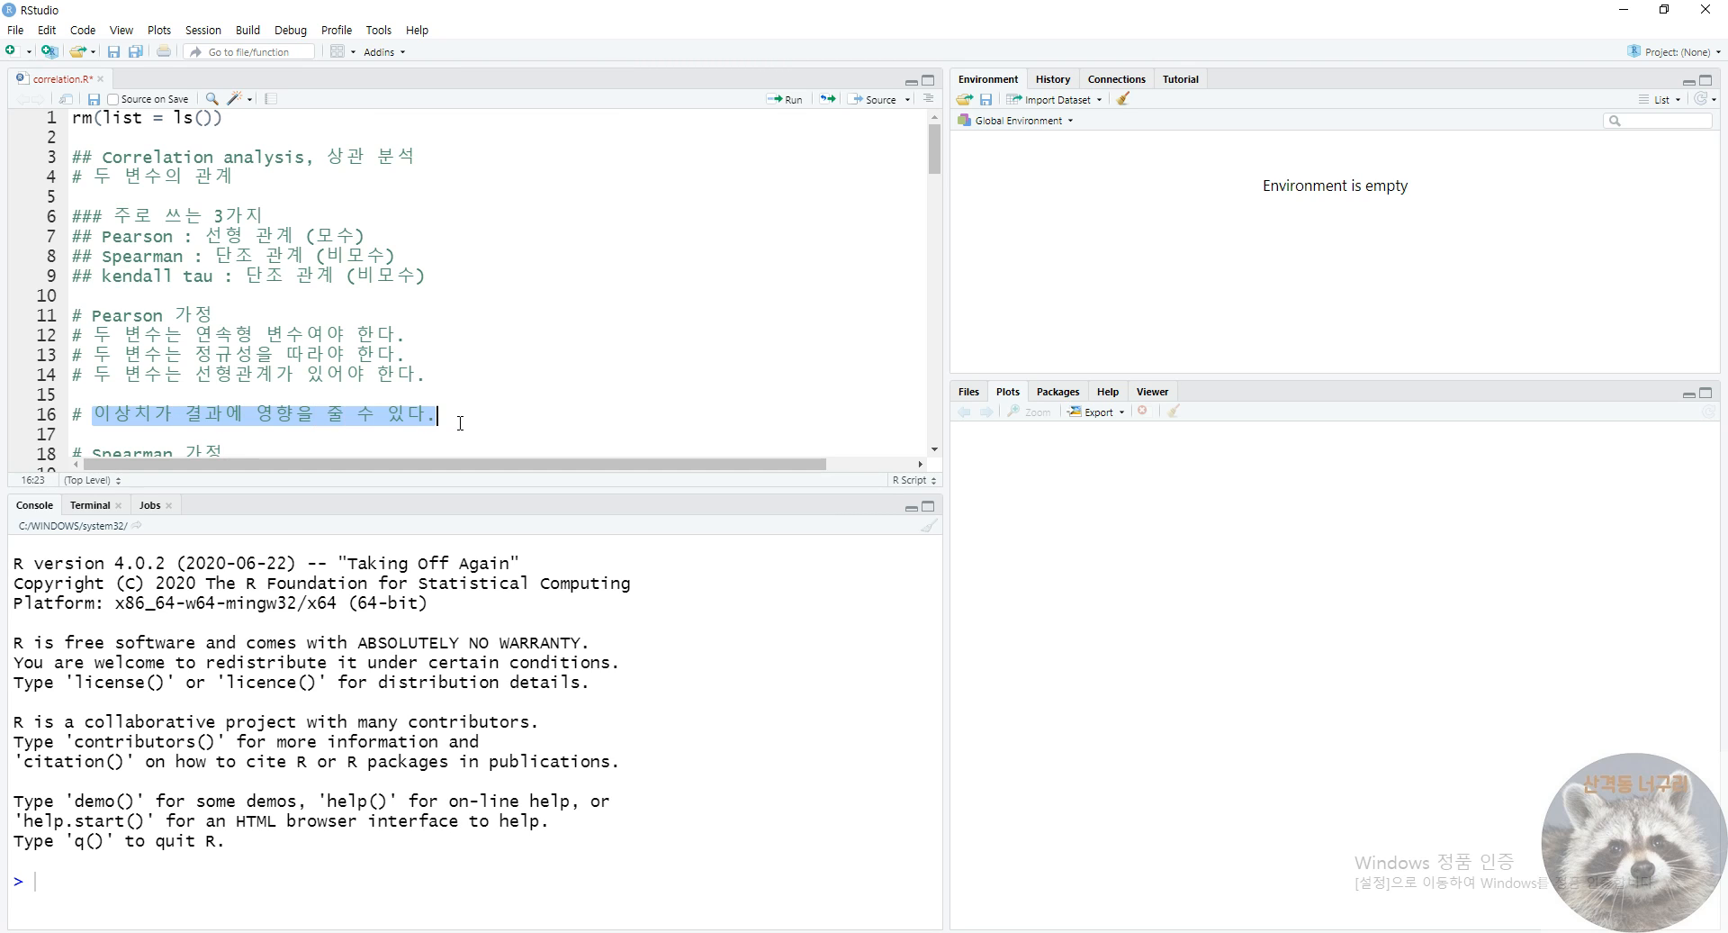
{"action": "left_click", "coordinate": [473, 396]}
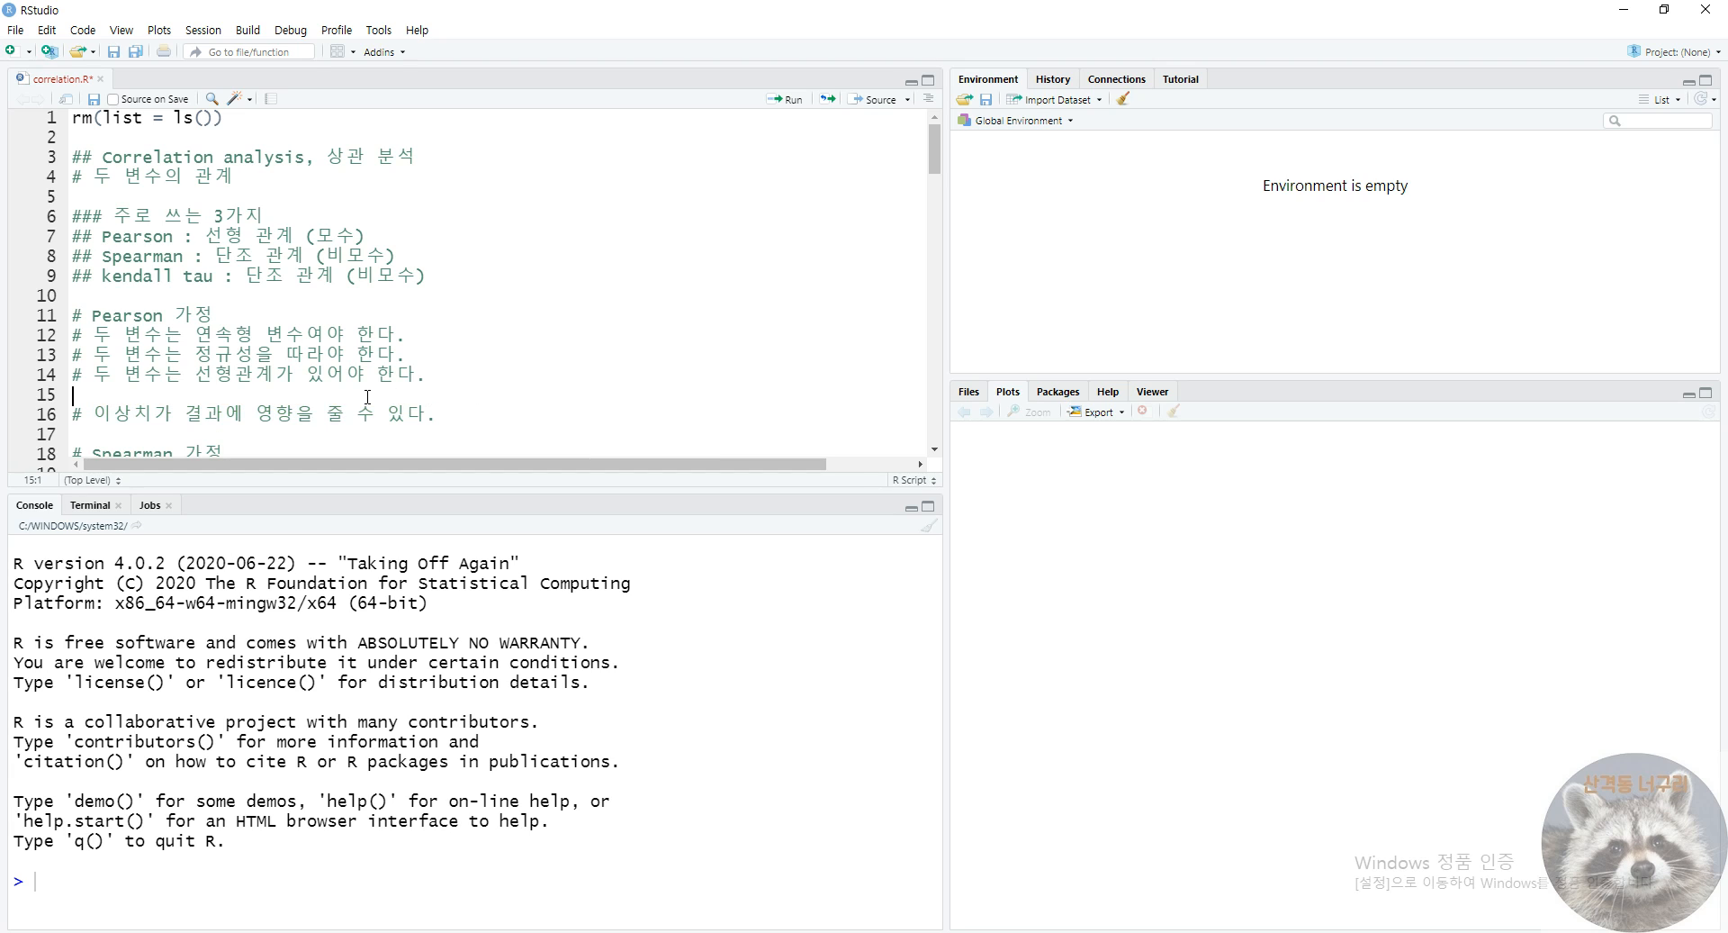
- Revisit the Pearson normality and linearity assumptions on lines 13 and 14
{"action": "mouse_move", "coordinate": [92, 353]}
{"action": "left_mouse_down"}
{"action": "mouse_move", "coordinate": [426, 359]}
{"action": "mouse_move", "coordinate": [197, 374]}
{"action": "mouse_move", "coordinate": [83, 356]}
{"action": "left_mouse_up"}
{"action": "left_click", "coordinate": [455, 358]}
{"action": "left_click", "coordinate": [176, 376]}
{"action": "left_click", "coordinate": [126, 401]}
- Examine the Spearman assumption on line 19 about ordinal variables and its ranking criterion
{"action": "scroll", "coordinate": [81, 408], "scroll_direction": "down", "scroll_amount": 4}
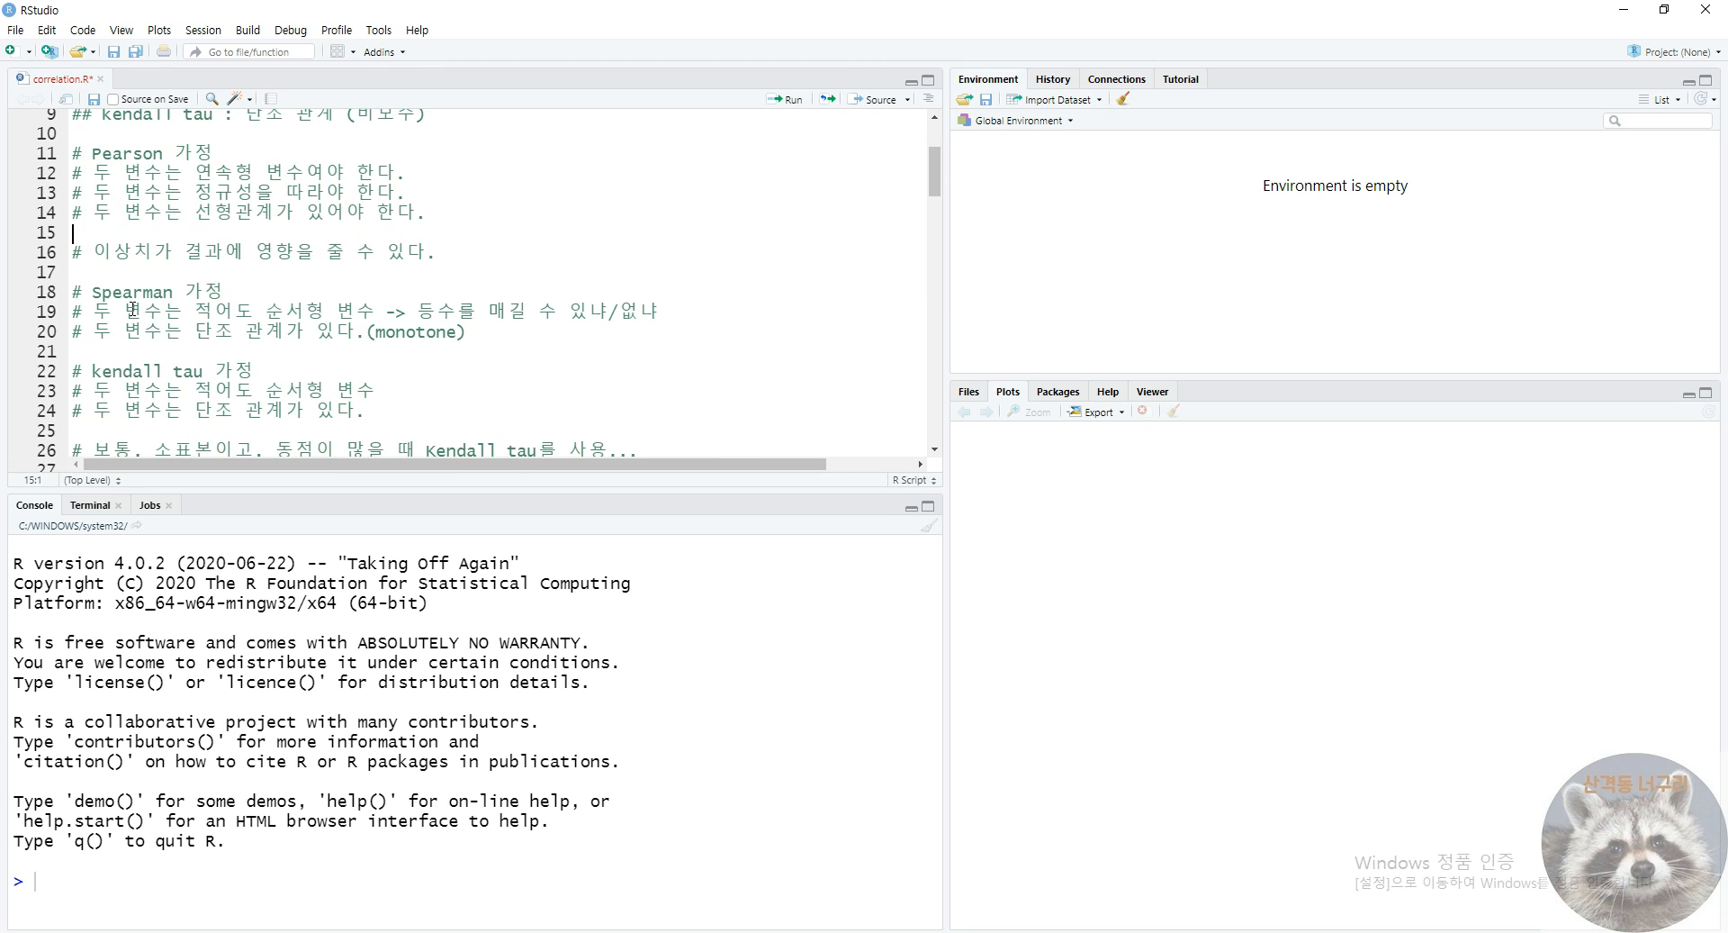
{"action": "double_click", "coordinate": [107, 295]}
{"action": "double_click", "coordinate": [210, 291]}
{"action": "left_click_drag", "start_coordinate": [377, 311], "coordinate": [63, 315]}
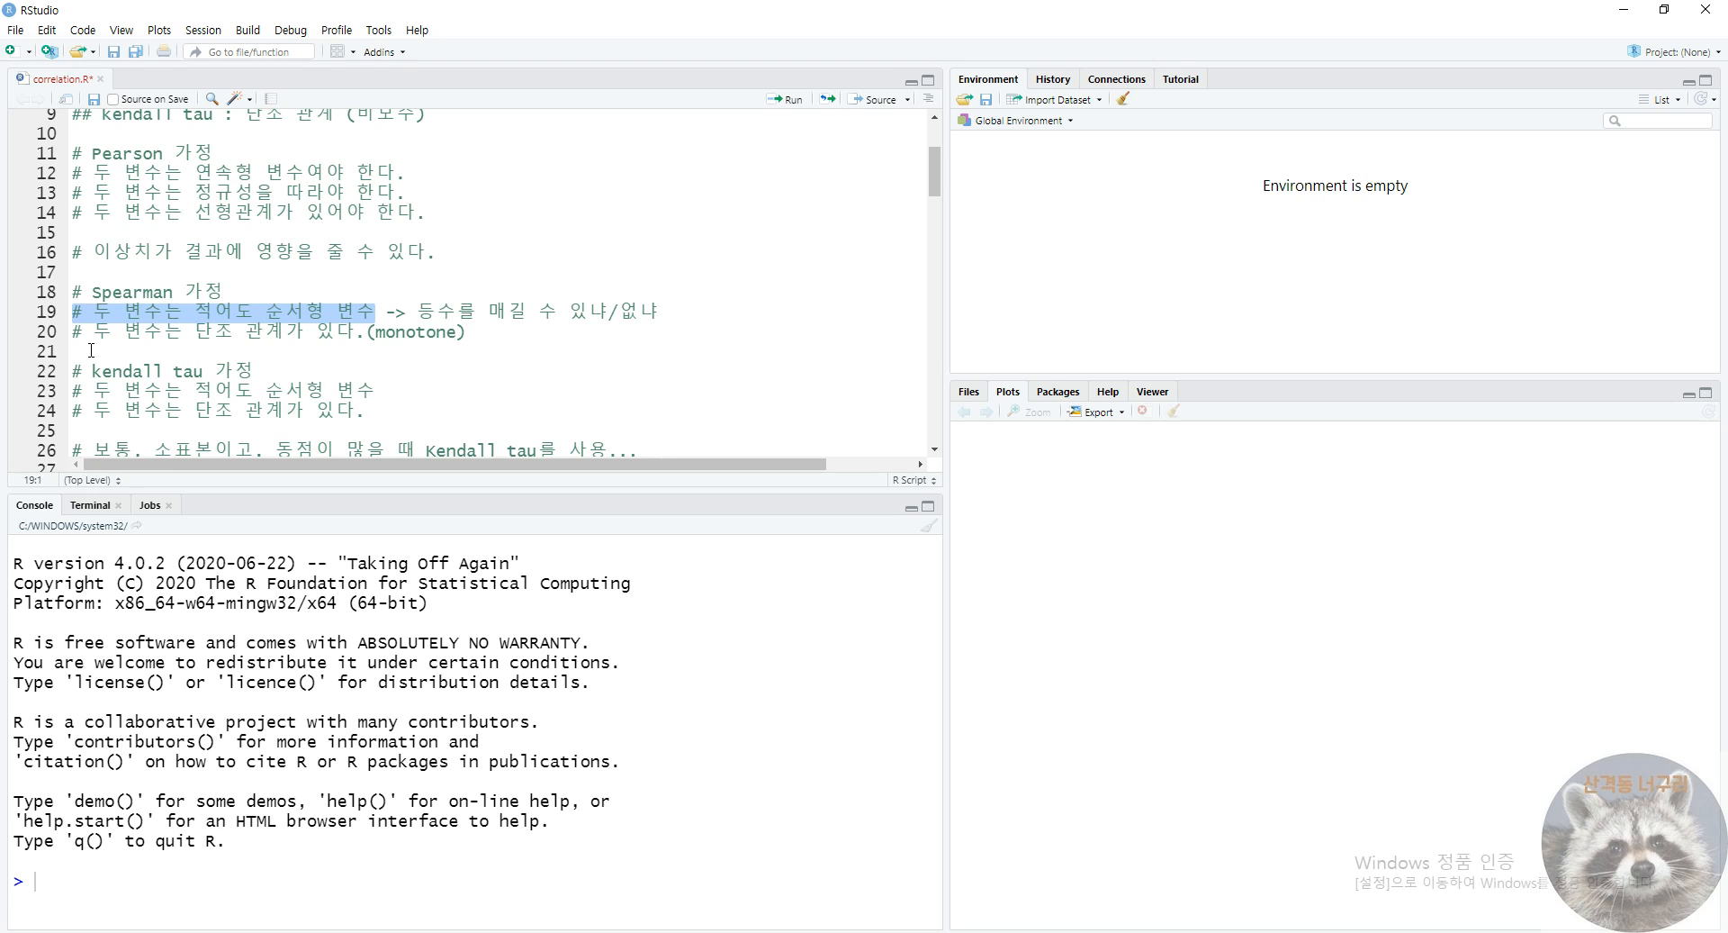
{"action": "left_click", "coordinate": [310, 312]}
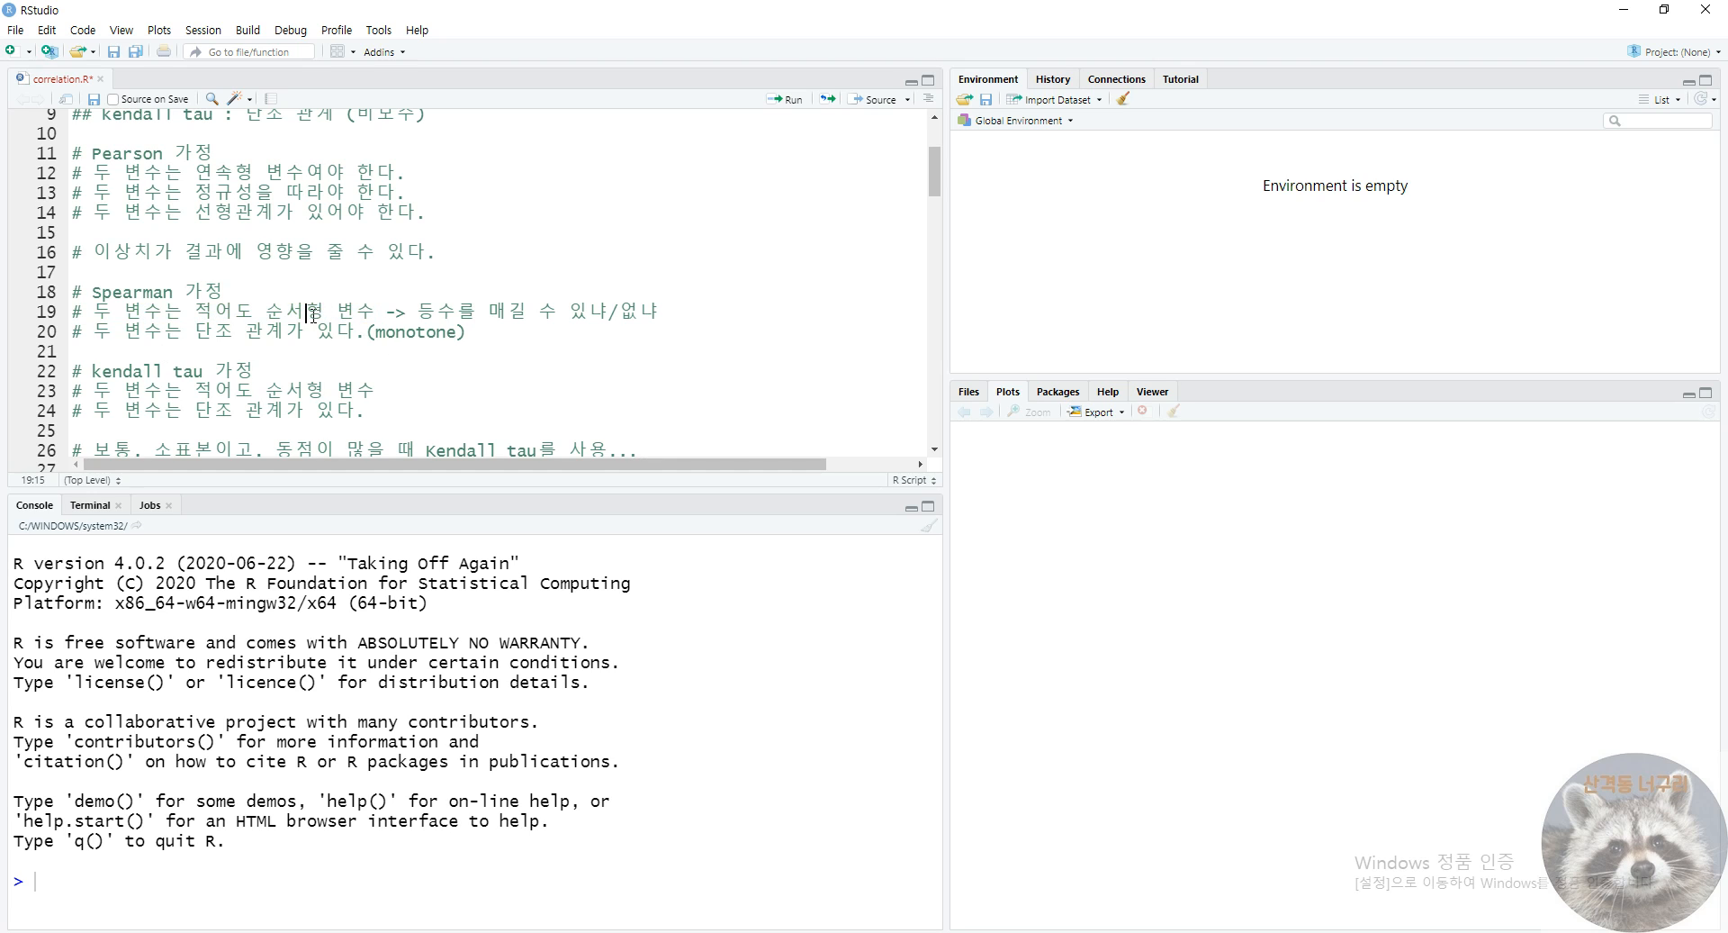
{"action": "double_click", "coordinate": [311, 312]}
{"action": "double_click", "coordinate": [356, 312]}
{"action": "left_click", "coordinate": [418, 312]}
{"action": "left_click_drag", "start_coordinate": [441, 305], "coordinate": [686, 309]}
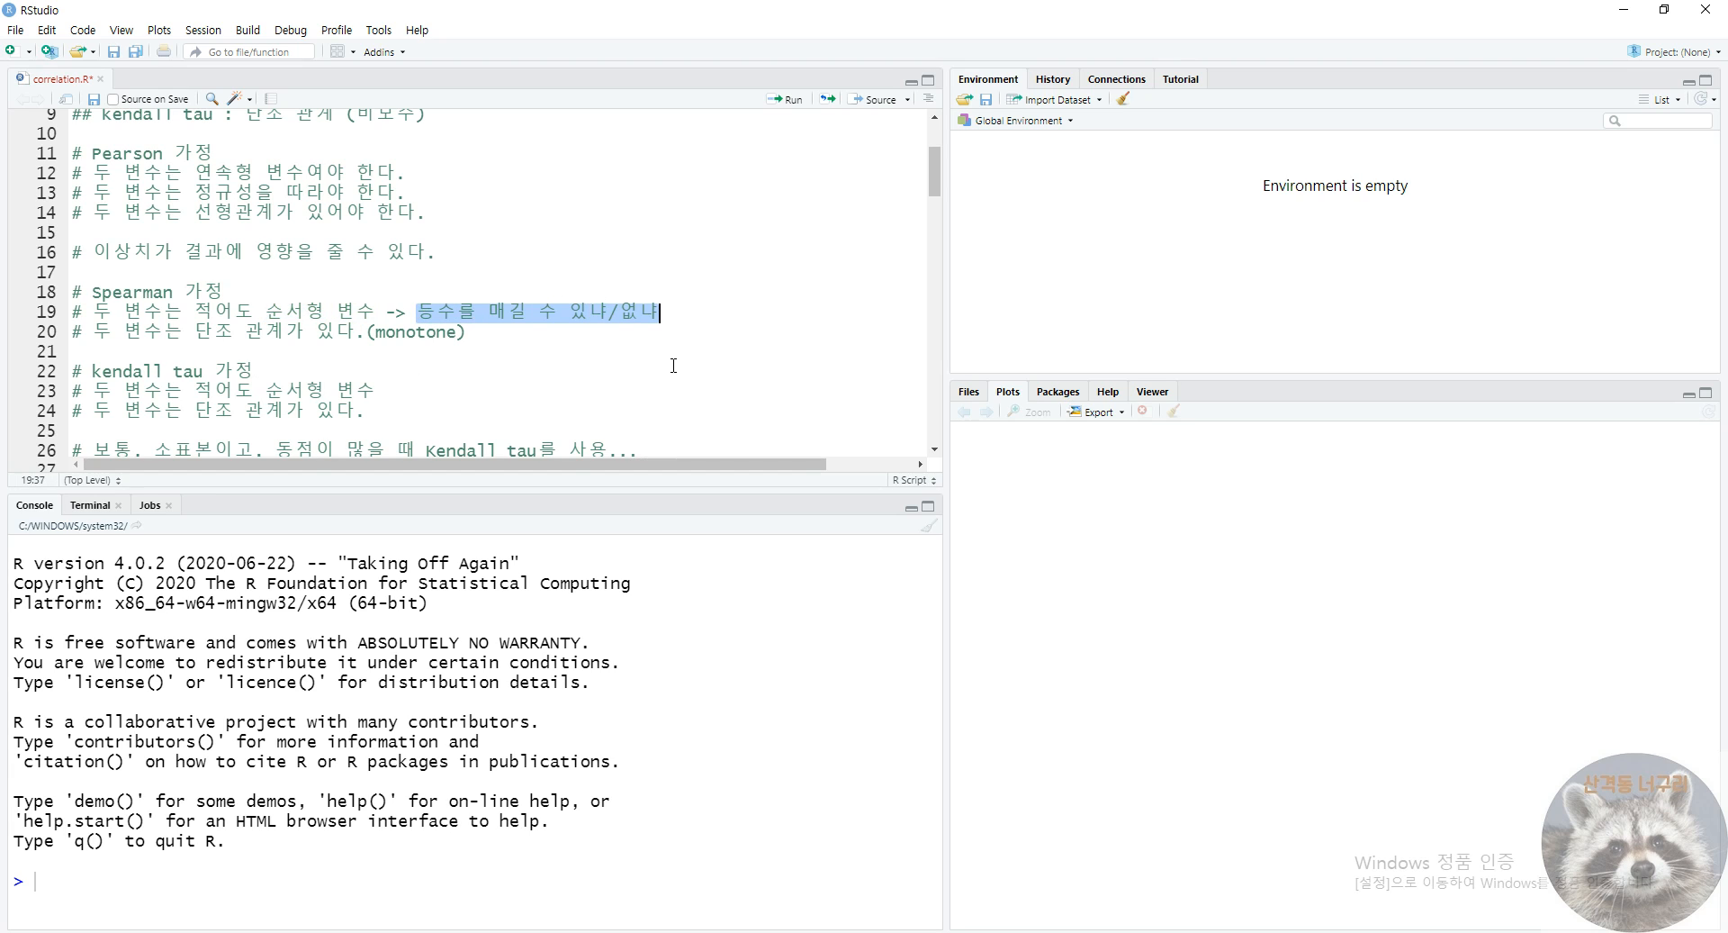
- Reread the ranking criterion on line 19 alongside the monotone remark on line 20
{"action": "left_click", "coordinate": [370, 334]}
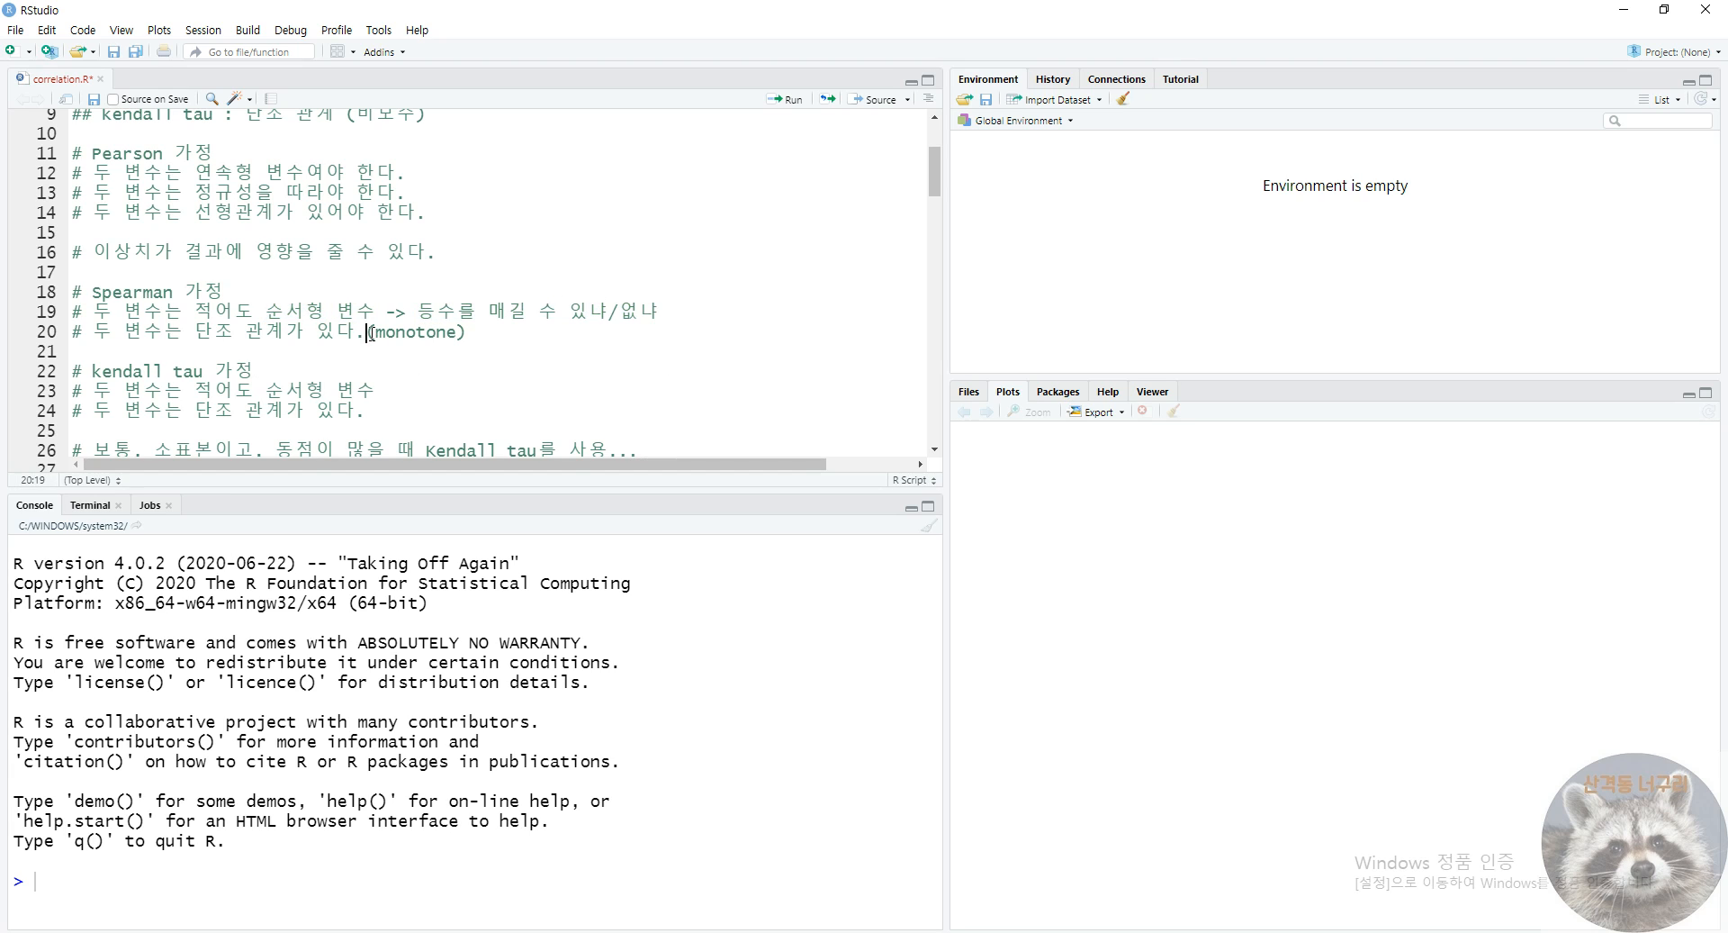
{"action": "left_click", "coordinate": [478, 332]}
{"action": "left_click", "coordinate": [486, 315]}
{"action": "left_click", "coordinate": [480, 335]}
{"action": "left_click", "coordinate": [378, 331]}
{"action": "left_click_drag", "start_coordinate": [419, 312], "coordinate": [689, 317]}
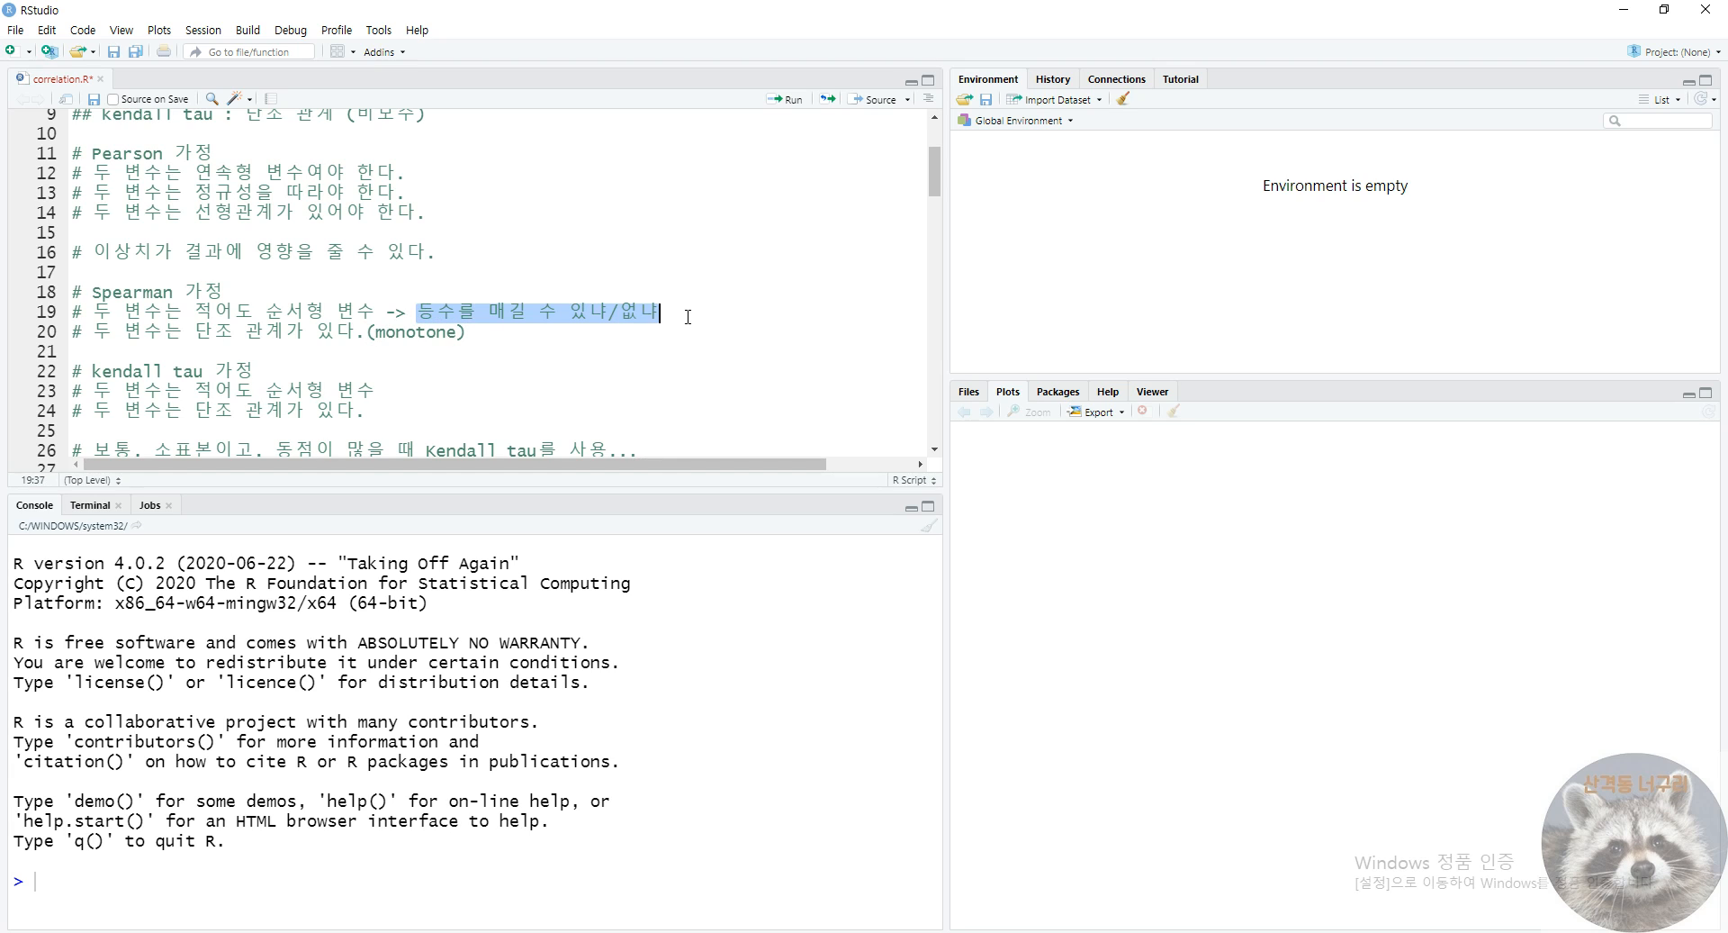
{"action": "left_click_drag", "start_coordinate": [379, 313], "coordinate": [712, 323]}
{"action": "left_click", "coordinate": [104, 319]}
{"action": "left_click", "coordinate": [711, 322]}
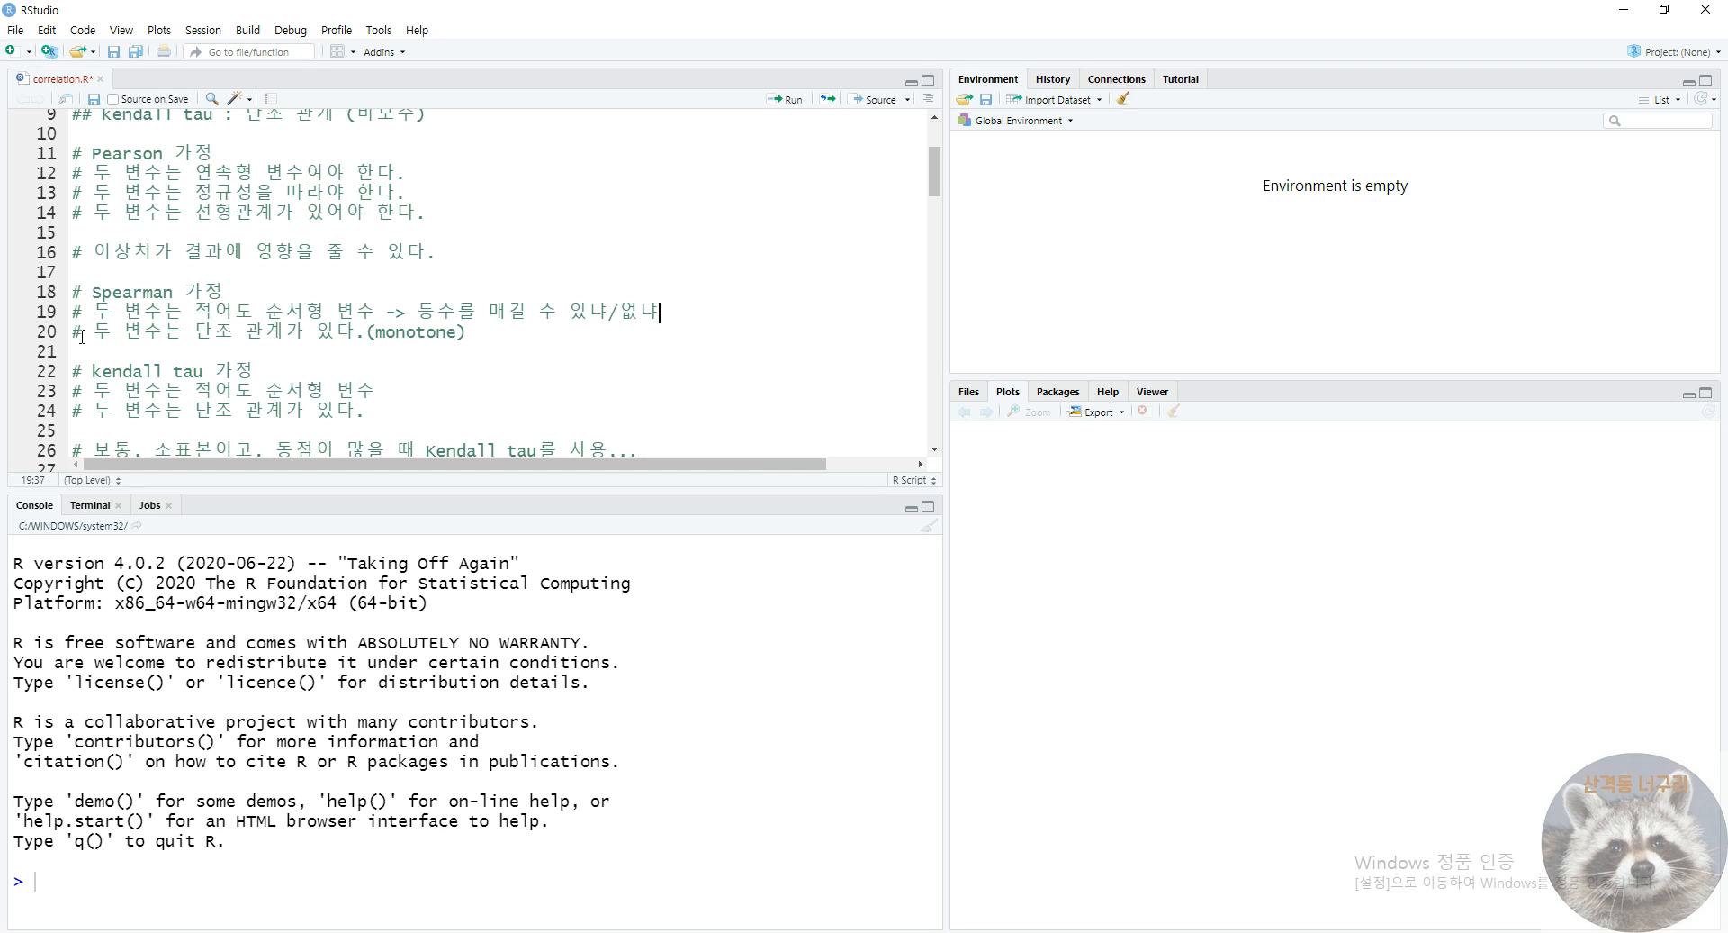
- Study the monotonic relationship (단조 관계) assumption for Spearman on line 20
{"action": "left_click_drag", "start_coordinate": [91, 337], "coordinate": [379, 341]}
{"action": "left_click", "coordinate": [315, 349]}
{"action": "double_click", "coordinate": [225, 332]}
{"action": "double_click", "coordinate": [261, 335]}
{"action": "left_click", "coordinate": [266, 352]}
{"action": "mouse_move", "coordinate": [379, 338]}
{"action": "left_mouse_down"}
{"action": "mouse_move", "coordinate": [459, 337]}
{"action": "mouse_move", "coordinate": [368, 339]}
{"action": "left_mouse_up"}
{"action": "left_click", "coordinate": [444, 359]}
{"action": "left_click", "coordinate": [359, 362]}
{"action": "double_click", "coordinate": [214, 333]}
{"action": "double_click", "coordinate": [270, 334]}
{"action": "left_click_drag", "start_coordinate": [98, 340], "coordinate": [468, 335]}
{"action": "left_click", "coordinate": [497, 336]}
- Compare the Spearman and kendall tau assumption blocks with each other and with the method list on lines 7 to 9
{"action": "scroll", "coordinate": [497, 336], "scroll_direction": "down", "scroll_amount": 1}
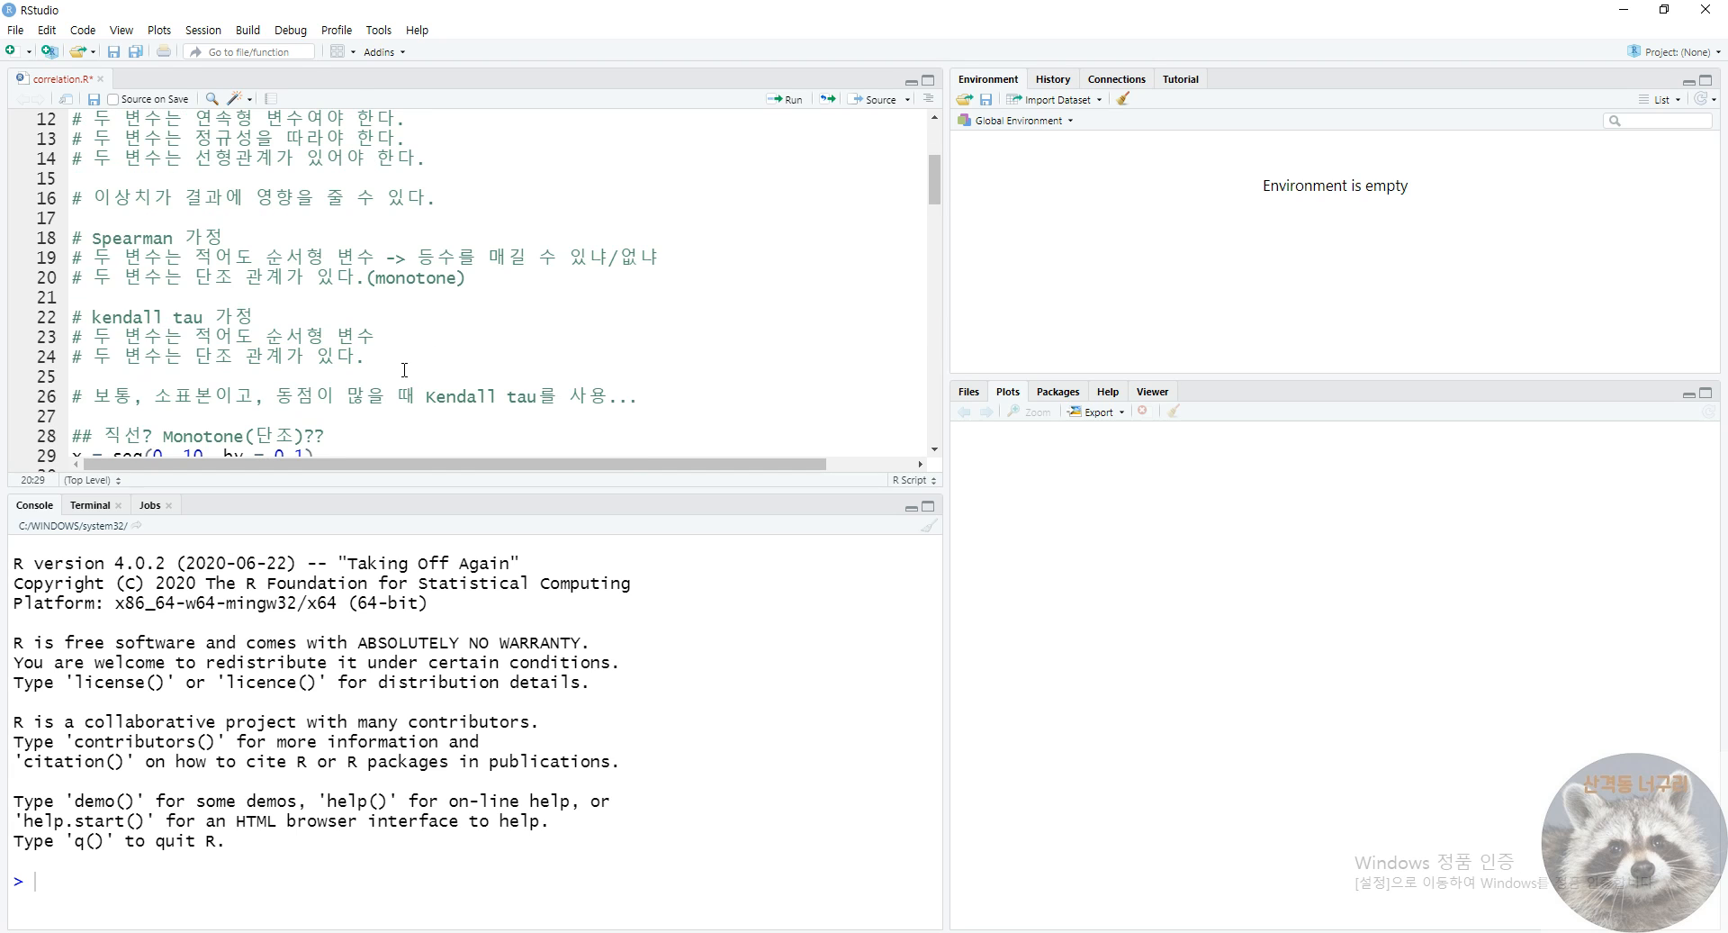
{"action": "left_click_drag", "start_coordinate": [385, 353], "coordinate": [54, 338]}
{"action": "left_click", "coordinate": [114, 396]}
{"action": "left_click_drag", "start_coordinate": [466, 278], "coordinate": [72, 259]}
{"action": "left_click", "coordinate": [137, 281]}
{"action": "scroll", "coordinate": [97, 402], "scroll_direction": "up", "scroll_amount": 2}
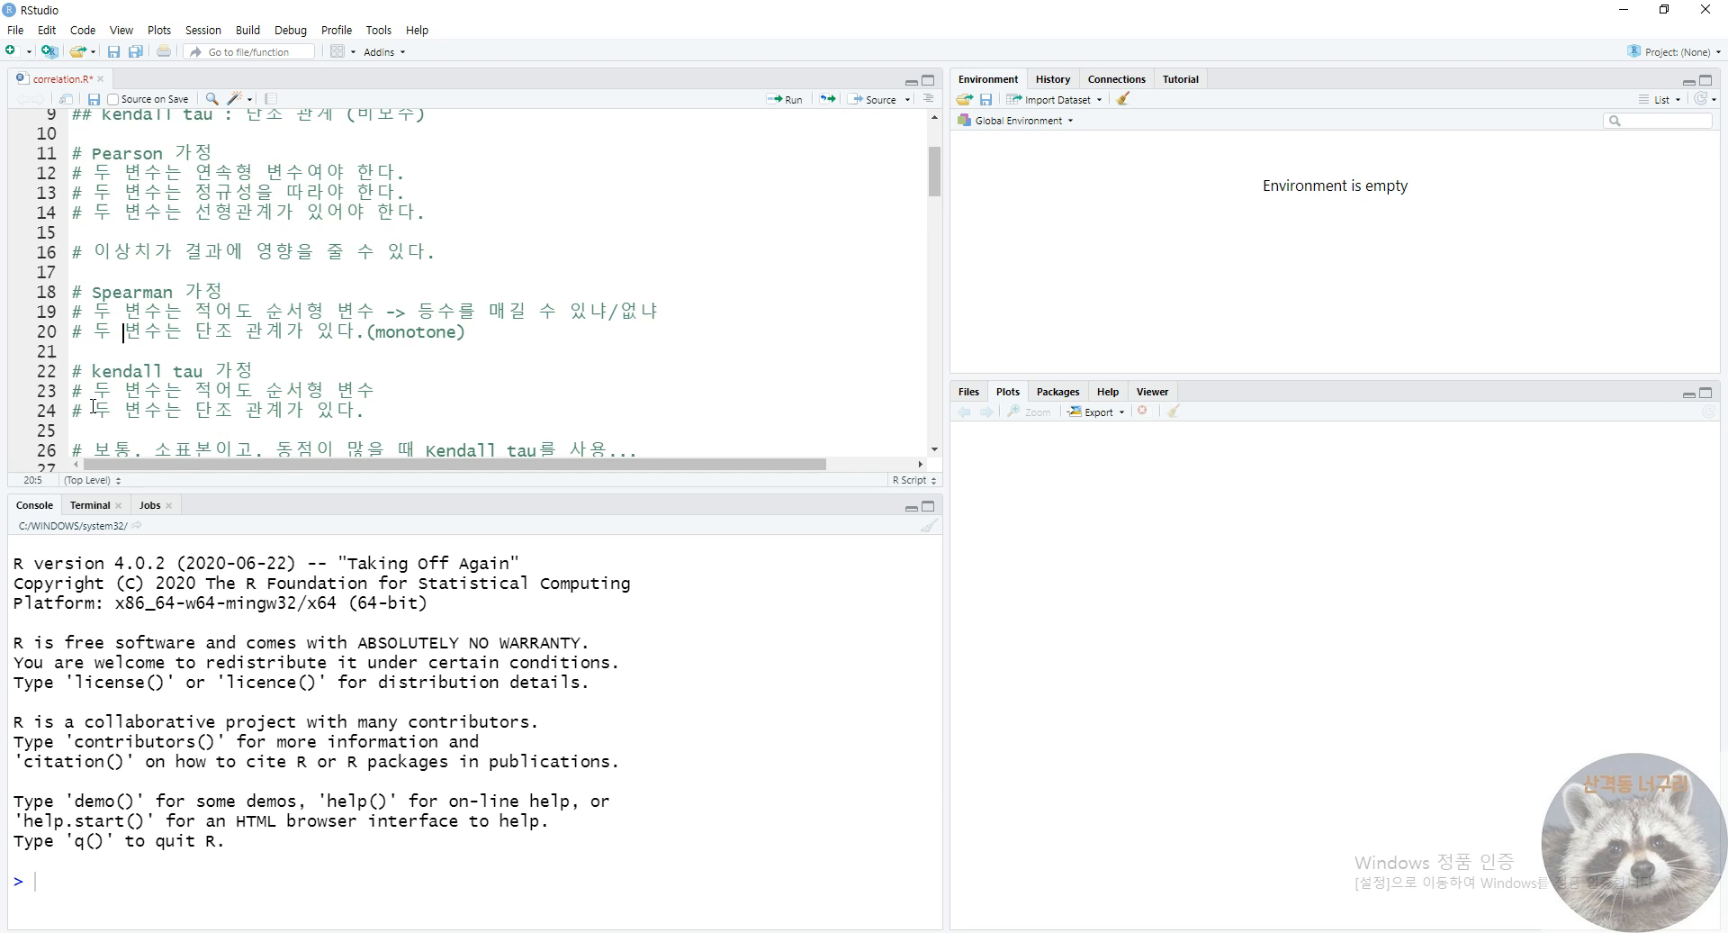
{"action": "double_click", "coordinate": [113, 290]}
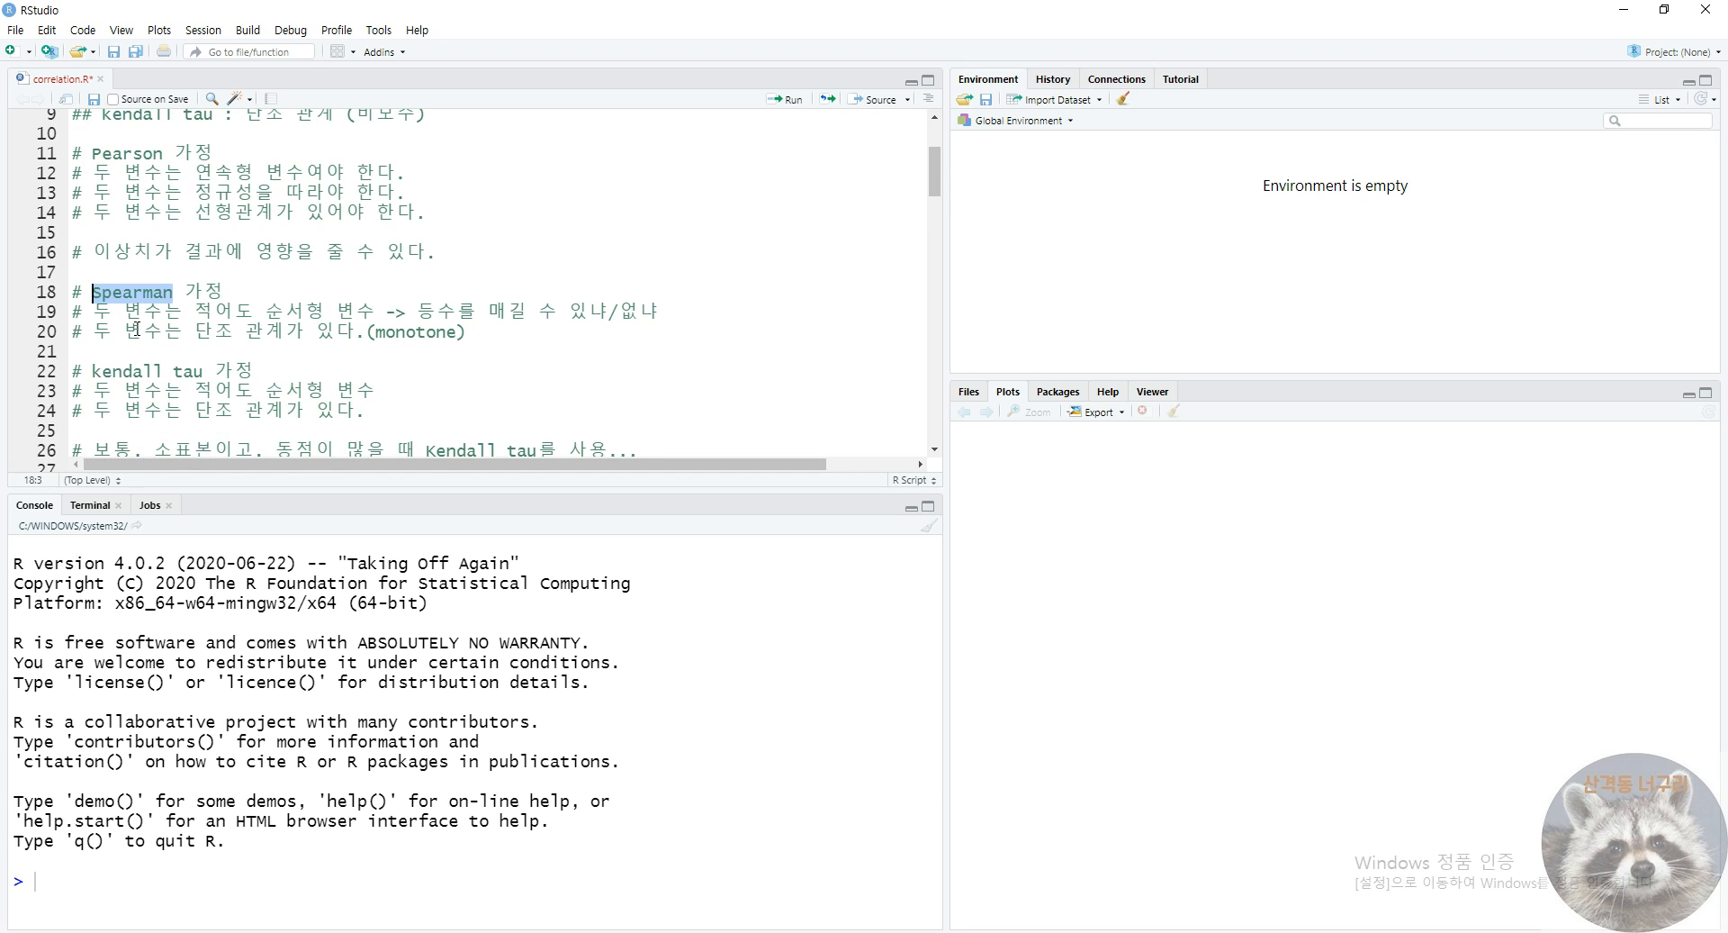
{"action": "double_click", "coordinate": [117, 370]}
{"action": "scroll", "coordinate": [141, 399], "scroll_direction": "up", "scroll_amount": 1}
{"action": "left_click_drag", "start_coordinate": [423, 168], "coordinate": [72, 129]}
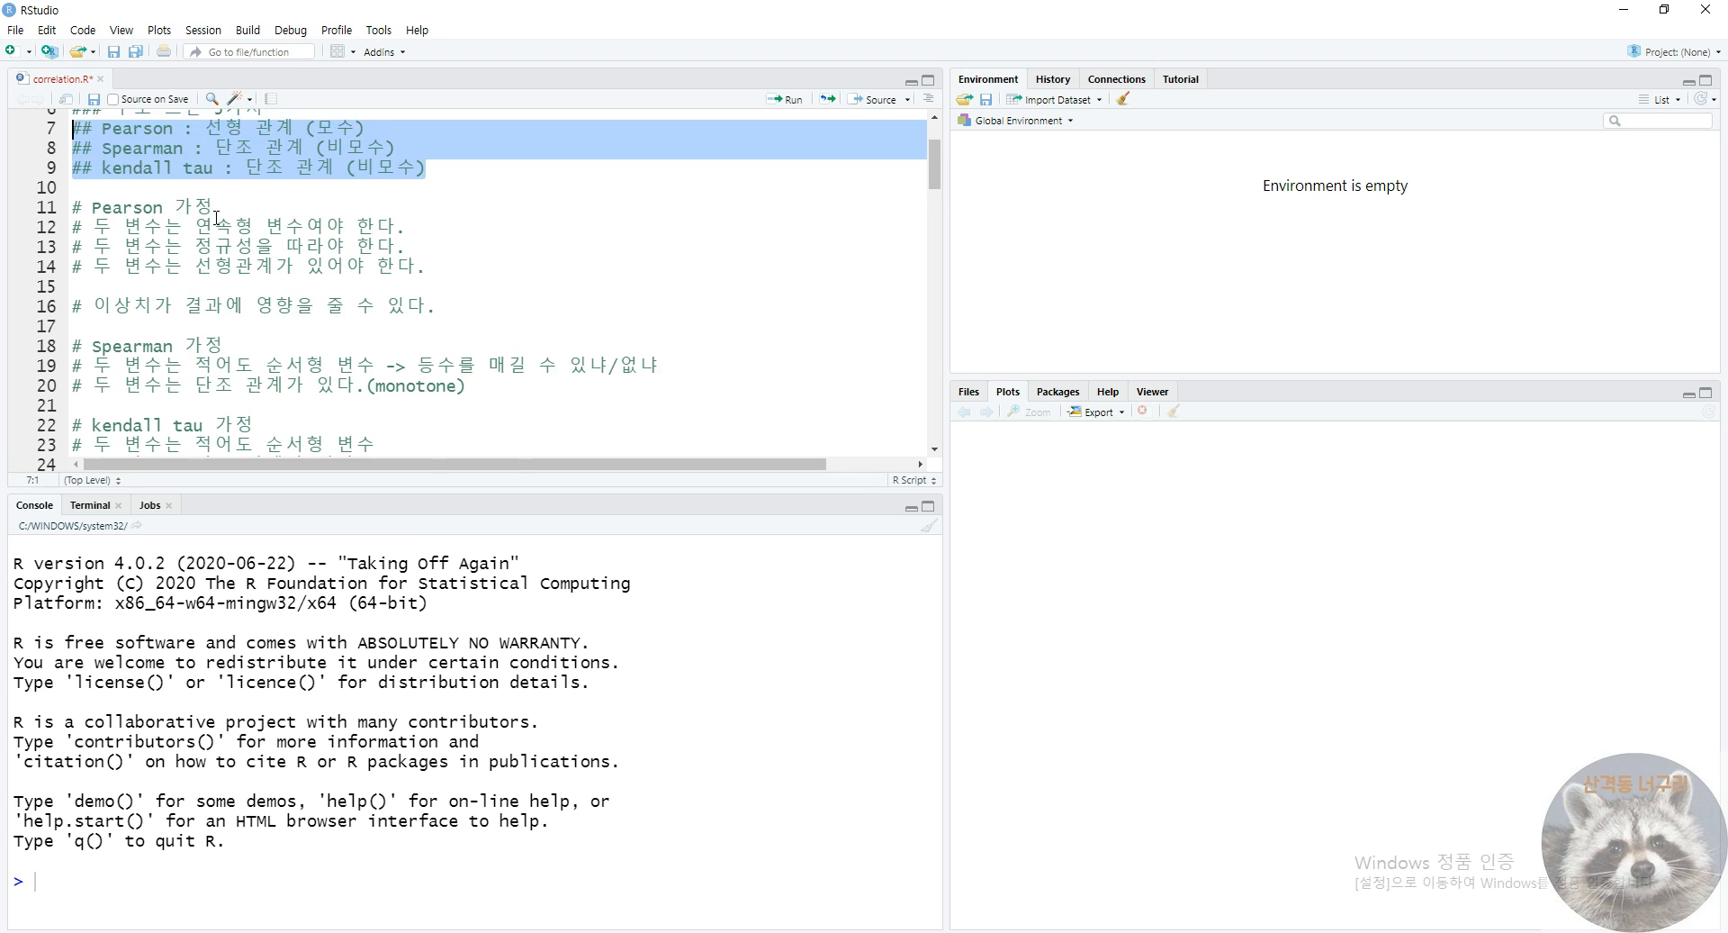
{"action": "scroll", "coordinate": [218, 218], "scroll_direction": "down", "scroll_amount": 2}
{"action": "left_click_drag", "start_coordinate": [471, 276], "coordinate": [72, 239]}
{"action": "left_click_drag", "start_coordinate": [364, 358], "coordinate": [72, 319]}
{"action": "left_click", "coordinate": [173, 397]}
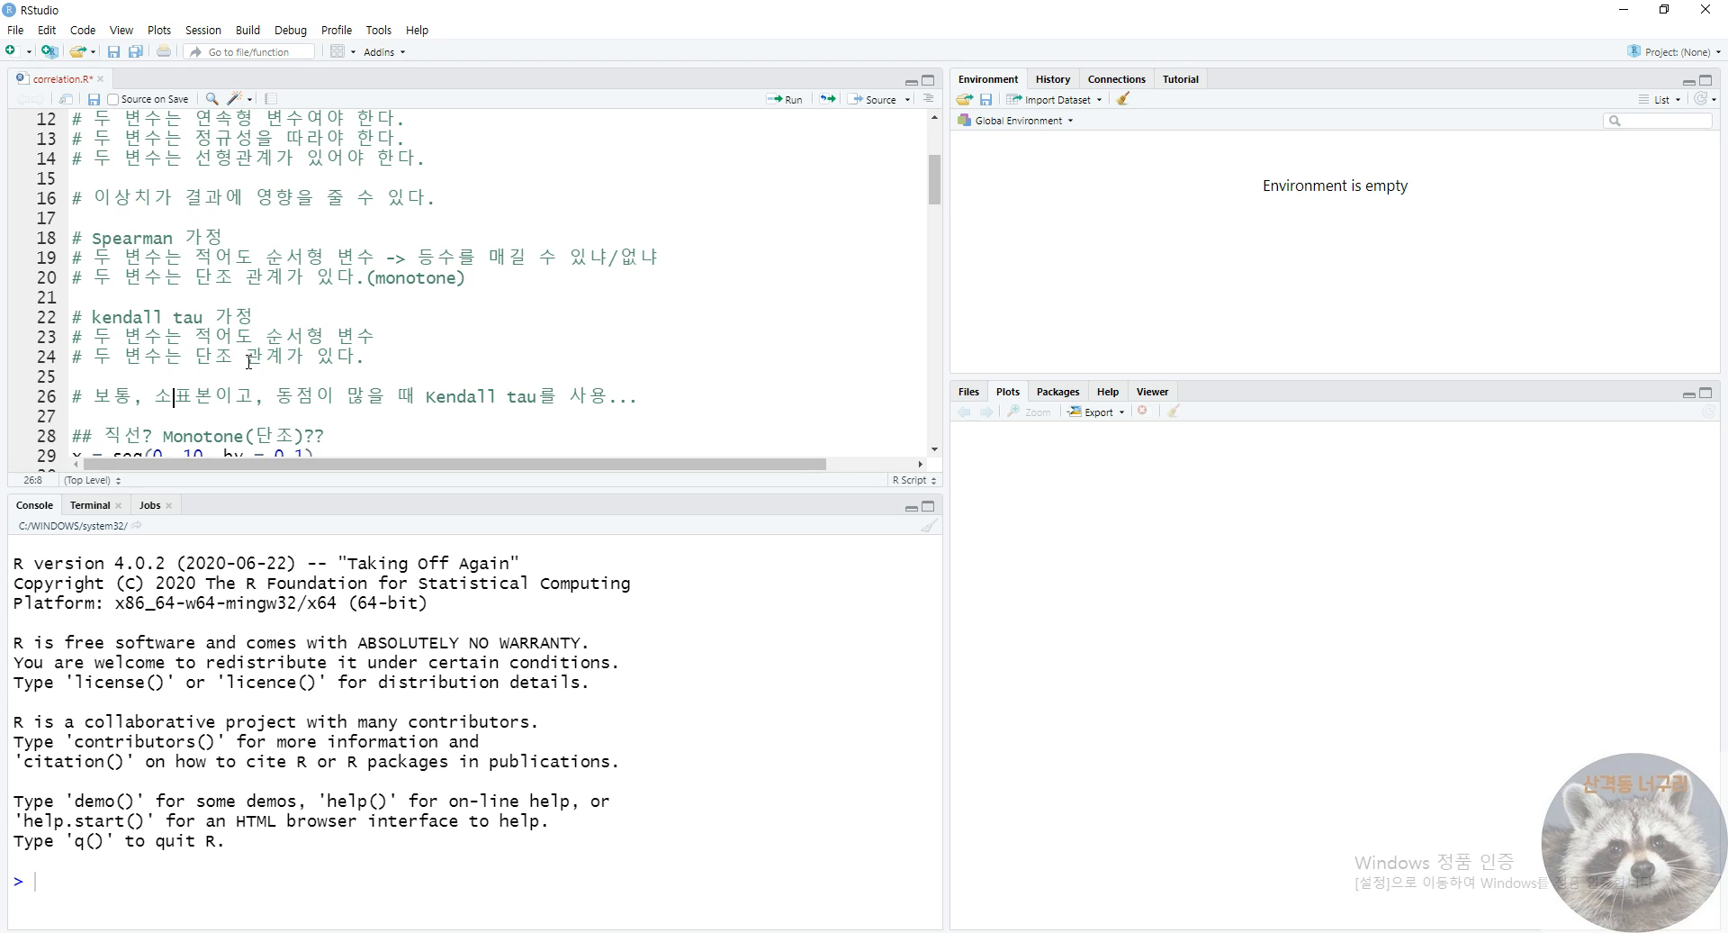
- Check the kendall tau assumptions on lines 23 and 24 against the Spearman assumptions on lines 19 and 20
{"action": "double_click", "coordinate": [192, 323]}
{"action": "left_click", "coordinate": [122, 319]}
{"action": "double_click", "coordinate": [136, 238]}
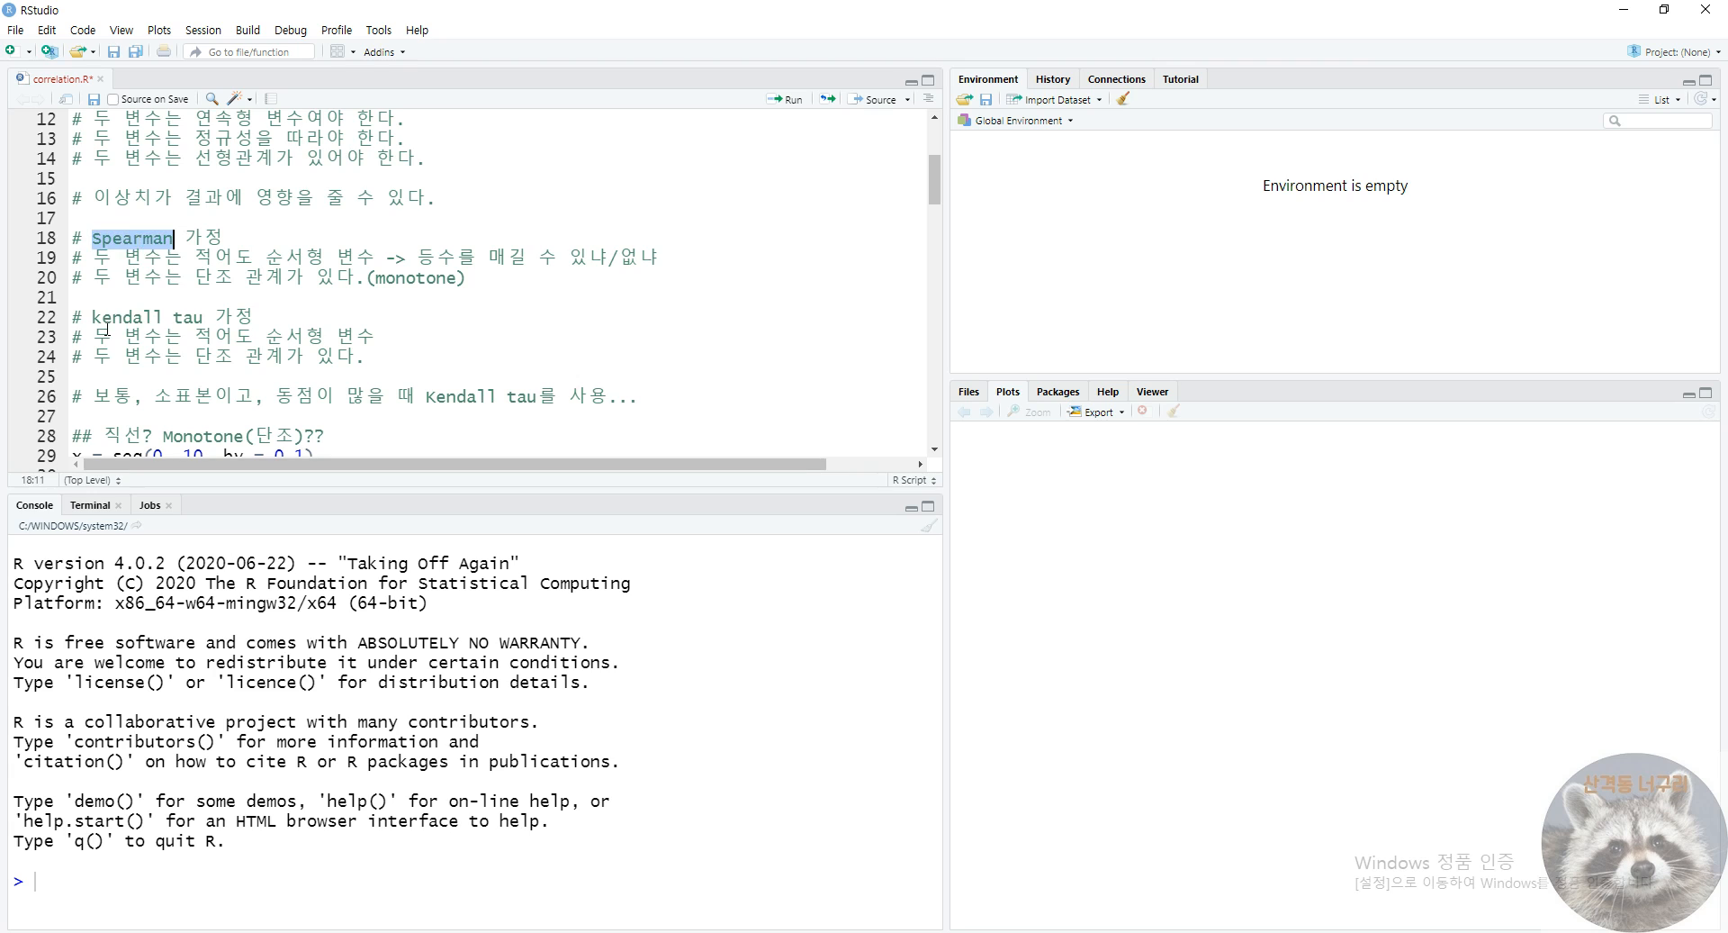
{"action": "double_click", "coordinate": [162, 319]}
{"action": "double_click", "coordinate": [187, 317]}
{"action": "double_click", "coordinate": [126, 316]}
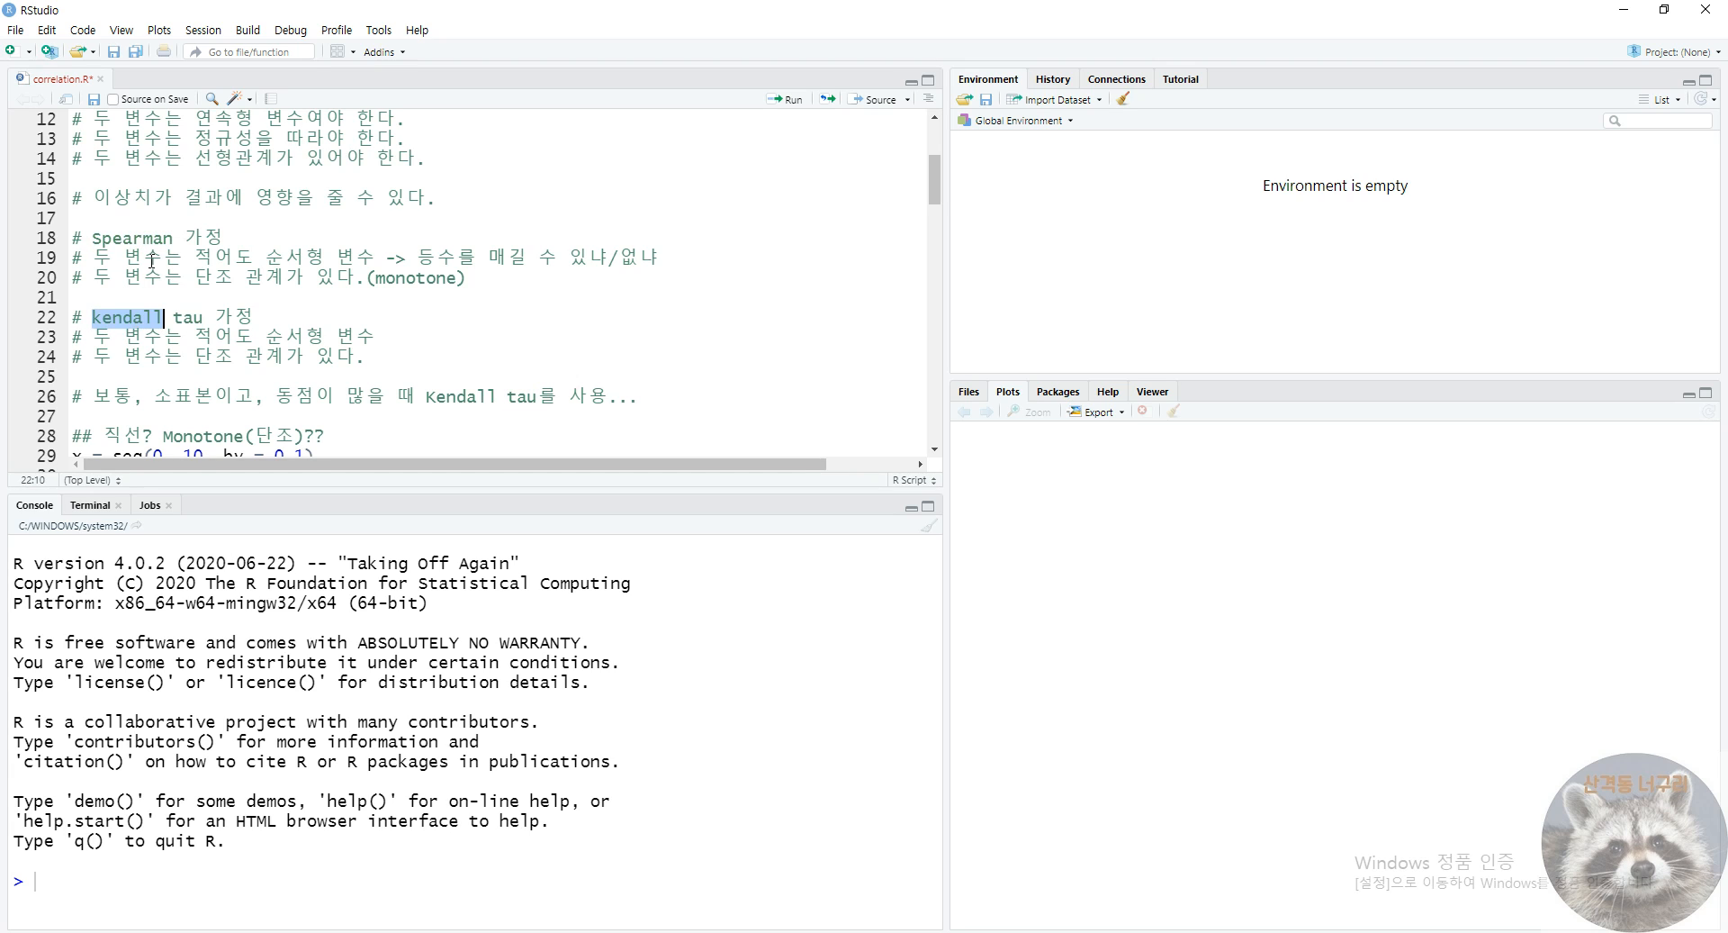
{"action": "double_click", "coordinate": [144, 239]}
{"action": "double_click", "coordinate": [131, 335]}
{"action": "double_click", "coordinate": [188, 317]}
{"action": "double_click", "coordinate": [147, 324]}
{"action": "left_click_drag", "start_coordinate": [451, 354], "coordinate": [72, 335]}
{"action": "left_click_drag", "start_coordinate": [514, 281], "coordinate": [75, 260]}
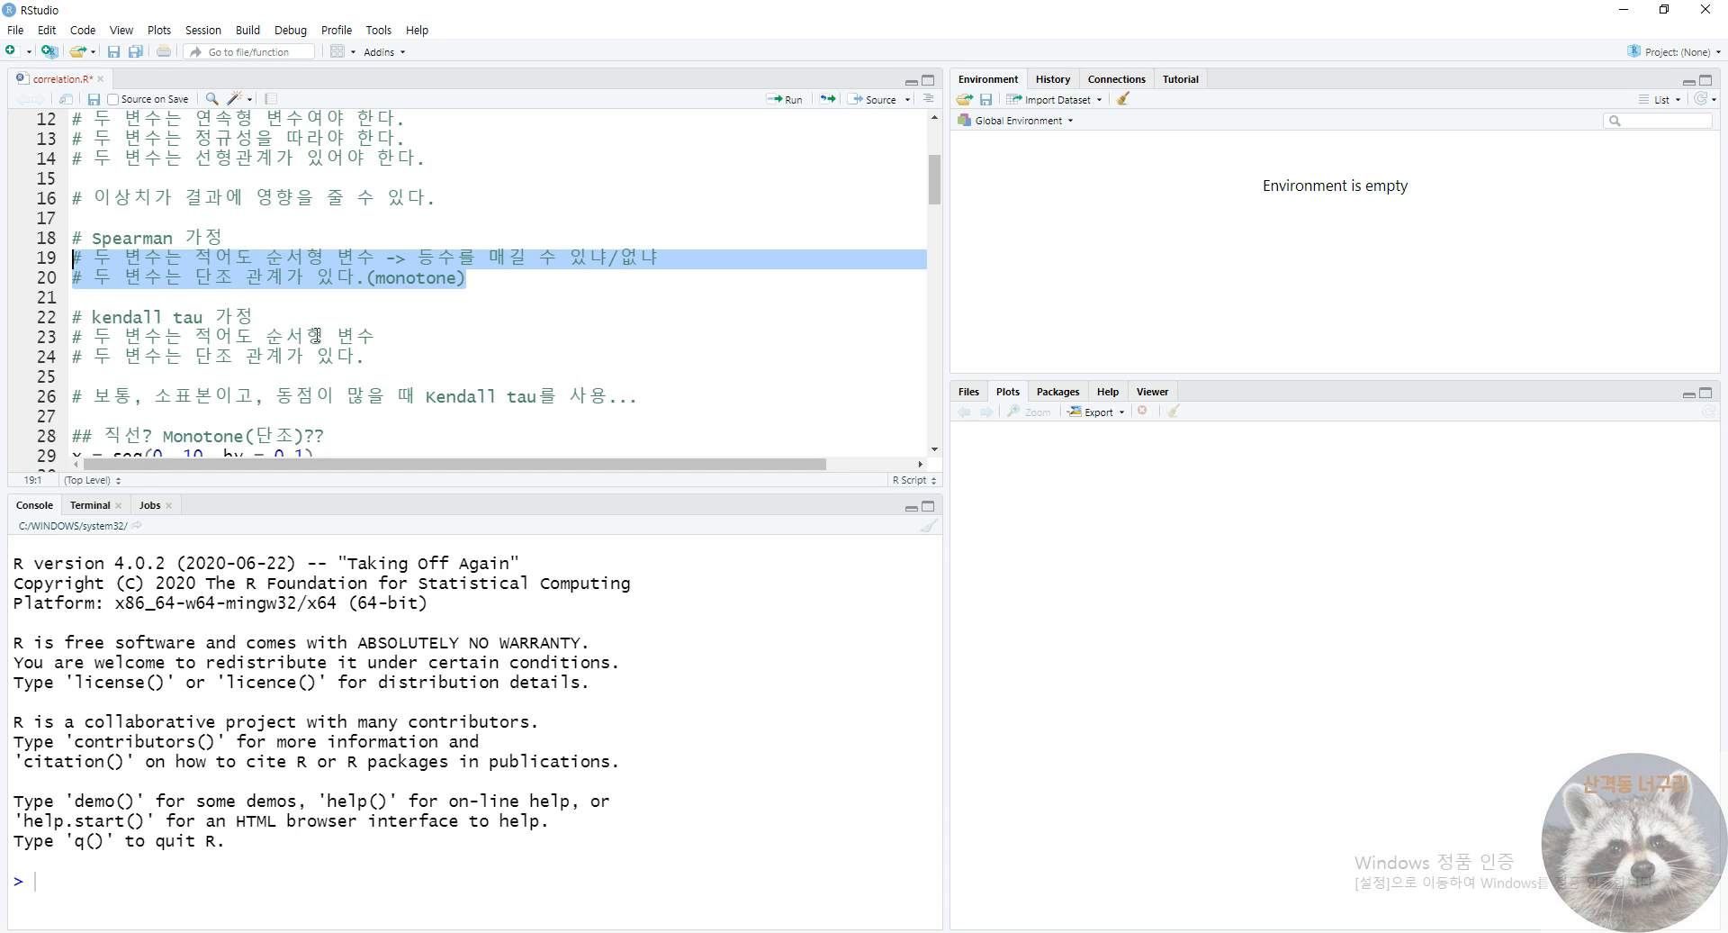
- Examine the line 26 comment on when to use Kendall tau, looking at sample size and ties
{"action": "scroll", "coordinate": [416, 364], "scroll_direction": "down", "scroll_amount": 1}
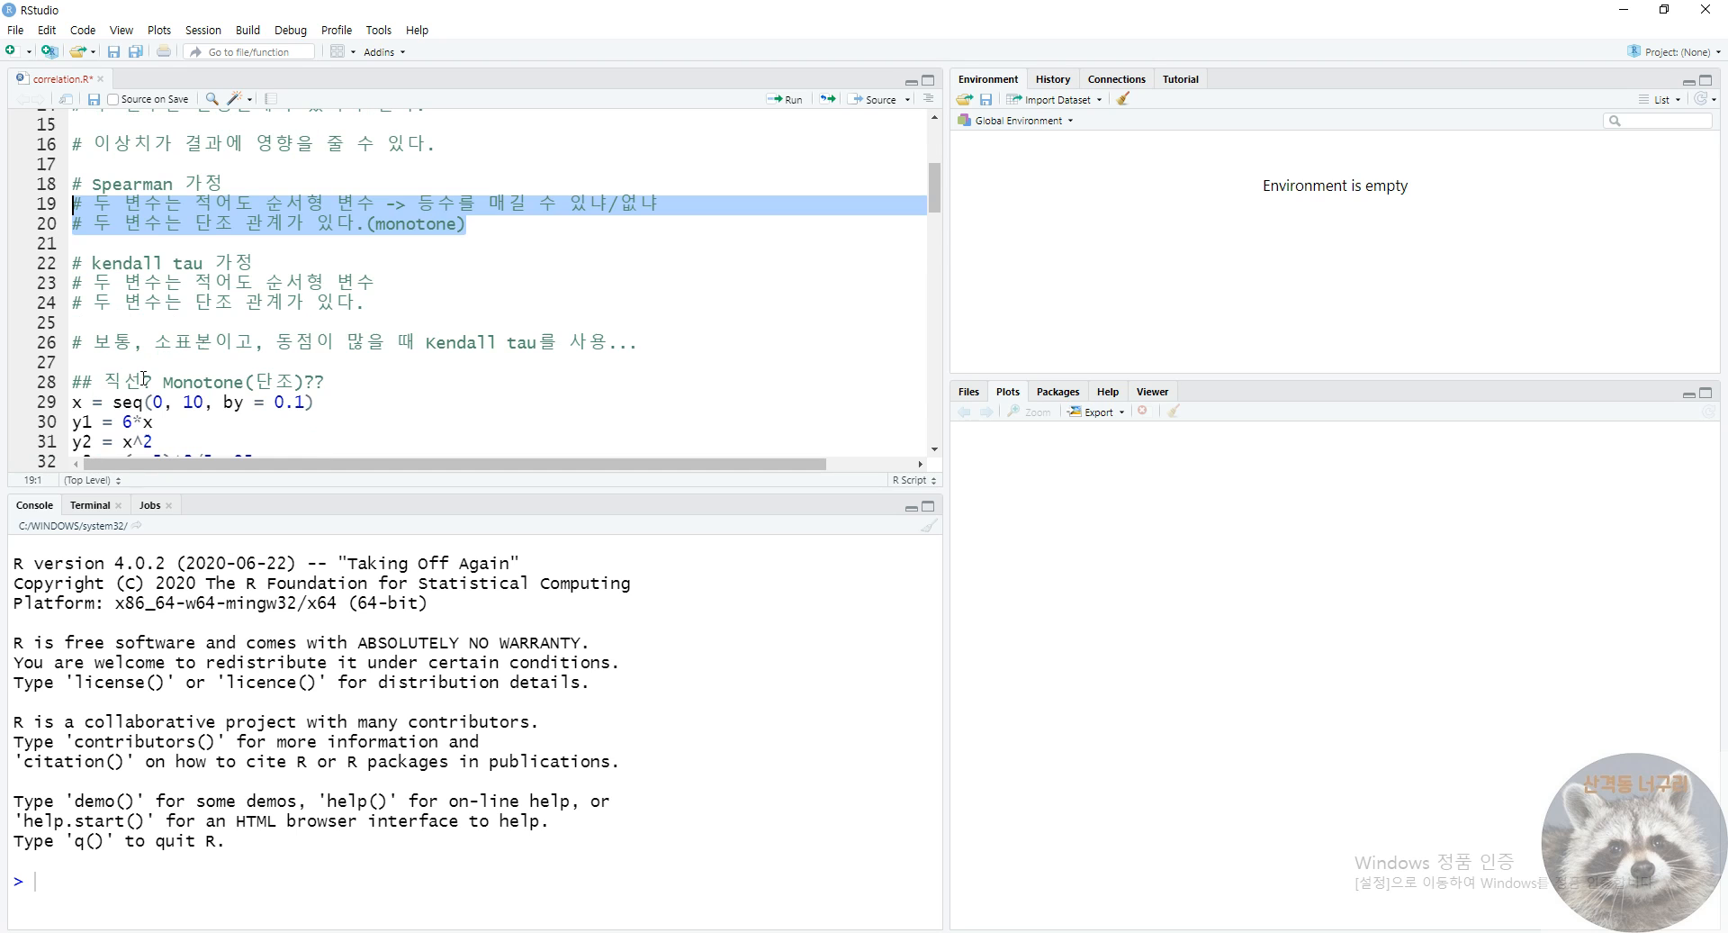
{"action": "double_click", "coordinate": [112, 343]}
{"action": "double_click", "coordinate": [212, 343]}
{"action": "double_click", "coordinate": [309, 348]}
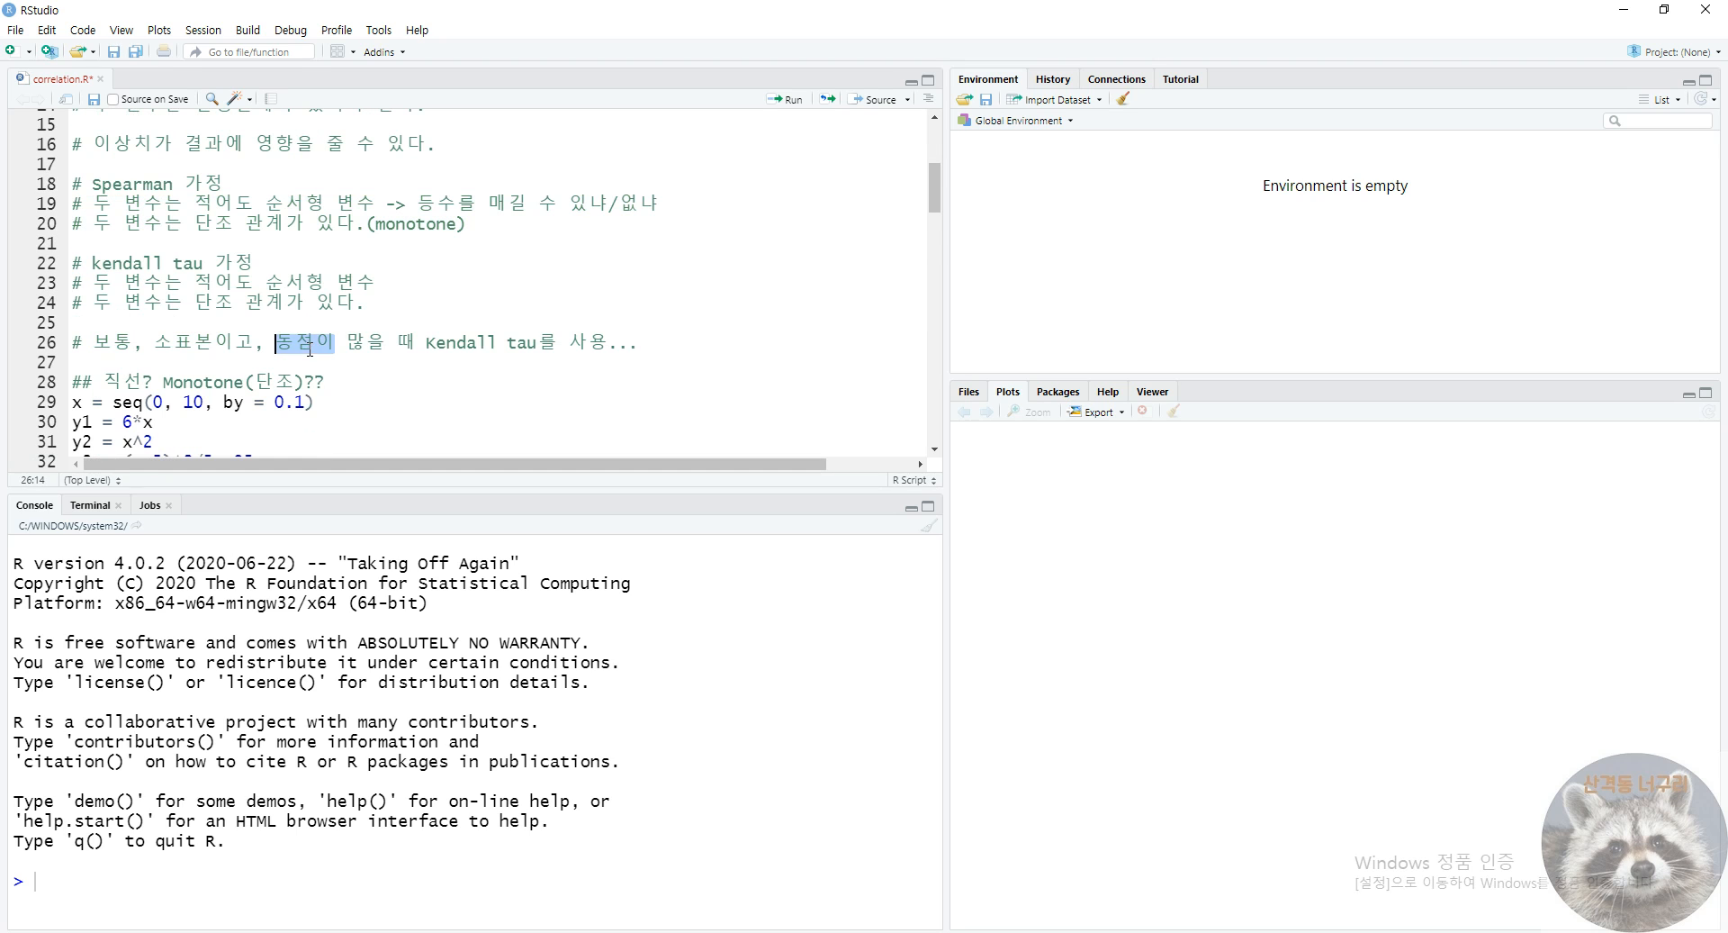
{"action": "left_click", "coordinate": [332, 361]}
{"action": "left_click", "coordinate": [438, 346]}
{"action": "left_click_drag", "start_coordinate": [425, 348], "coordinate": [173, 346]}
{"action": "left_click_drag", "start_coordinate": [763, 302], "coordinate": [219, 243]}
{"action": "left_click", "coordinate": [216, 267]}
{"action": "left_click_drag", "start_coordinate": [73, 183], "coordinate": [397, 304]}
{"action": "left_click", "coordinate": [399, 304]}
{"action": "double_click", "coordinate": [454, 340]}
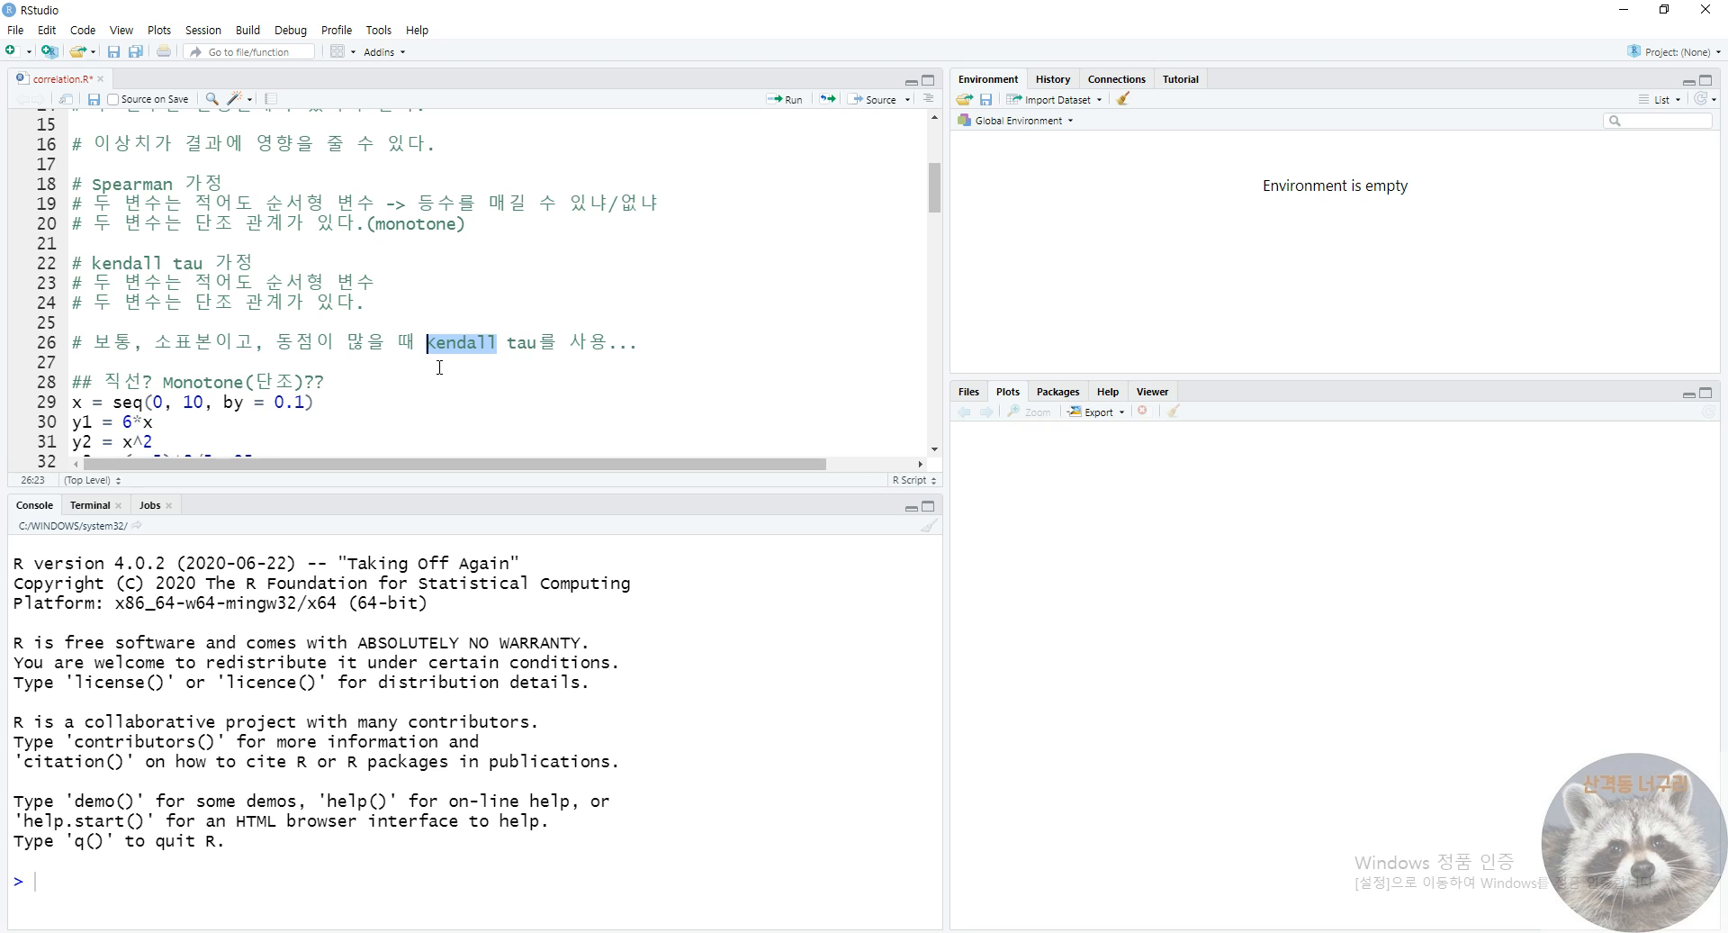
- Replace 직선 in the line 28 comment with "선형 = 직선", keeping the question about Monotone(단조)
{"action": "double_click", "coordinate": [387, 386]}
{"action": "scroll", "coordinate": [271, 375], "scroll_direction": "up", "scroll_amount": 2}
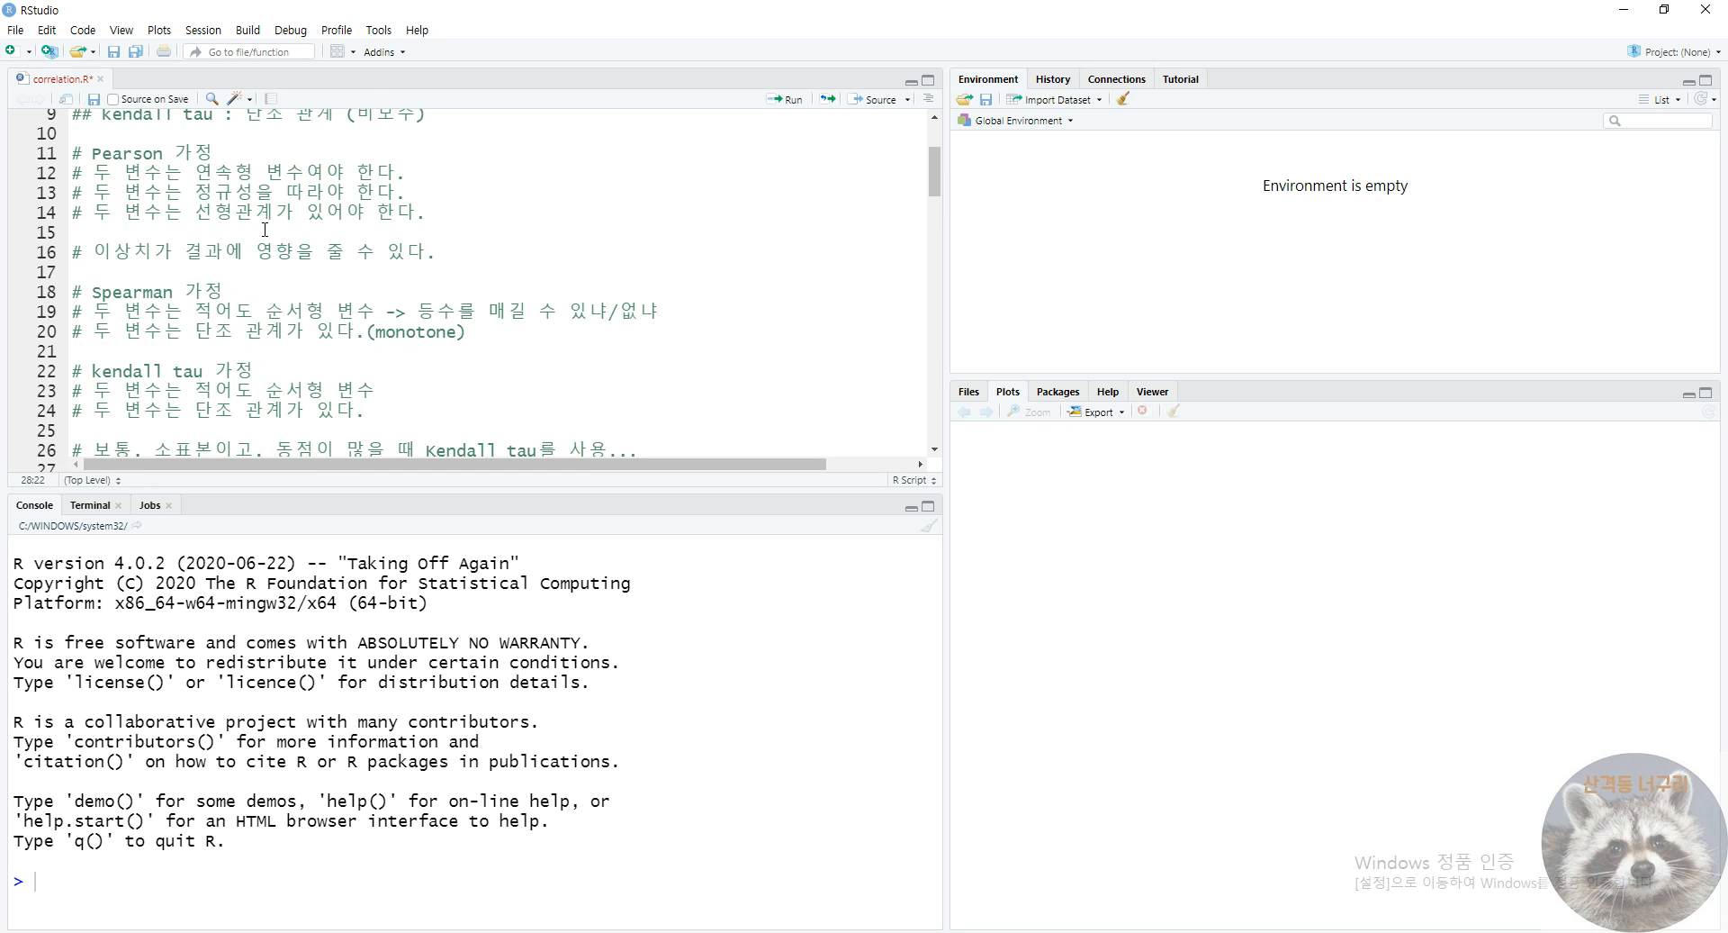
{"action": "scroll", "coordinate": [307, 299], "scroll_direction": "up", "scroll_amount": 3}
{"action": "left_click", "coordinate": [232, 236]}
{"action": "scroll", "coordinate": [257, 301], "scroll_direction": "down", "scroll_amount": 6}
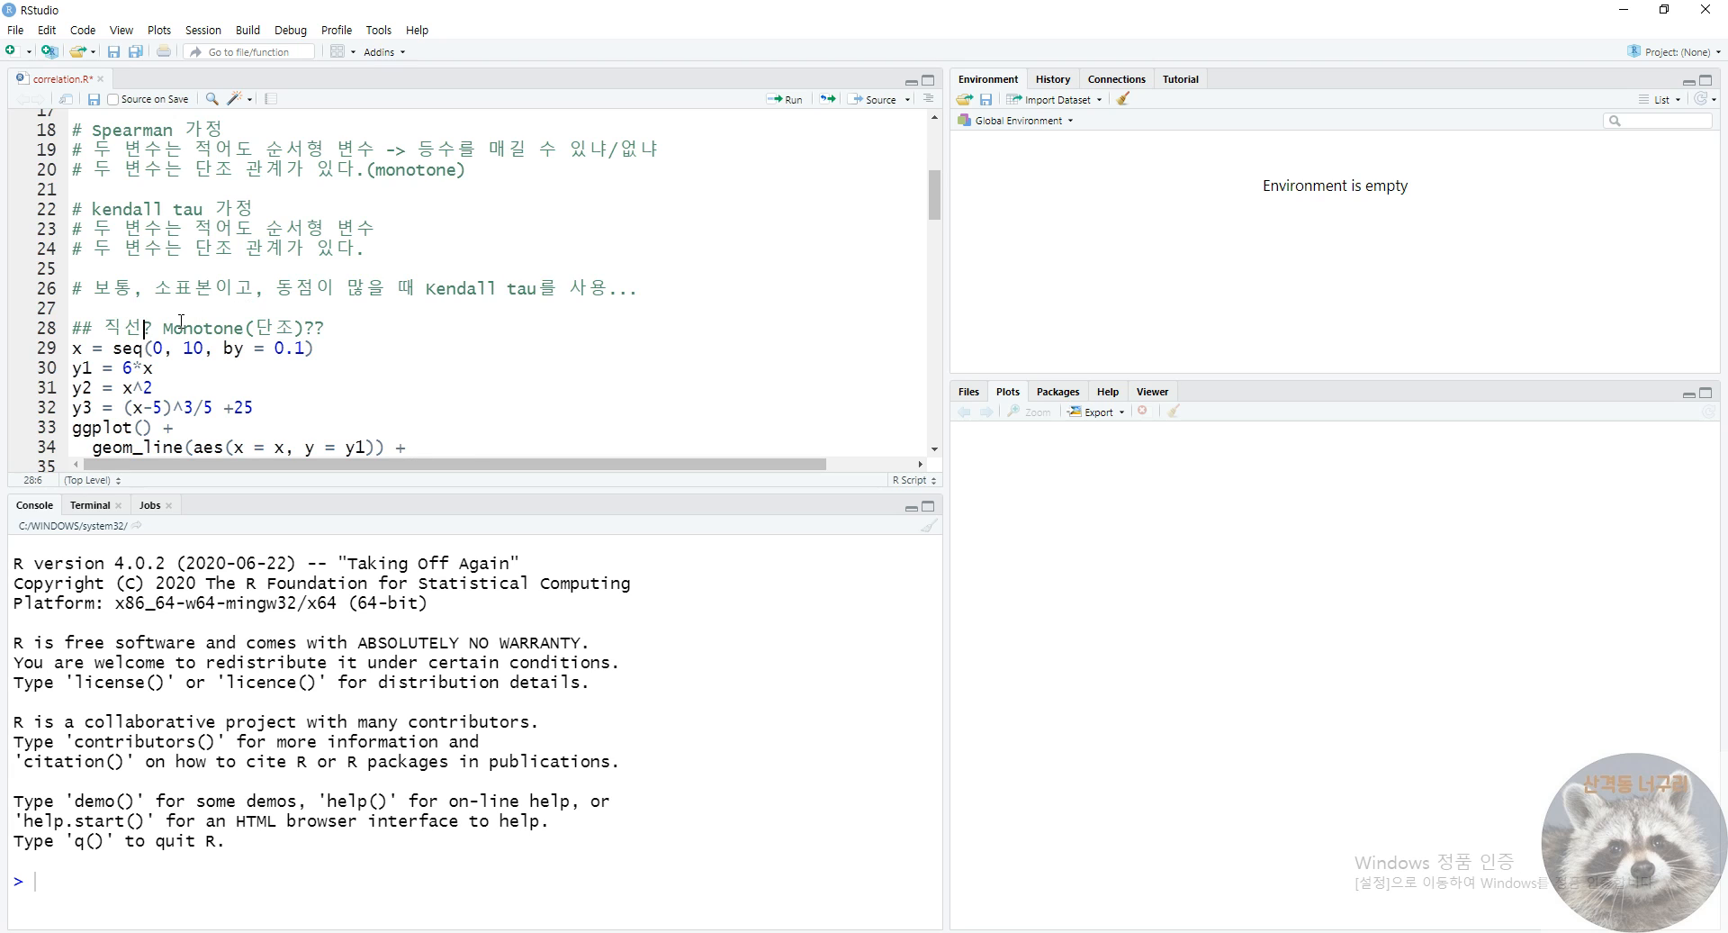
{"action": "key", "text": "BackSpace"}
{"action": "key", "text": "BackSpace"}
{"action": "type", "text": "선형 = 직선"}
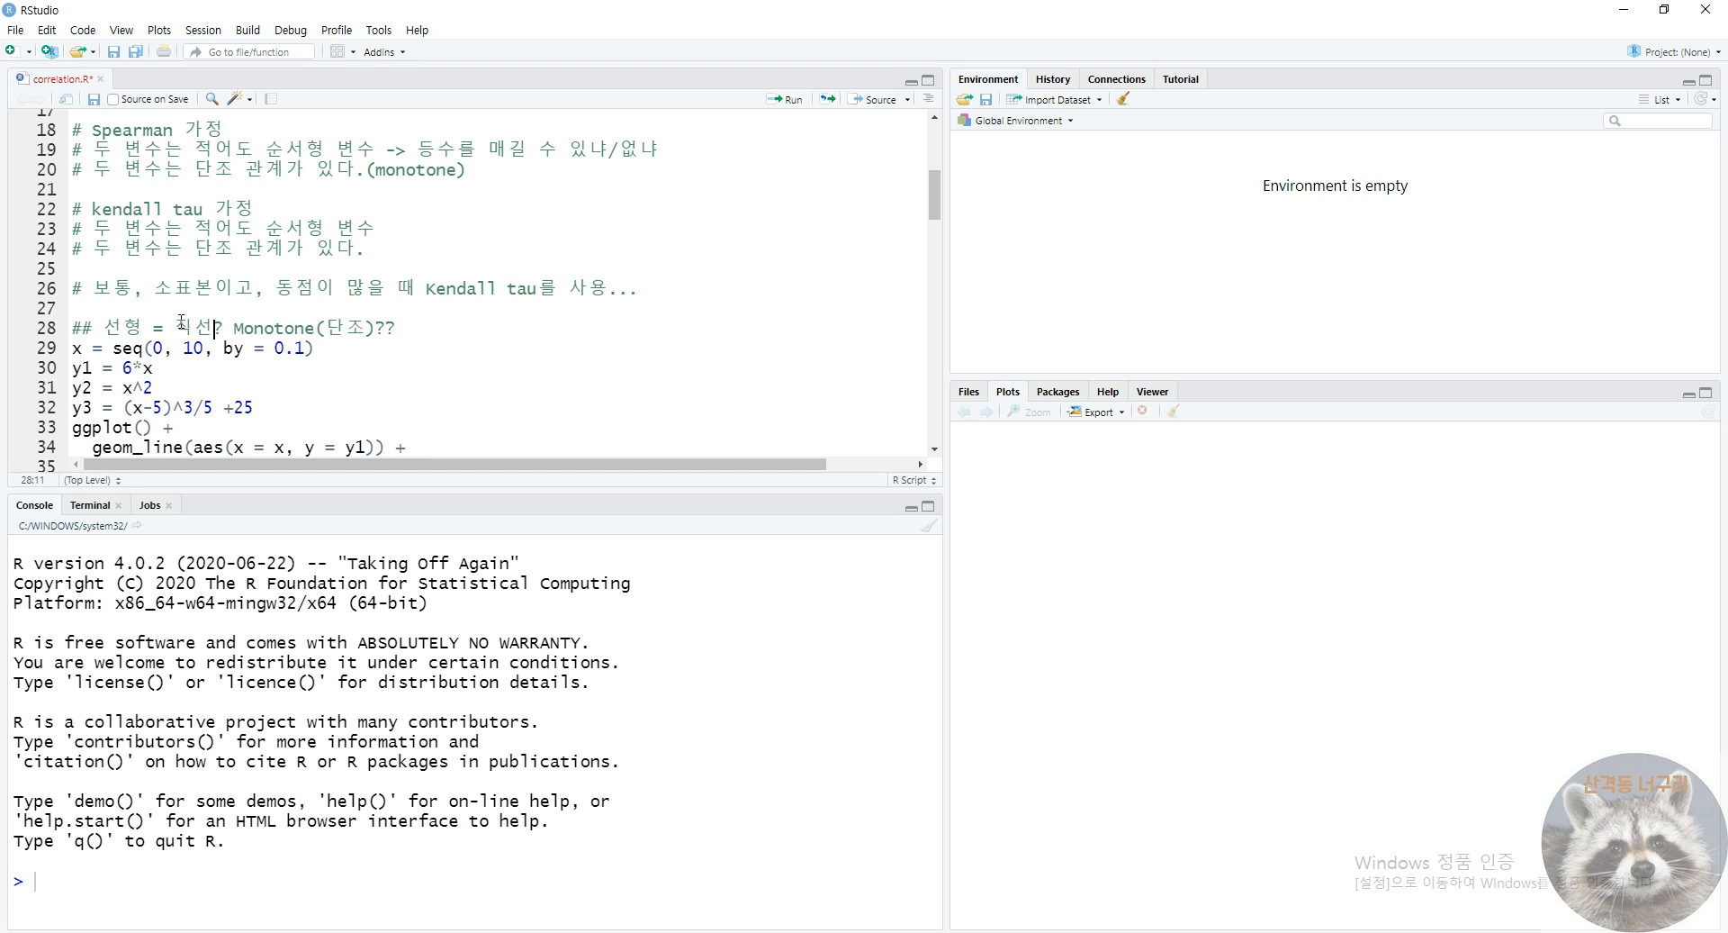
- Replace the question mark after 직선 in the line 28 comment with a period, setting it apart from Monotone(단조)??
{"action": "key", "text": "Delete"}
{"action": "type", "text": "."}
{"action": "left_click_drag", "start_coordinate": [225, 328], "coordinate": [105, 329]}
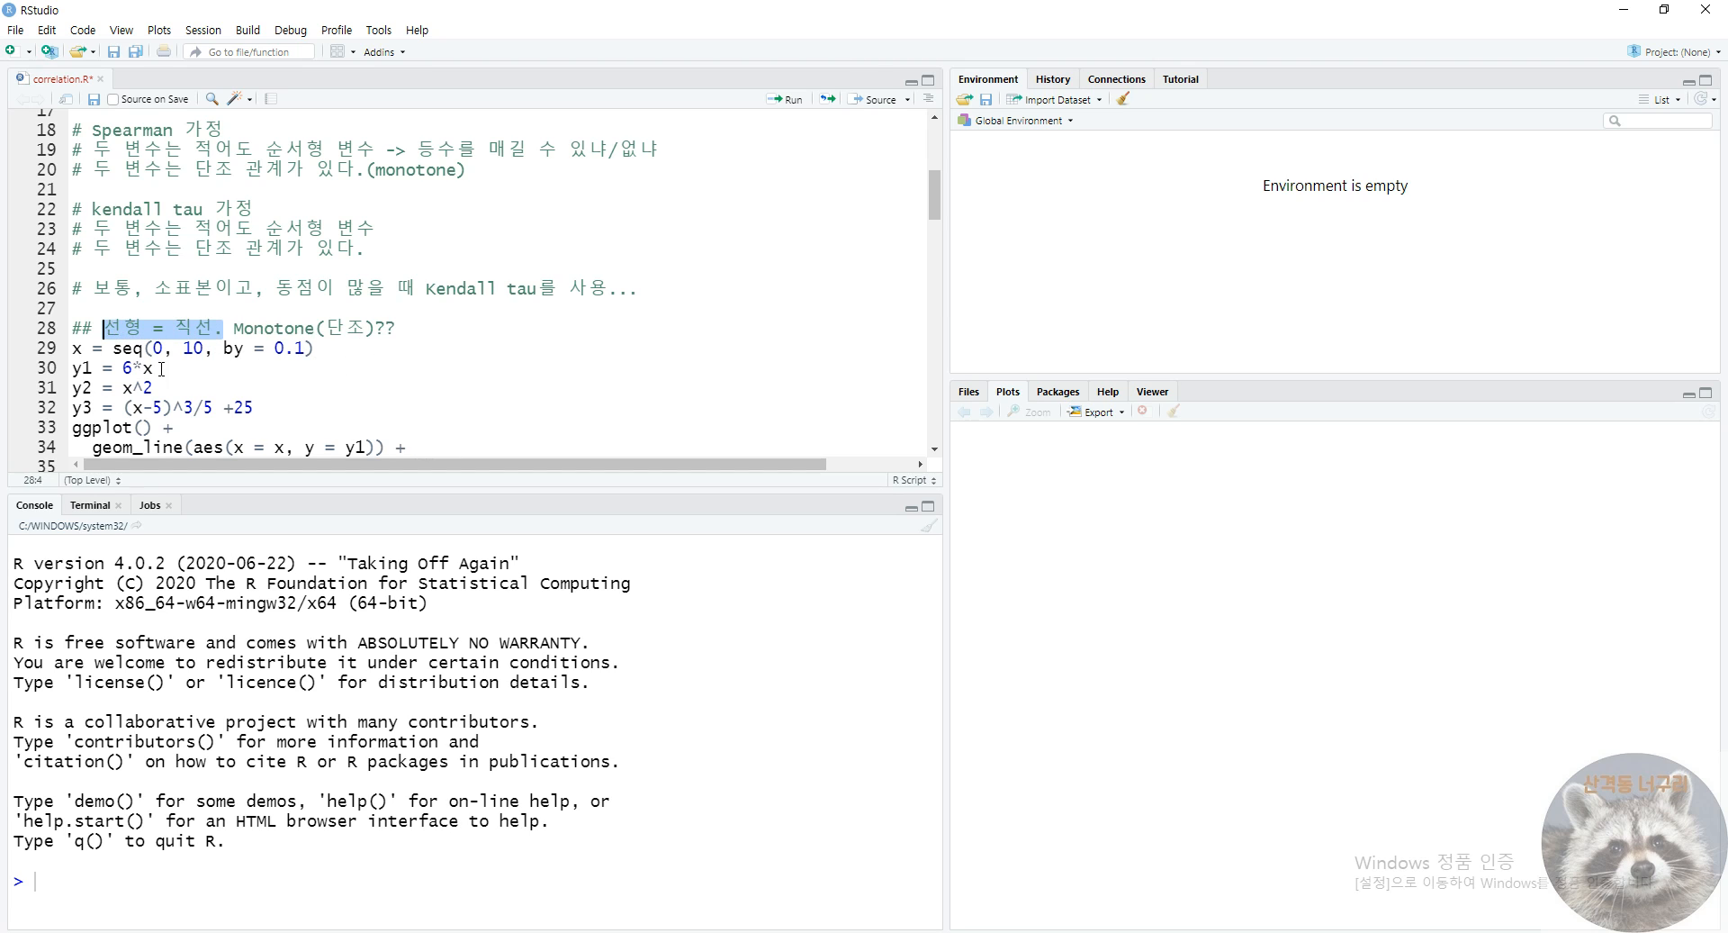
{"action": "left_click_drag", "start_coordinate": [232, 328], "coordinate": [397, 328]}
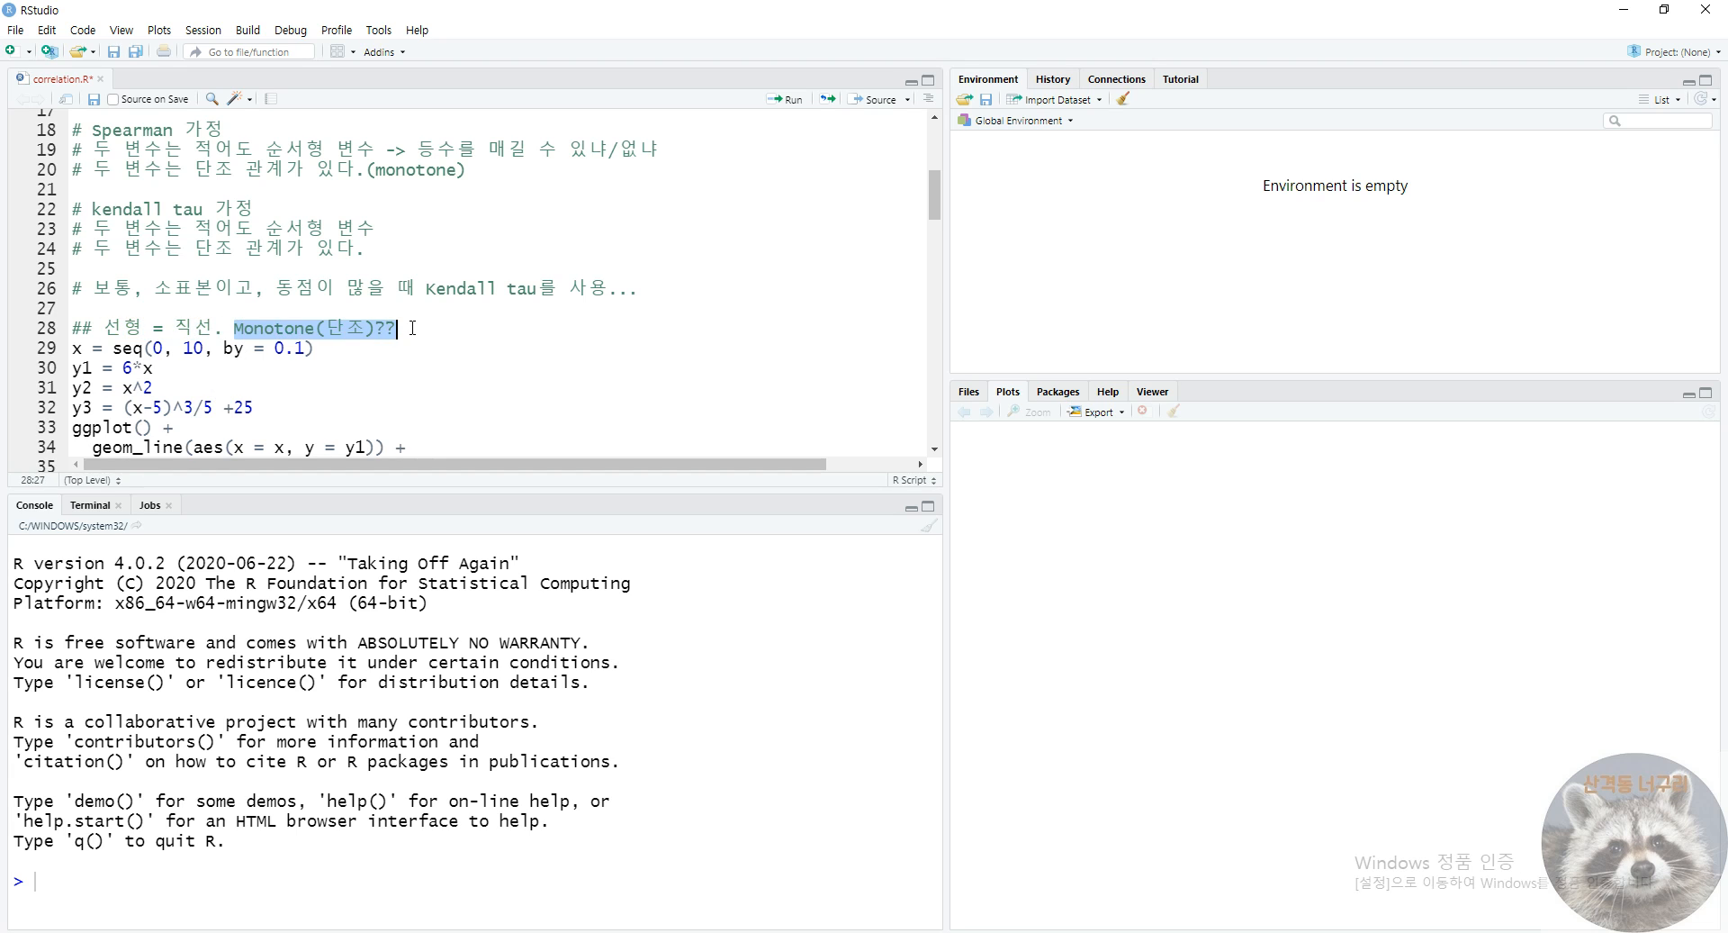
- Run the definitions of x, y1, y2 and y3 and try to draw the three-line ggplot chart
{"action": "left_click", "coordinate": [399, 351]}
{"action": "key", "text": "ctrl+Return"}
{"action": "key", "text": "ctrl+Return"}
{"action": "key", "text": "ctrl+Return"}
{"action": "key", "text": "ctrl+Return"}
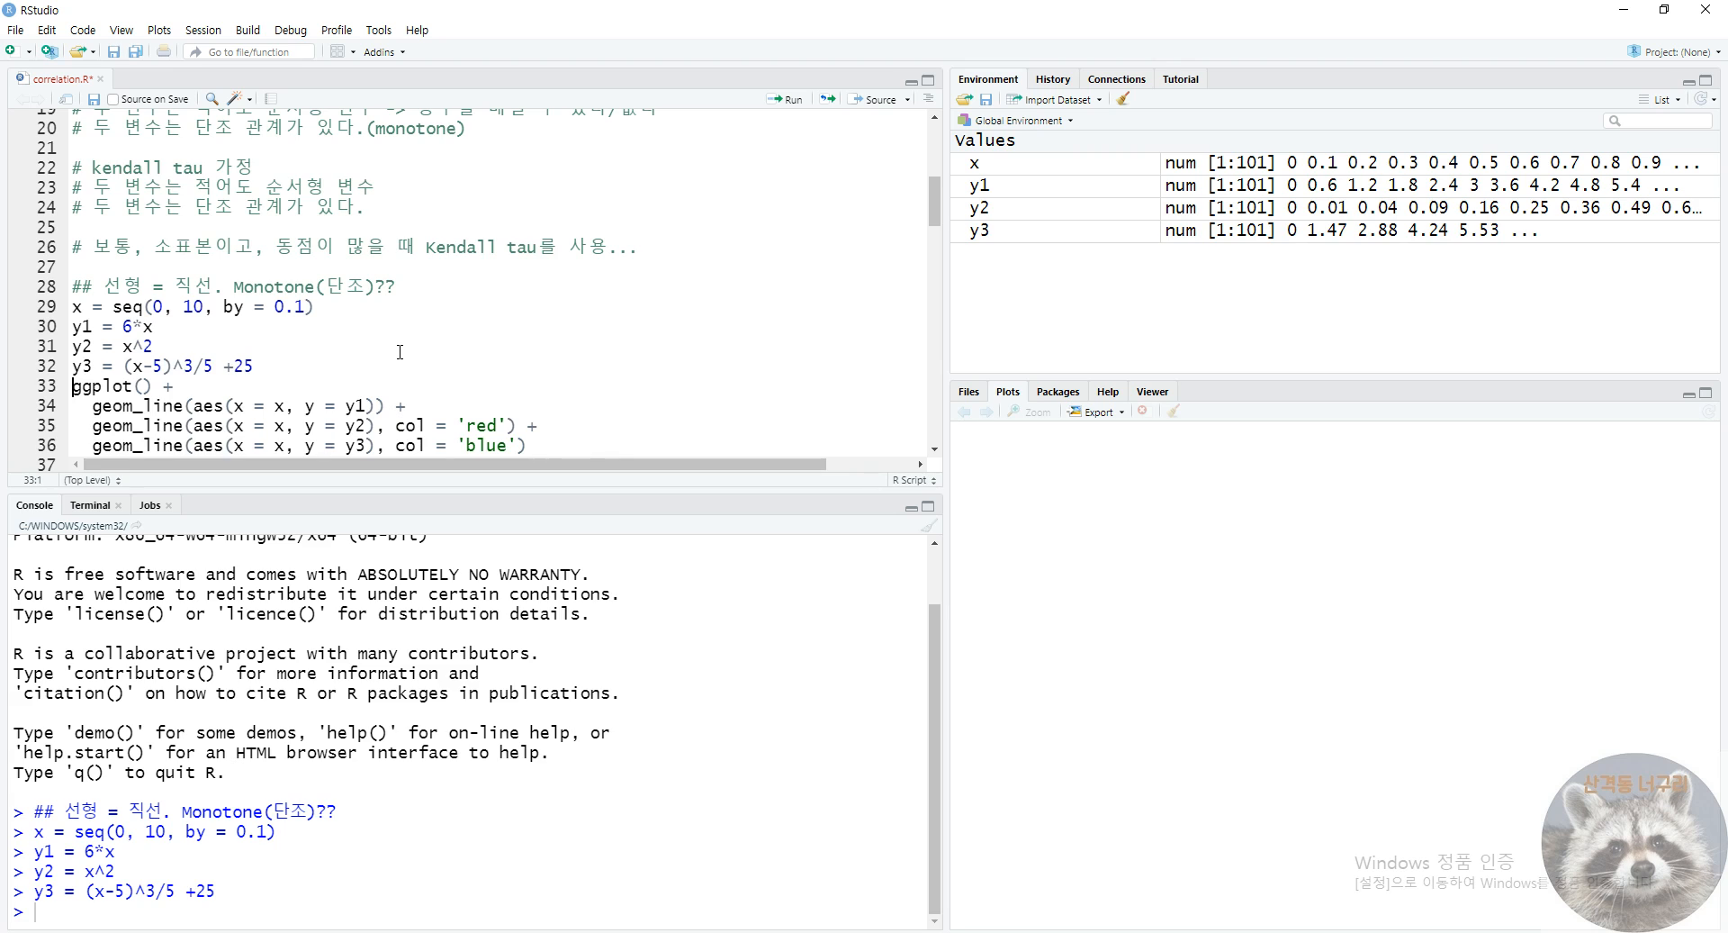
{"action": "key", "text": "ctrl+Return"}
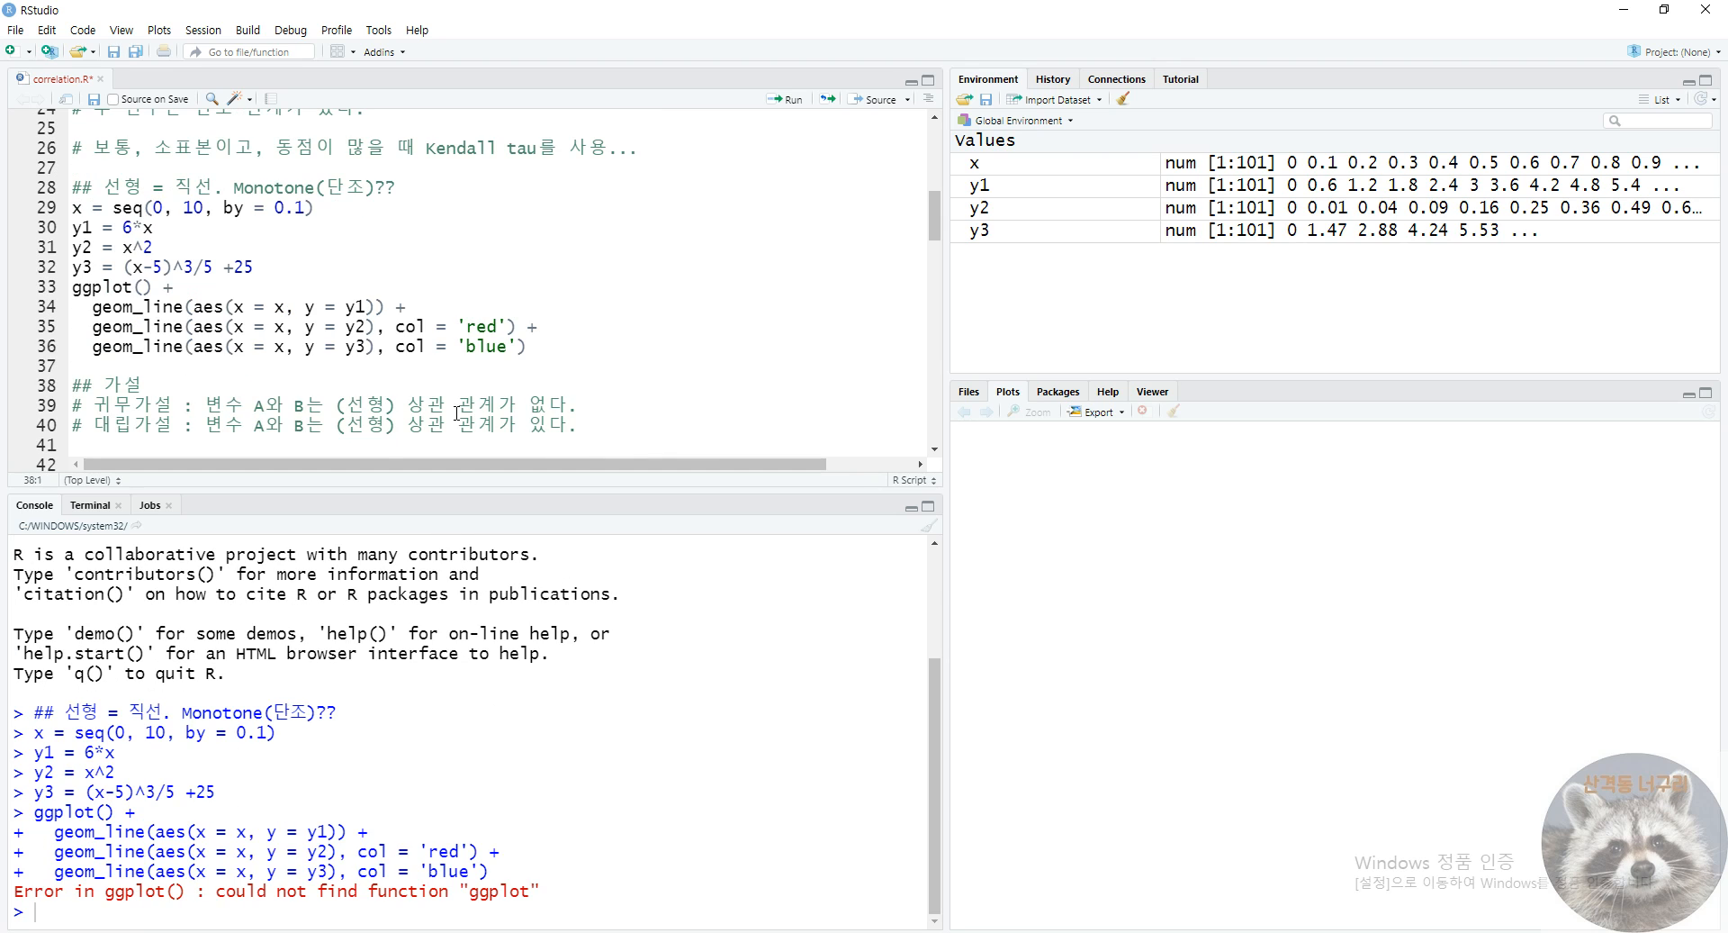
- Add library(ggplot2) below the line 28 comment, load the package and run the ggplot block again
{"action": "left_click", "coordinate": [388, 189]}
{"action": "key", "text": "Return"}
{"action": "type", "text": "l"}
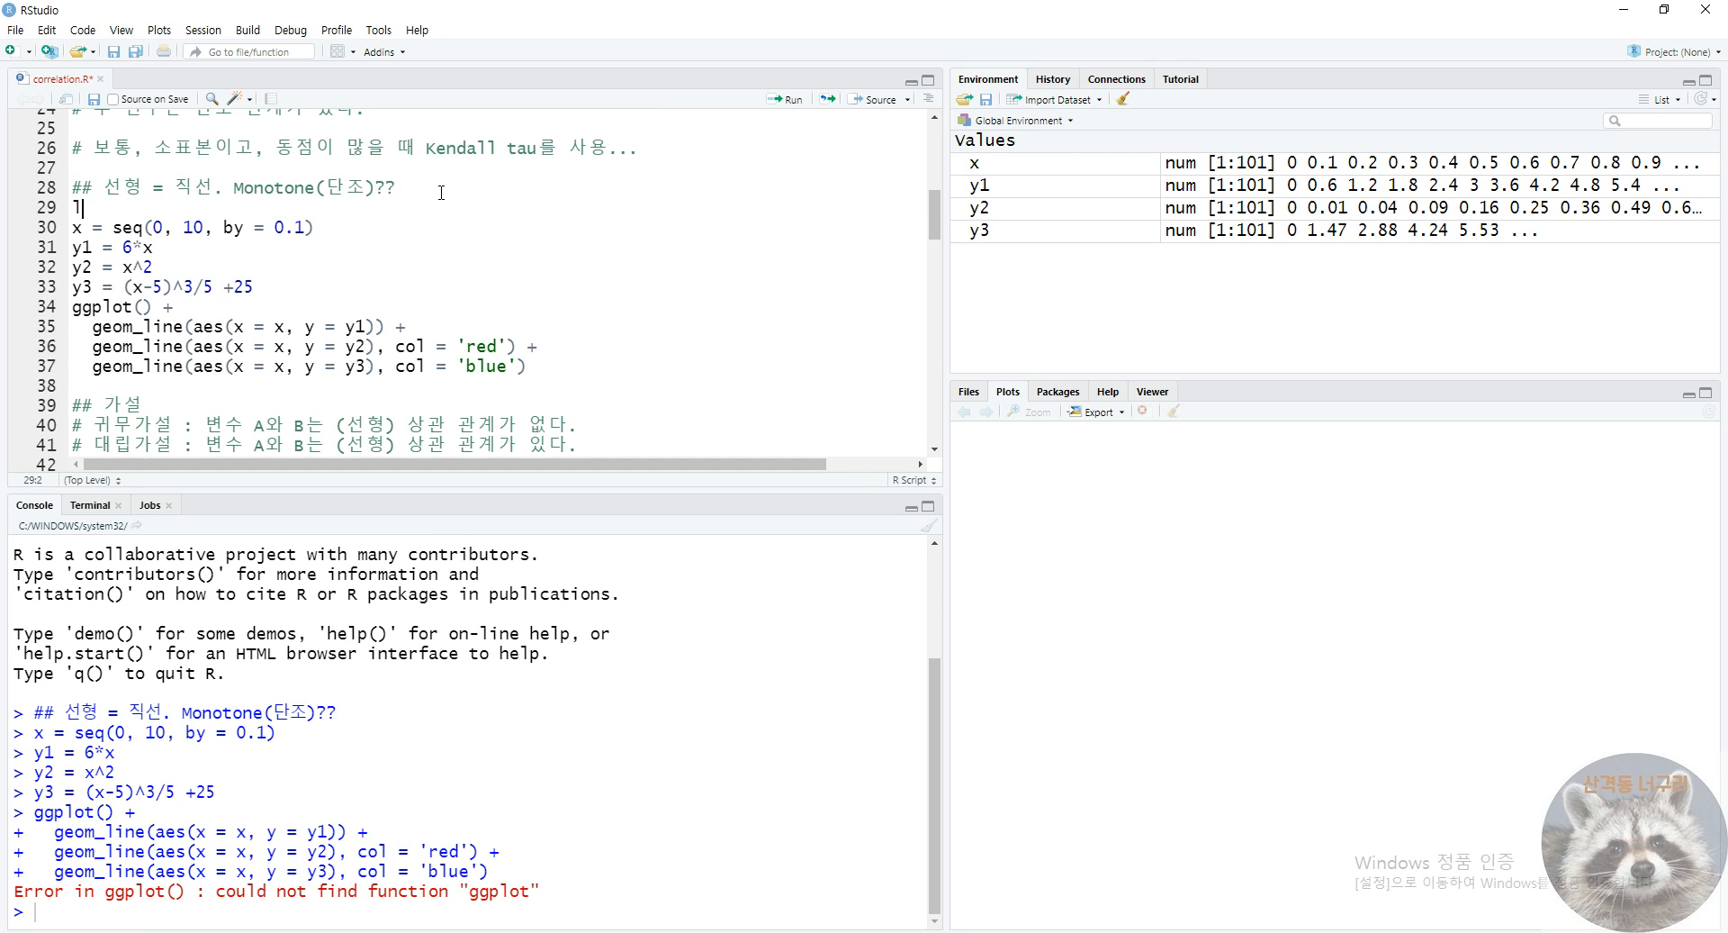
{"action": "type", "text": "ibrary(ggplot2"}
{"action": "key", "text": "ctrl+Return"}
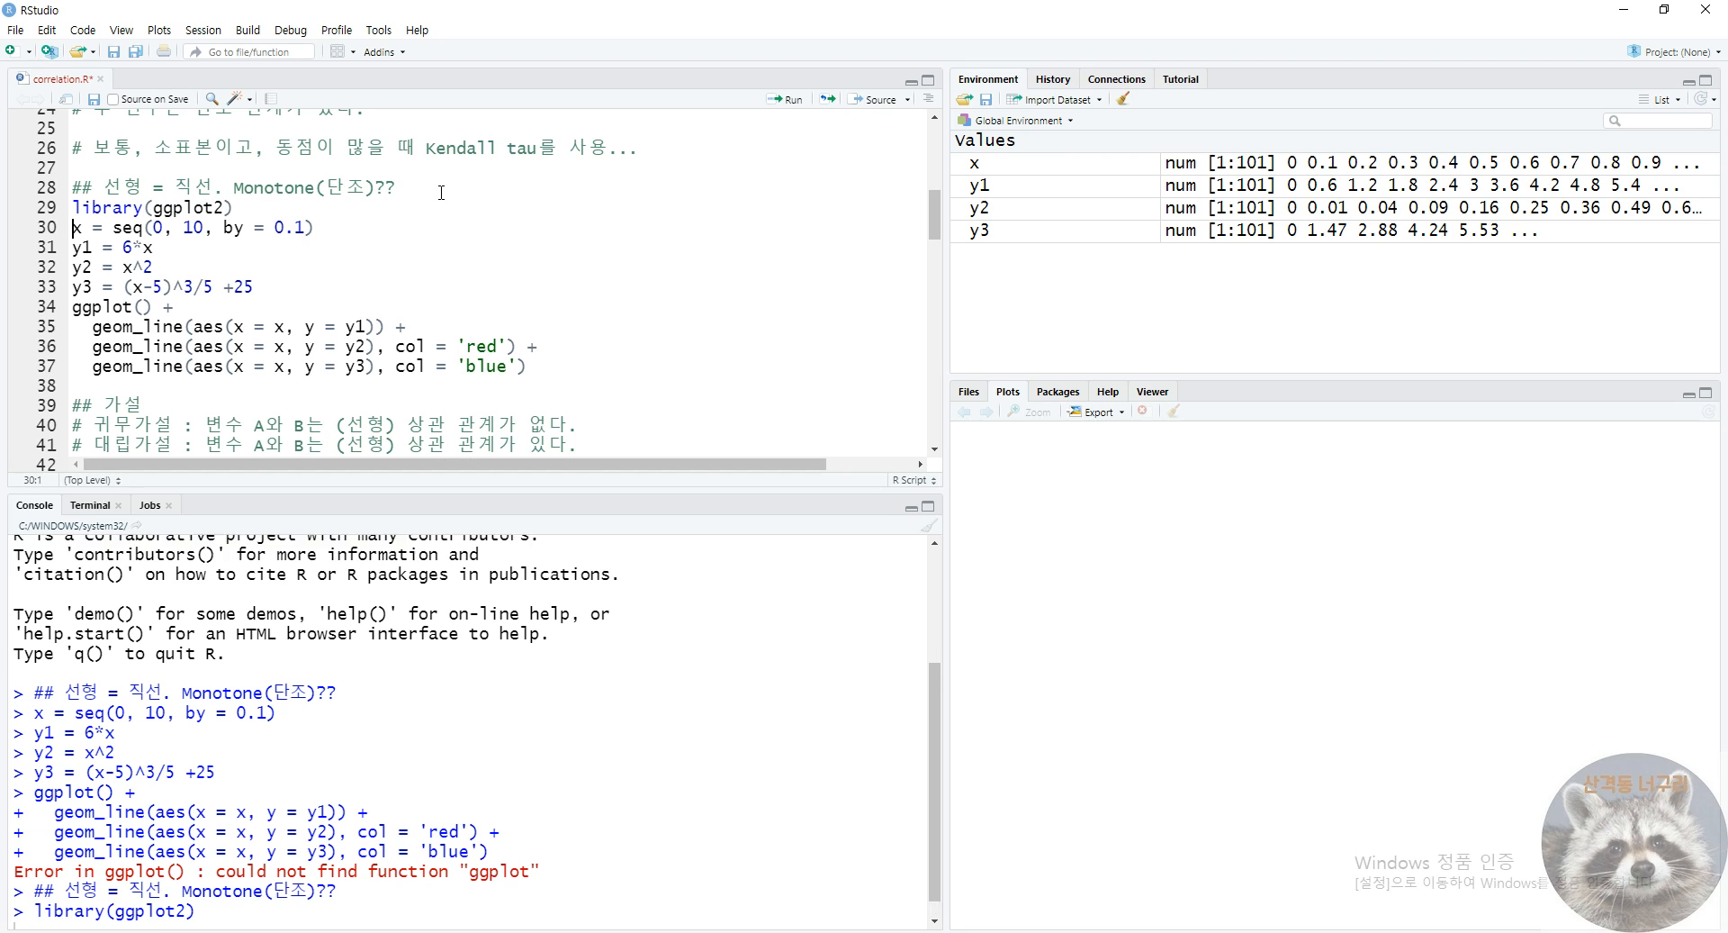
{"action": "left_click", "coordinate": [95, 308]}
{"action": "key", "text": "ctrl+Return"}
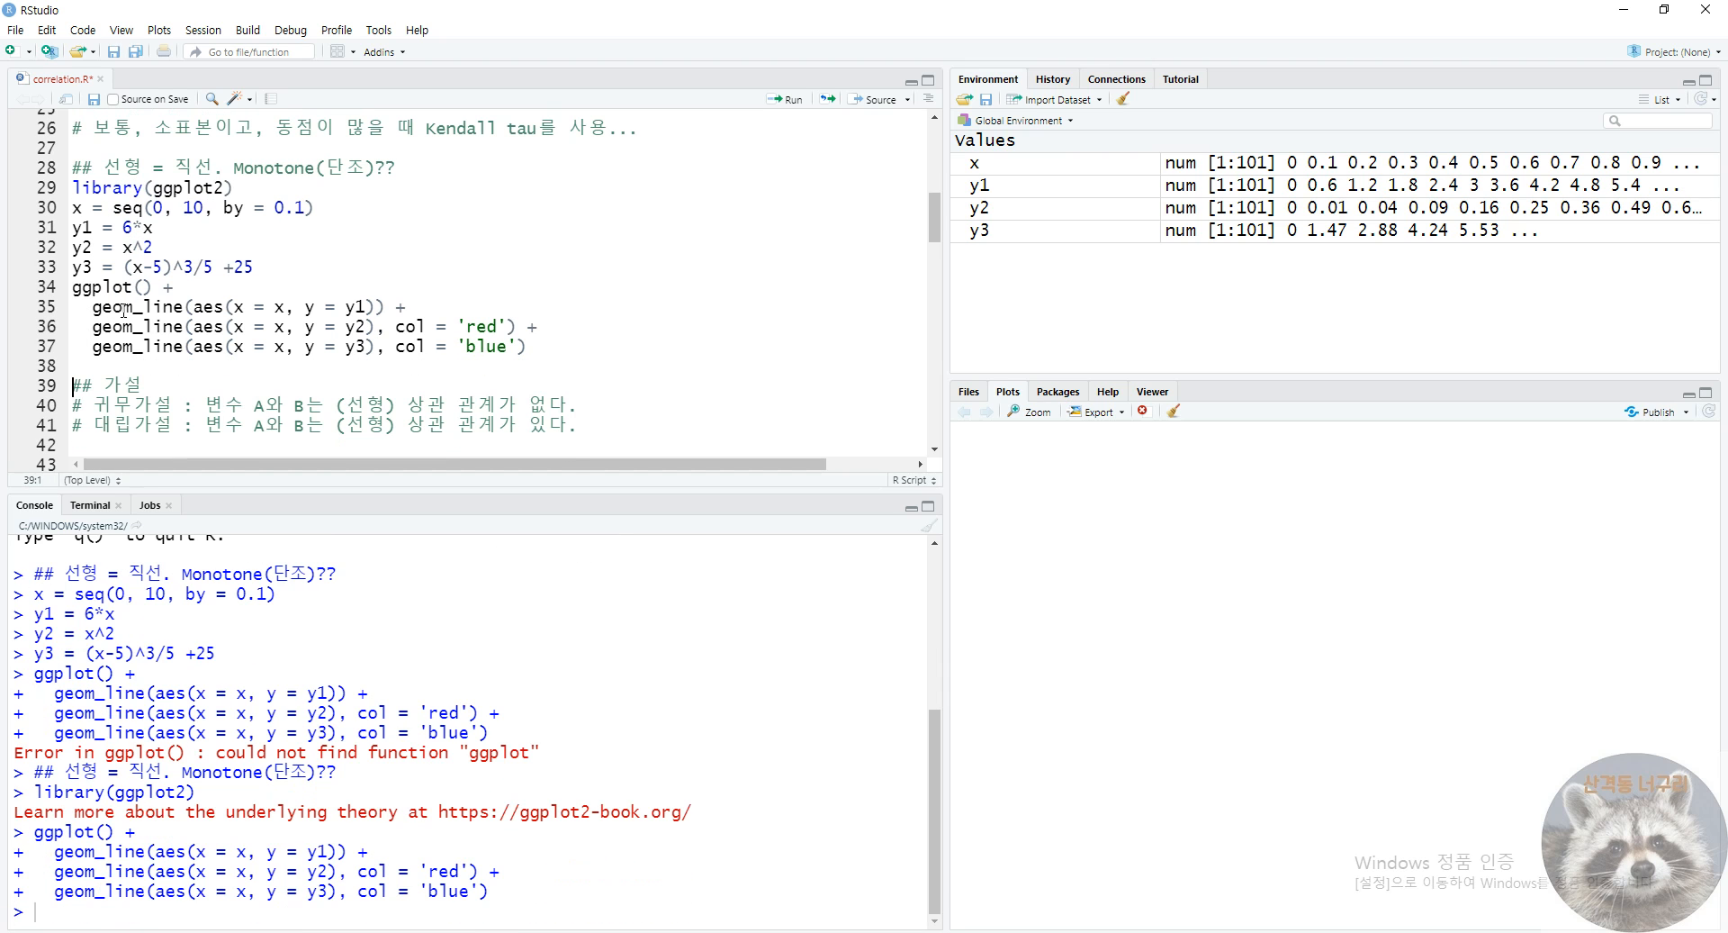
- Open the line plot in a separate zoom window, enlarge that window and move it clear of the script code
{"action": "left_click", "coordinate": [1032, 411]}
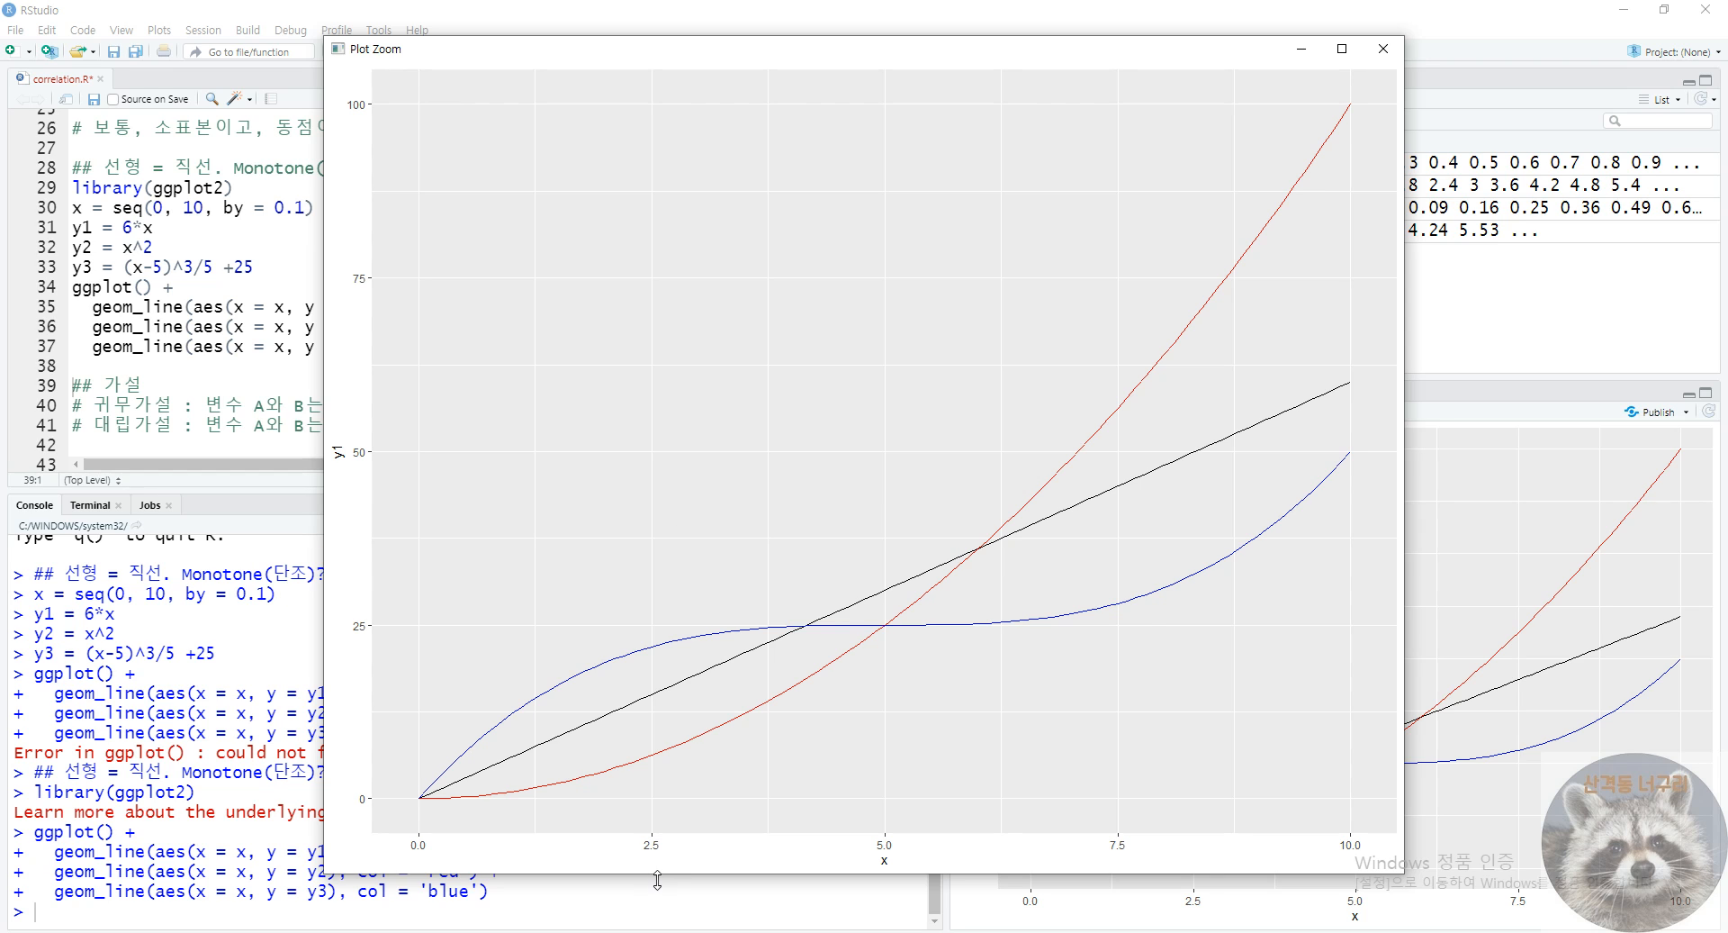
{"action": "left_click_drag", "start_coordinate": [658, 879], "coordinate": [657, 920]}
{"action": "left_click_drag", "start_coordinate": [330, 539], "coordinate": [279, 531]}
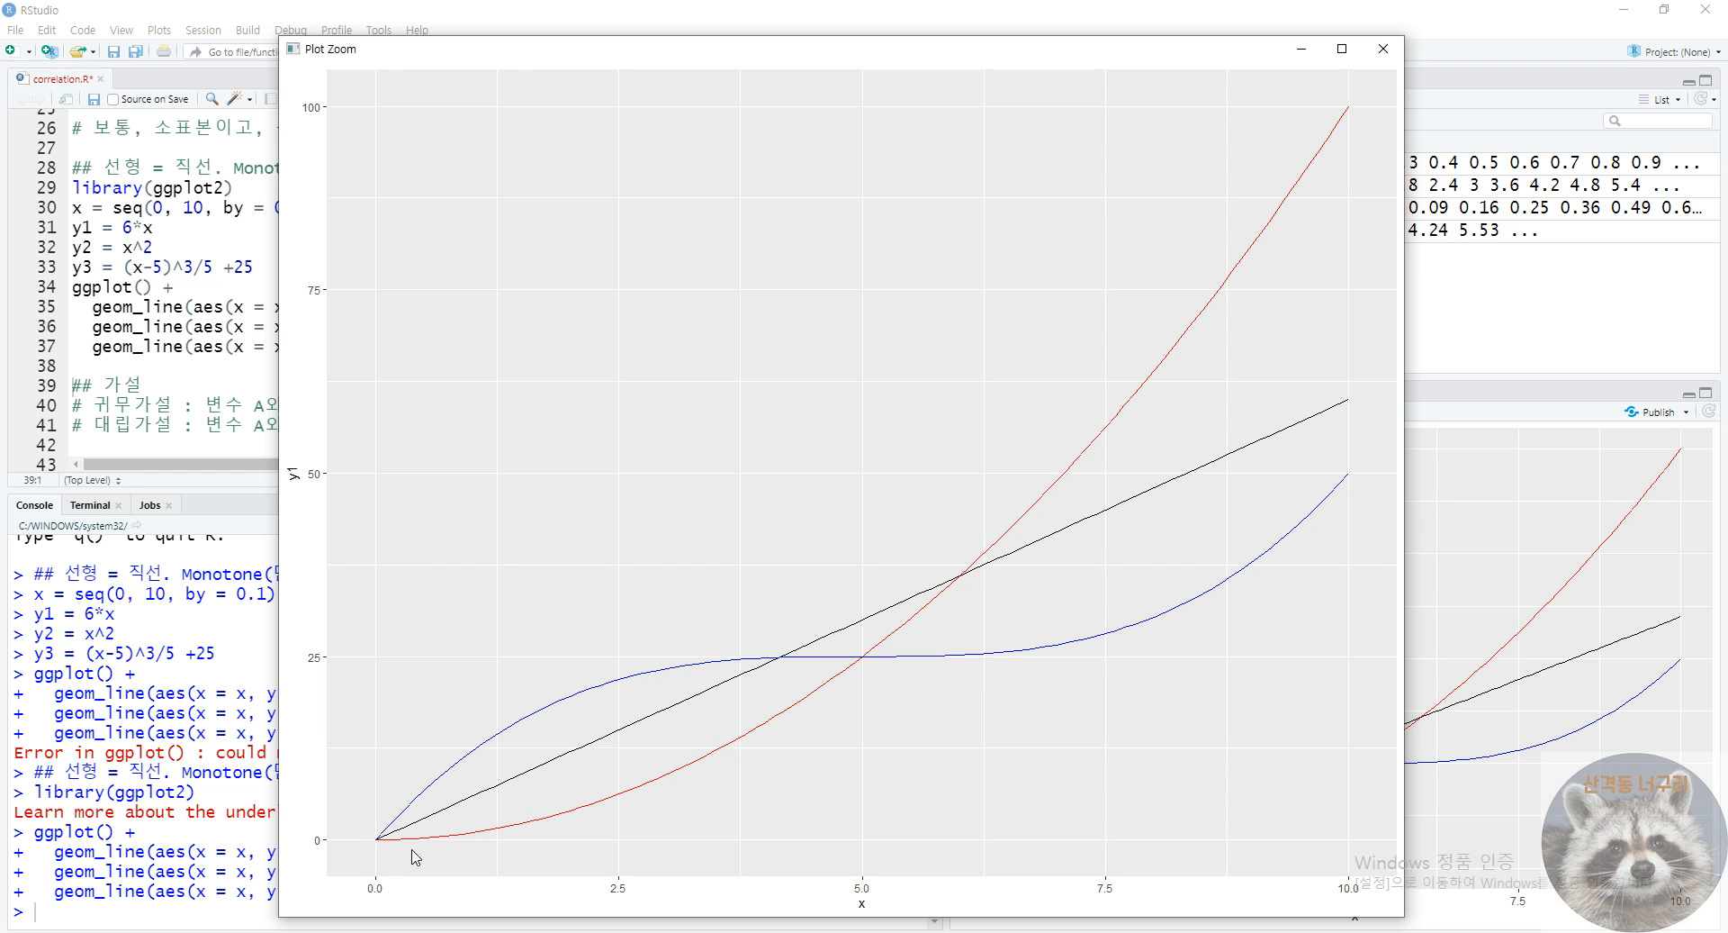
{"action": "left_click_drag", "start_coordinate": [1083, 61], "coordinate": [1251, 47]}
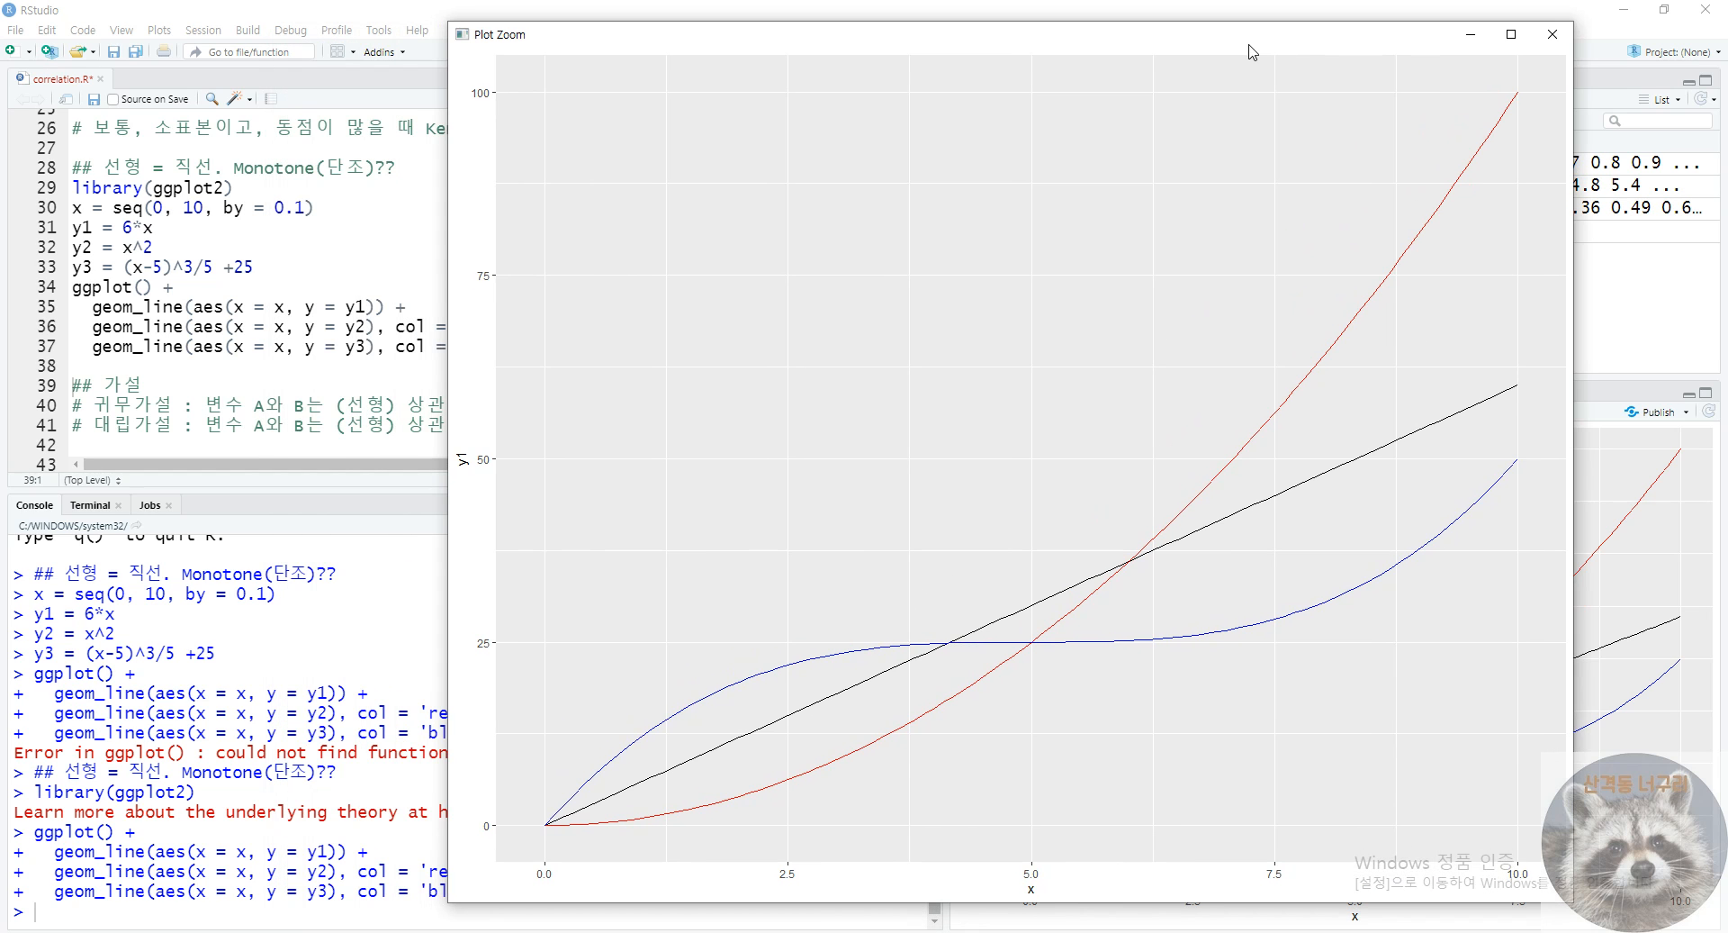
- Compare the Pearson linearity assumption on line 14 with the straight black line in the enlarged plot
{"action": "left_click", "coordinate": [213, 405]}
{"action": "scroll", "coordinate": [213, 378], "scroll_direction": "up", "scroll_amount": 8}
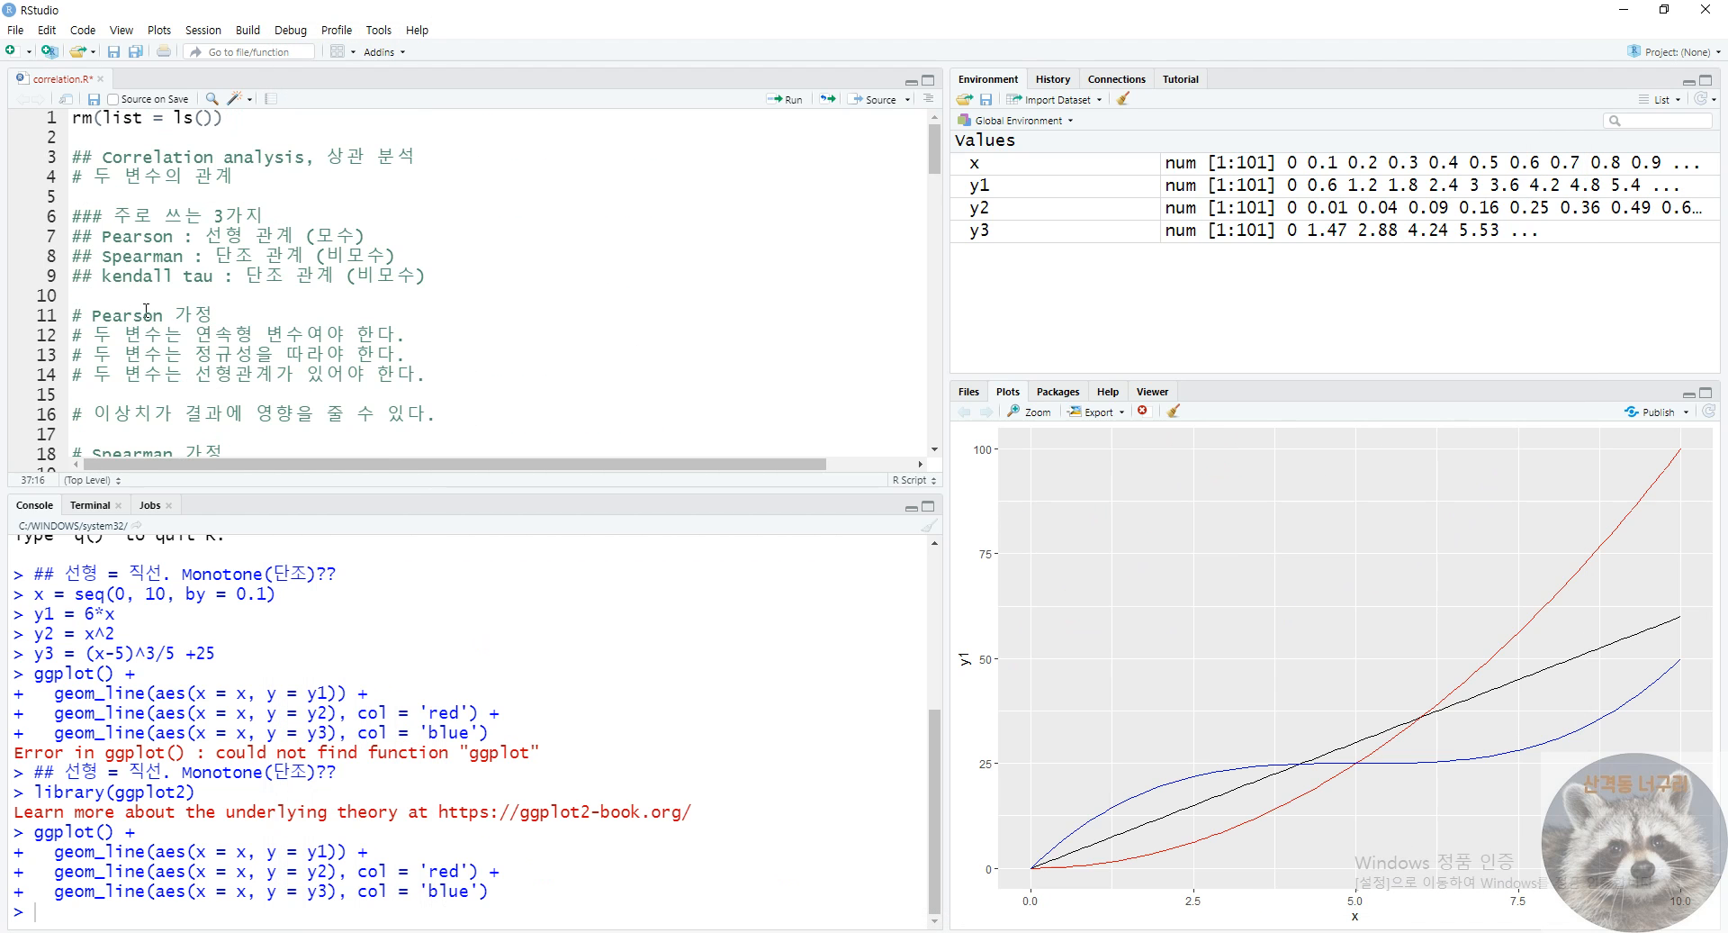
{"action": "double_click", "coordinate": [126, 316]}
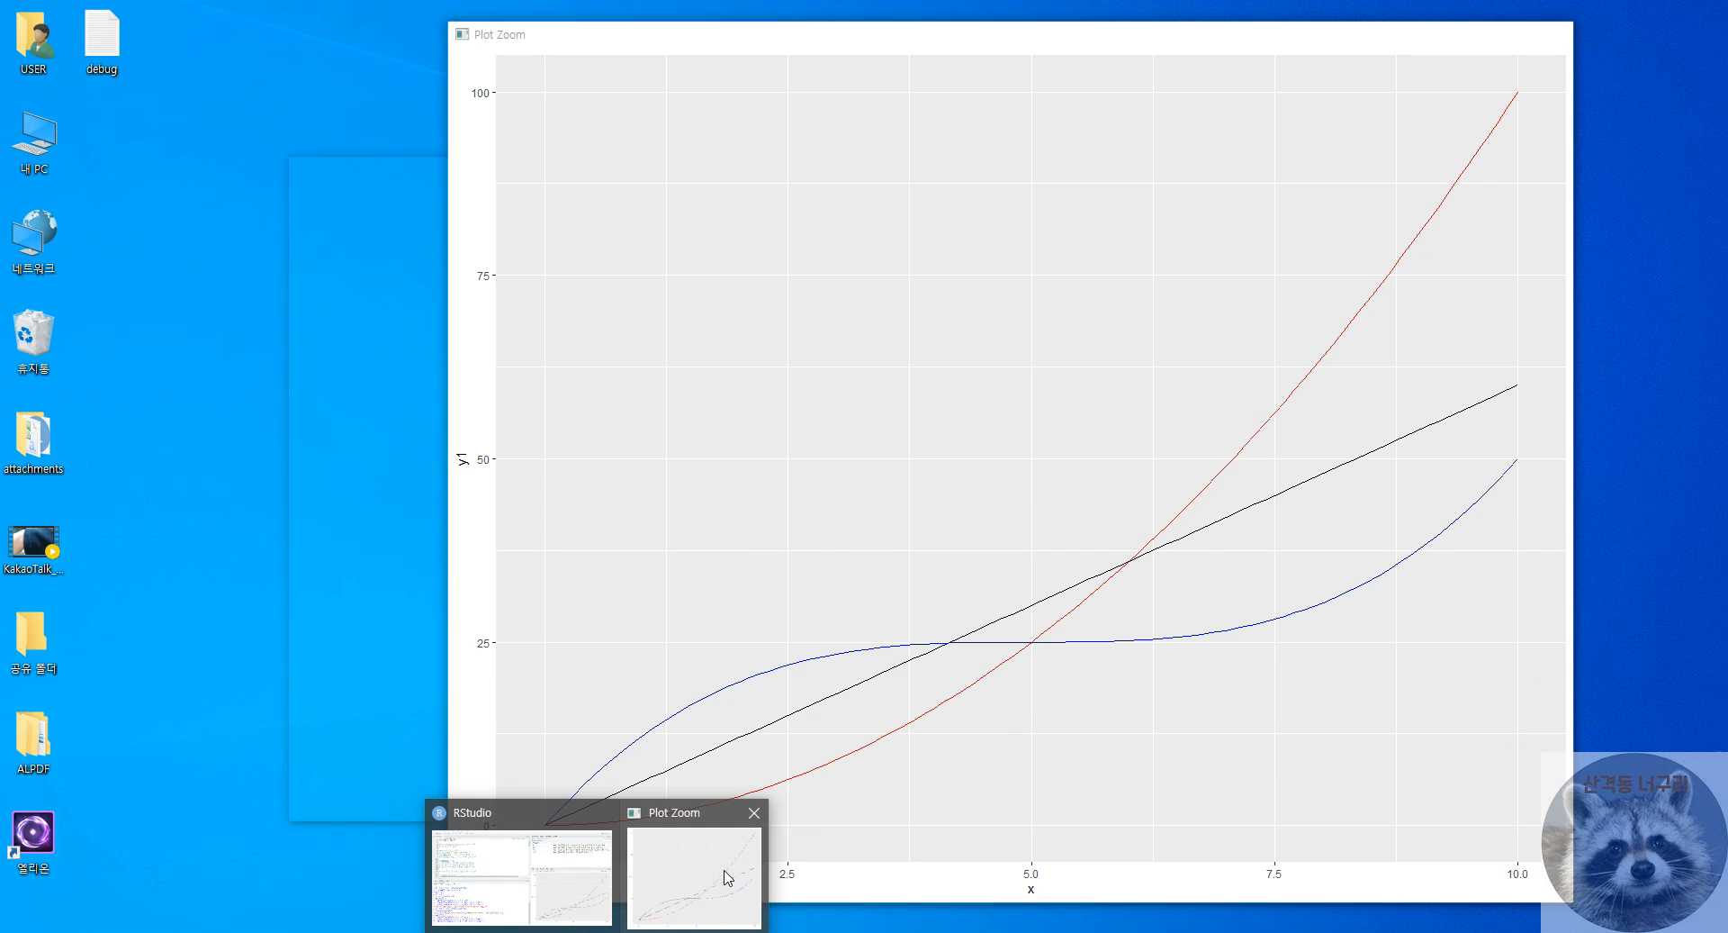
{"action": "left_click", "coordinate": [721, 879]}
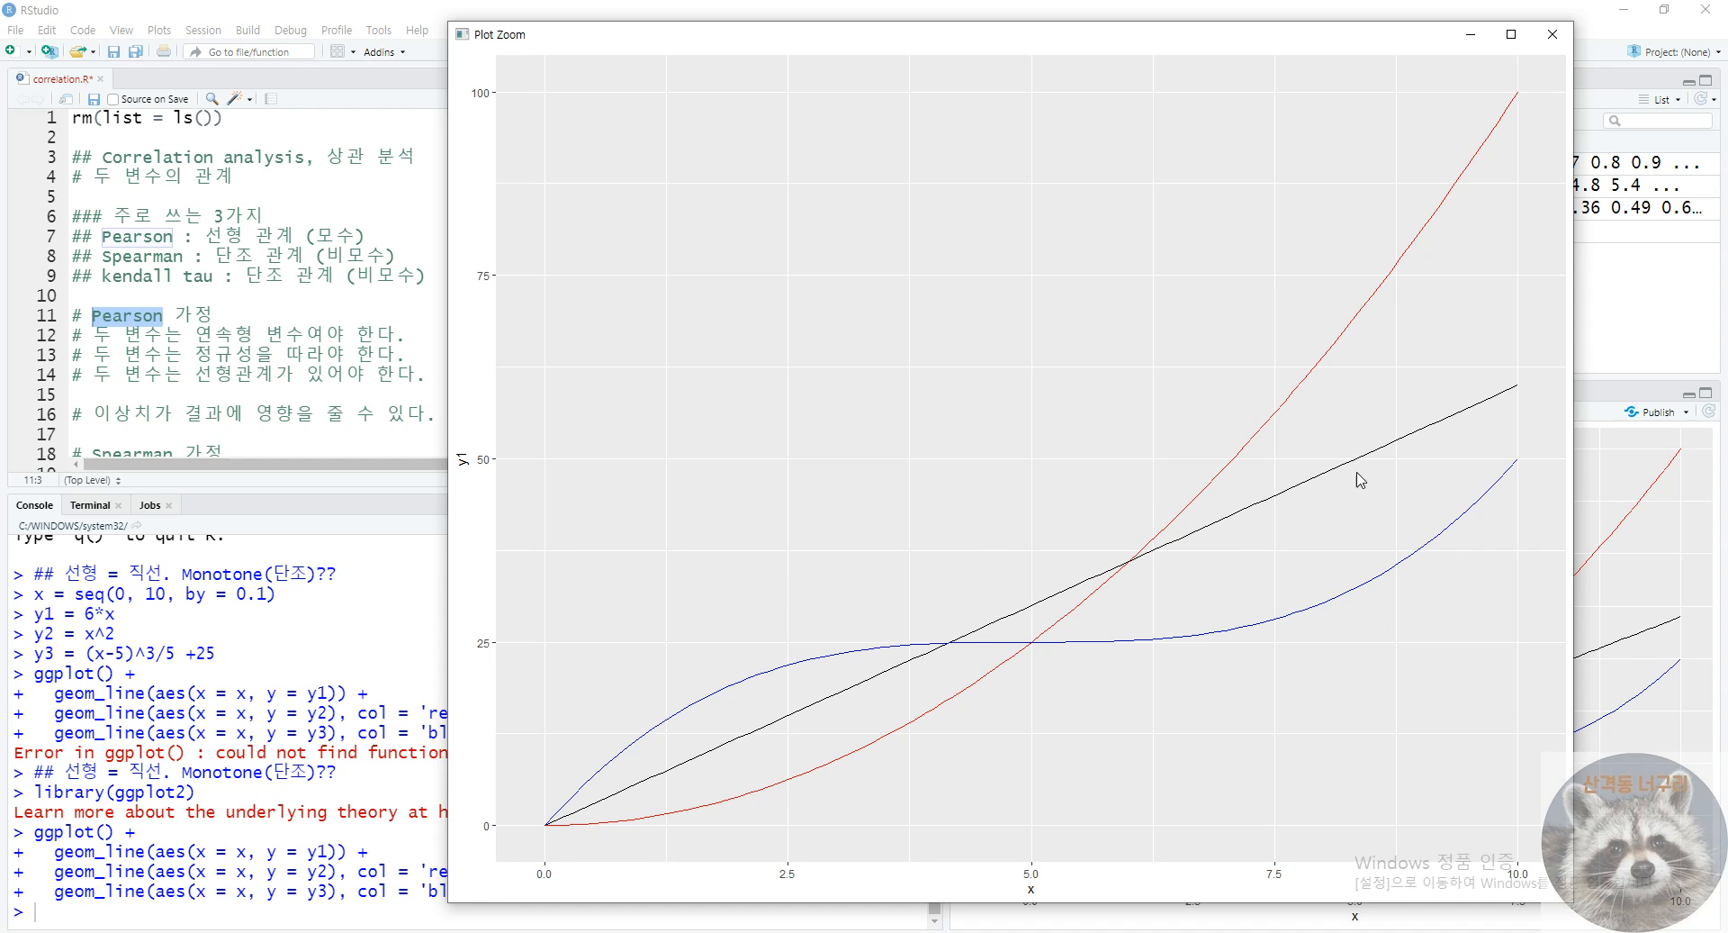
{"action": "left_click", "coordinate": [263, 387]}
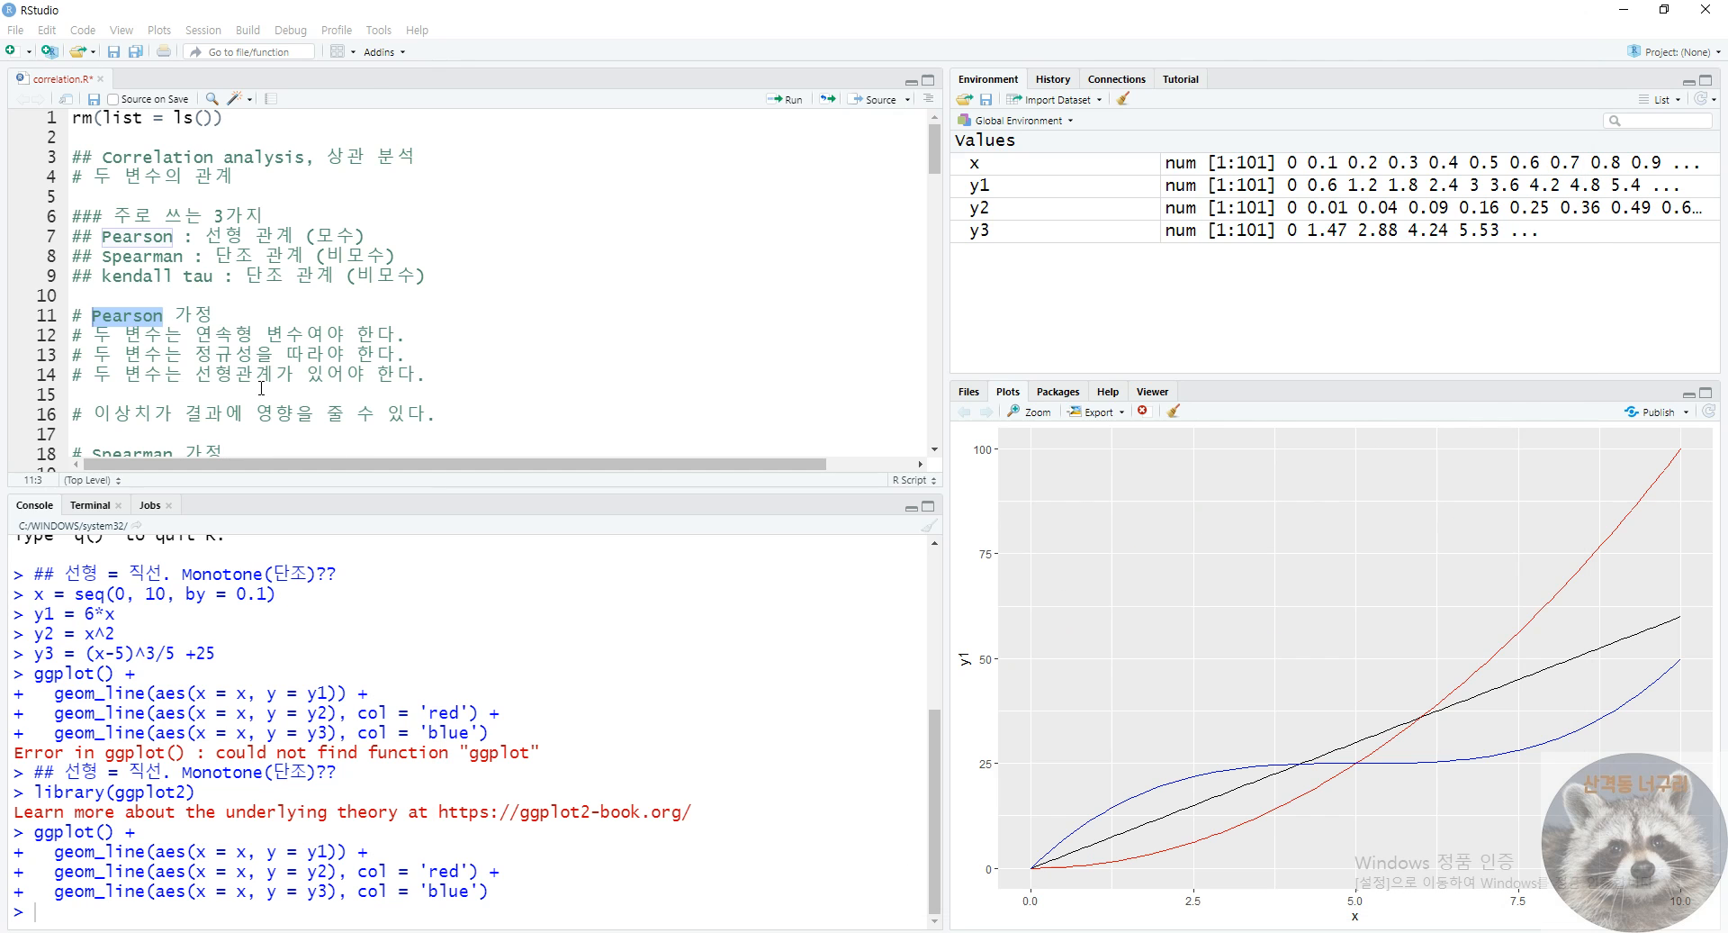
{"action": "left_click_drag", "start_coordinate": [94, 375], "coordinate": [475, 387]}
{"action": "left_click", "coordinate": [479, 390]}
- Check the curved lines in the enlarged plot against Pearson's linear relationship requirement on line 14
{"action": "scroll", "coordinate": [480, 389], "scroll_direction": "down", "scroll_amount": 4}
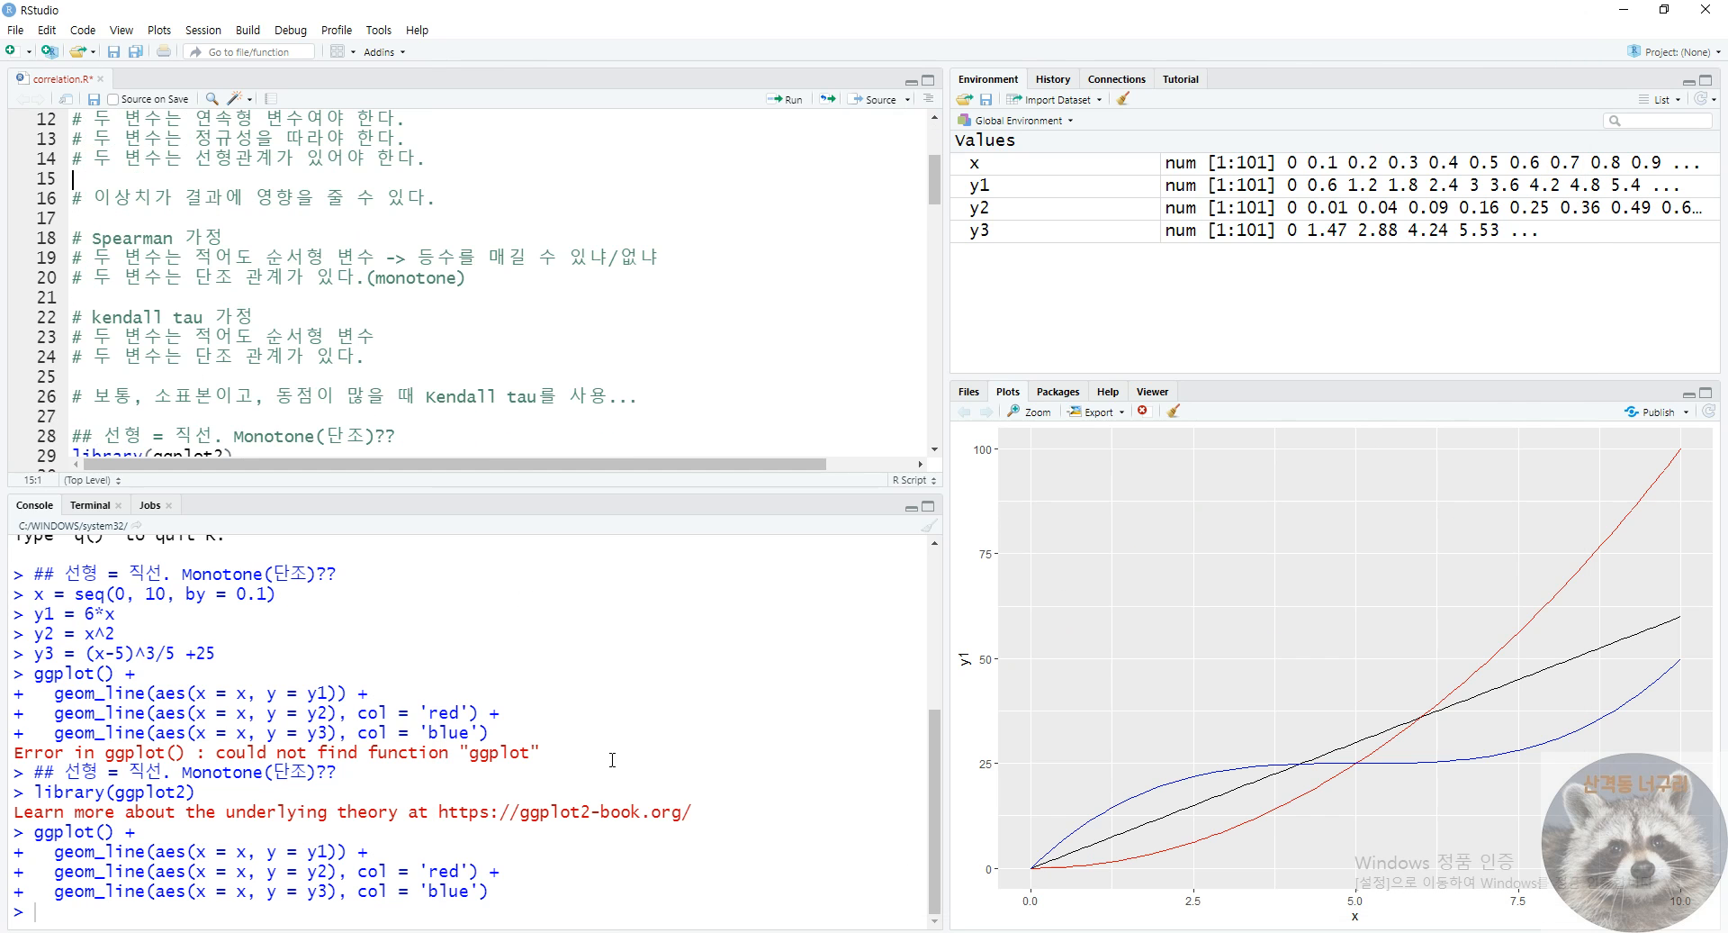
{"action": "mouse_move", "coordinate": [630, 927]}
{"action": "left_click", "coordinate": [676, 863]}
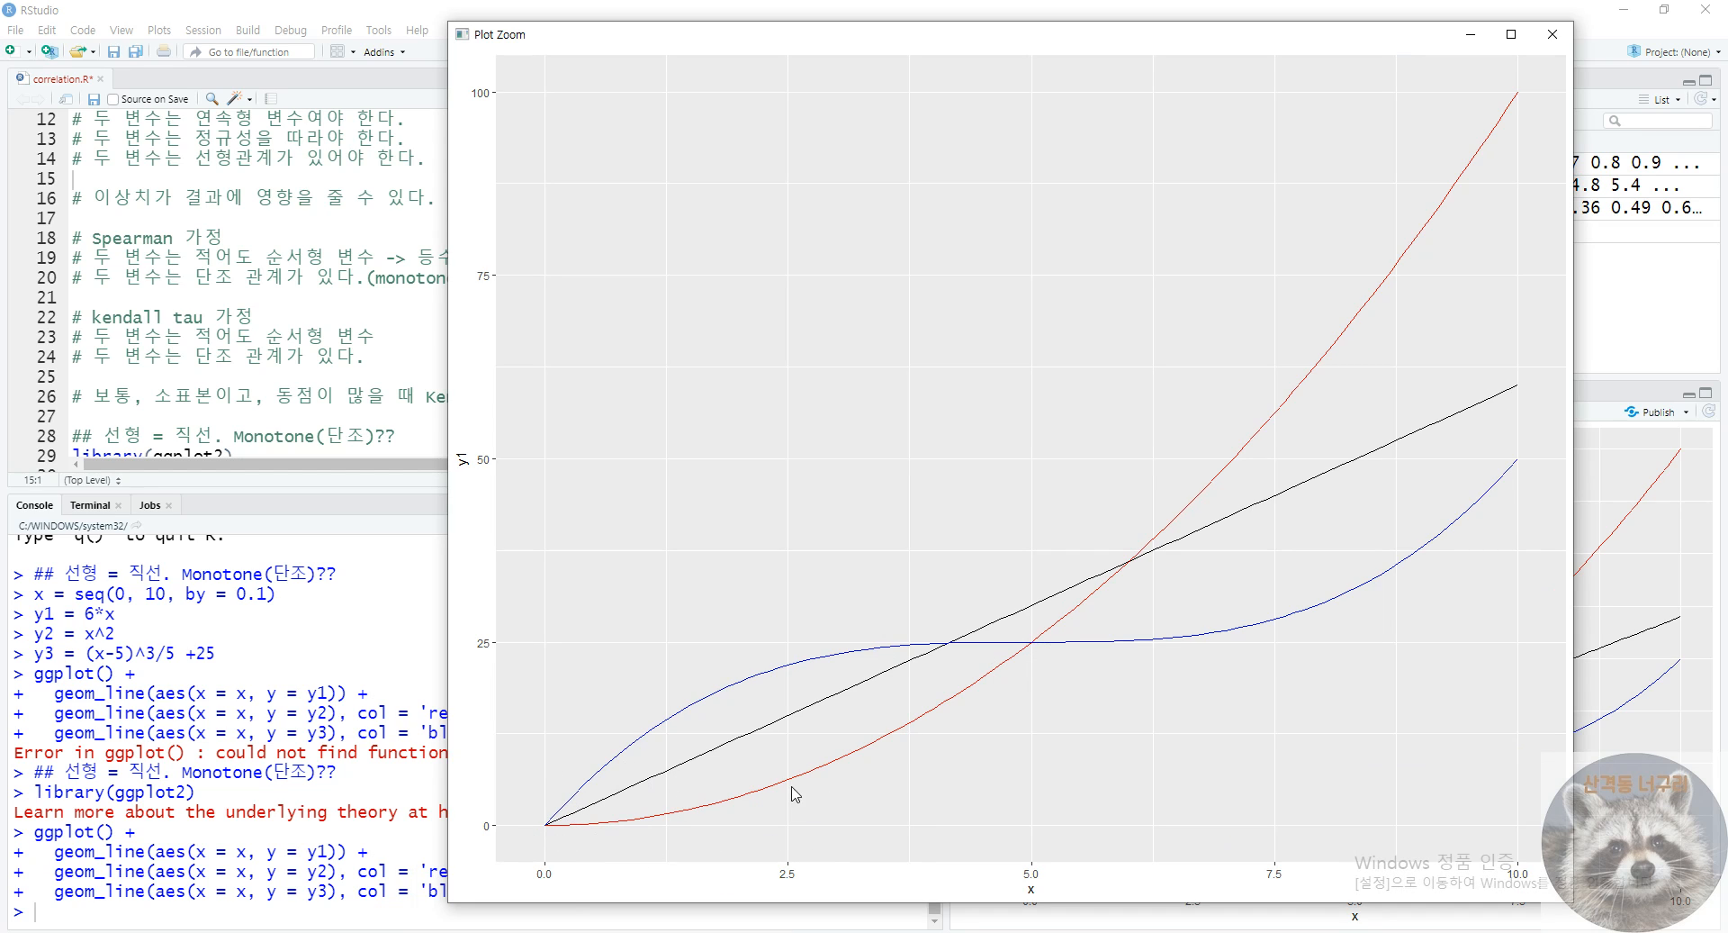
{"action": "left_click", "coordinate": [207, 329]}
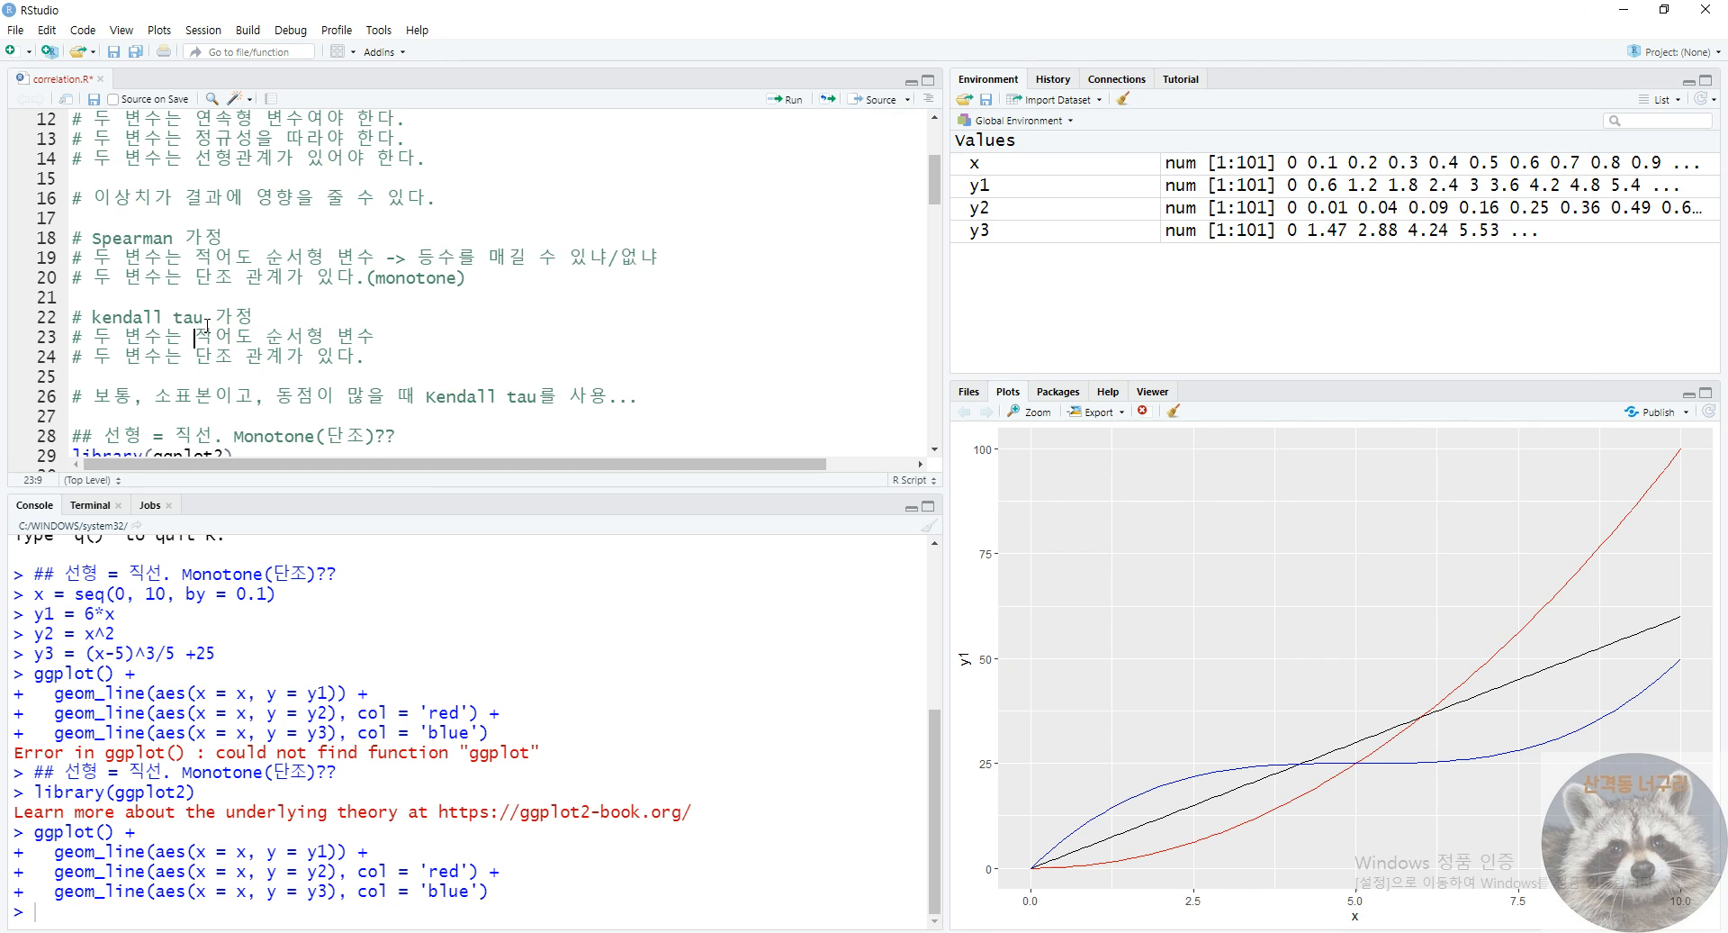
{"action": "scroll", "coordinate": [233, 306], "scroll_direction": "up", "scroll_amount": 3}
{"action": "left_click_drag", "start_coordinate": [490, 249], "coordinate": [133, 276]}
{"action": "left_click", "coordinate": [407, 304]}
{"action": "scroll", "coordinate": [355, 351], "scroll_direction": "down", "scroll_amount": 3}
{"action": "scroll", "coordinate": [460, 370], "scroll_direction": "down", "scroll_amount": 2}
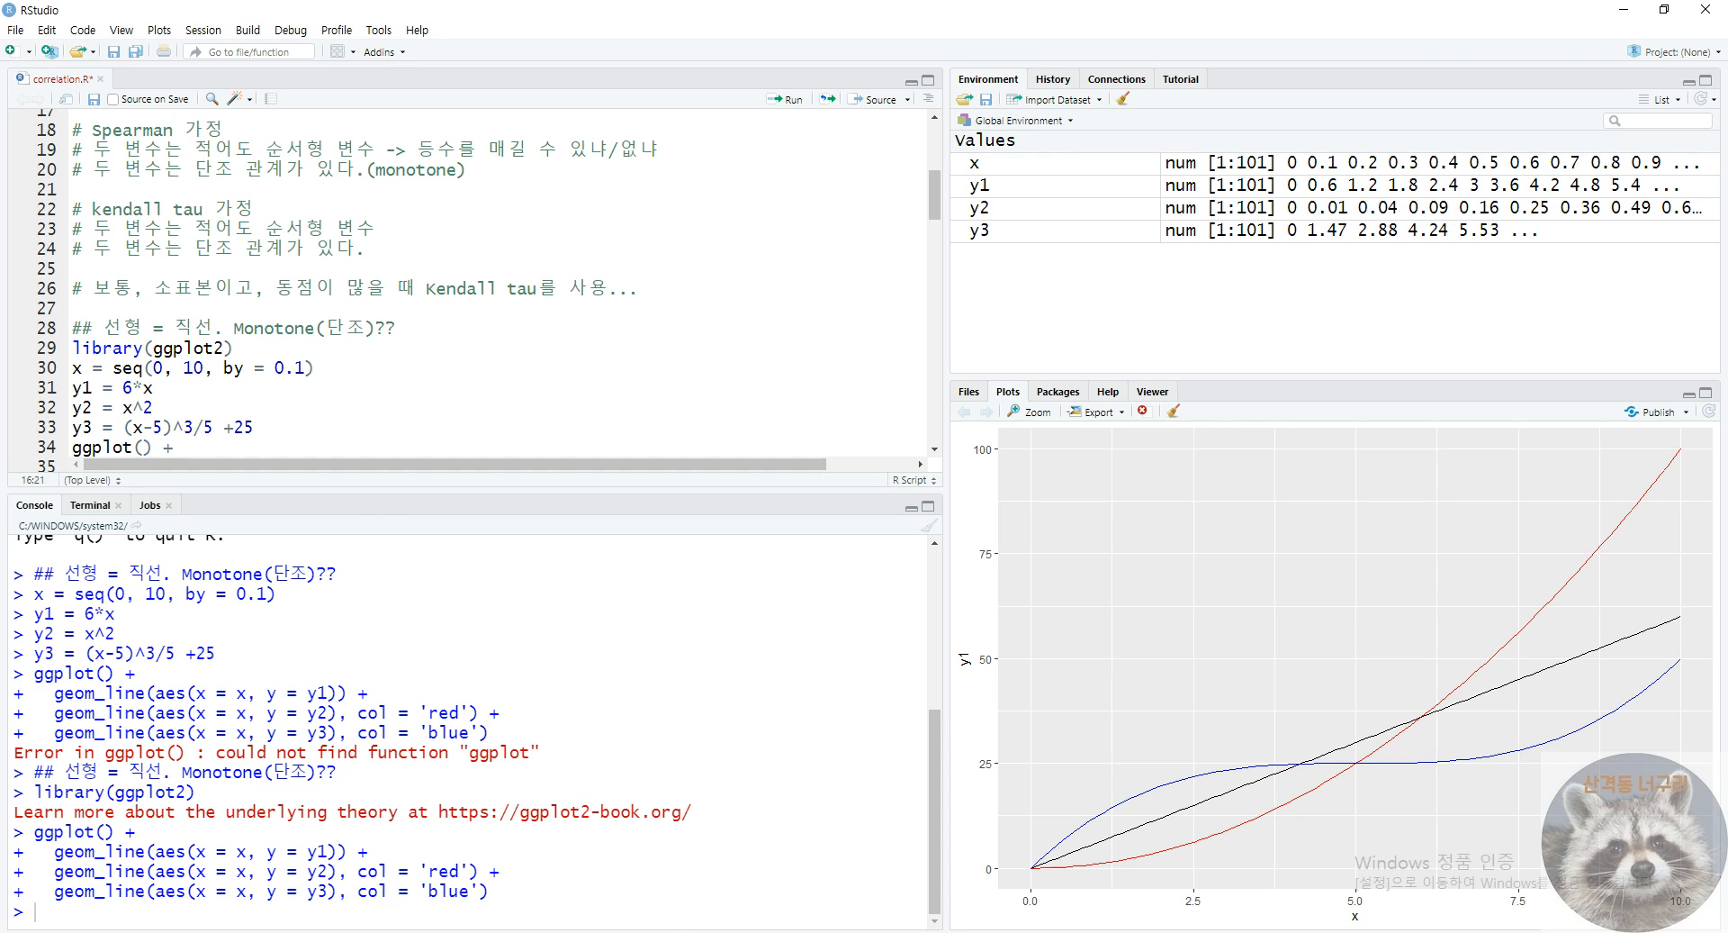
- Examine the enlarged plot's curves alongside the Spearman and kendall tau monotone assumptions on lines 20 and 24
{"action": "mouse_move", "coordinate": [698, 928]}
{"action": "left_click", "coordinate": [705, 864]}
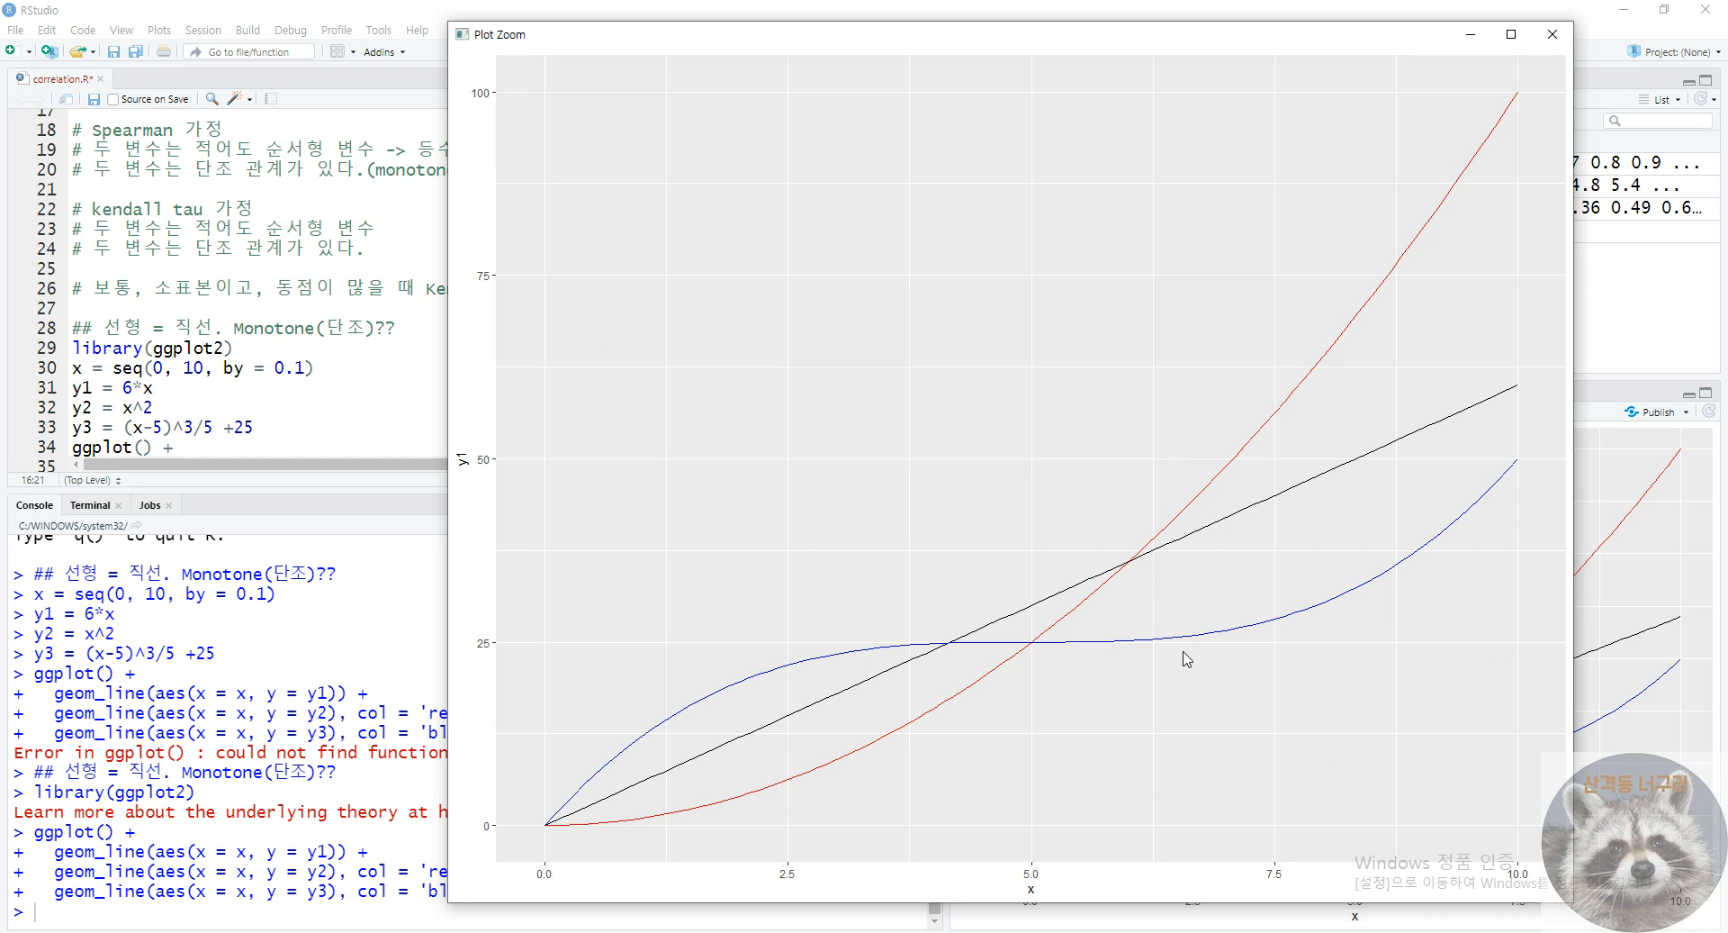
{"action": "left_click", "coordinate": [314, 330]}
{"action": "scroll", "coordinate": [308, 369], "scroll_direction": "up", "scroll_amount": 1}
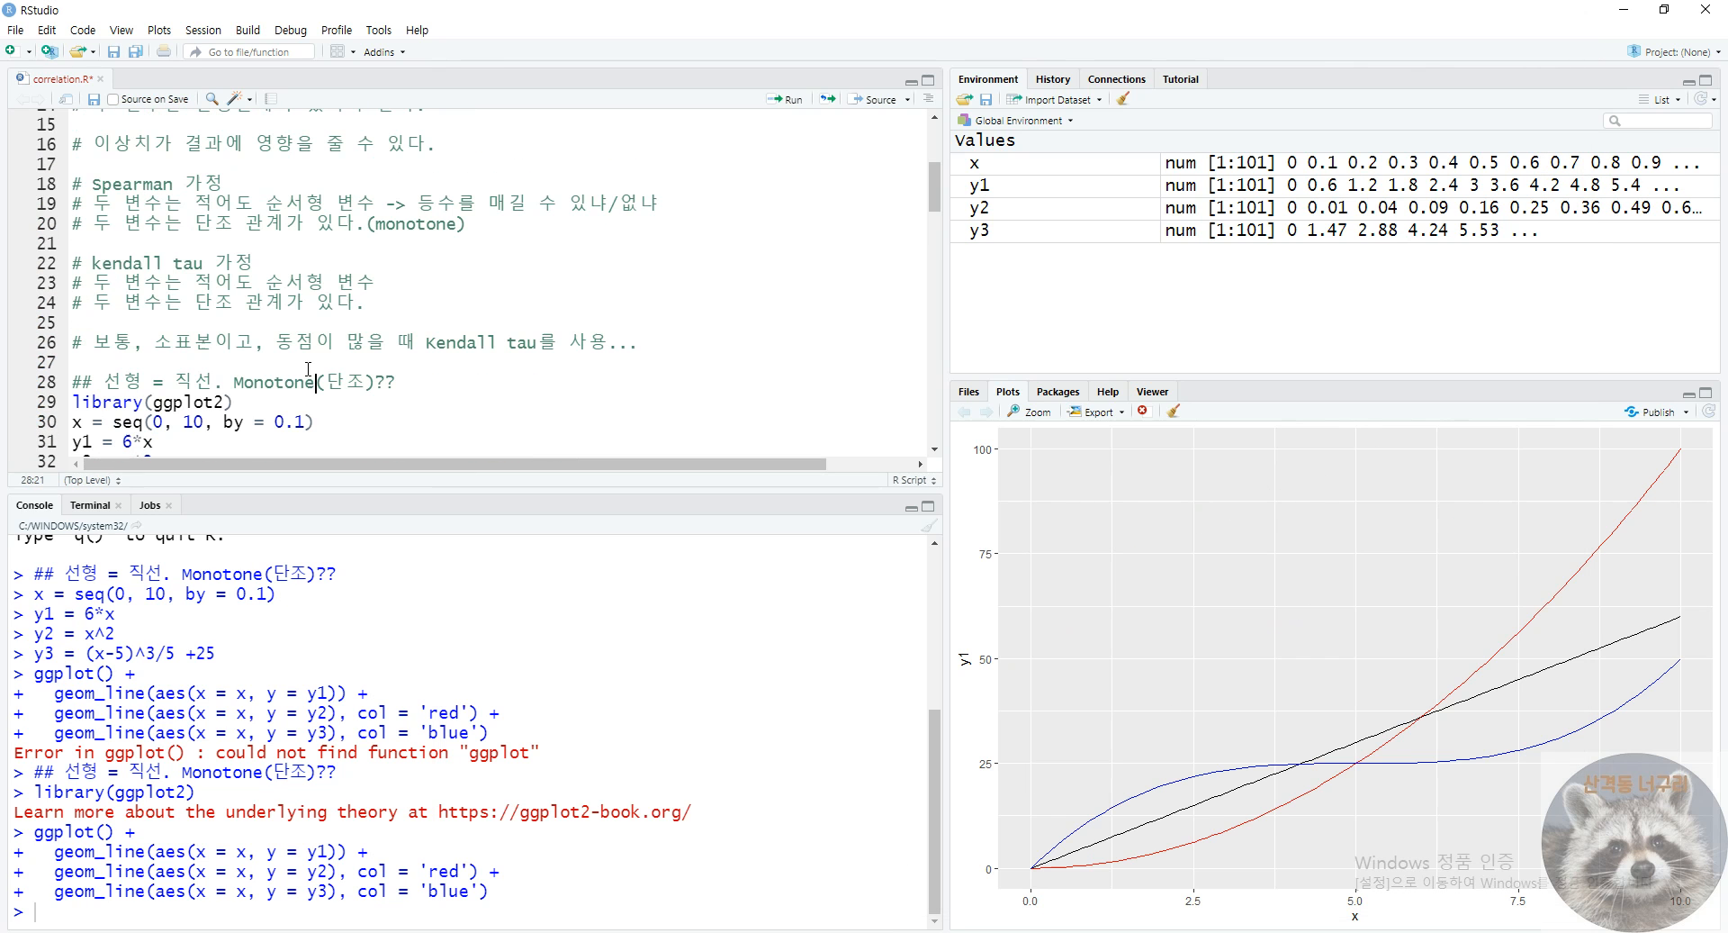
{"action": "double_click", "coordinate": [142, 182]}
{"action": "left_click_drag", "start_coordinate": [410, 309], "coordinate": [71, 302]}
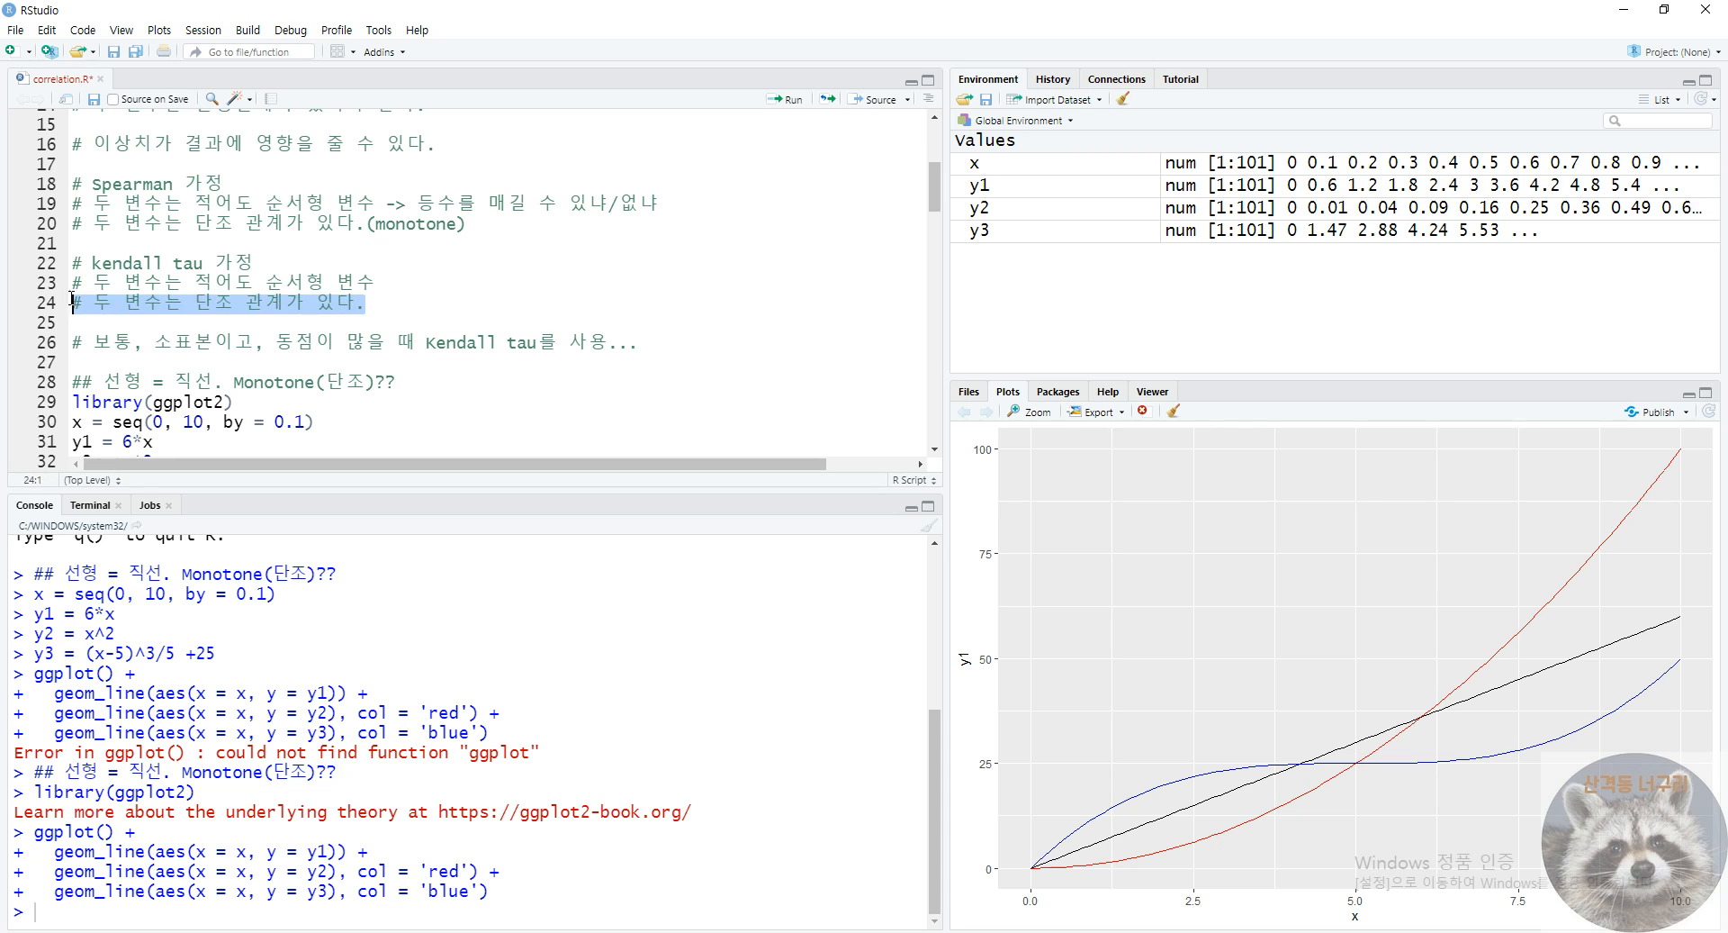
{"action": "left_click", "coordinate": [412, 366]}
{"action": "left_click_drag", "start_coordinate": [513, 242], "coordinate": [168, 231]}
{"action": "left_click", "coordinate": [235, 263]}
{"action": "scroll", "coordinate": [285, 397], "scroll_direction": "down", "scroll_amount": 5}
{"action": "scroll", "coordinate": [284, 435], "scroll_direction": "up", "scroll_amount": 4}
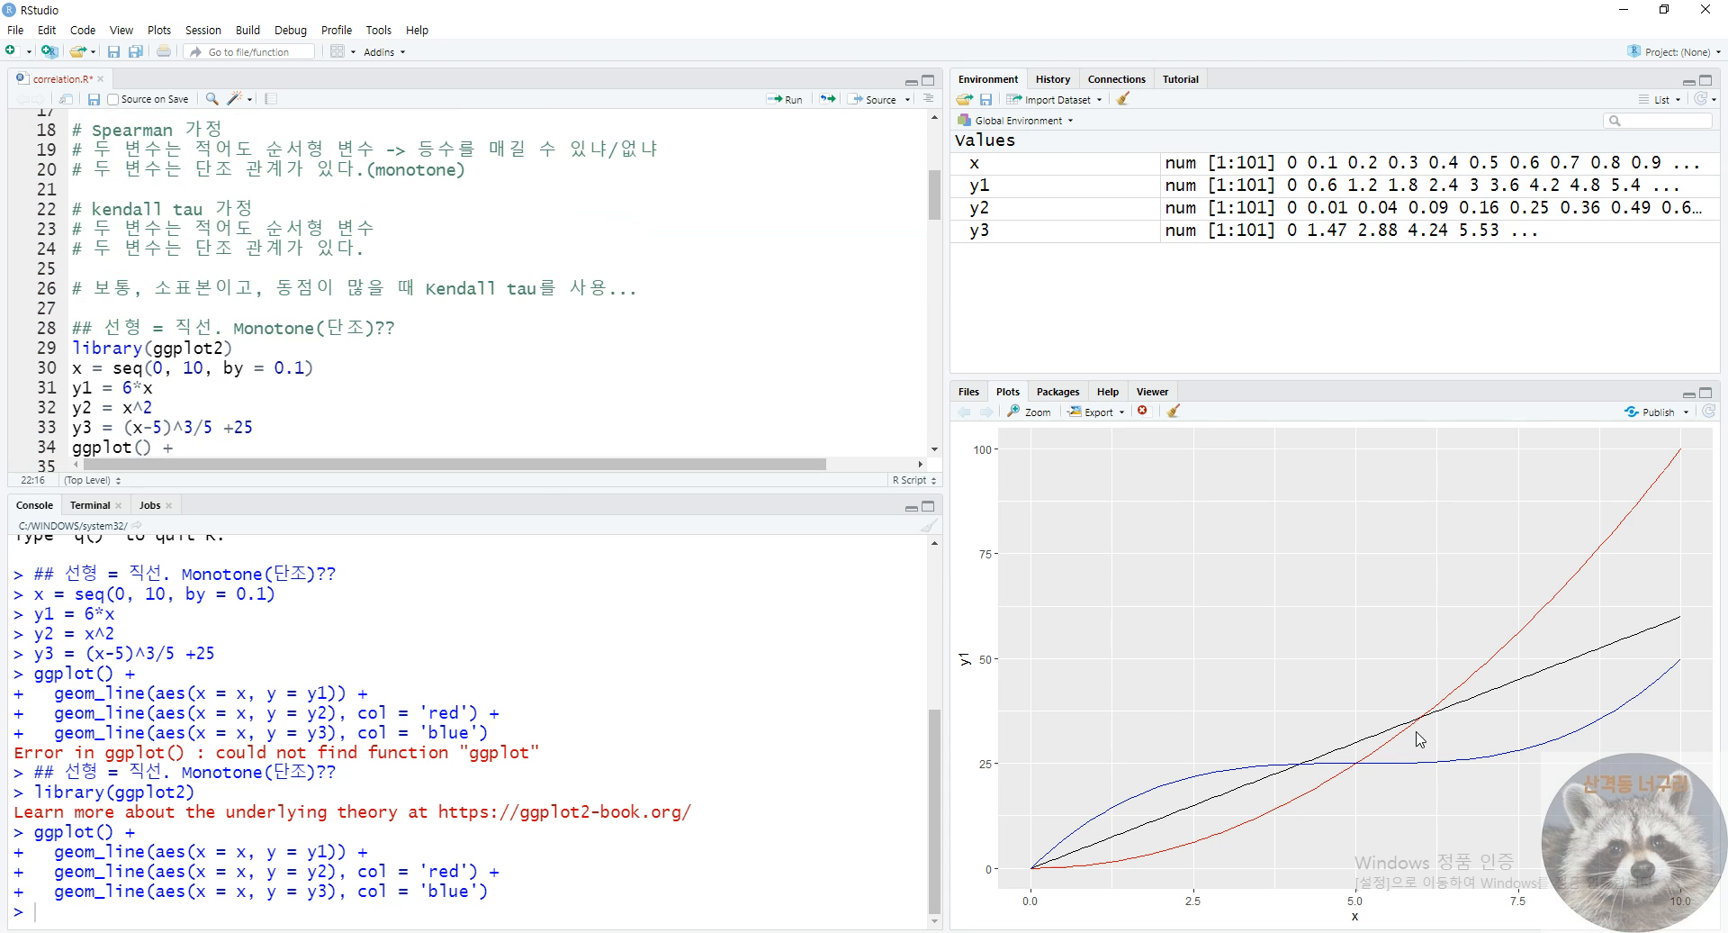
- Compare the 귀무가설 and 대립가설 entries of the hypothesis section on lines 40 and 41
{"action": "left_click", "coordinate": [666, 387]}
{"action": "scroll", "coordinate": [666, 387], "scroll_direction": "down", "scroll_amount": 3}
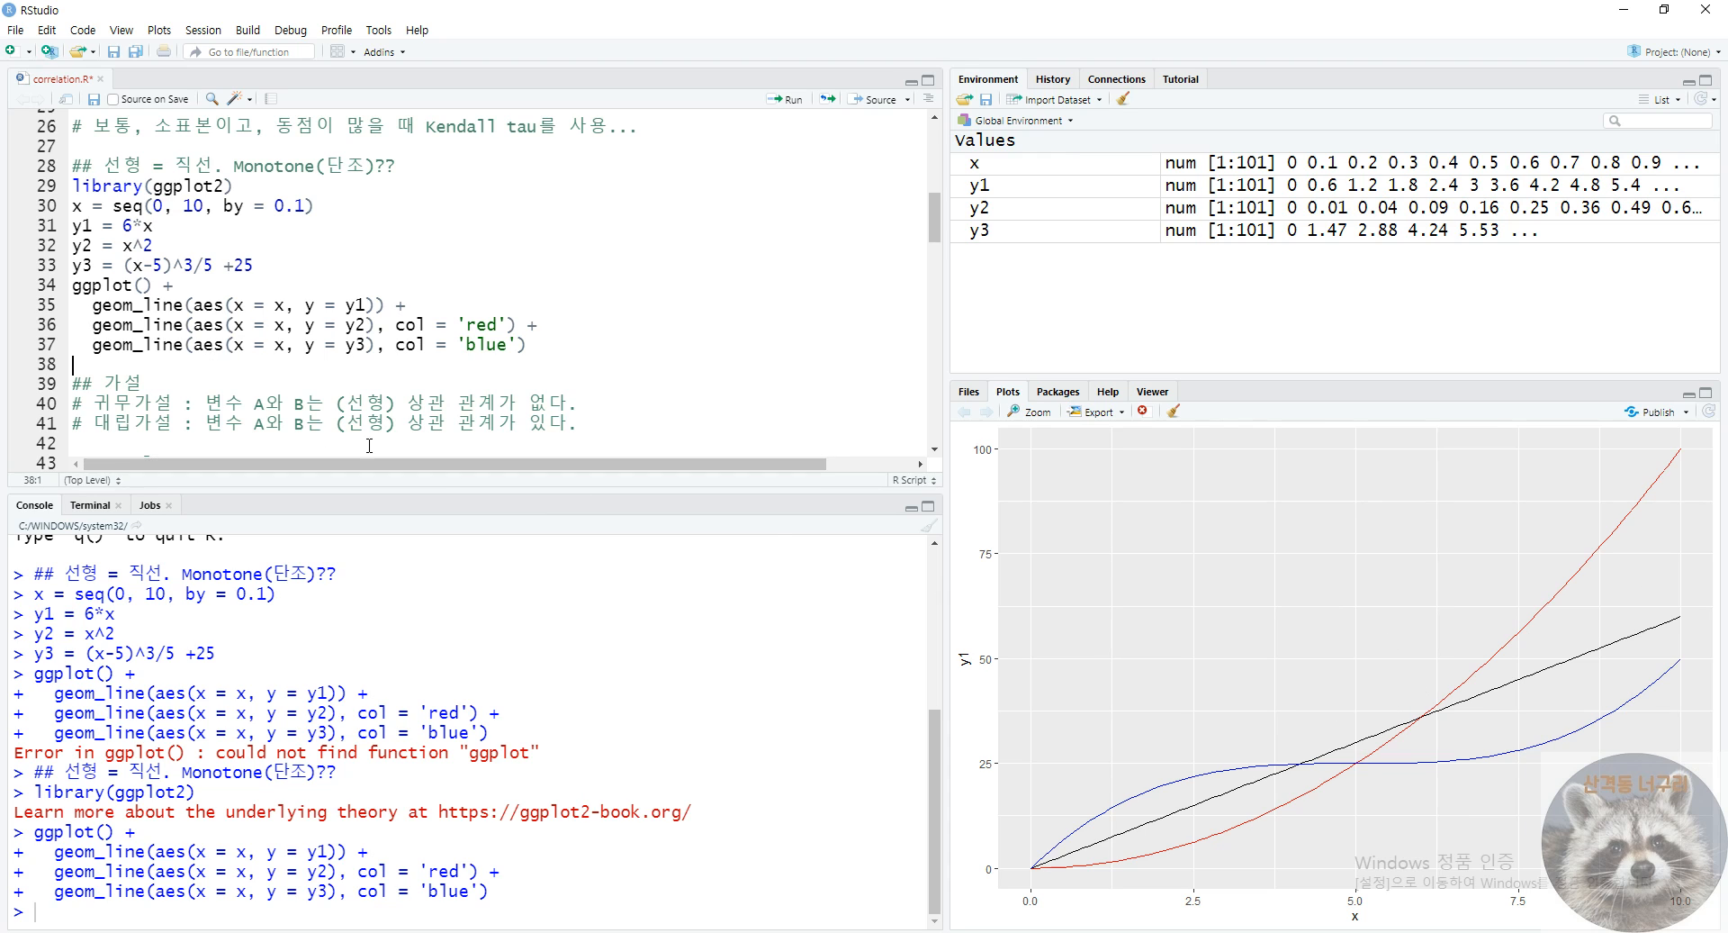
{"action": "scroll", "coordinate": [175, 373], "scroll_direction": "down", "scroll_amount": 2}
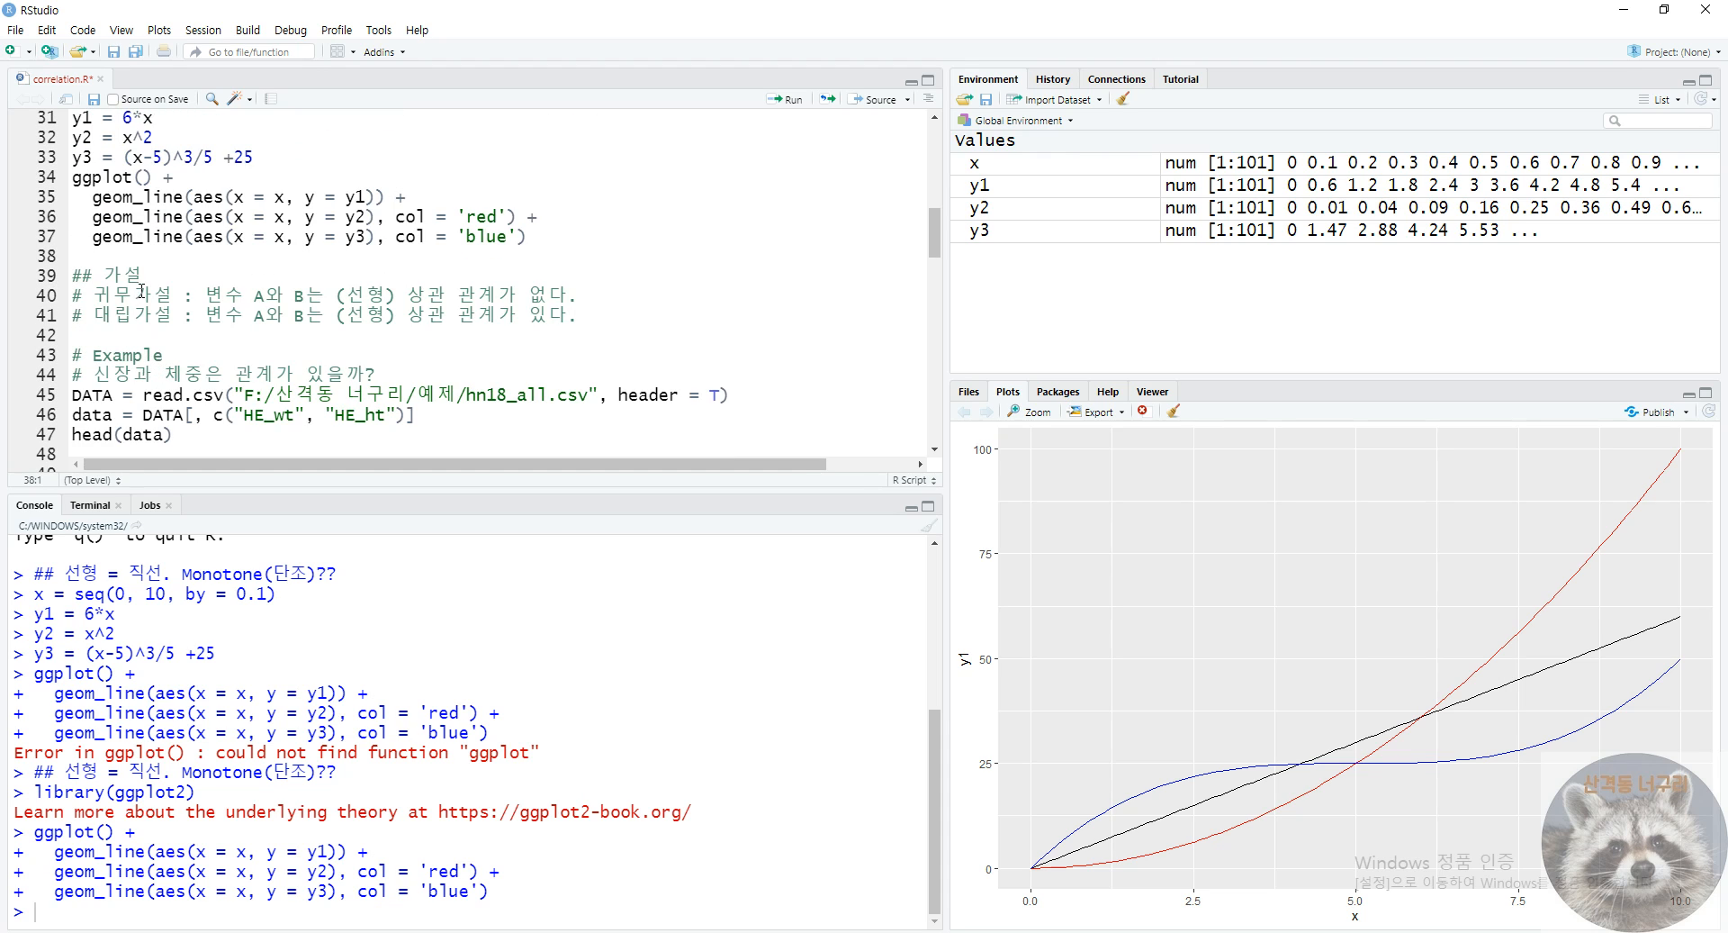
{"action": "left_click_drag", "start_coordinate": [173, 295], "coordinate": [93, 296]}
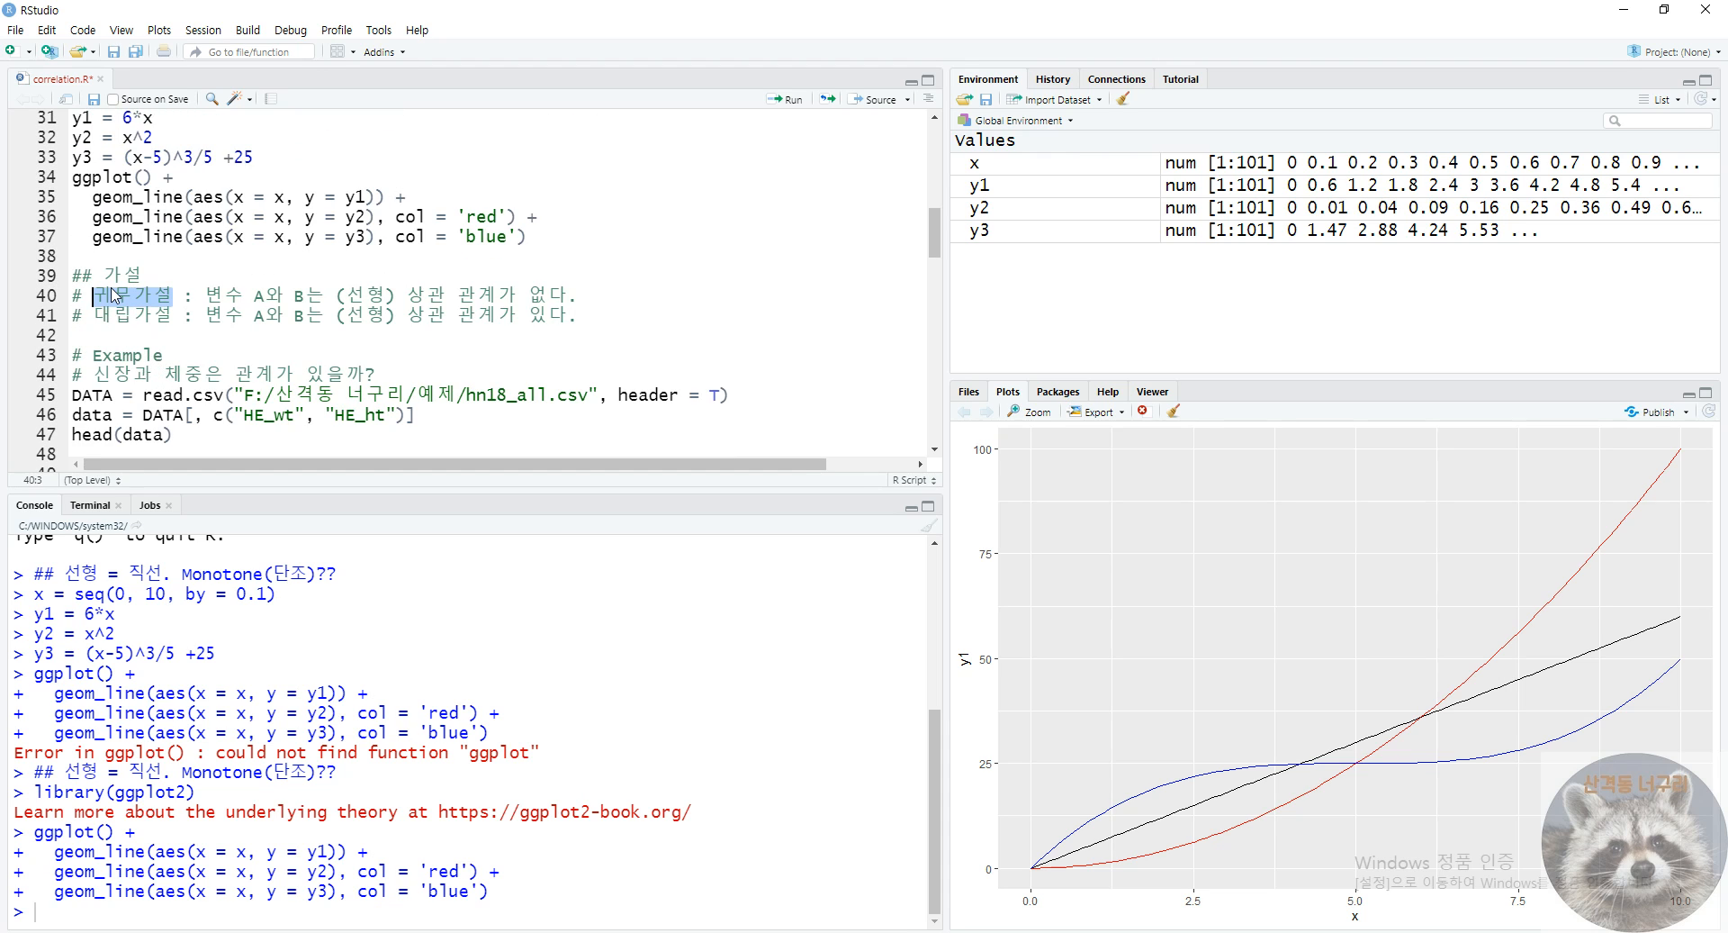
{"action": "double_click", "coordinate": [121, 315]}
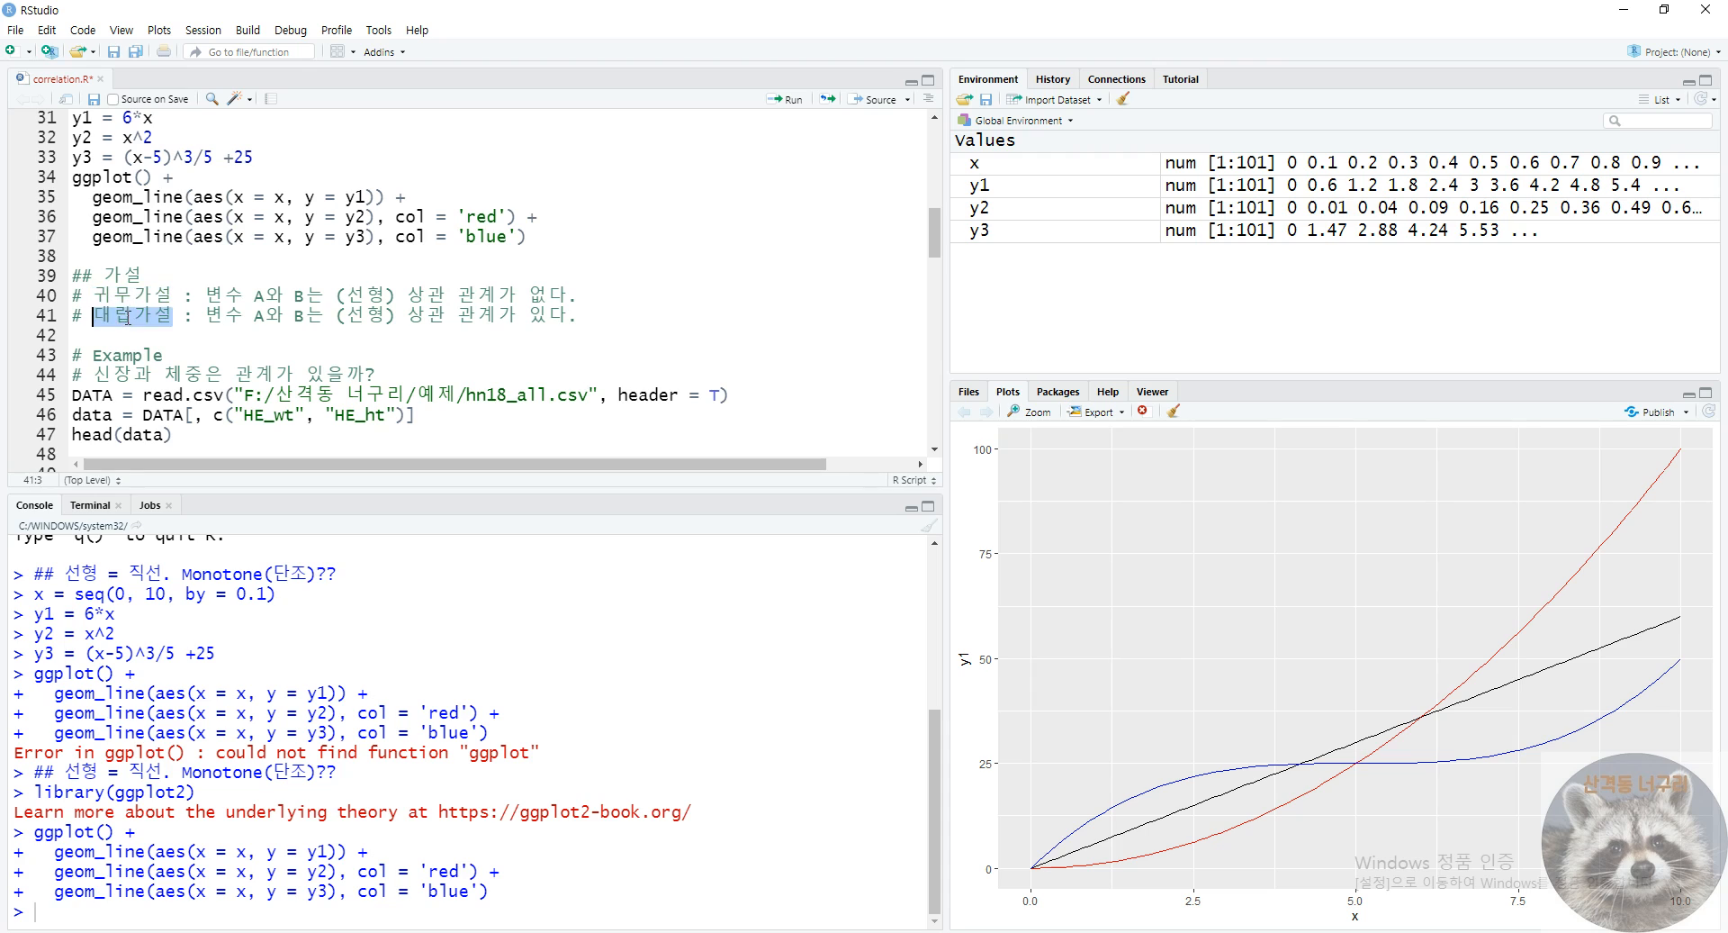
{"action": "double_click", "coordinate": [129, 297]}
{"action": "double_click", "coordinate": [138, 316]}
{"action": "double_click", "coordinate": [146, 298]}
- Read the 귀무가설 wording on line 40 term by term and compare it with line 41
{"action": "double_click", "coordinate": [220, 298]}
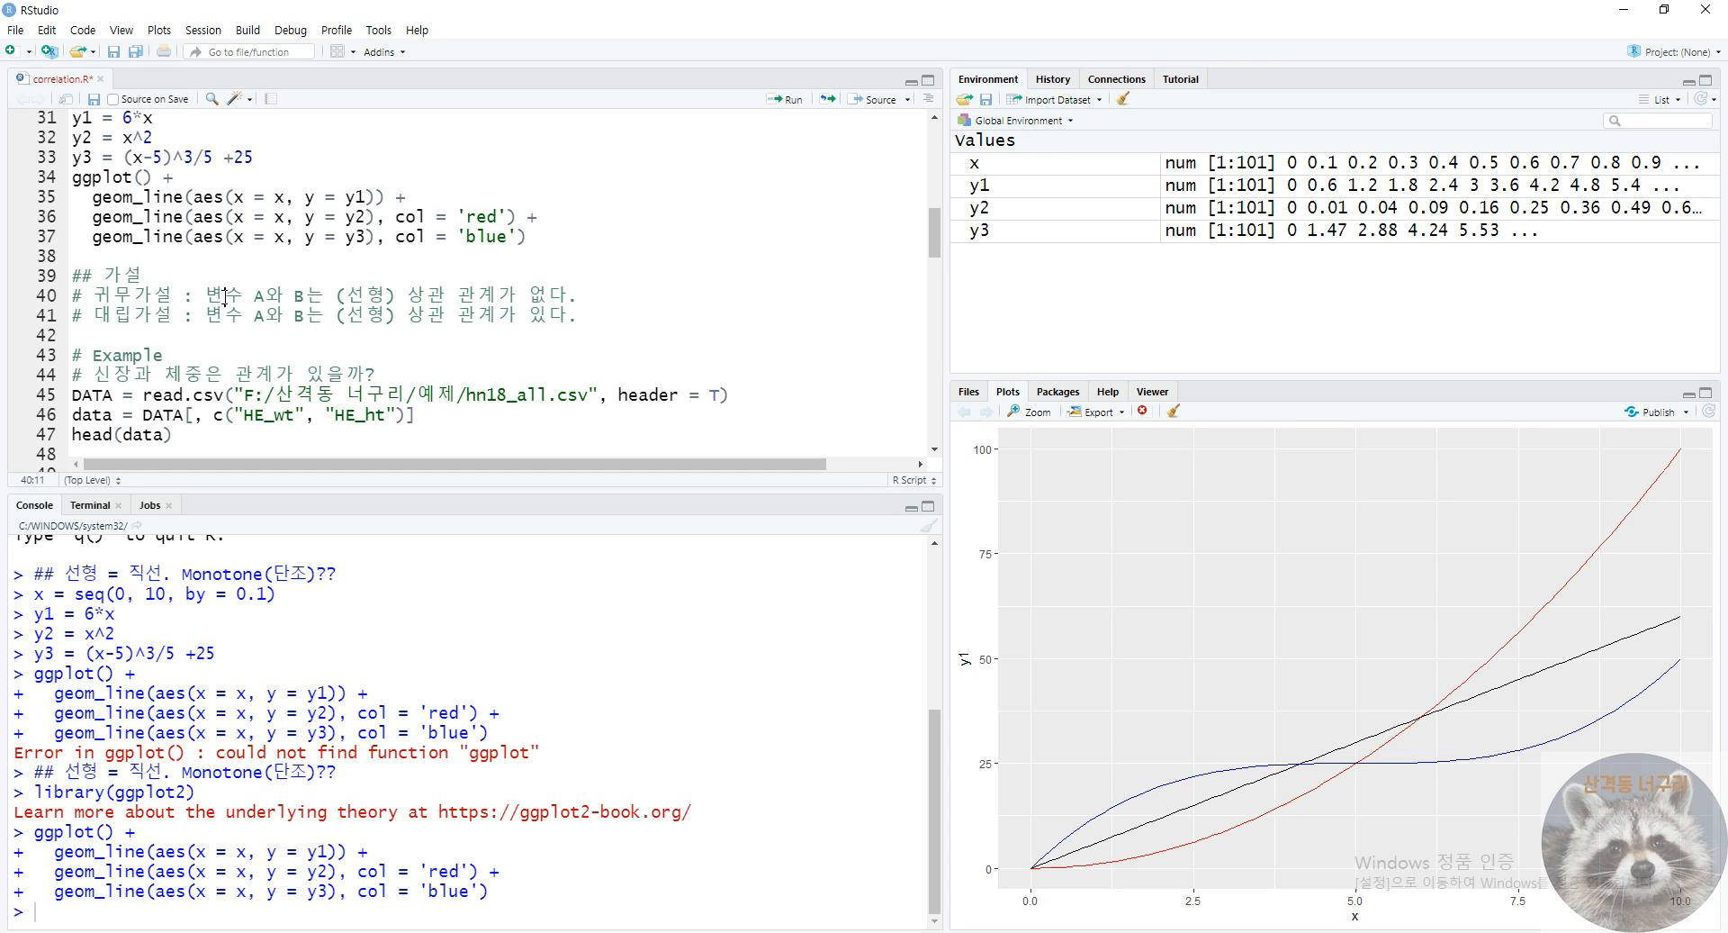
{"action": "left_click", "coordinate": [257, 296]}
{"action": "double_click", "coordinate": [258, 297]}
{"action": "double_click", "coordinate": [308, 297]}
{"action": "double_click", "coordinate": [429, 300]}
{"action": "left_click", "coordinate": [463, 295]}
{"action": "double_click", "coordinate": [463, 295]}
{"action": "double_click", "coordinate": [553, 297]}
{"action": "mouse_move", "coordinate": [397, 295]}
{"action": "left_mouse_down"}
{"action": "mouse_move", "coordinate": [341, 297]}
{"action": "mouse_move", "coordinate": [339, 316]}
{"action": "mouse_move", "coordinate": [395, 316]}
{"action": "left_mouse_up"}
{"action": "left_click", "coordinate": [395, 324]}
{"action": "left_click_drag", "start_coordinate": [646, 319], "coordinate": [72, 297]}
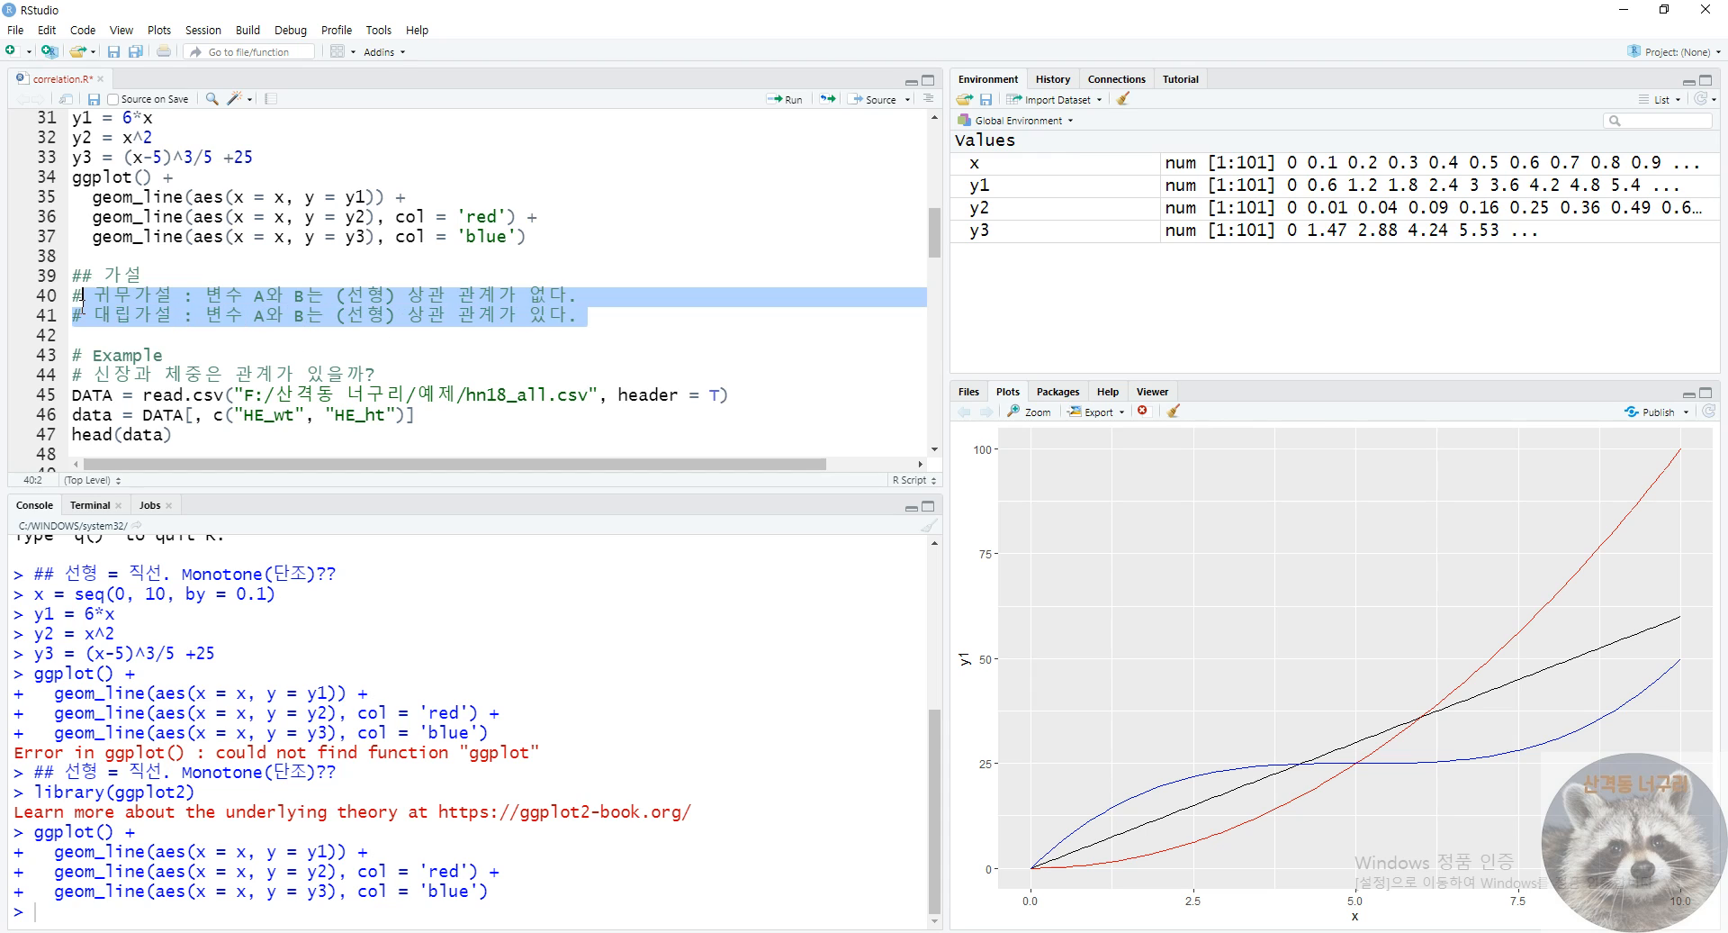
- Review the whole 가설 block on lines 39 to 41 and its place between the plot code and the Example section
{"action": "left_click", "coordinate": [190, 341]}
{"action": "scroll", "coordinate": [126, 343], "scroll_direction": "down", "scroll_amount": 5}
{"action": "scroll", "coordinate": [135, 356], "scroll_direction": "up", "scroll_amount": 6}
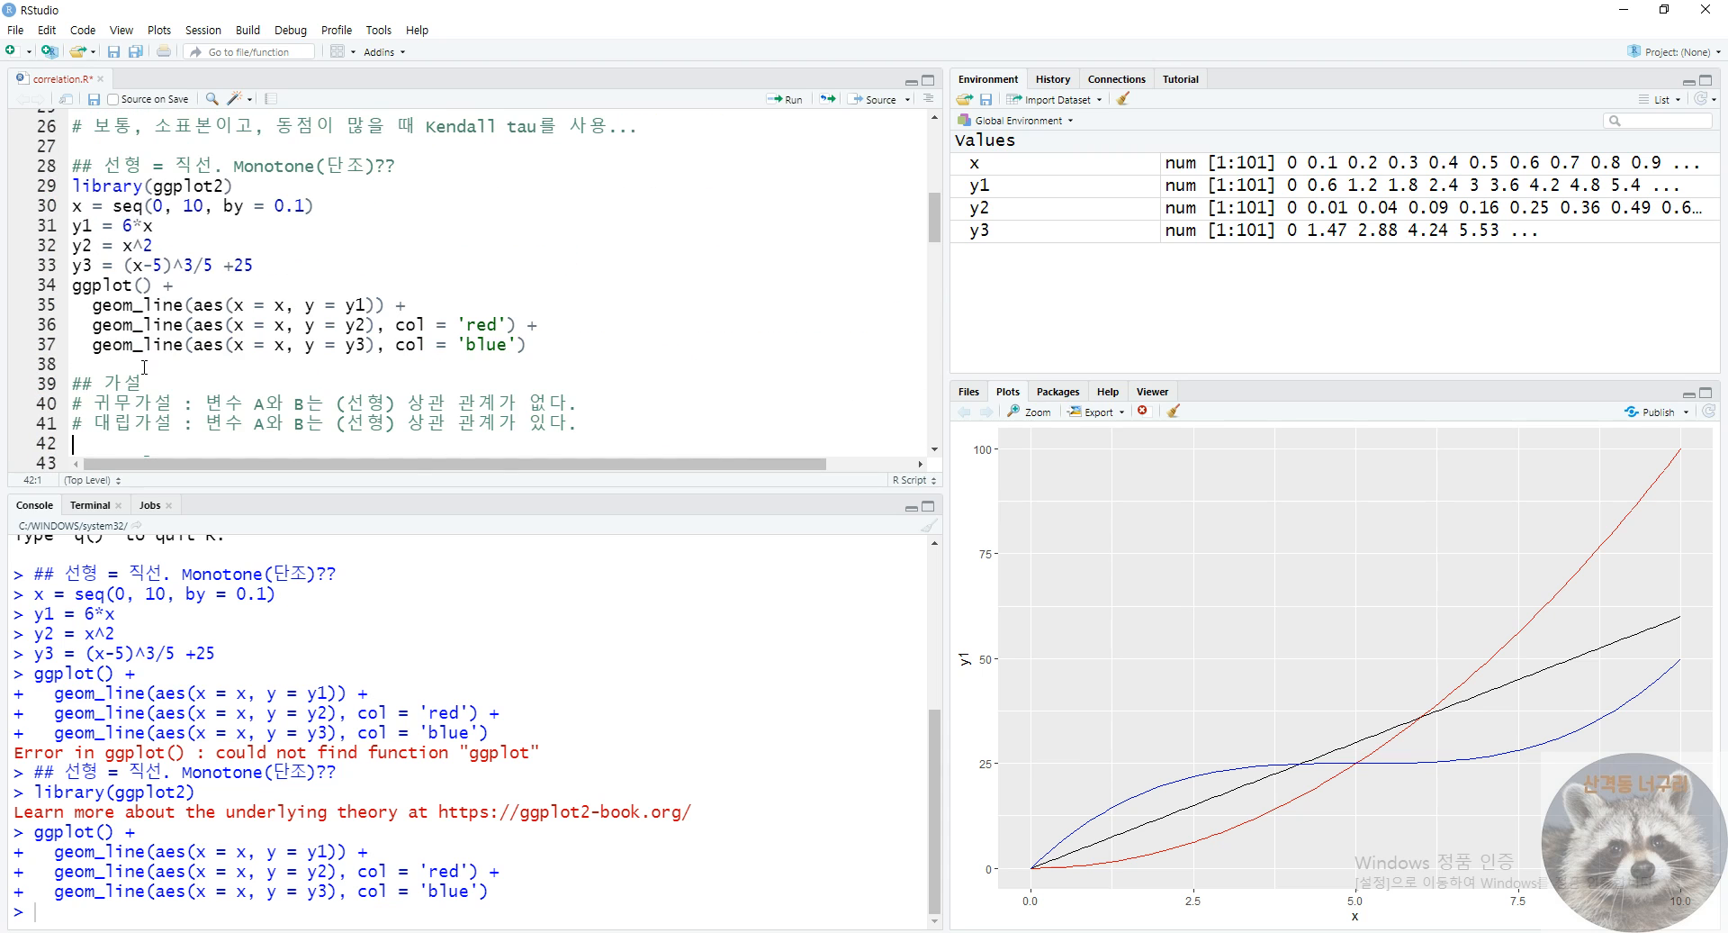
{"action": "scroll", "coordinate": [145, 367], "scroll_direction": "down", "scroll_amount": 2}
{"action": "left_click", "coordinate": [349, 318]}
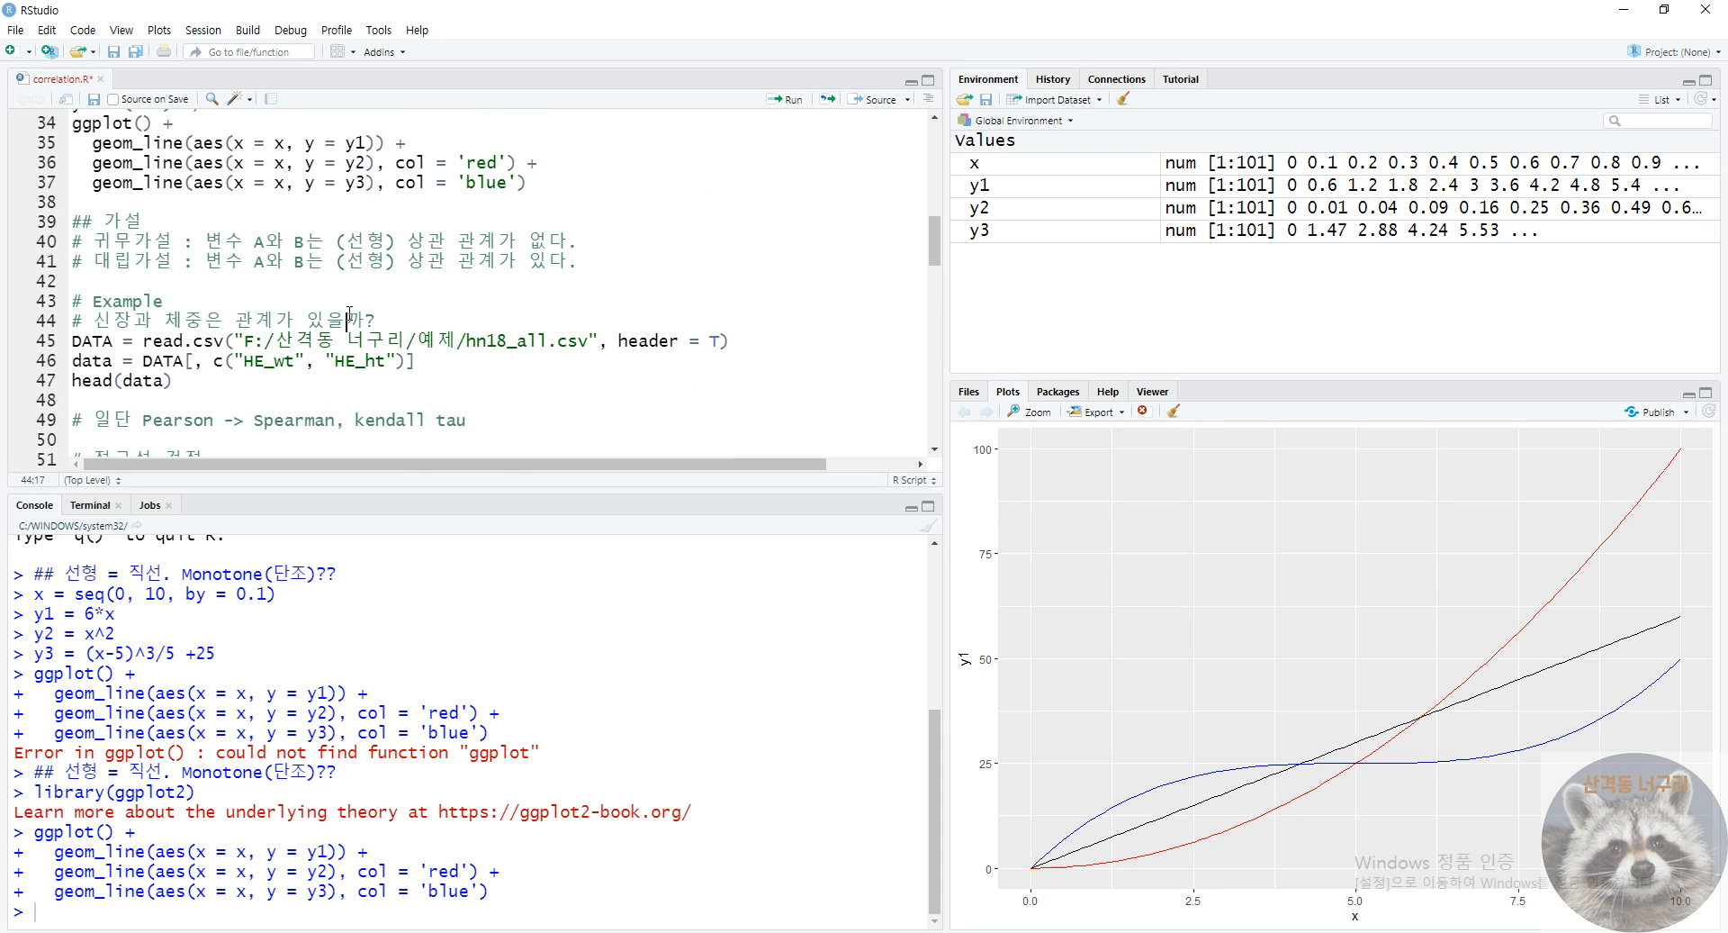
{"action": "left_click_drag", "start_coordinate": [661, 266], "coordinate": [11, 209]}
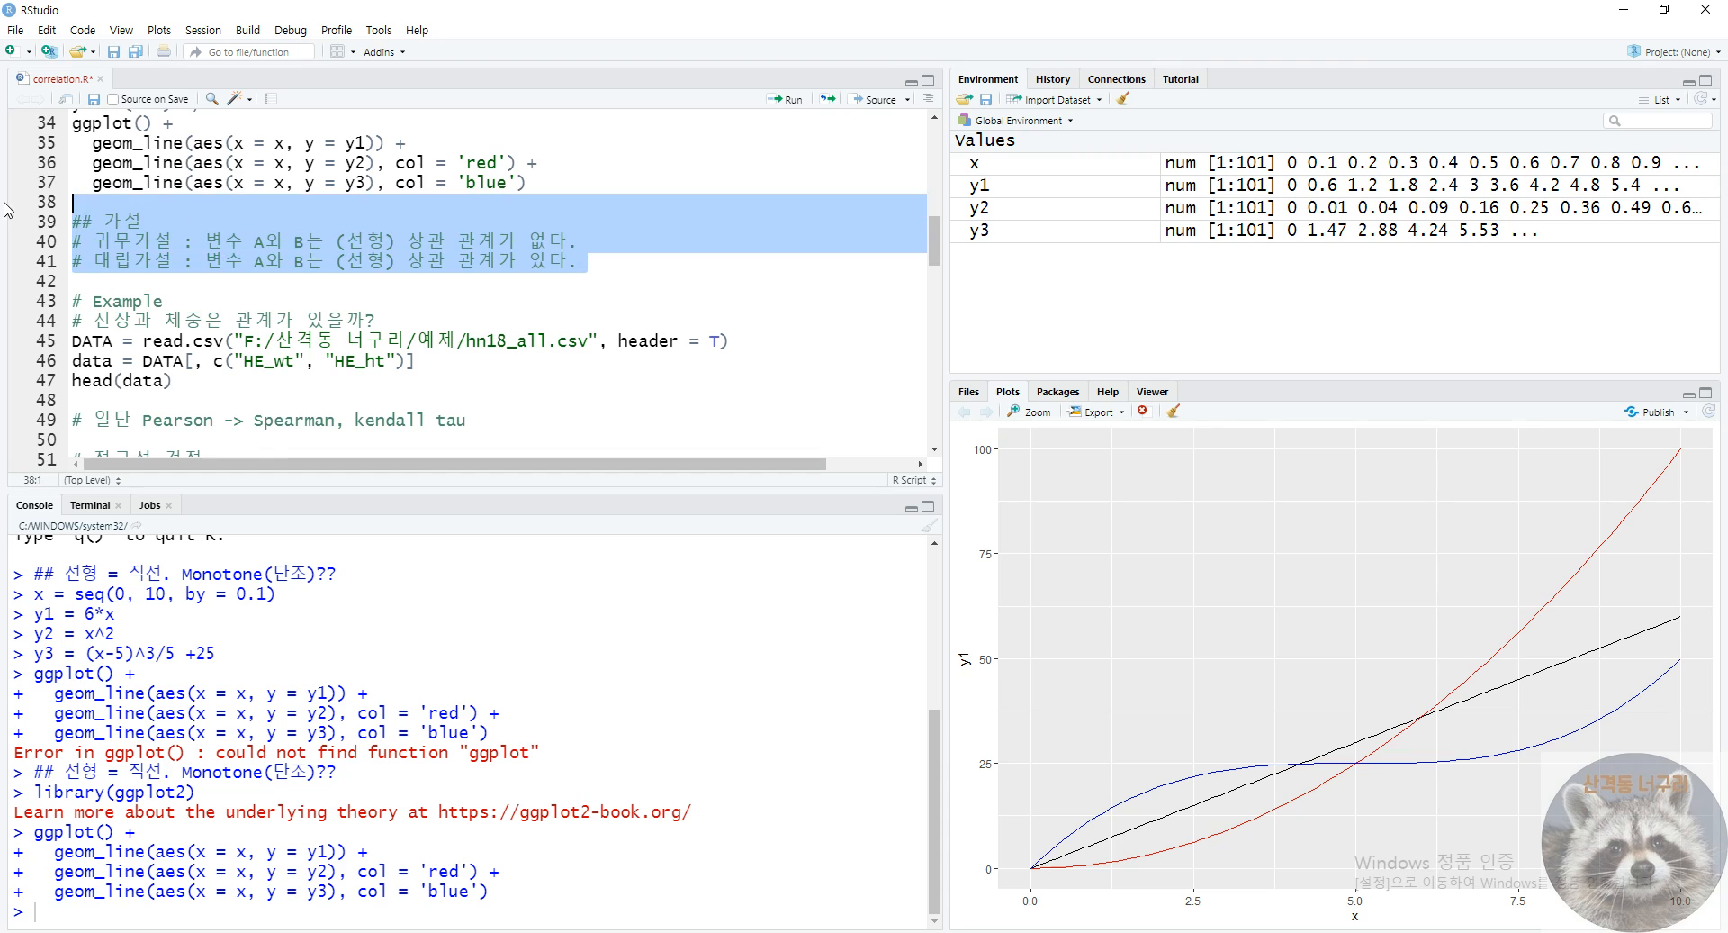
{"action": "left_click", "coordinate": [198, 281]}
- Read the Example question on line 44 about whether 신장 and 체중 are related
{"action": "left_click", "coordinate": [176, 304]}
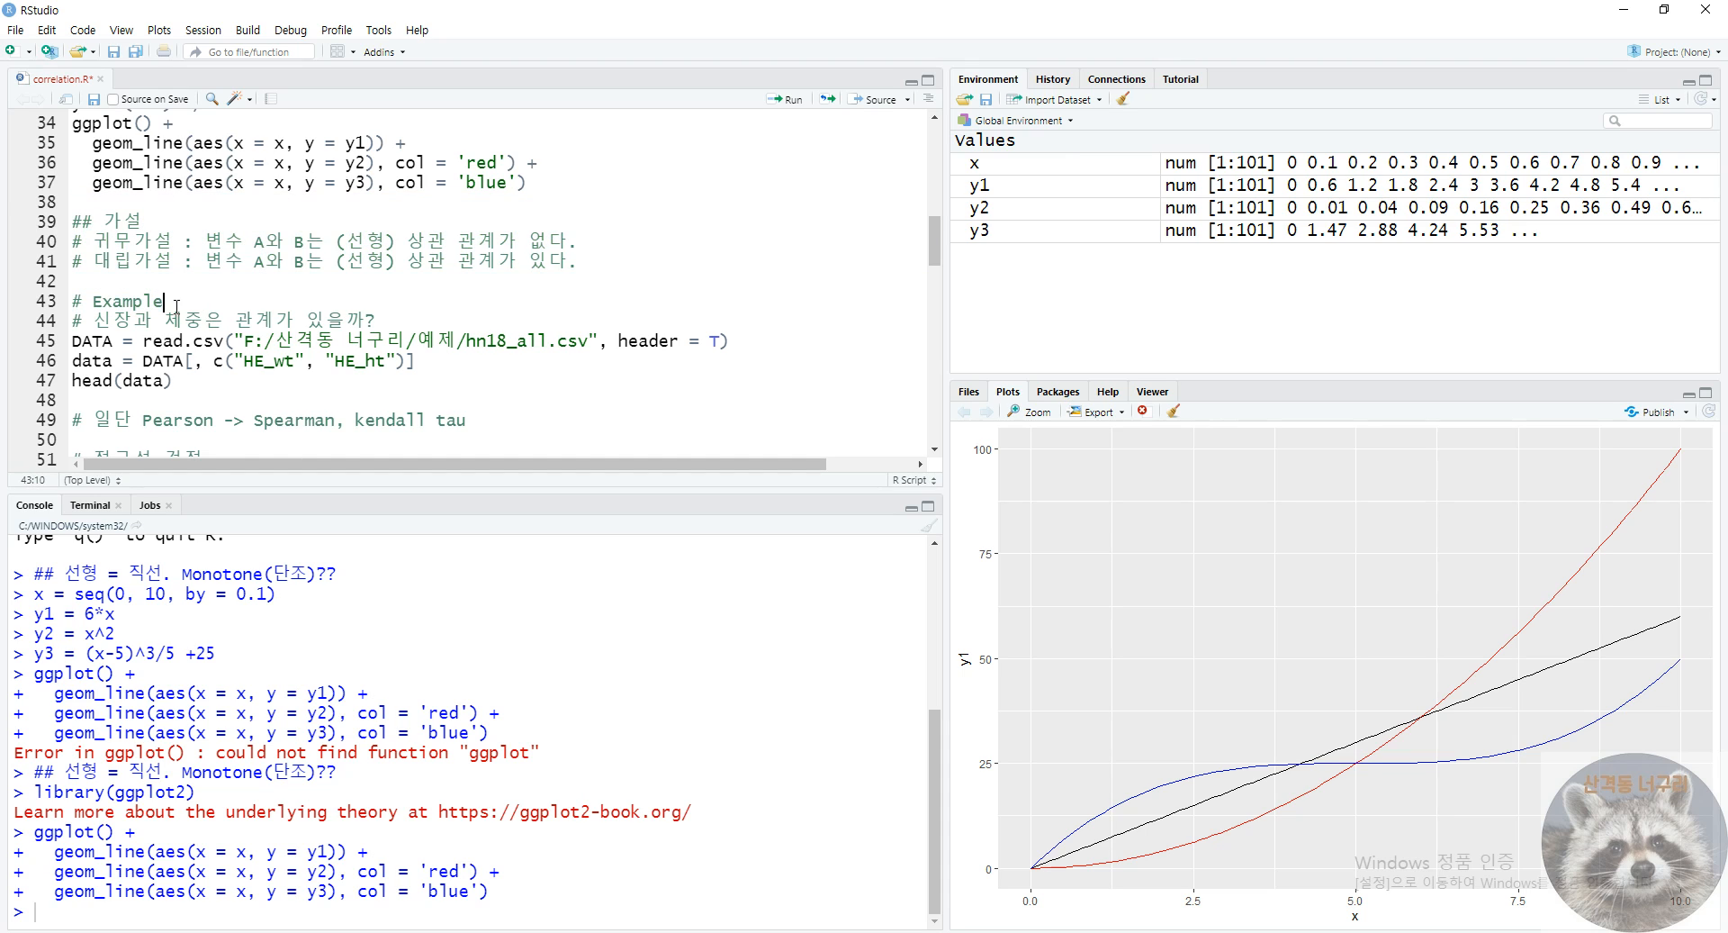
{"action": "double_click", "coordinate": [123, 321]}
{"action": "double_click", "coordinate": [188, 321]}
{"action": "double_click", "coordinate": [112, 320]}
{"action": "double_click", "coordinate": [183, 321]}
{"action": "left_click_drag", "start_coordinate": [236, 319], "coordinate": [418, 333]}
- Run the Example code to read hn18_all.csv, keep the HE_wt and HE_ht columns and print the first rows
{"action": "left_click", "coordinate": [412, 323]}
{"action": "key", "text": "ctrl+Return"}
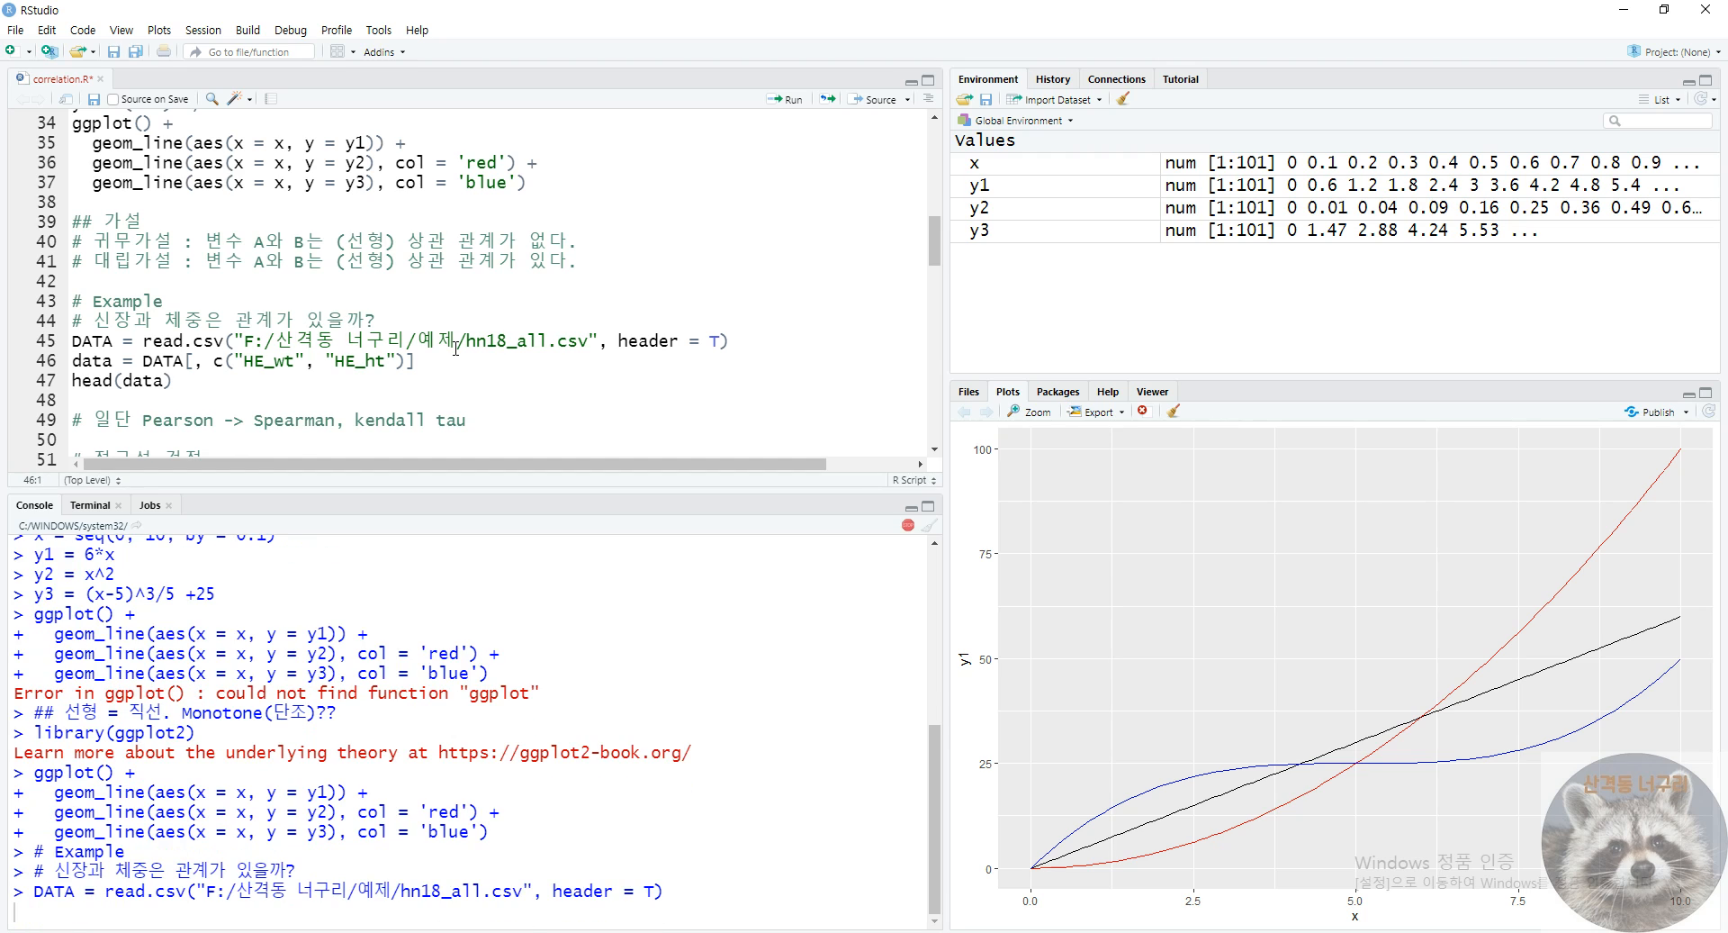
{"action": "key", "text": "ctrl+Return"}
{"action": "key", "text": "ctrl+Return"}
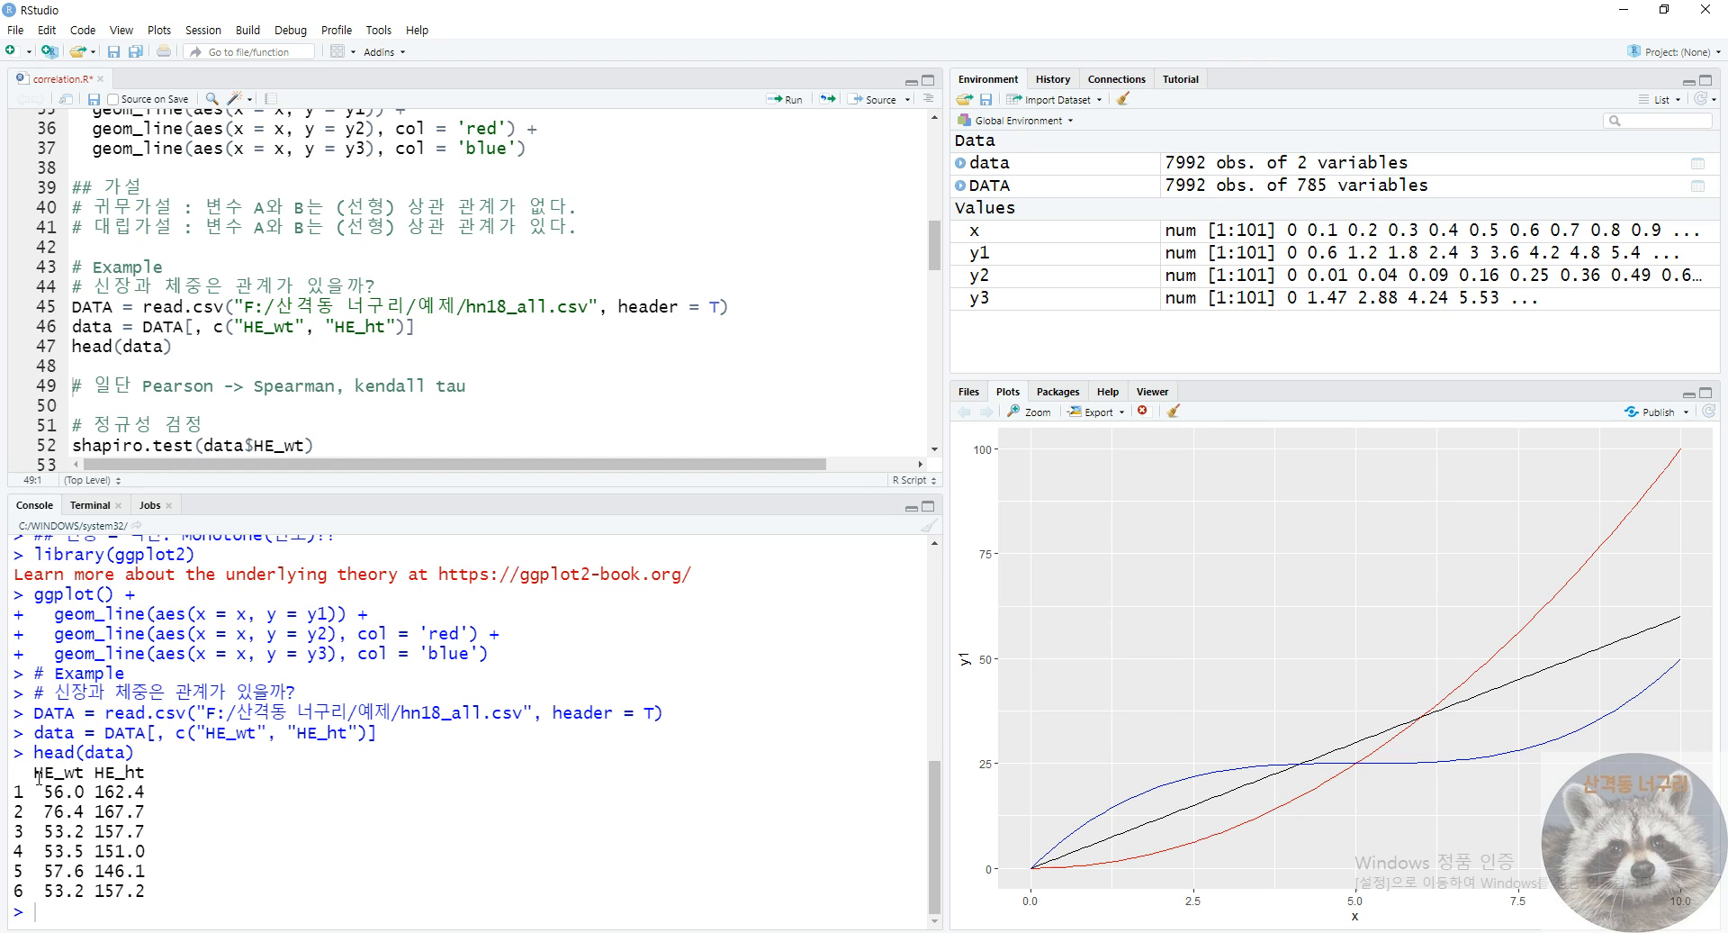
- Examine the HE_wt and HE_ht column headings in the printed head(data) output
{"action": "left_click_drag", "start_coordinate": [36, 776], "coordinate": [147, 778]}
{"action": "left_click", "coordinate": [219, 795]}
{"action": "double_click", "coordinate": [74, 779]}
{"action": "left_click", "coordinate": [71, 788]}
{"action": "double_click", "coordinate": [74, 772]}
{"action": "left_click", "coordinate": [74, 774]}
{"action": "double_click", "coordinate": [135, 773]}
{"action": "left_click", "coordinate": [159, 774]}
- Inspect the HE_wt and HE_ht values in printed rows 1 to 6 and return to the correlation assumptions in the script
{"action": "left_click_drag", "start_coordinate": [44, 793], "coordinate": [84, 891]}
{"action": "left_click", "coordinate": [89, 797]}
{"action": "left_click", "coordinate": [136, 822]}
{"action": "left_click_drag", "start_coordinate": [96, 795], "coordinate": [151, 899]}
{"action": "left_click", "coordinate": [160, 884]}
{"action": "left_click_drag", "start_coordinate": [27, 793], "coordinate": [144, 891]}
{"action": "left_click", "coordinate": [87, 804]}
{"action": "scroll", "coordinate": [286, 447], "scroll_direction": "up", "scroll_amount": 8}
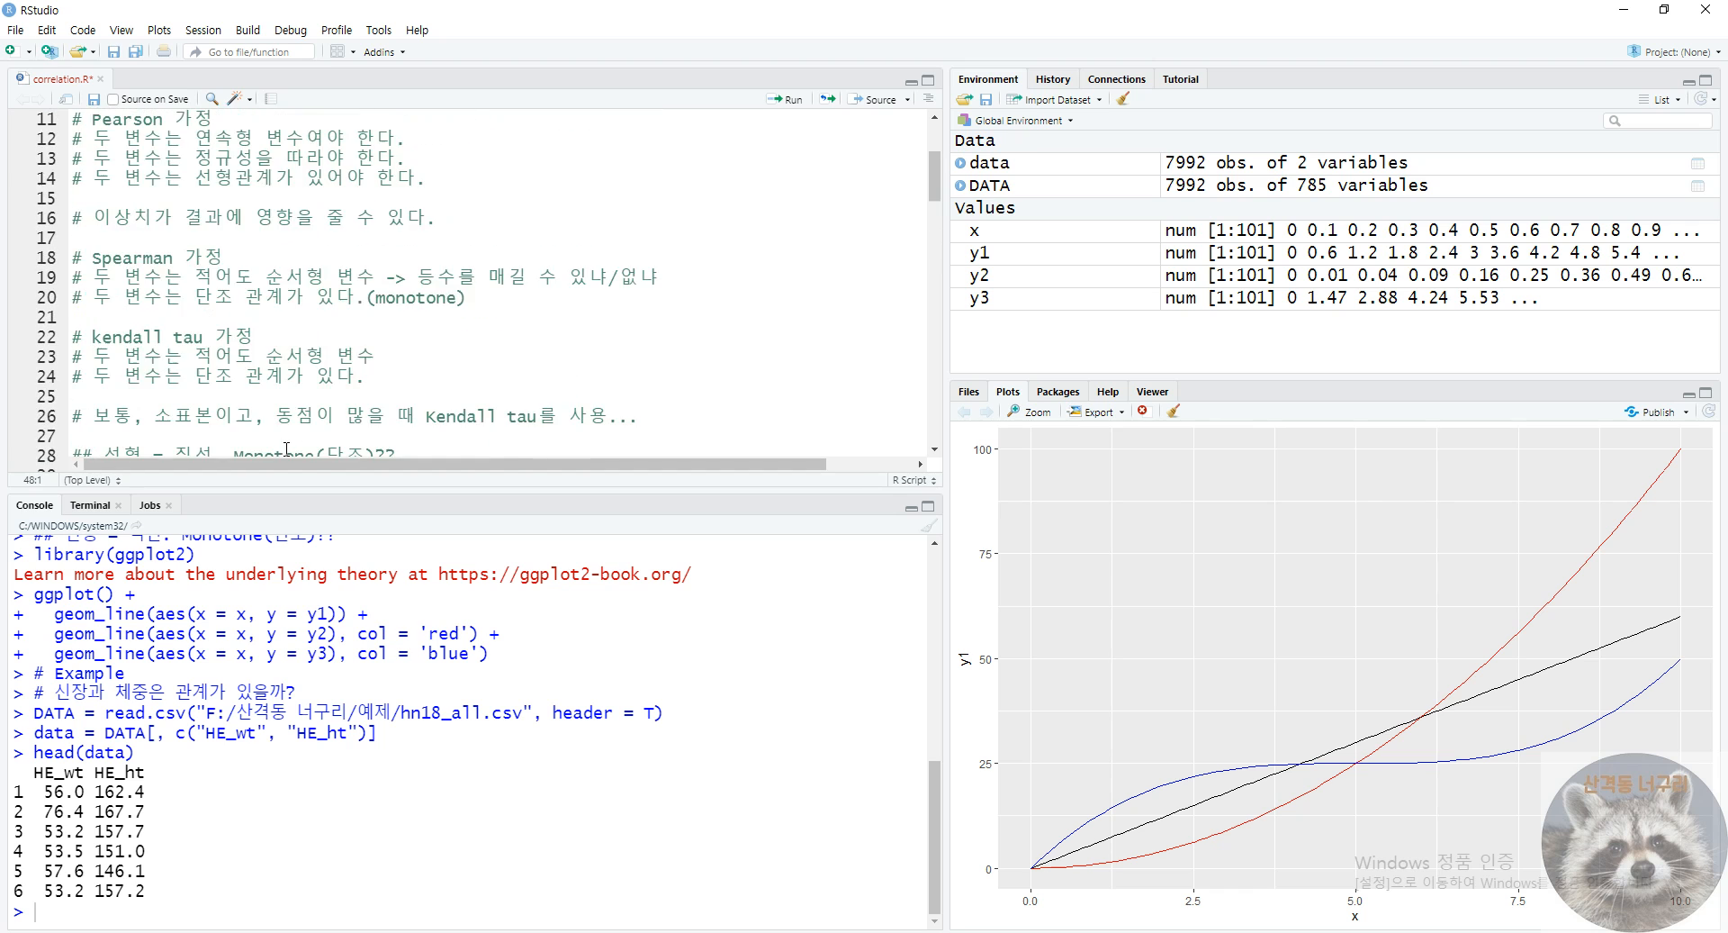
- Review the Pearson assumption on line 12 that both variables must be continuous
{"action": "scroll", "coordinate": [286, 447], "scroll_direction": "down", "scroll_amount": 9}
{"action": "scroll", "coordinate": [287, 447], "scroll_direction": "up", "scroll_amount": 12}
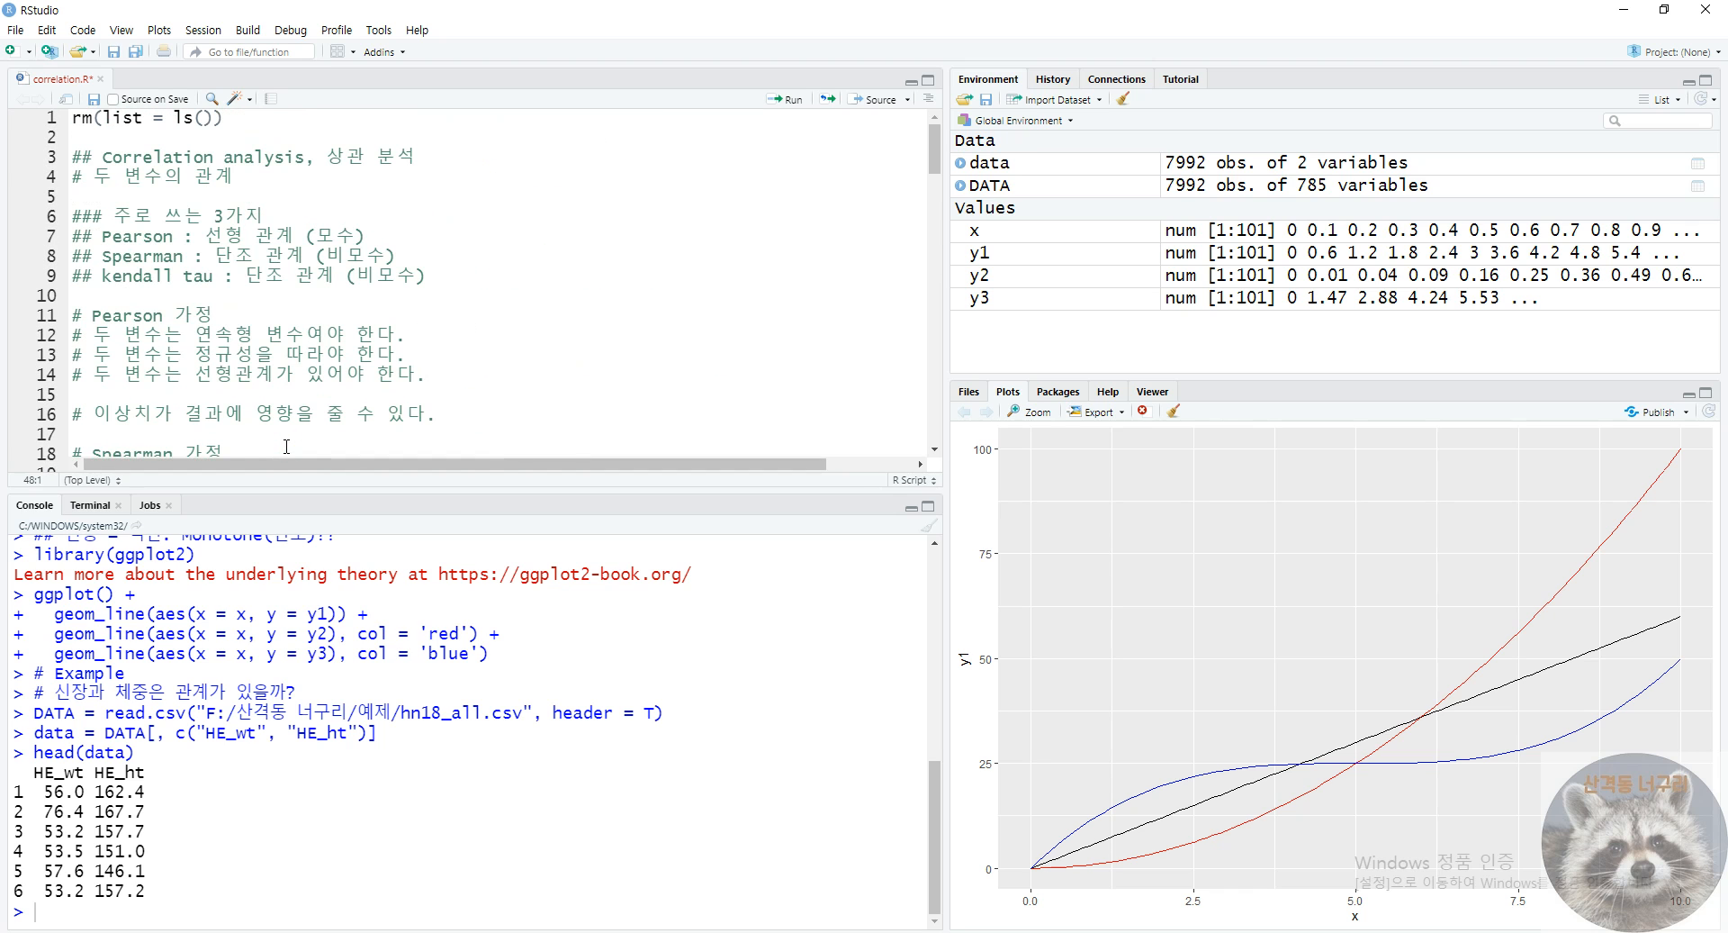
{"action": "left_click_drag", "start_coordinate": [88, 334], "coordinate": [438, 335]}
{"action": "left_click", "coordinate": [471, 332]}
{"action": "scroll", "coordinate": [180, 416], "scroll_direction": "down", "scroll_amount": 3}
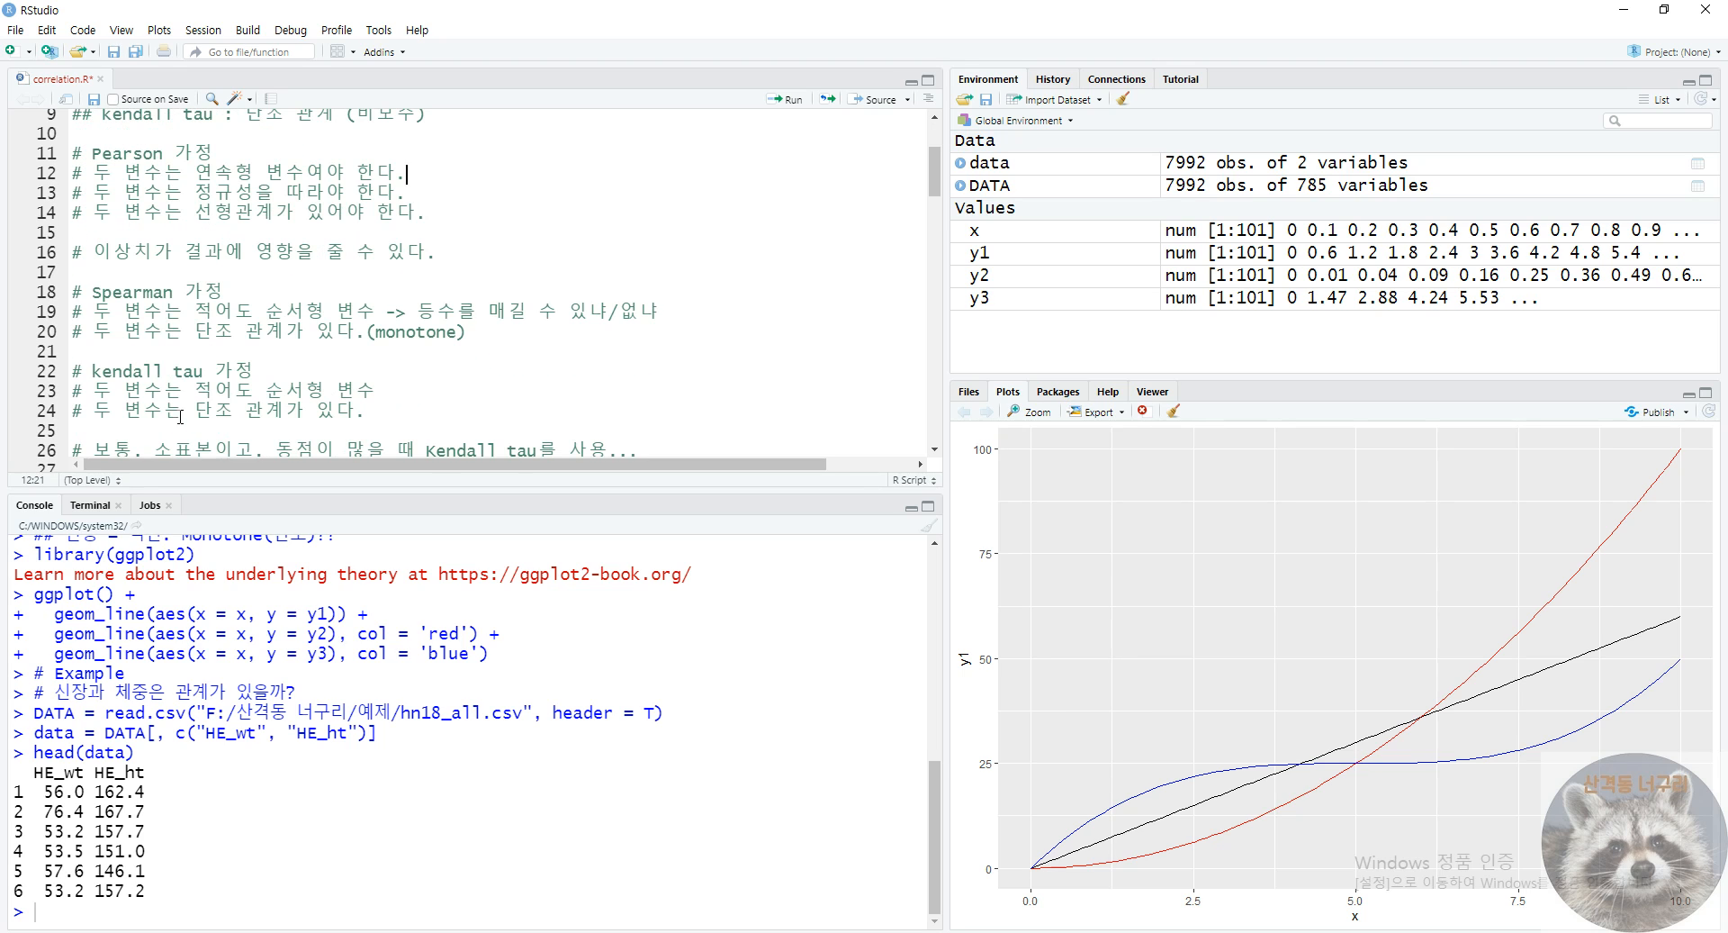
- Compare the Spearman ordinal-variable and ranking assumption on line 19 with the printed HE_wt and HE_ht values
{"action": "left_click_drag", "start_coordinate": [92, 312], "coordinate": [387, 311]}
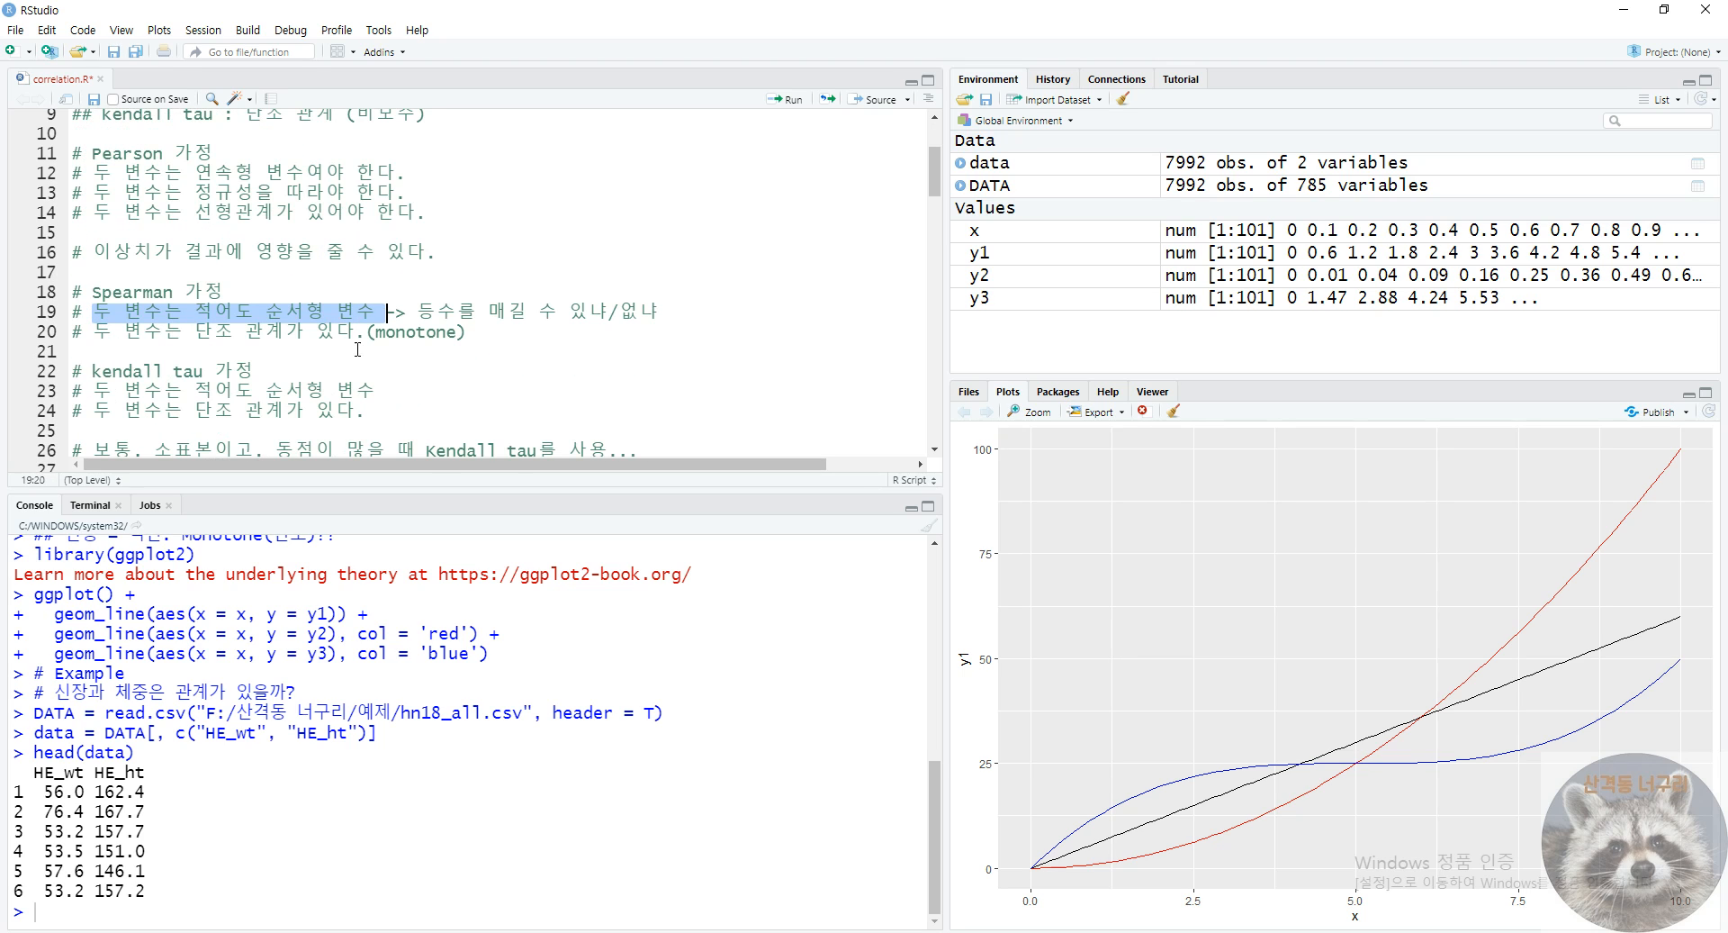
{"action": "left_click", "coordinate": [332, 367]}
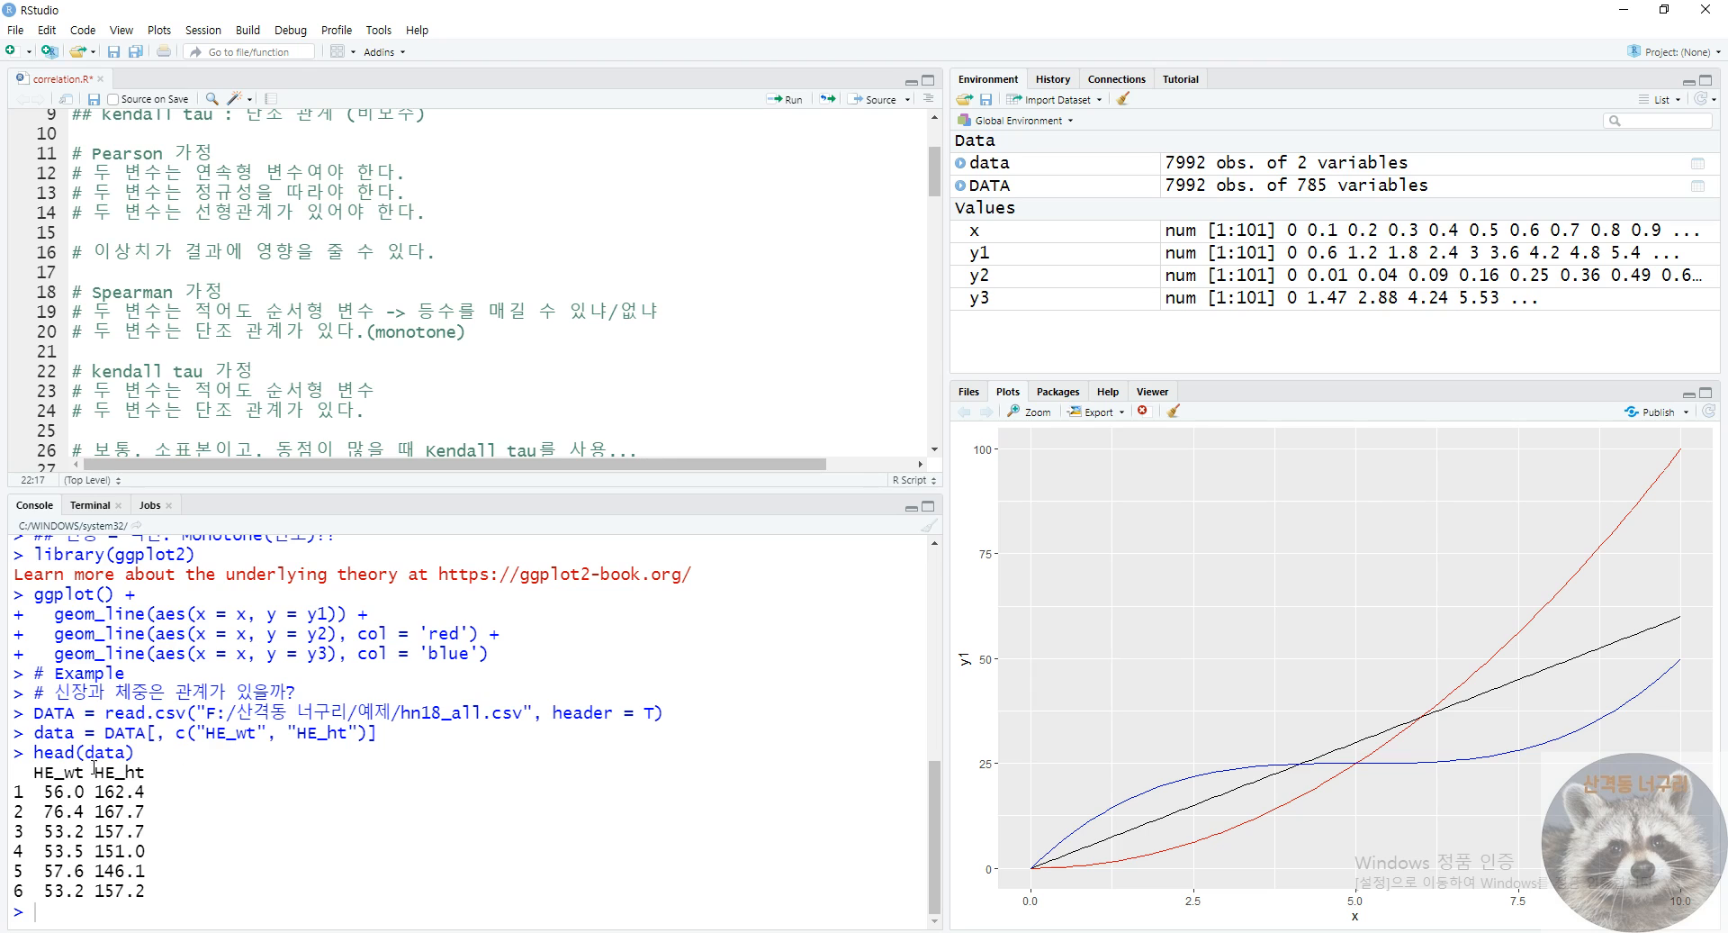
{"action": "left_click_drag", "start_coordinate": [377, 314], "coordinate": [268, 316]}
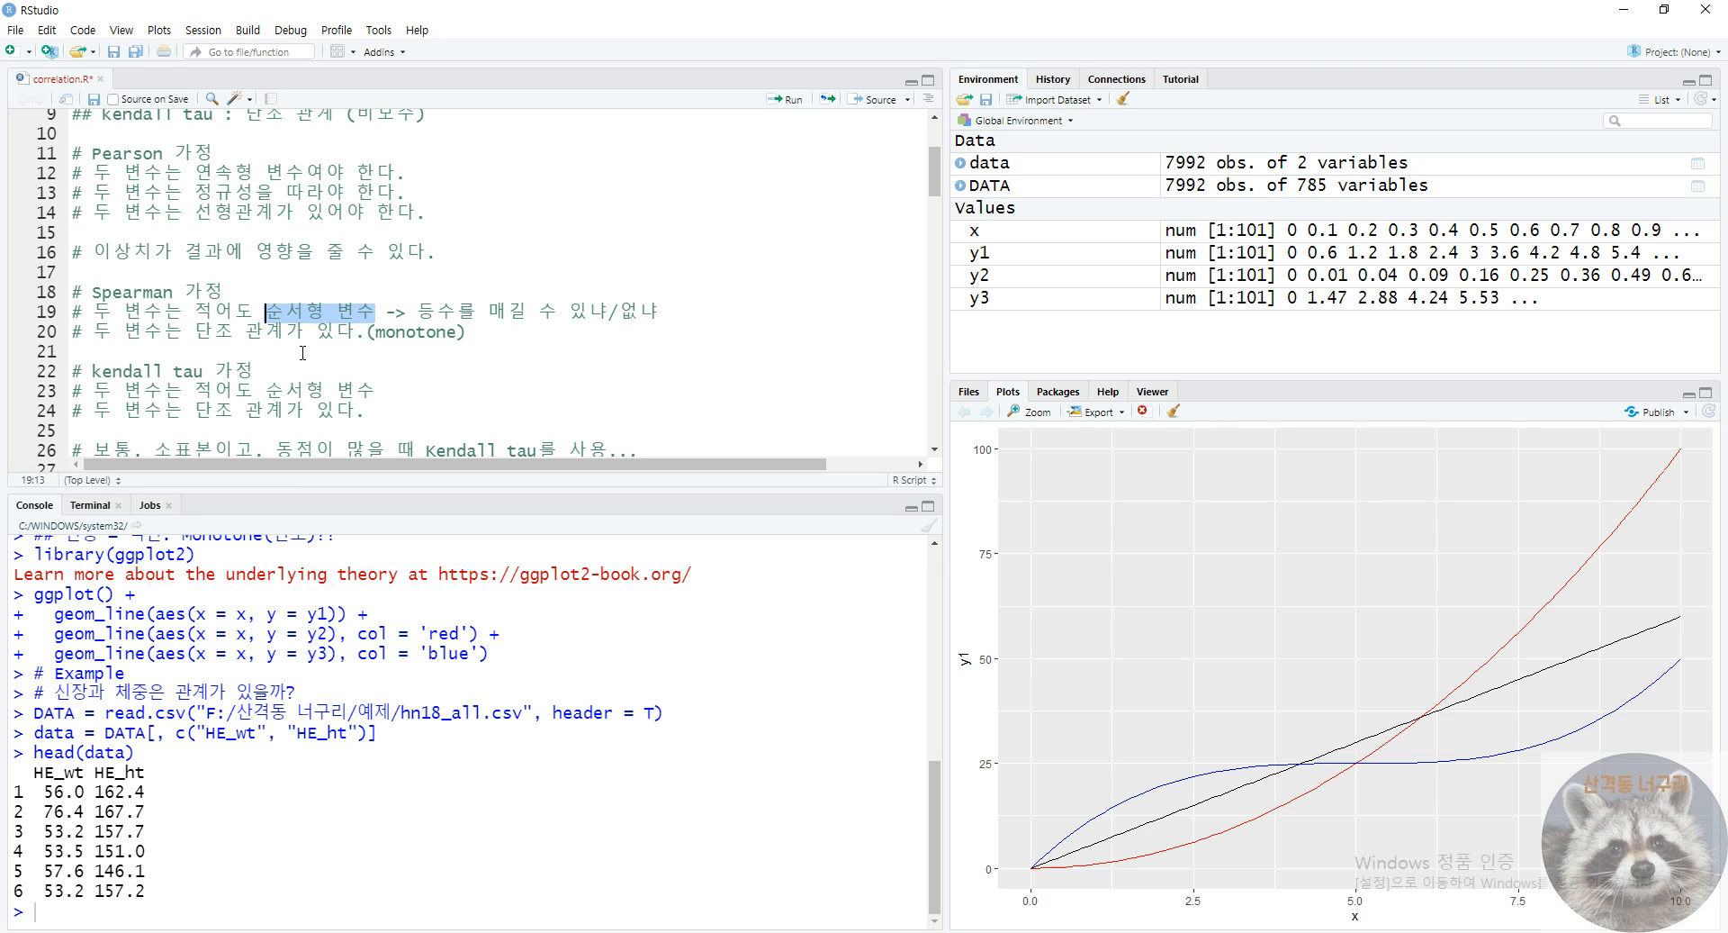
{"action": "left_click_drag", "start_coordinate": [45, 789], "coordinate": [145, 791]}
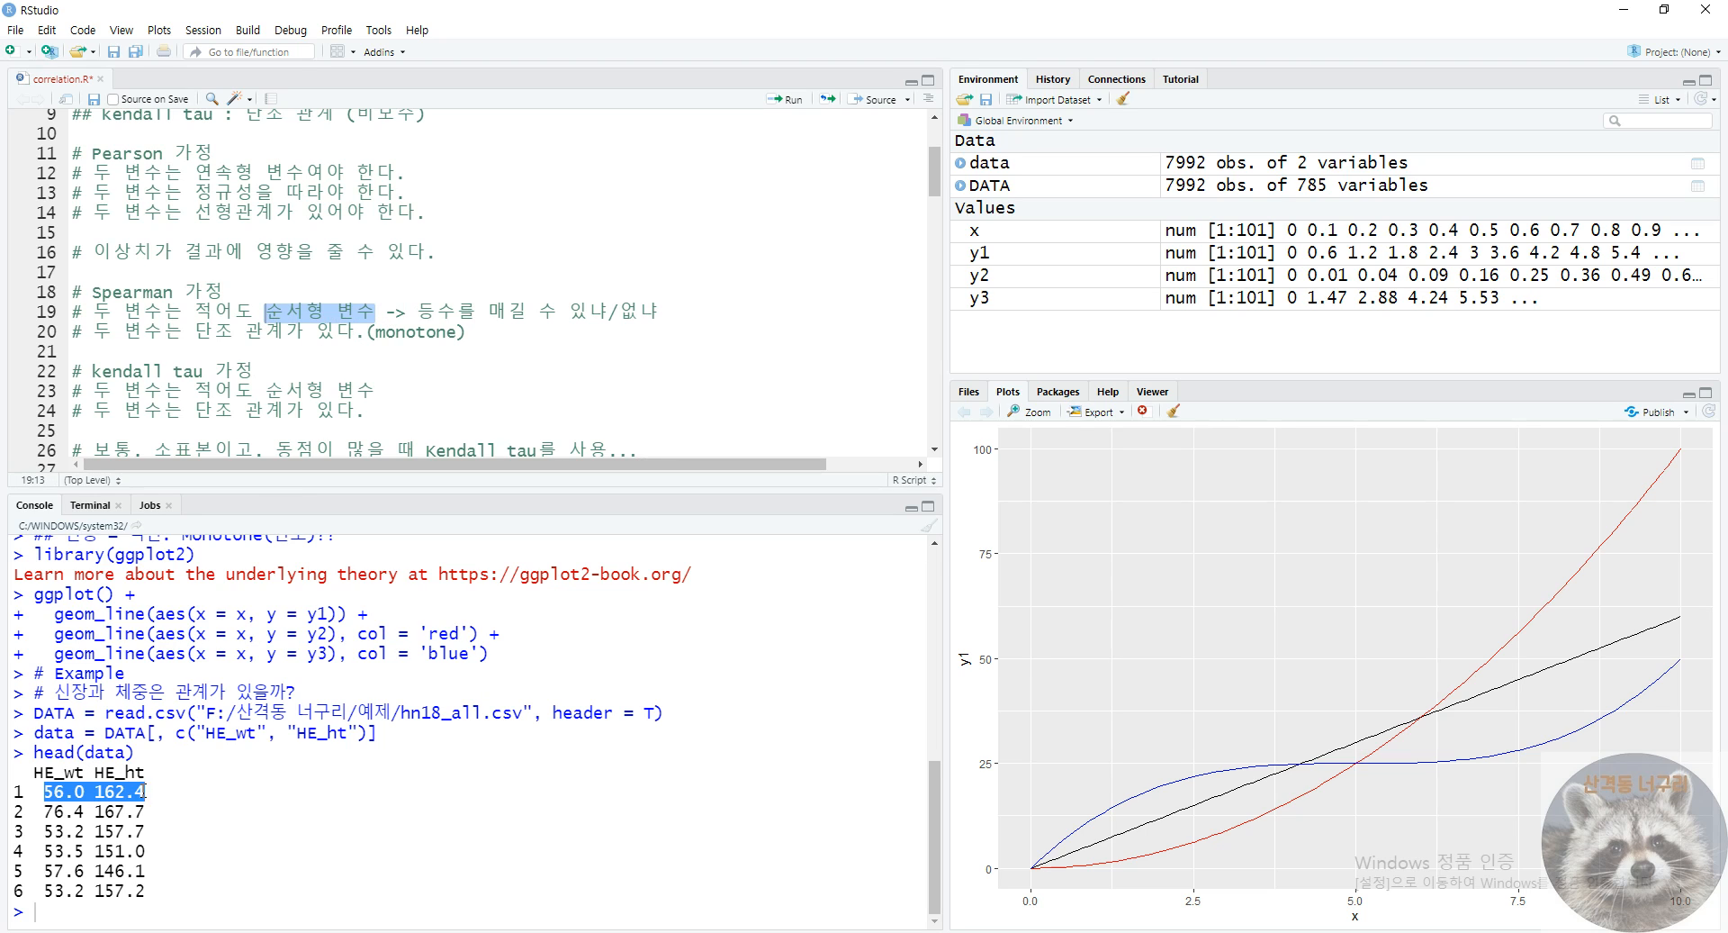
{"action": "left_click", "coordinate": [357, 390]}
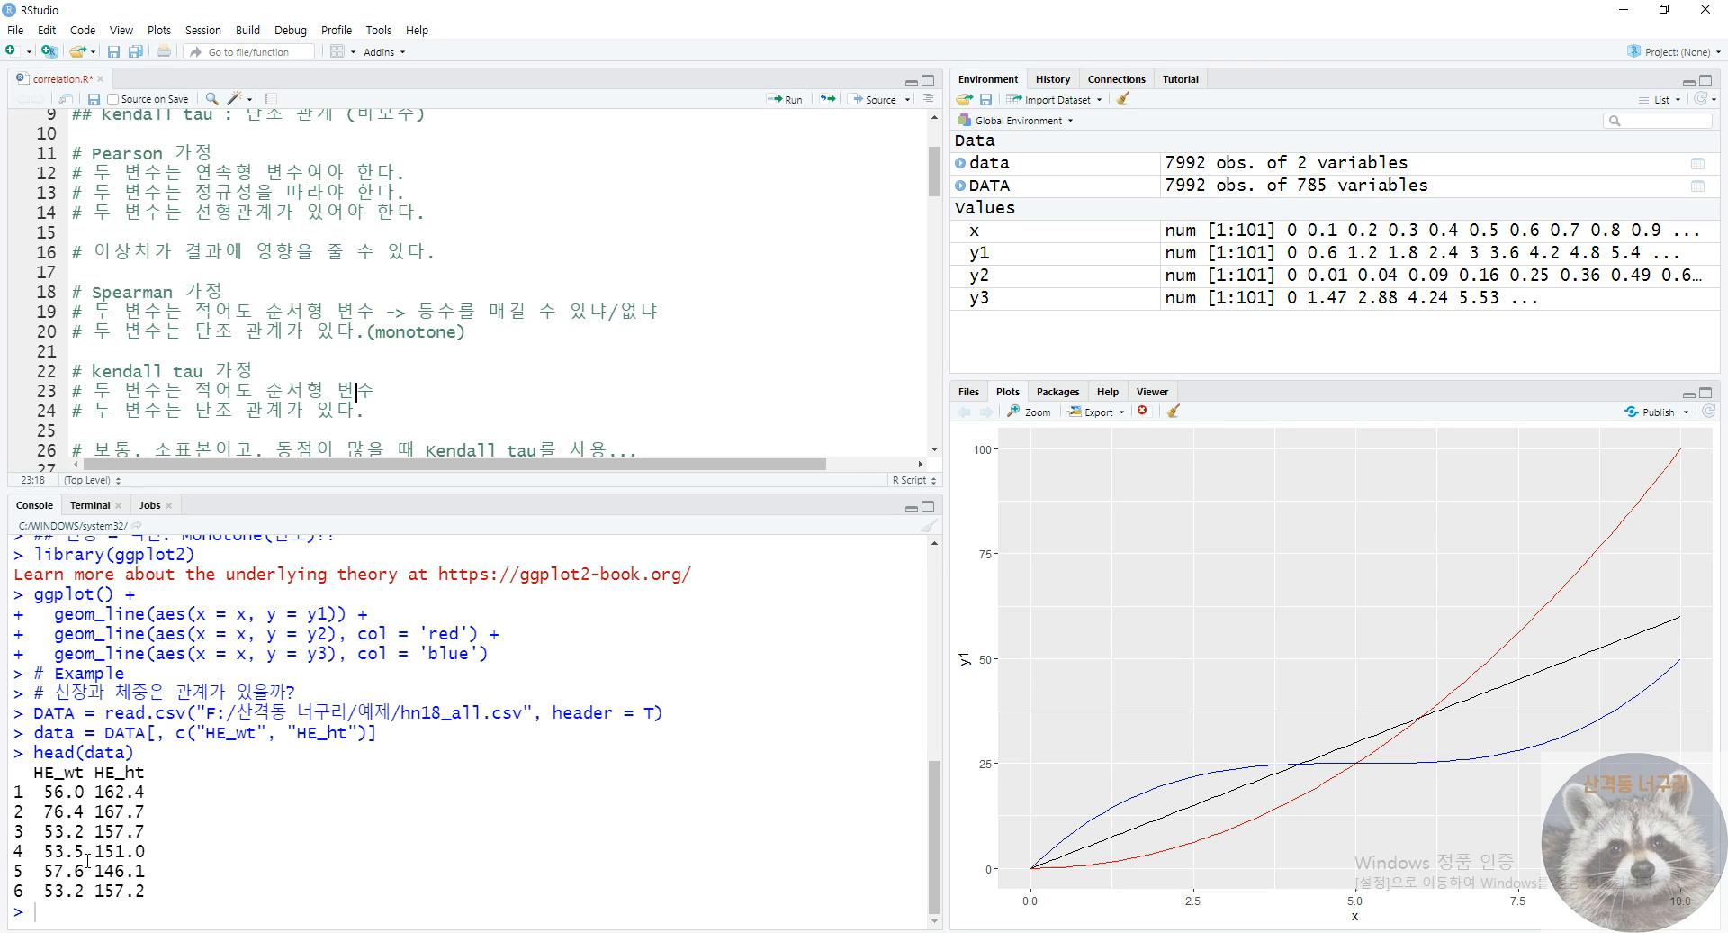
{"action": "left_click_drag", "start_coordinate": [46, 796], "coordinate": [94, 797]}
{"action": "left_click_drag", "start_coordinate": [408, 315], "coordinate": [693, 307]}
{"action": "left_click", "coordinate": [401, 352]}
{"action": "left_click", "coordinate": [634, 355]}
{"action": "left_click_drag", "start_coordinate": [45, 792], "coordinate": [74, 811]}
{"action": "left_click_drag", "start_coordinate": [425, 312], "coordinate": [488, 313]}
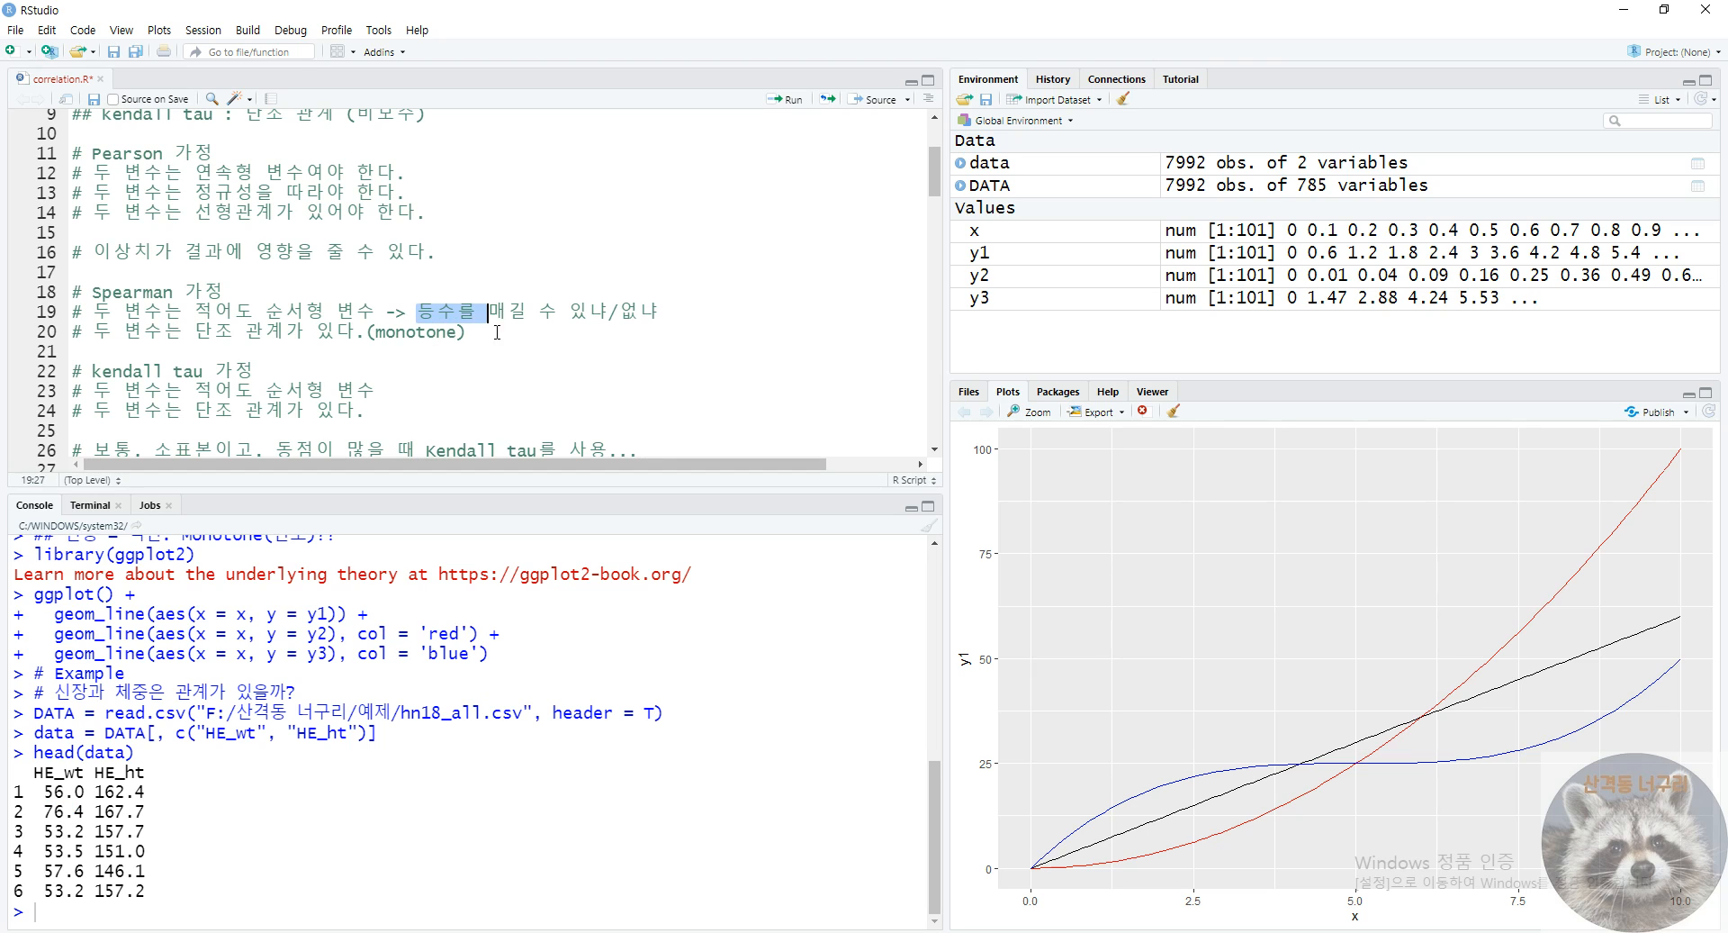
- Inspect individual HE_wt values in the first printed rows to consider how they can be ranked
{"action": "left_click_drag", "start_coordinate": [92, 792], "coordinate": [63, 812]}
{"action": "double_click", "coordinate": [57, 811]}
{"action": "left_click", "coordinate": [55, 833]}
{"action": "double_click", "coordinate": [54, 833]}
{"action": "left_click", "coordinate": [55, 830]}
{"action": "double_click", "coordinate": [55, 832]}
- Reread the ordinal-variable assumptions for Spearman on line 19 and Kendall tau on line 23
{"action": "left_click_drag", "start_coordinate": [728, 307], "coordinate": [67, 312]}
{"action": "left_click", "coordinate": [440, 405]}
{"action": "left_click_drag", "start_coordinate": [432, 392], "coordinate": [70, 392]}
{"action": "left_click", "coordinate": [396, 410]}
{"action": "scroll", "coordinate": [385, 407], "scroll_direction": "down", "scroll_amount": 1}
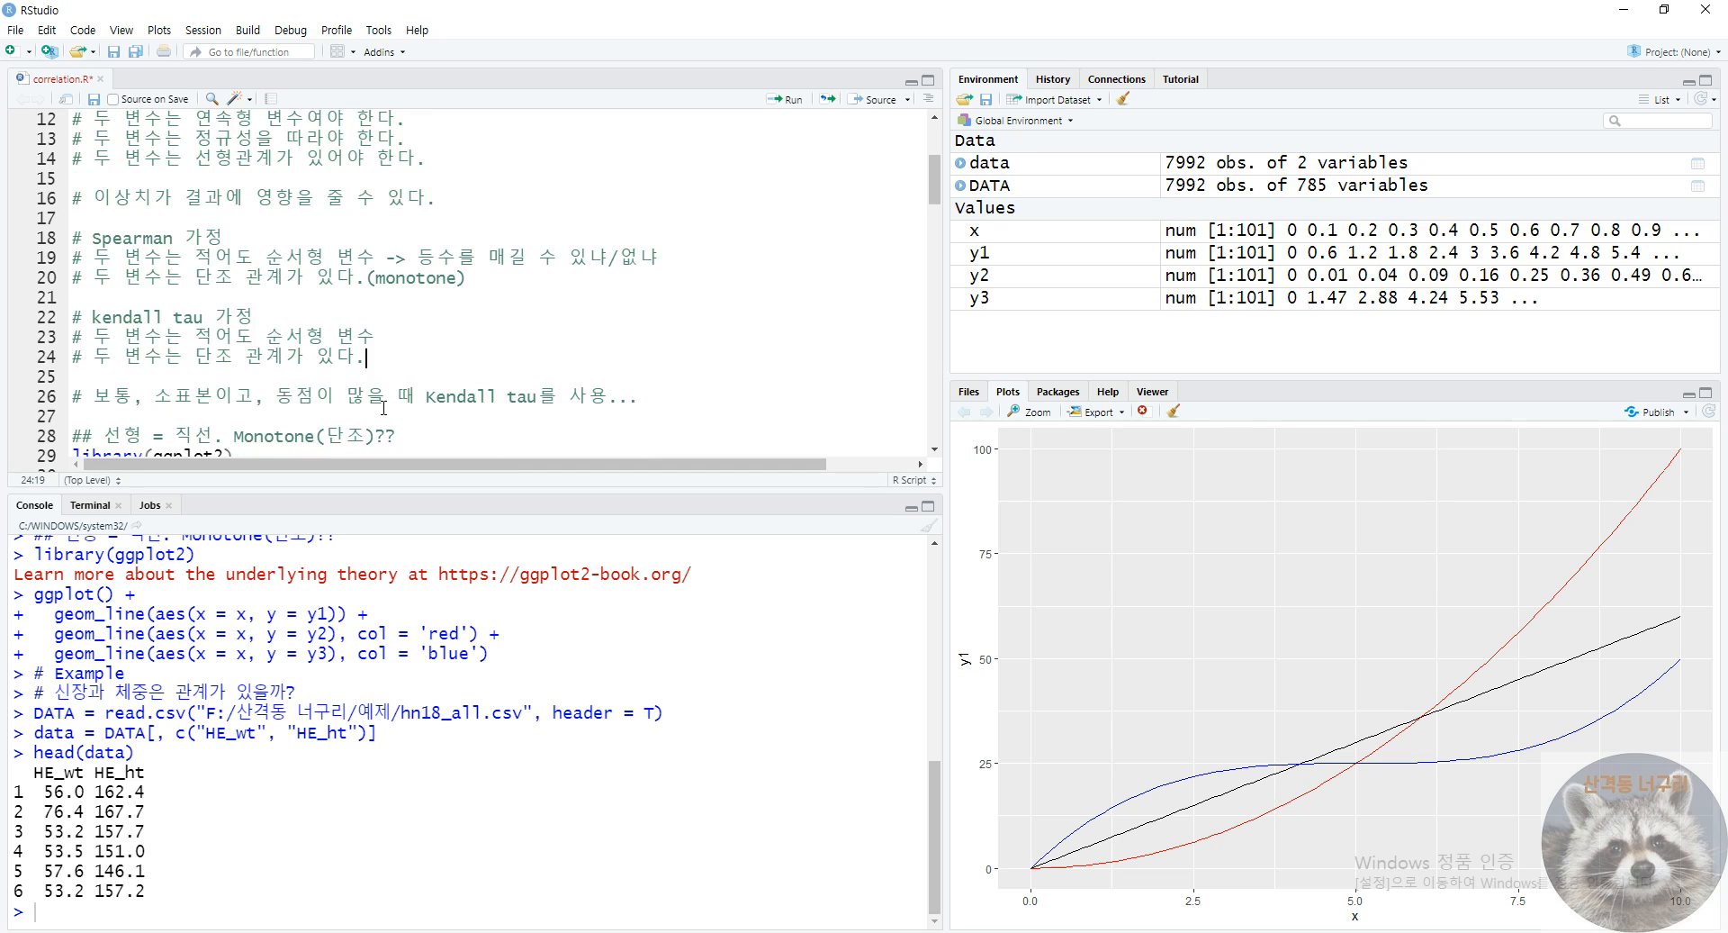
{"action": "scroll", "coordinate": [385, 407], "scroll_direction": "down", "scroll_amount": 9}
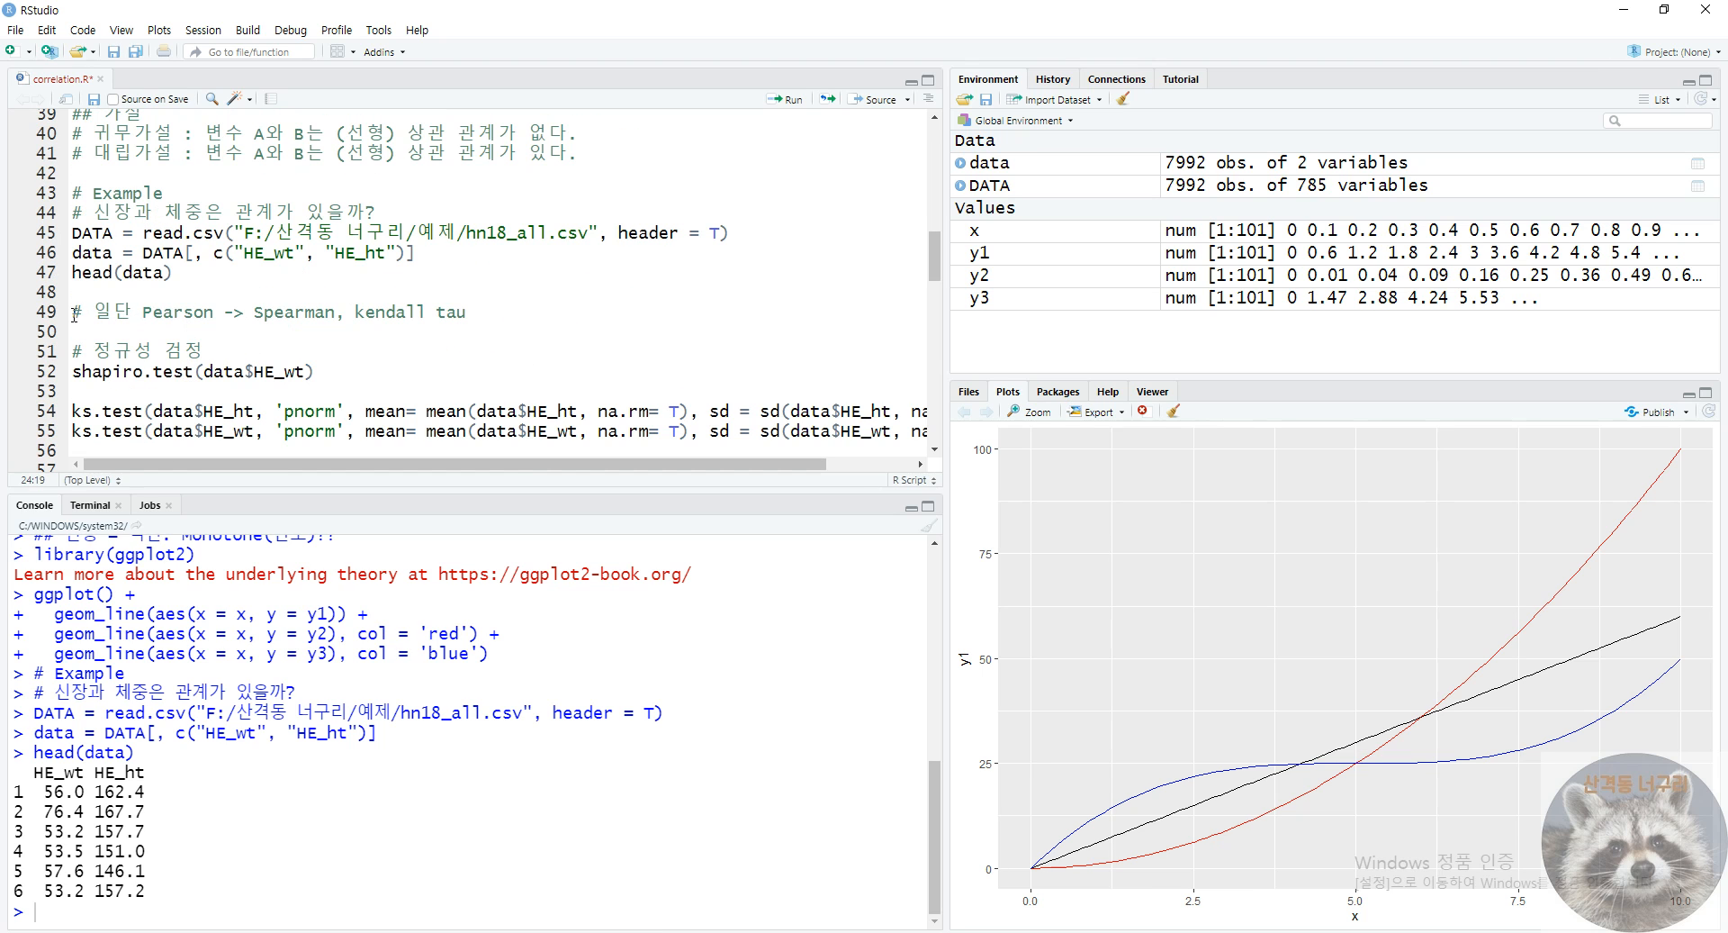
- Examine the analysis order on line 49, from Pearson to Spearman and kendall tau
{"action": "left_click_drag", "start_coordinate": [76, 314], "coordinate": [492, 314]}
{"action": "left_click", "coordinate": [468, 314]}
{"action": "left_click", "coordinate": [164, 351]}
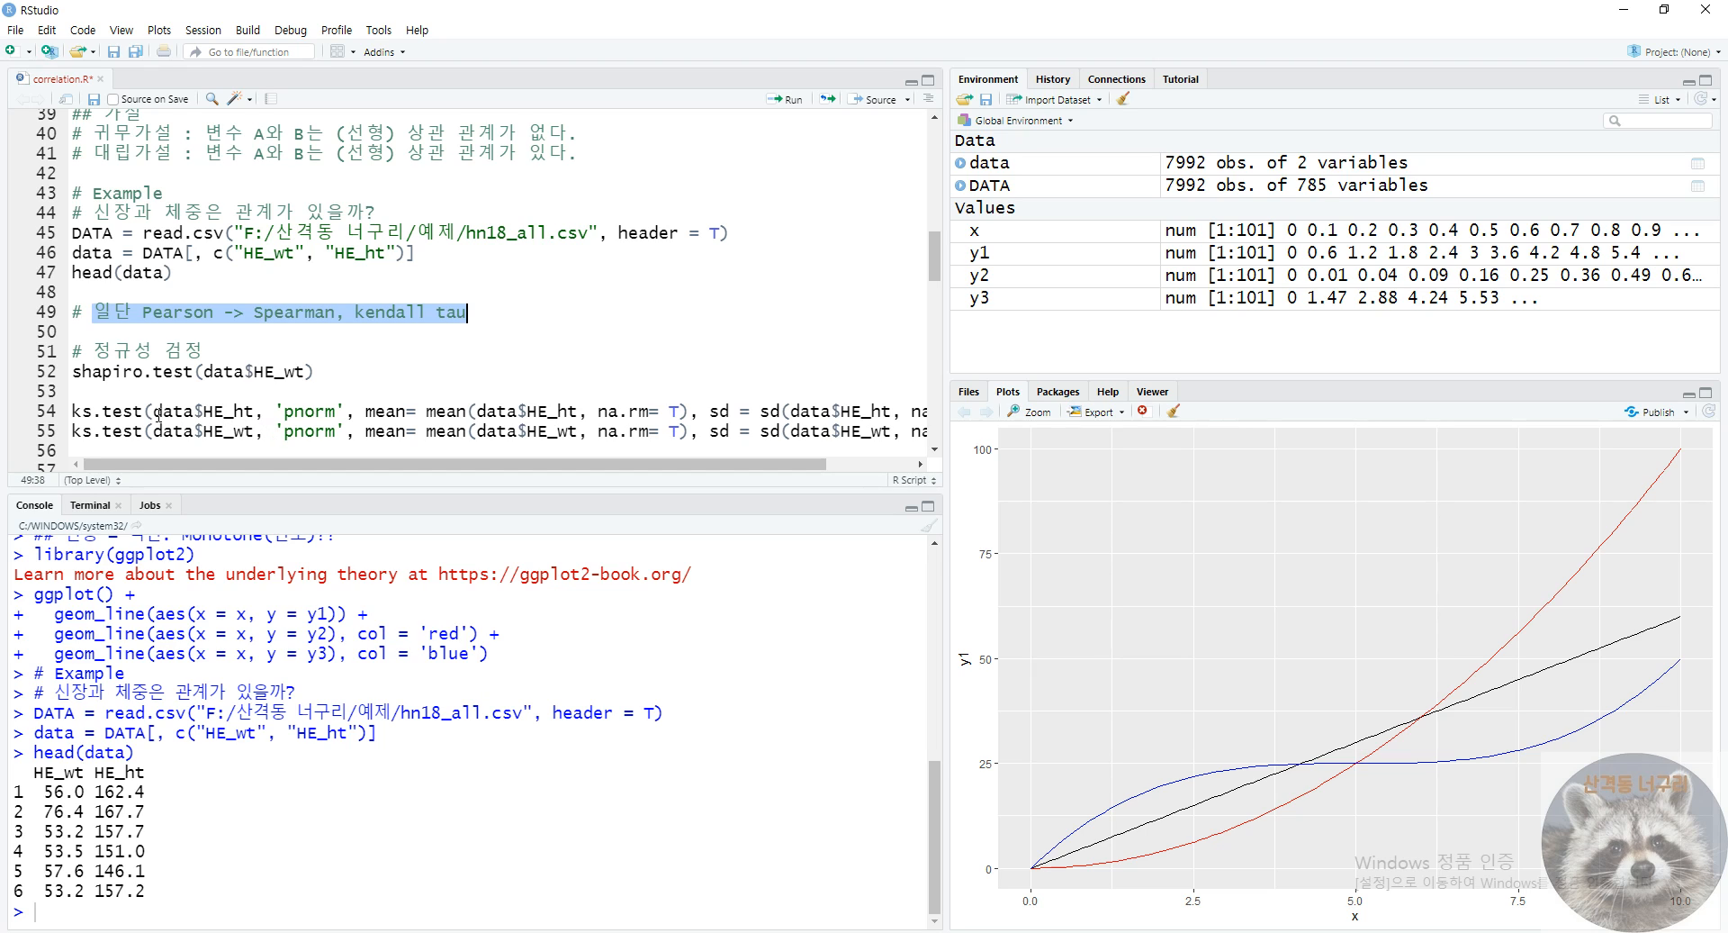
{"action": "triple_click", "coordinate": [180, 315]}
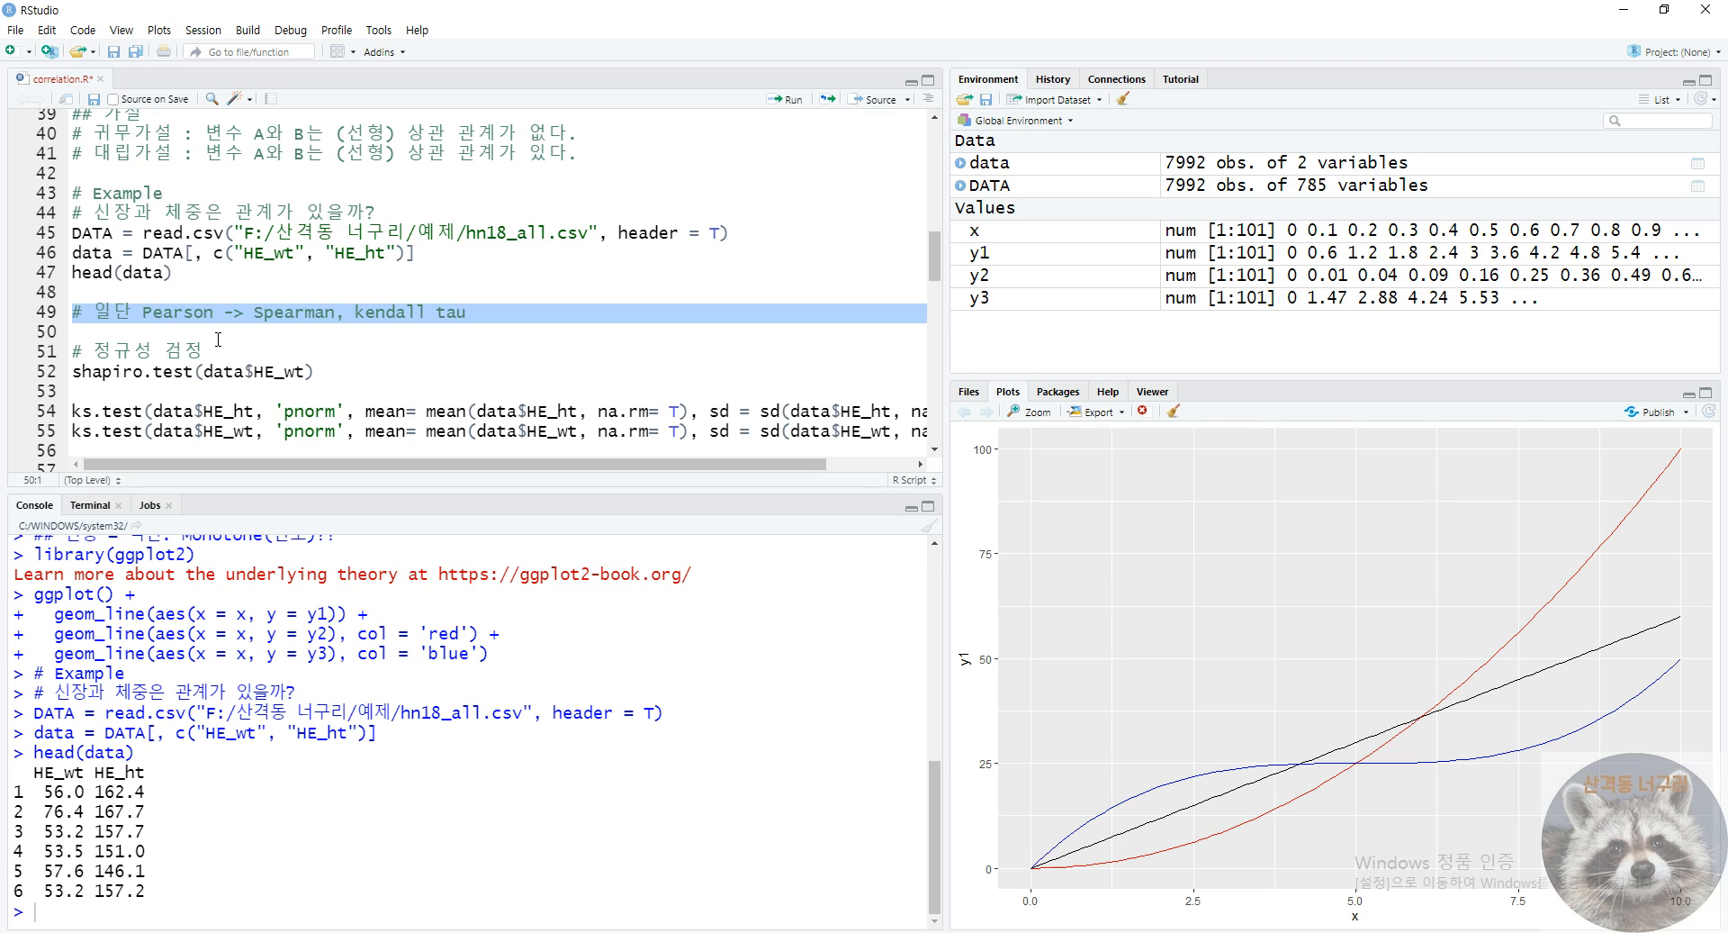
{"action": "left_click", "coordinate": [265, 333]}
{"action": "double_click", "coordinate": [262, 312]}
{"action": "left_click", "coordinate": [263, 311]}
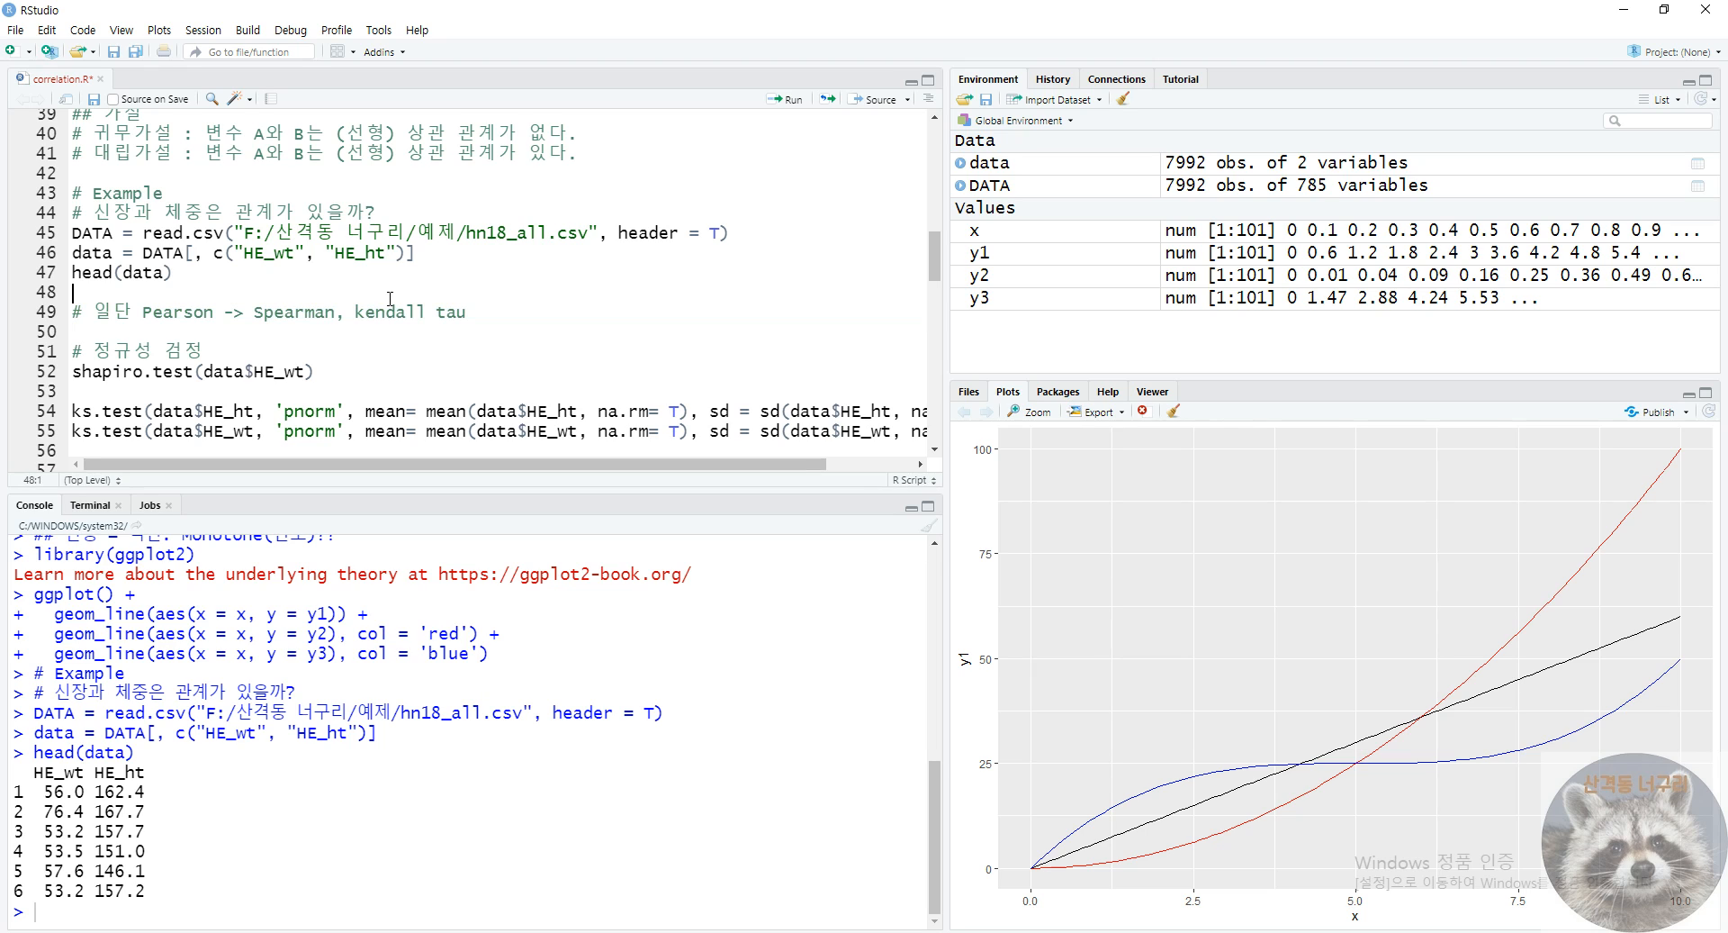
{"action": "double_click", "coordinate": [393, 311]}
{"action": "double_click", "coordinate": [443, 314]}
{"action": "double_click", "coordinate": [198, 312]}
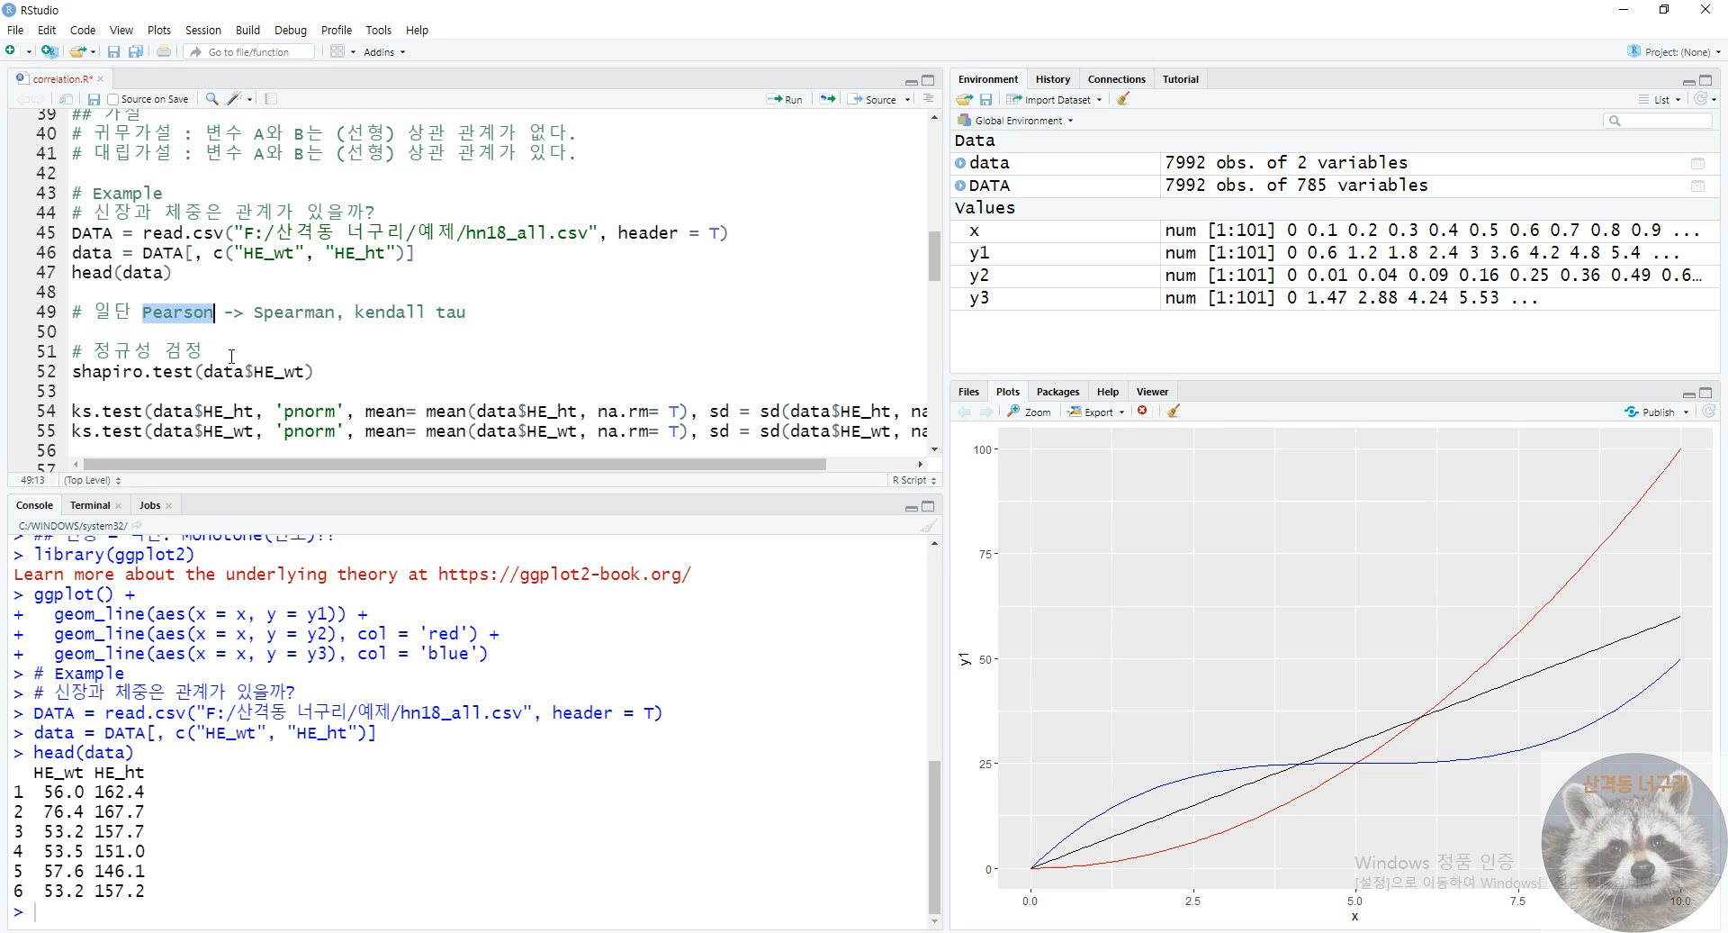
{"action": "left_click", "coordinate": [246, 370]}
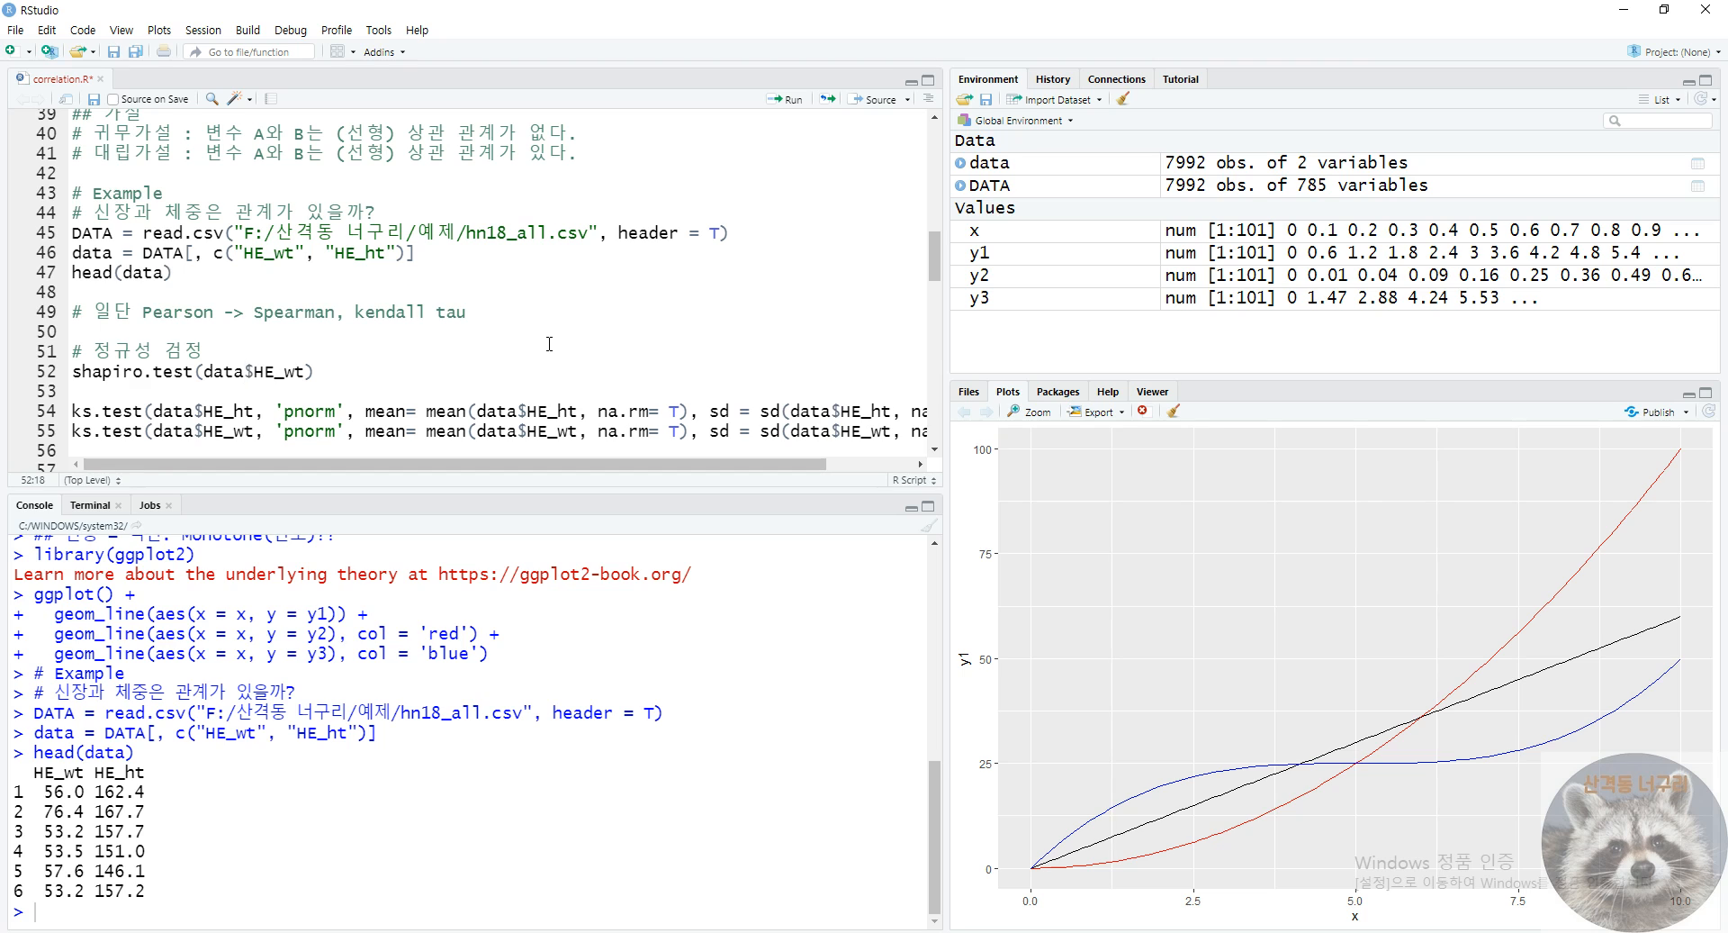
- Try to run the Shapiro-Wilk normality test on data$HE_wt and read the console response
{"action": "left_click", "coordinate": [248, 353]}
{"action": "key", "text": "ctrl+Return"}
{"action": "key", "text": "ctrl+Return"}
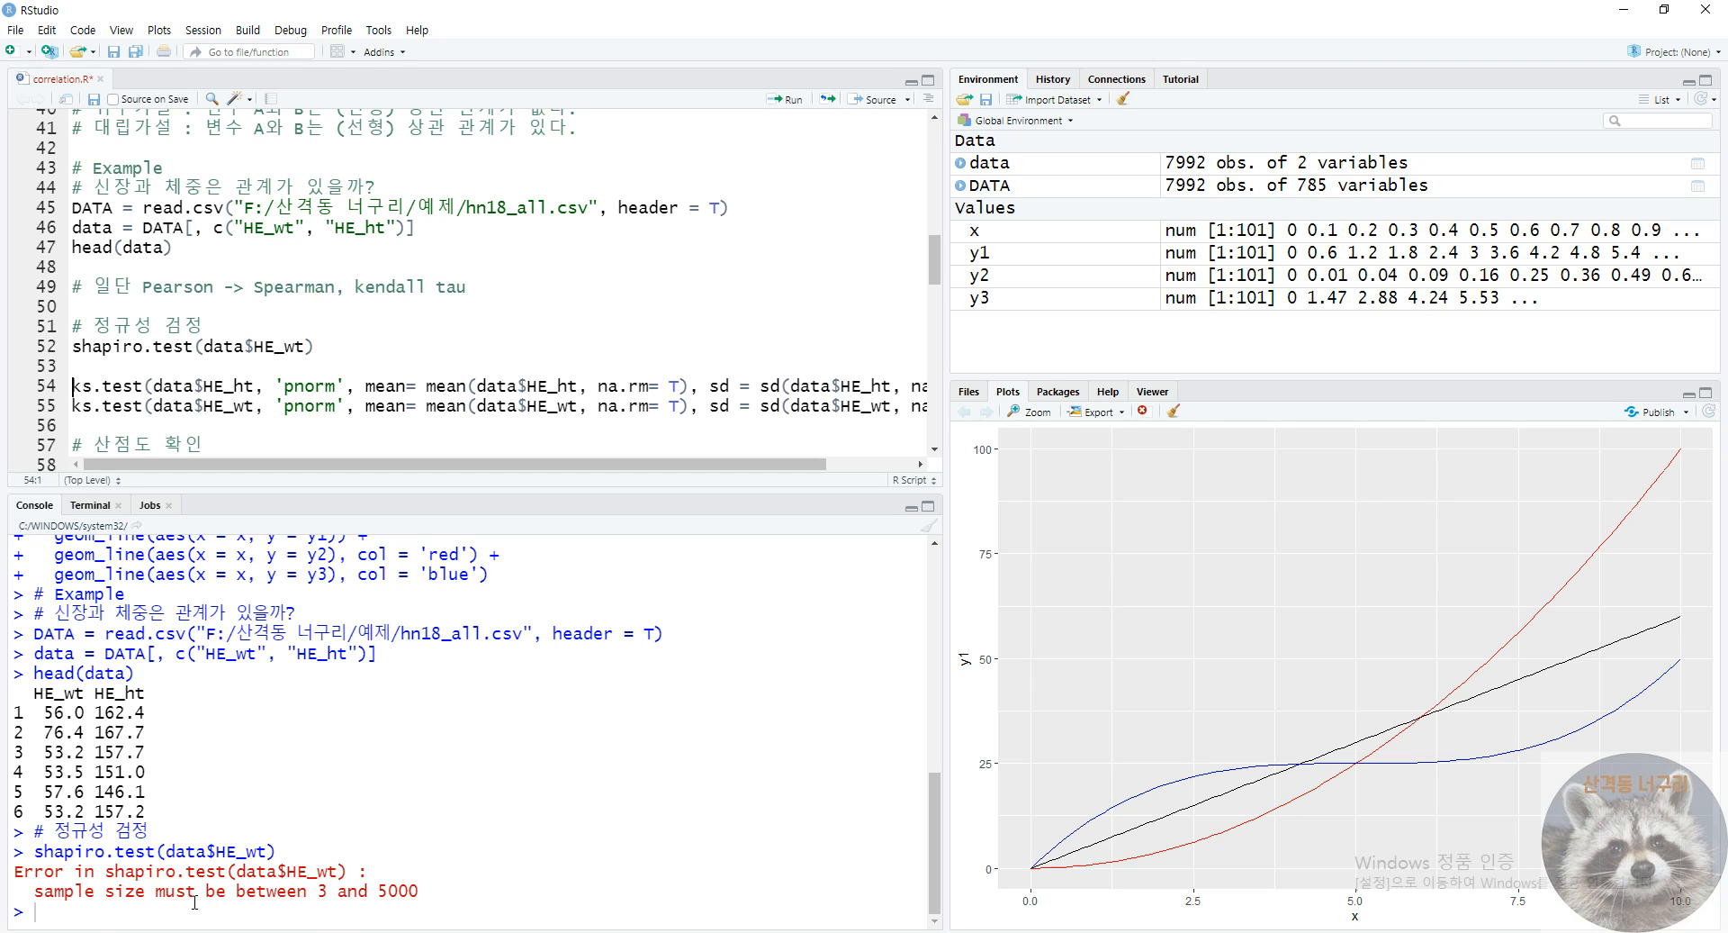
{"action": "left_click_drag", "start_coordinate": [101, 878], "coordinate": [416, 891]}
{"action": "left_click", "coordinate": [416, 891]}
- Run the ks.test normality checks on data$HE_ht and data$HE_wt against 'pnorm' with each variable's mean and standard deviation
{"action": "left_click", "coordinate": [320, 365]}
{"action": "left_click", "coordinate": [186, 380]}
{"action": "key", "text": "ctrl+Return"}
{"action": "key", "text": "ctrl+Return"}
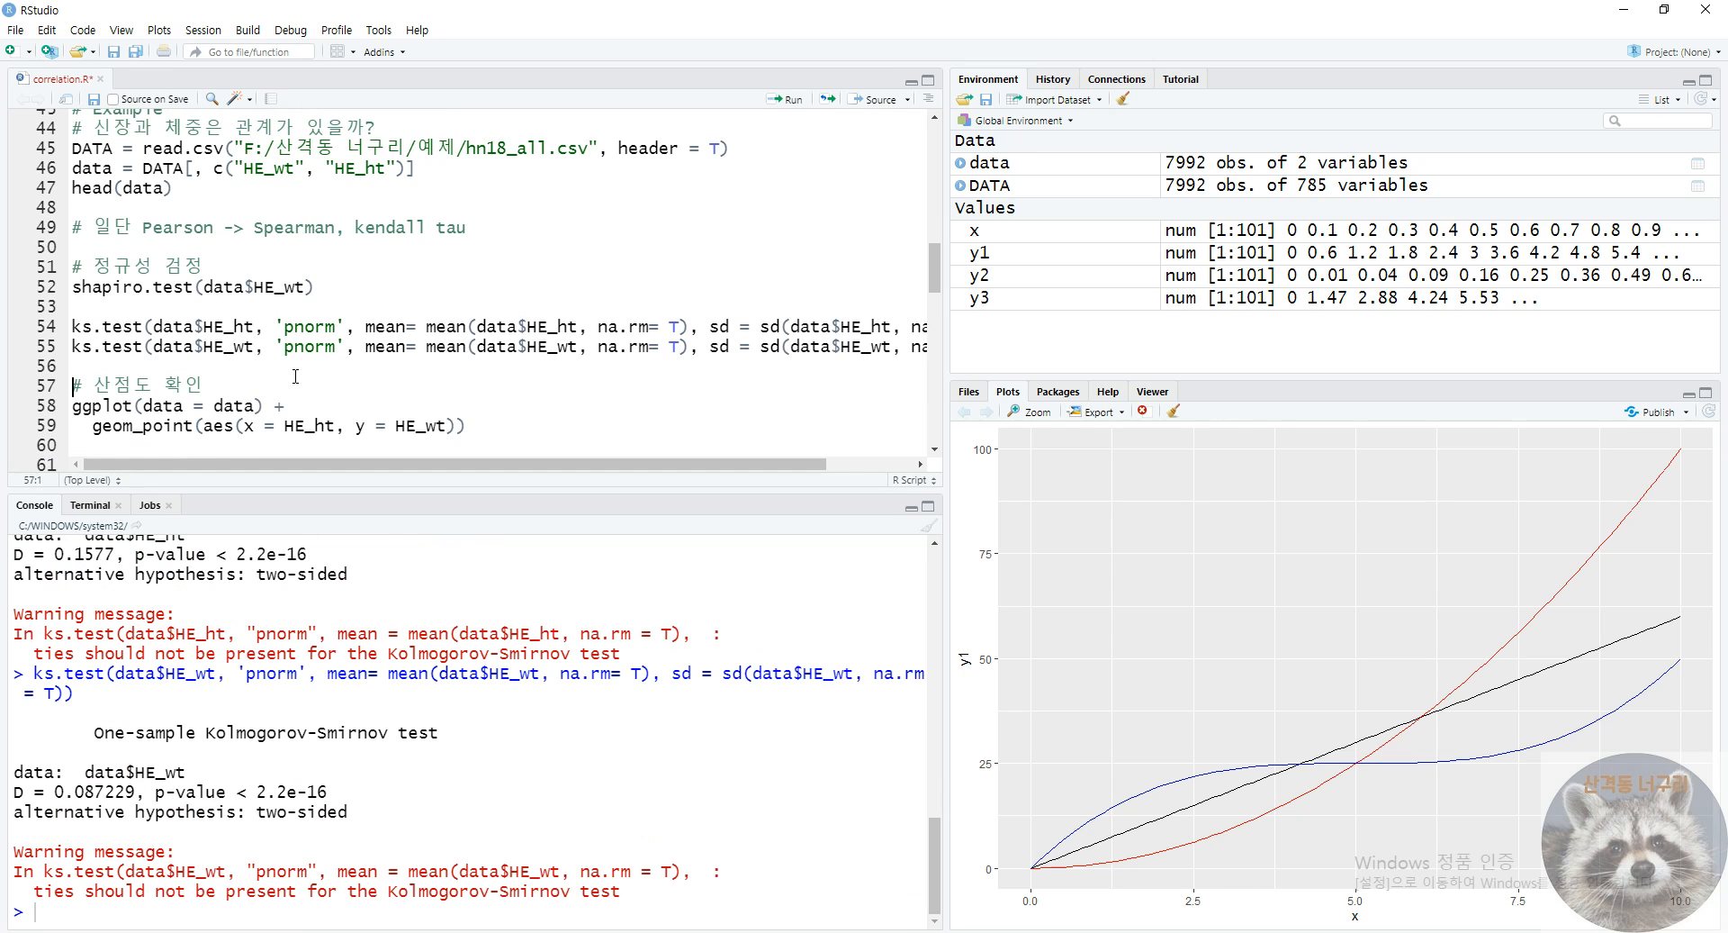
- Examine the D statistics in the Kolmogorov-Smirnov outputs for HE_ht and HE_wt alongside the ks.test code
{"action": "scroll", "coordinate": [116, 725], "scroll_direction": "up", "scroll_amount": 2}
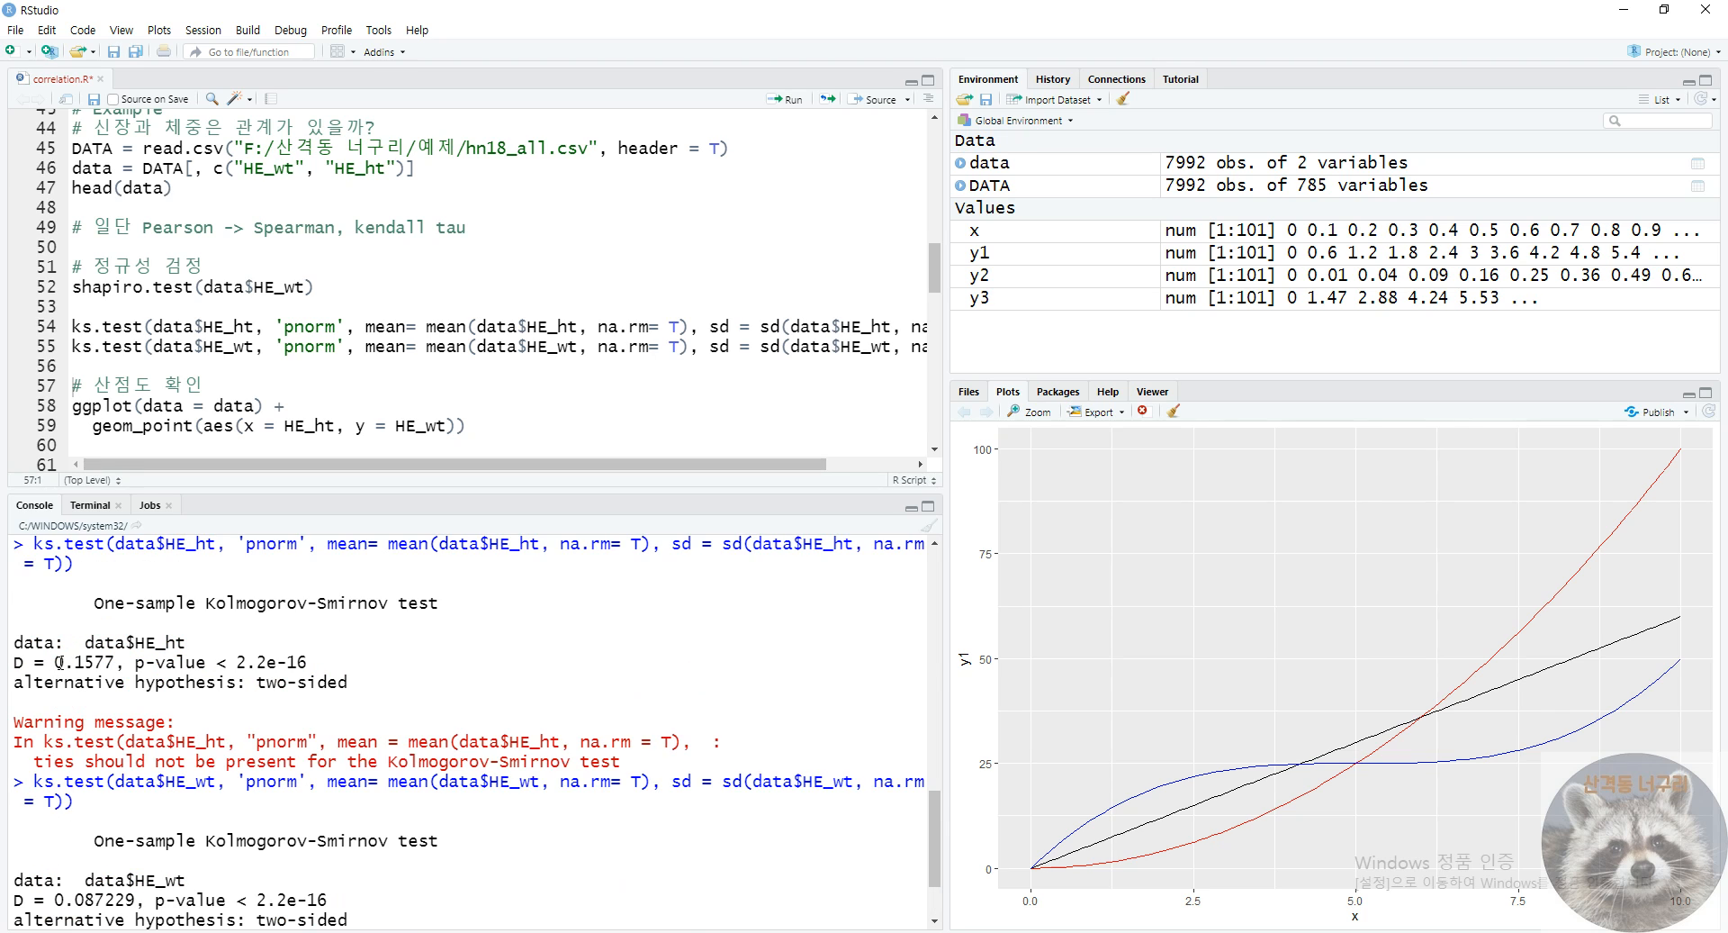
{"action": "scroll", "coordinate": [230, 703], "scroll_direction": "up", "scroll_amount": 1}
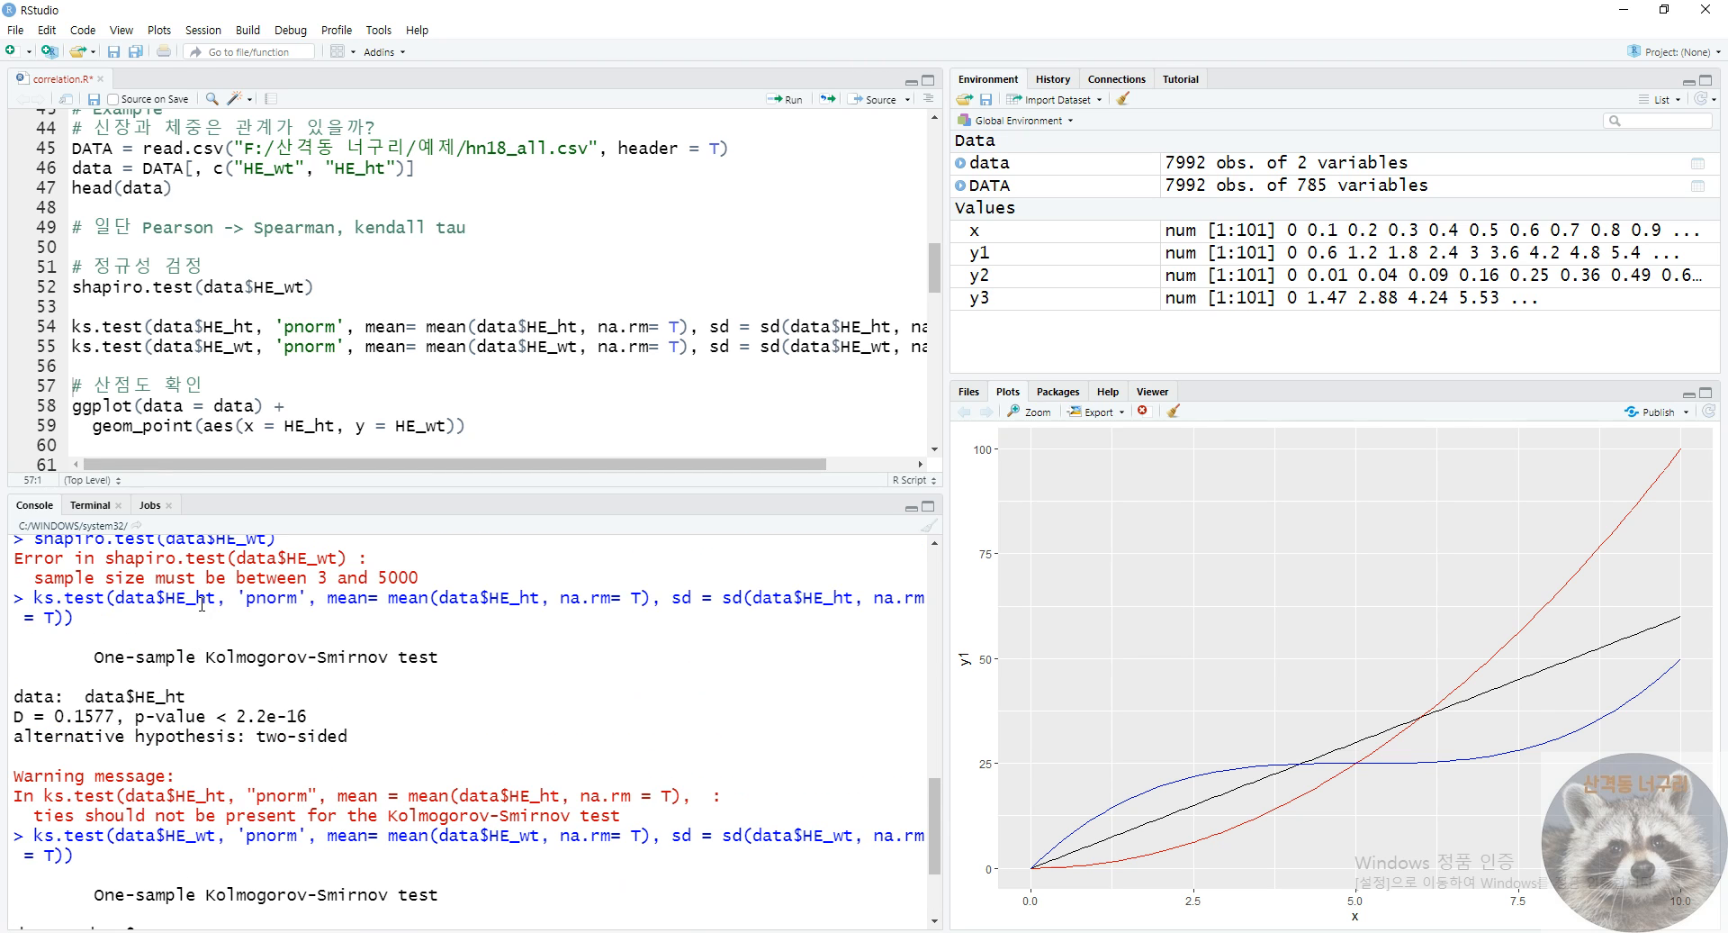
{"action": "left_click_drag", "start_coordinate": [60, 715], "coordinate": [118, 715]}
{"action": "left_click", "coordinate": [61, 327]}
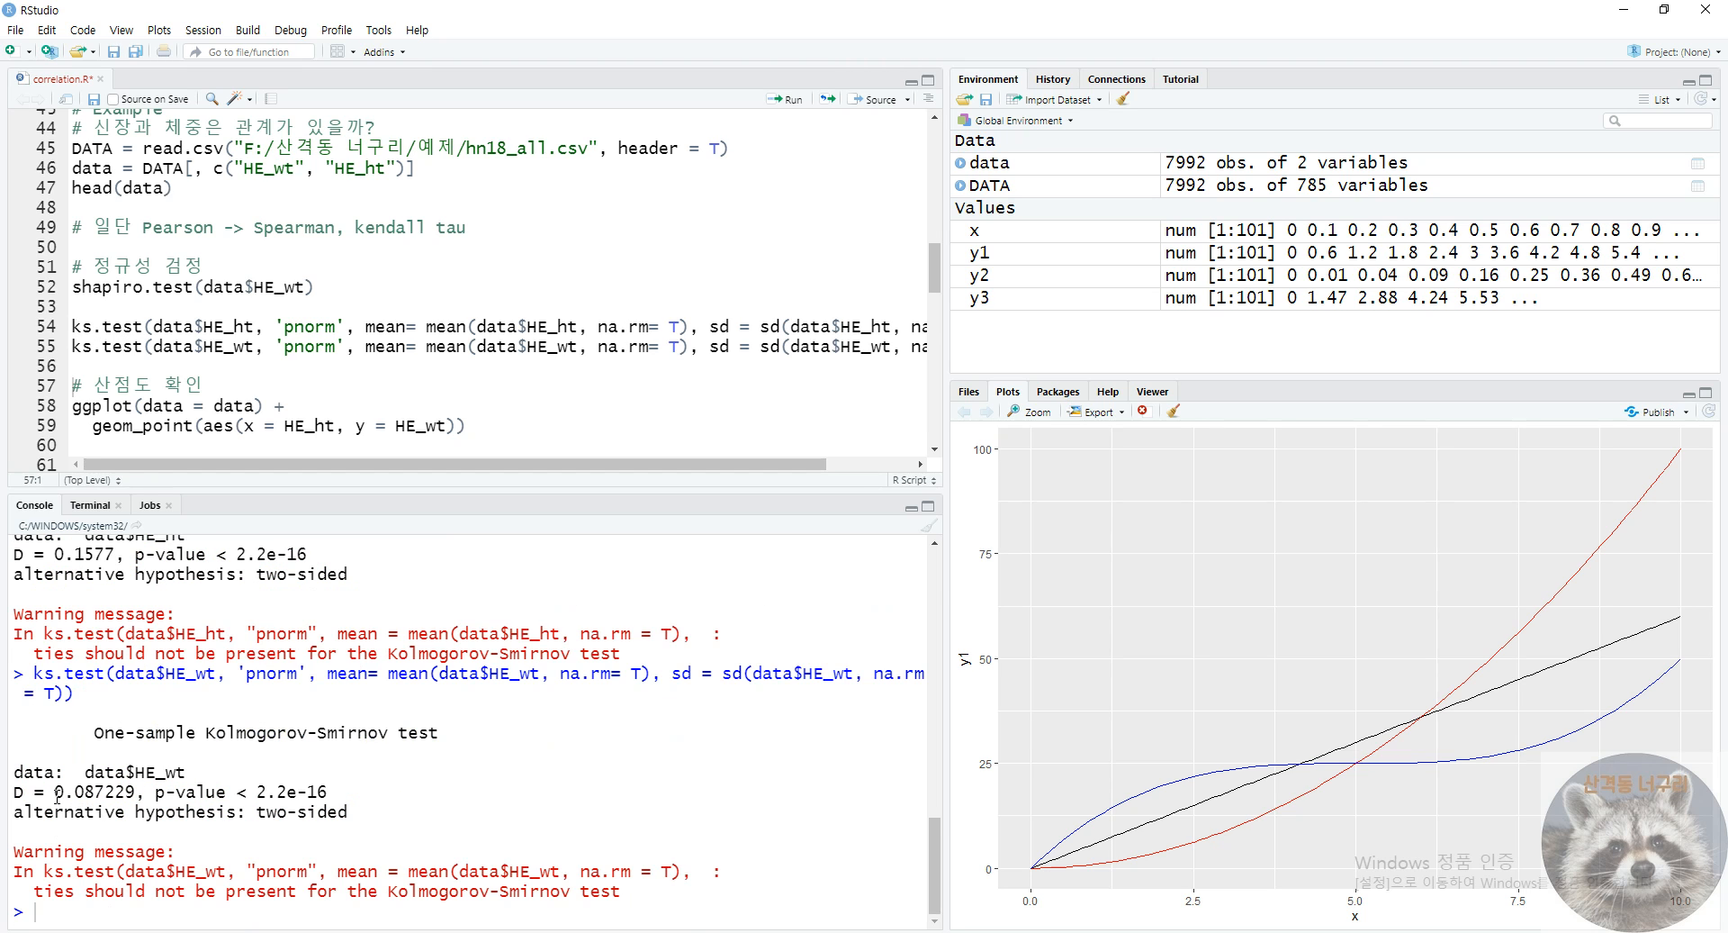
{"action": "left_click_drag", "start_coordinate": [77, 796], "coordinate": [139, 795]}
{"action": "left_click_drag", "start_coordinate": [72, 321], "coordinate": [240, 362]}
{"action": "left_click", "coordinate": [243, 364]}
- Run the ggplot scatter plot of HE_wt against HE_ht, view it enlarged and close the enlarged view
{"action": "left_click", "coordinate": [123, 406]}
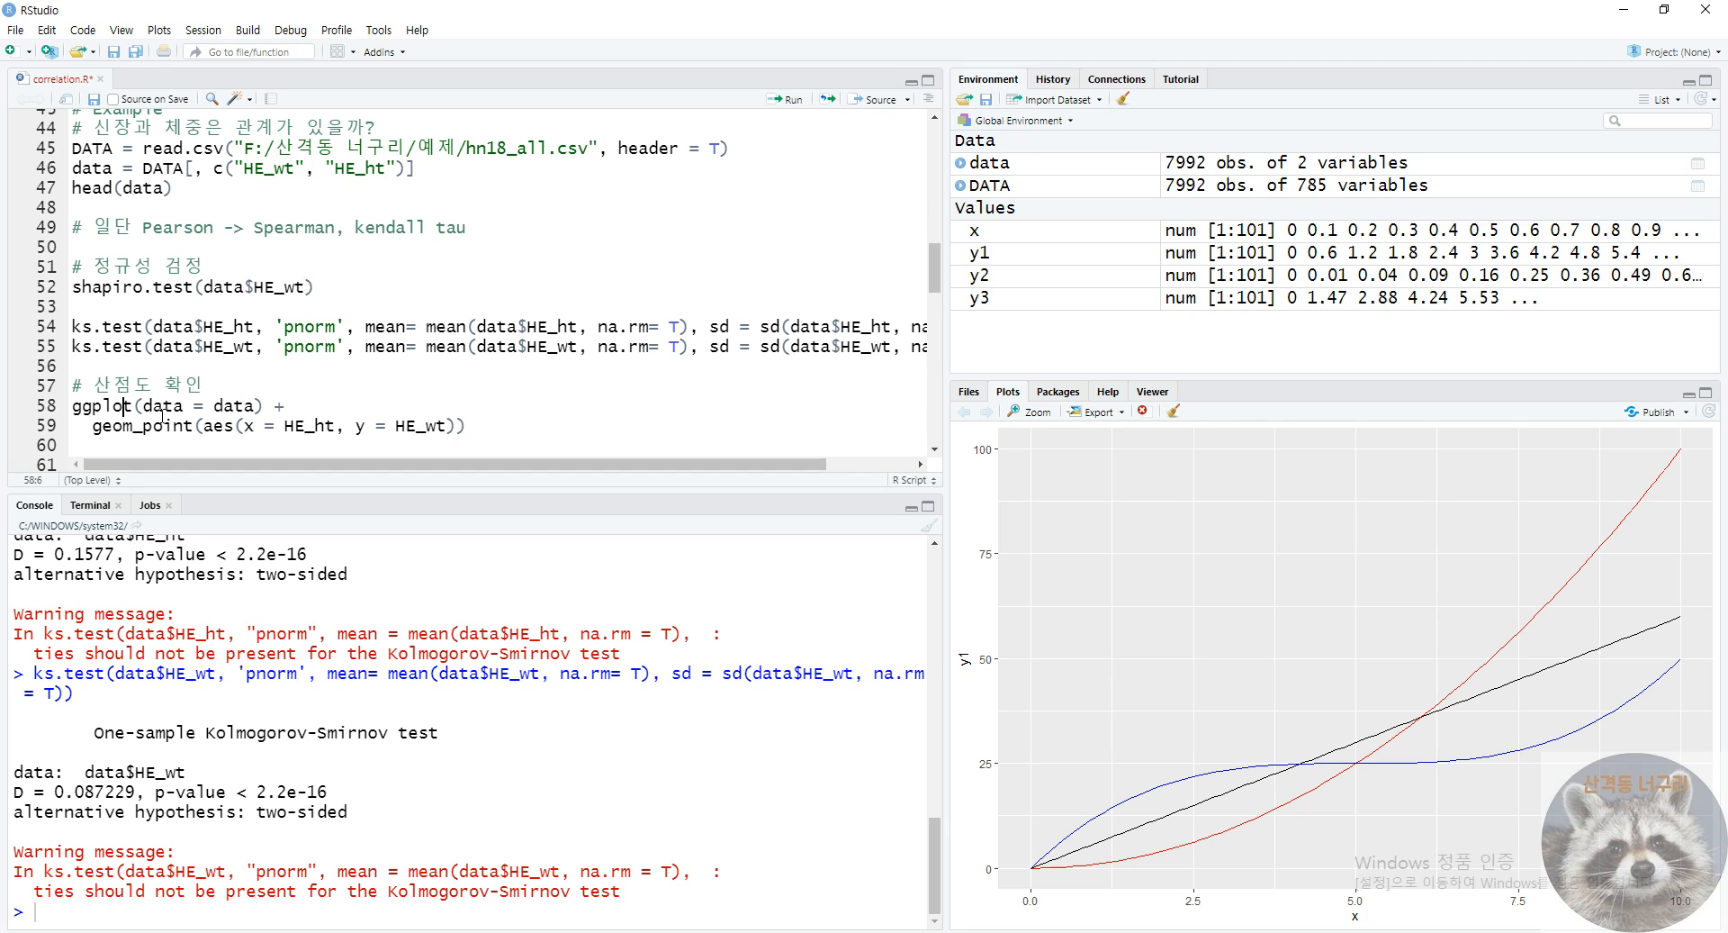
{"action": "left_click", "coordinate": [107, 407]}
{"action": "scroll", "coordinate": [162, 405], "scroll_direction": "down", "scroll_amount": 2}
{"action": "key", "text": "ctrl+Return"}
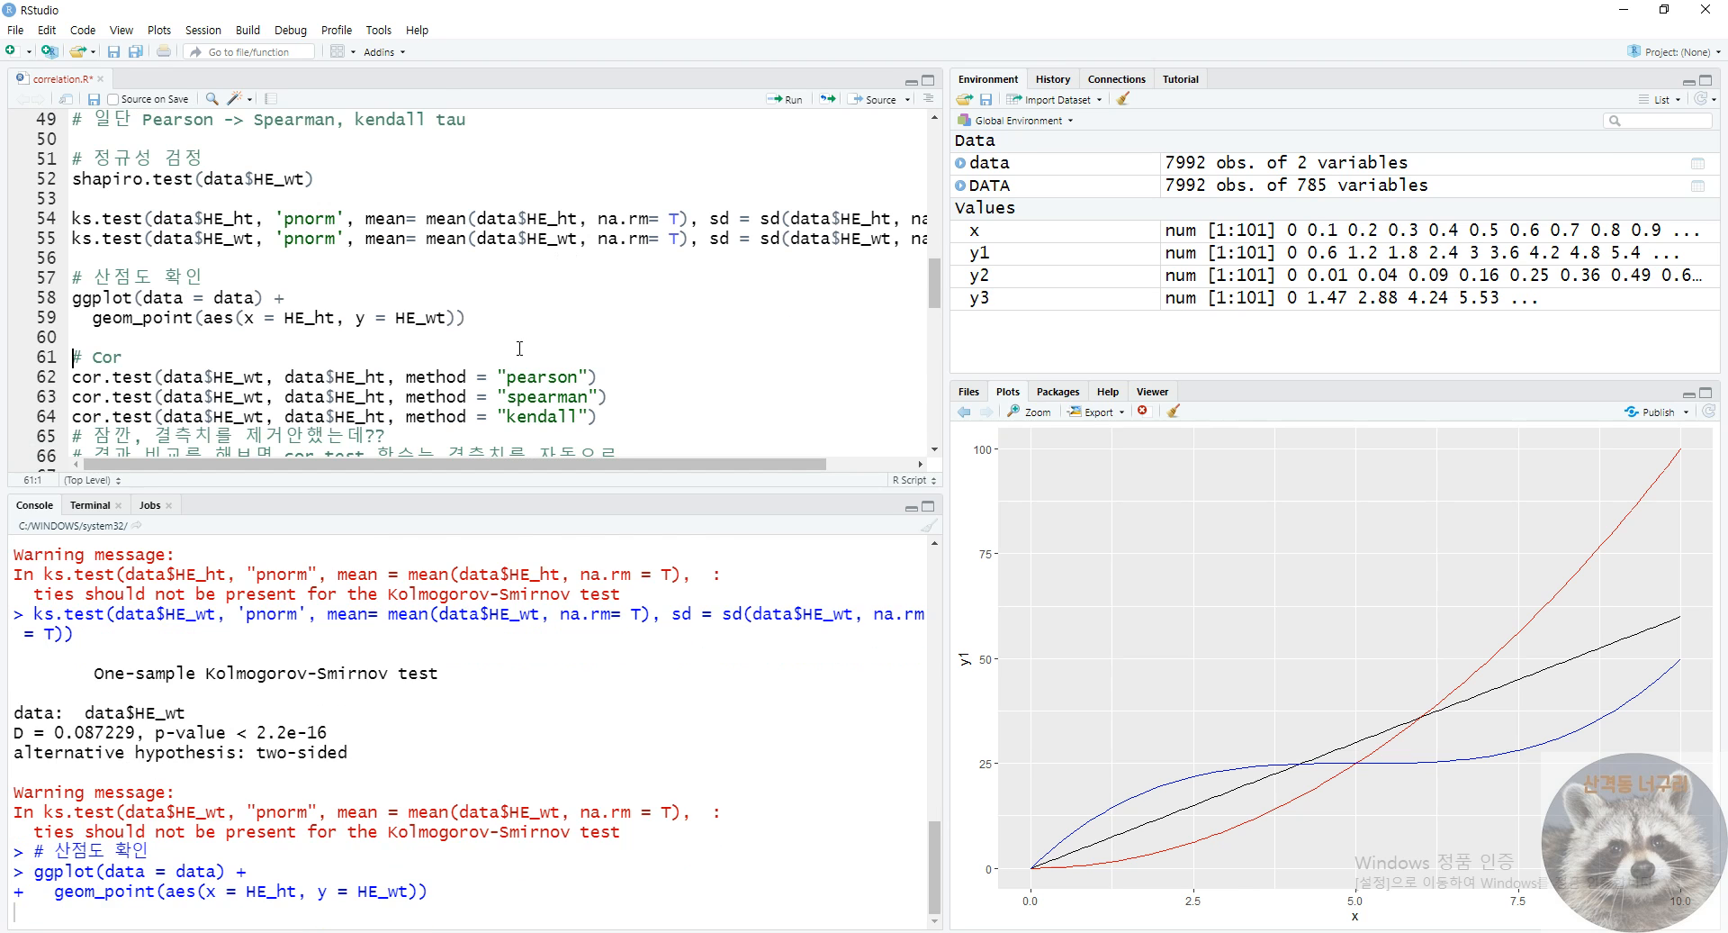
{"action": "left_click", "coordinate": [1042, 413]}
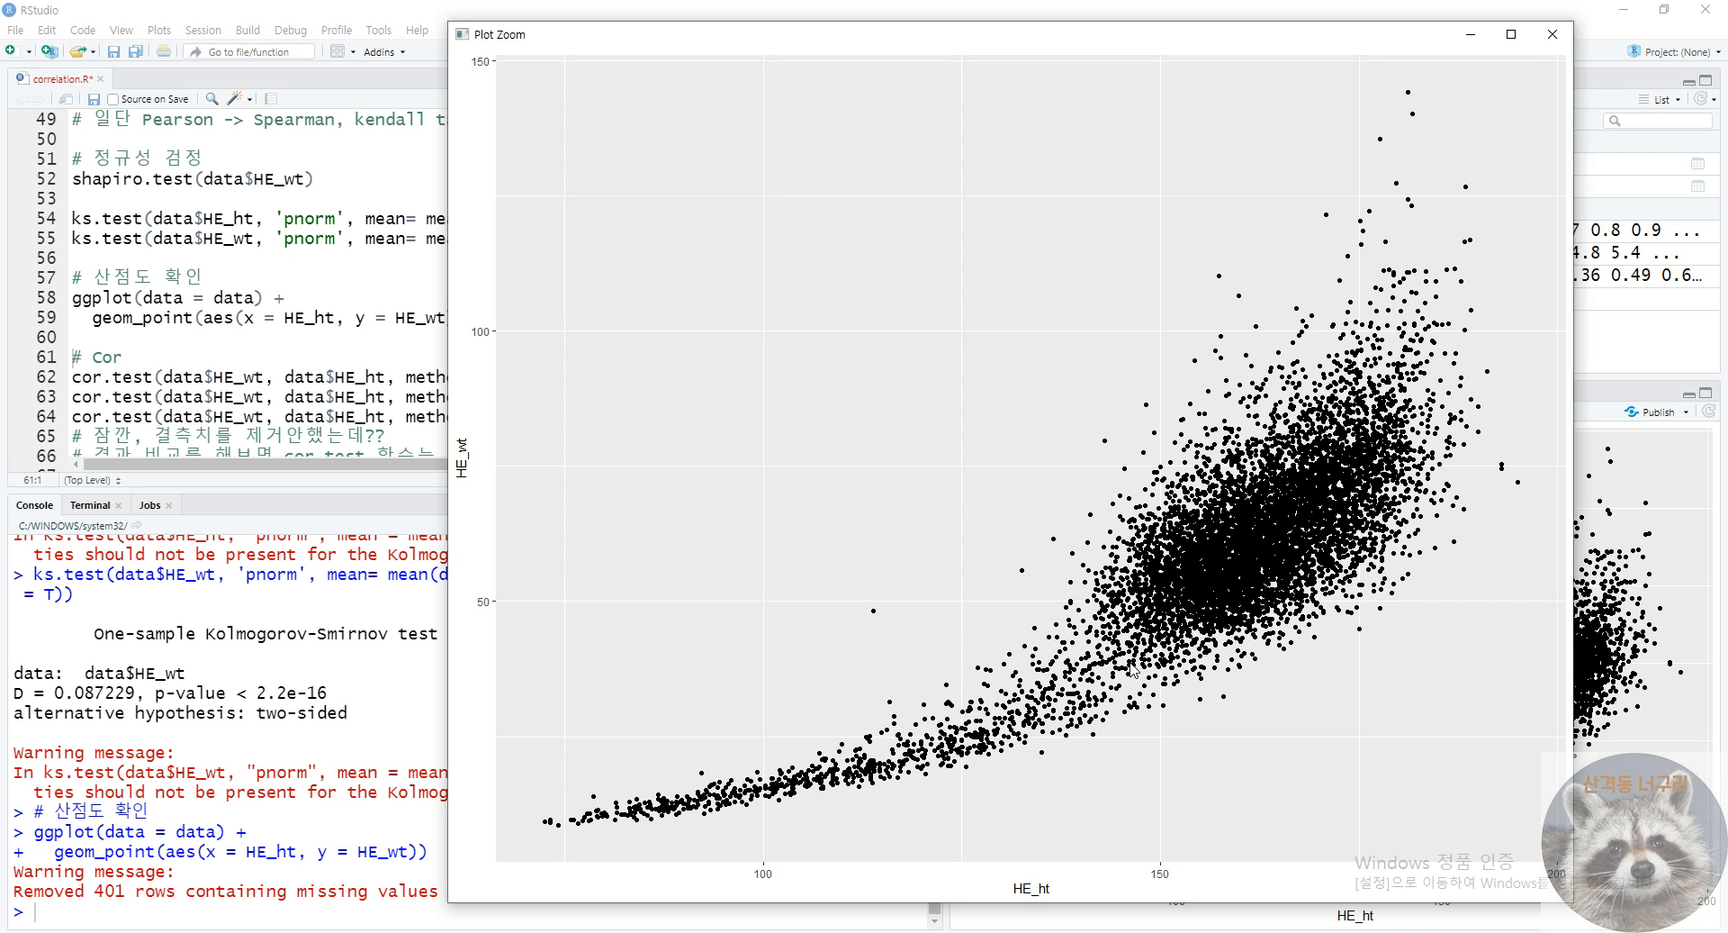
{"action": "left_click", "coordinate": [1554, 36]}
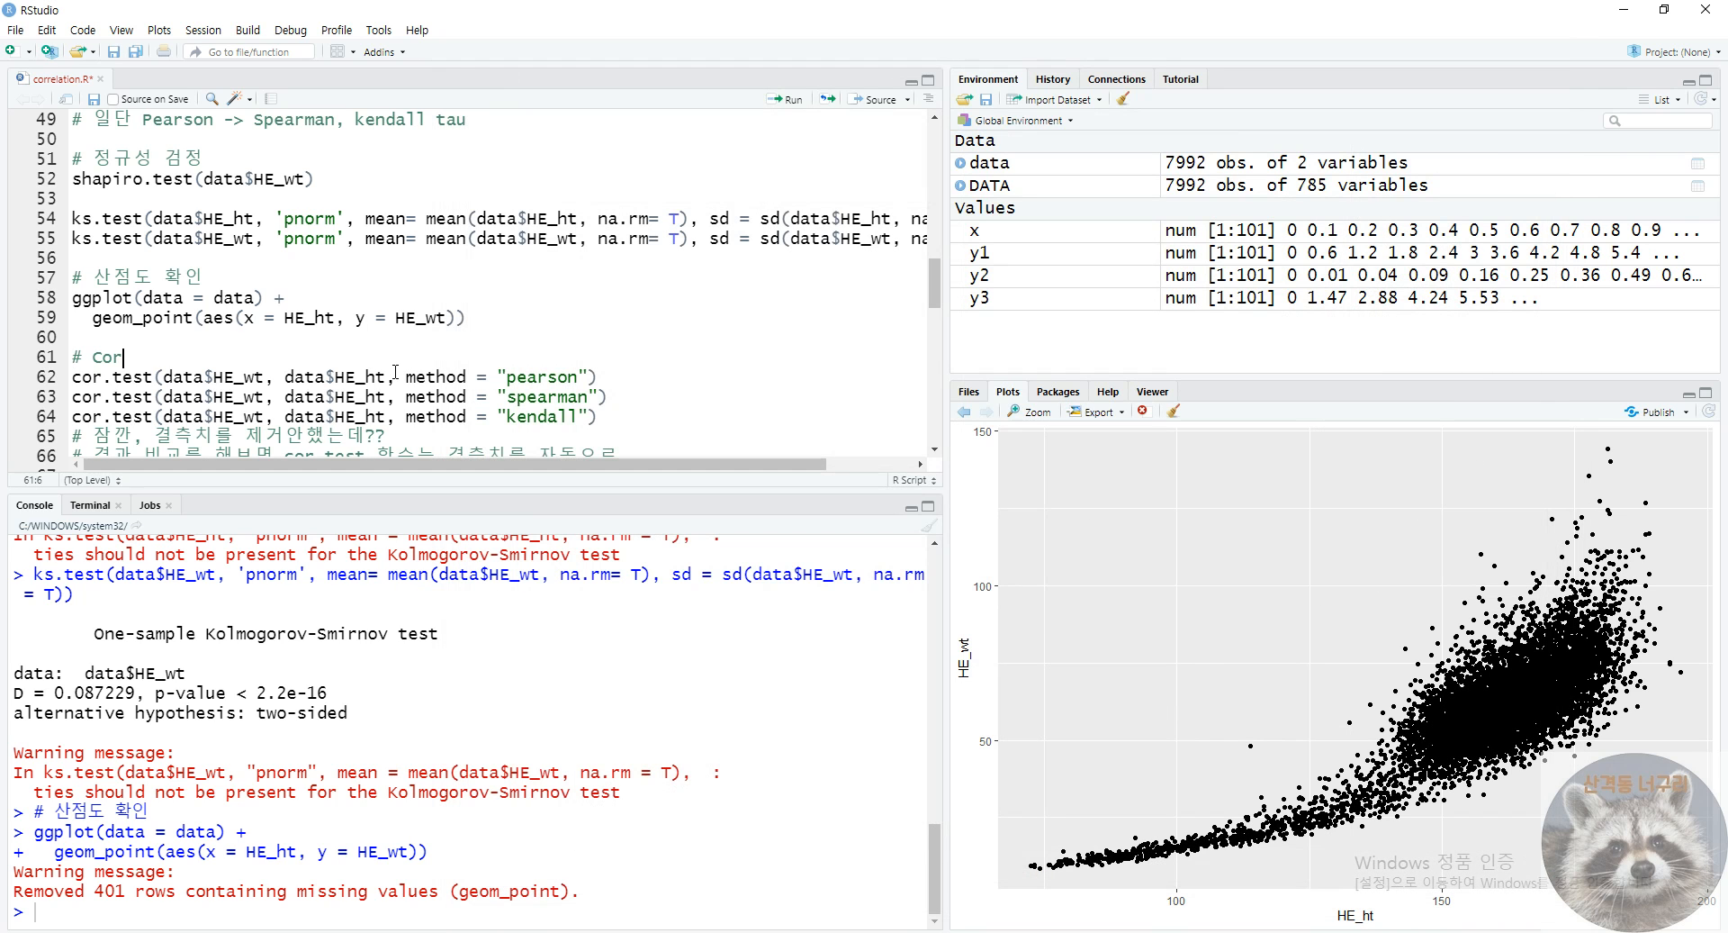
- Examine the pearson, spearman and kendall method options in the cor.test calls on lines 62 to 64
{"action": "scroll", "coordinate": [395, 371], "scroll_direction": "down", "scroll_amount": 1}
{"action": "scroll", "coordinate": [363, 397], "scroll_direction": "up", "scroll_amount": 2}
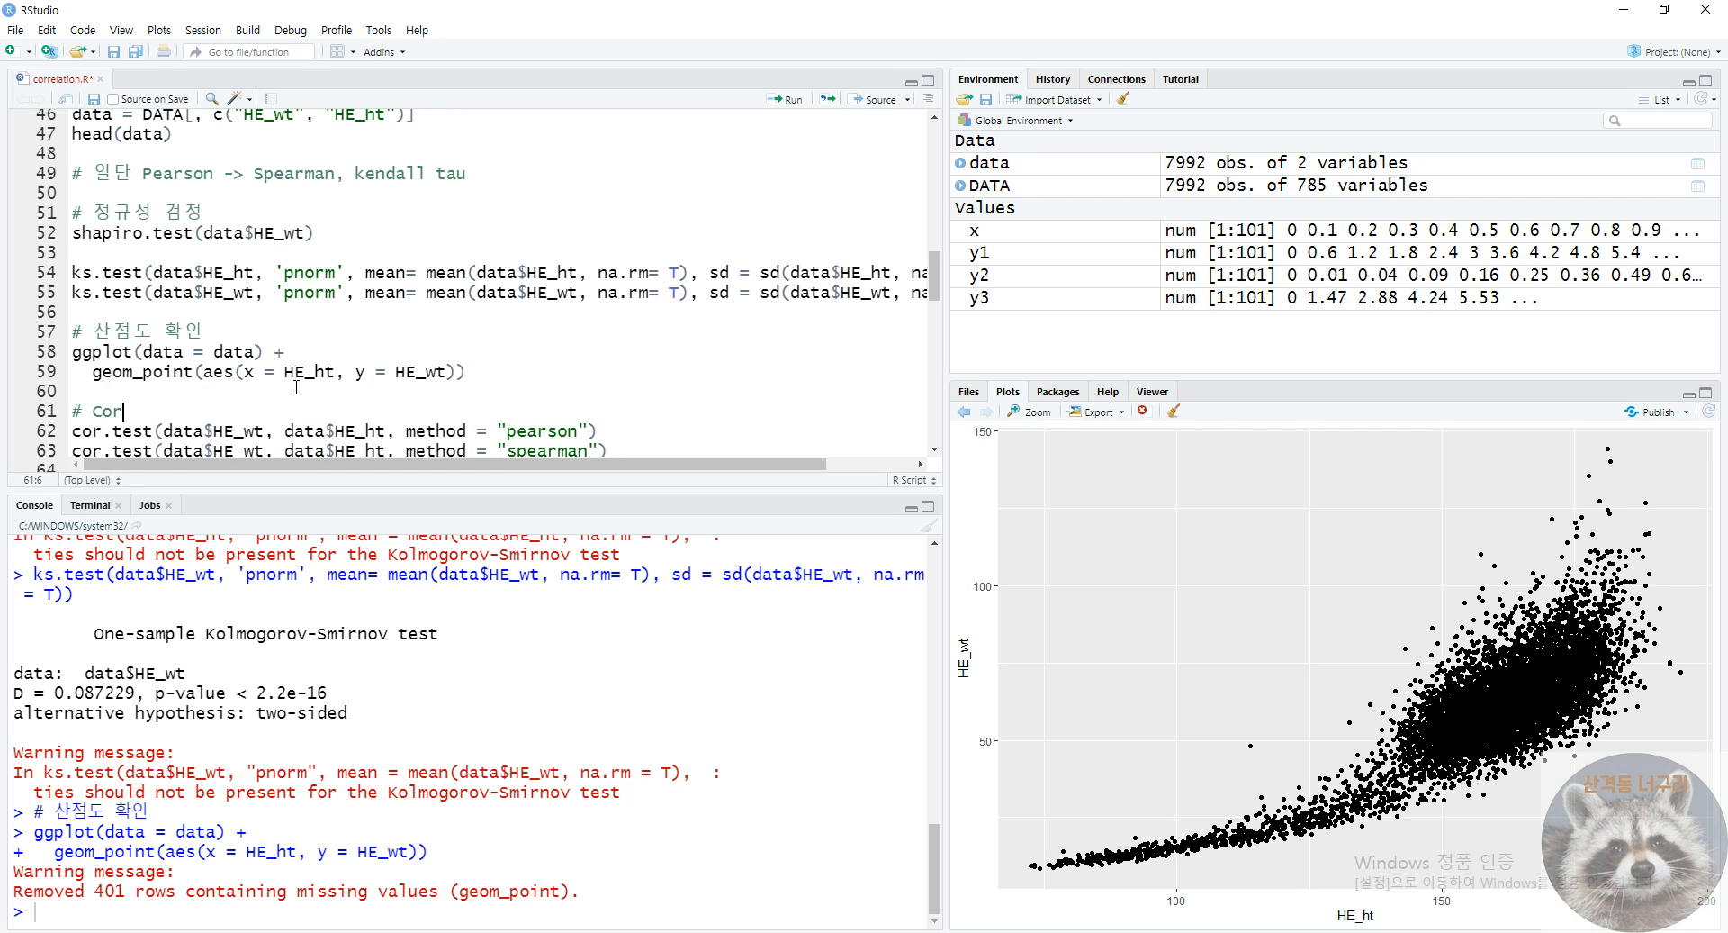
{"action": "scroll", "coordinate": [297, 377], "scroll_direction": "down", "scroll_amount": 1}
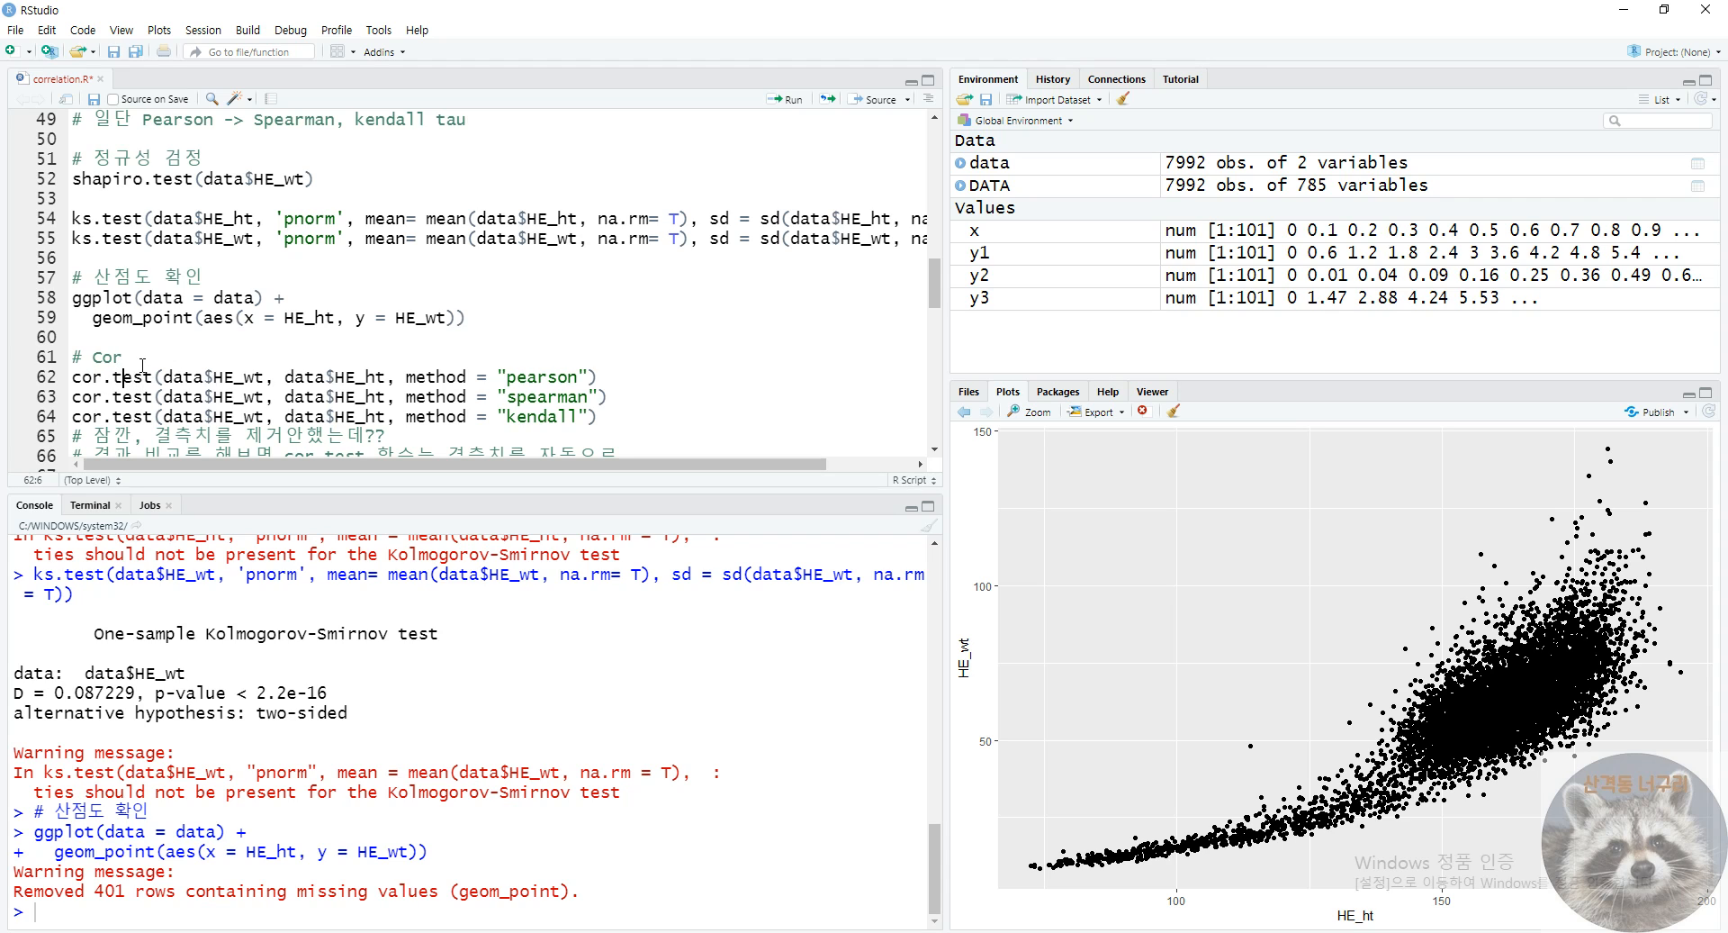
{"action": "left_click", "coordinate": [142, 364]}
{"action": "double_click", "coordinate": [551, 378]}
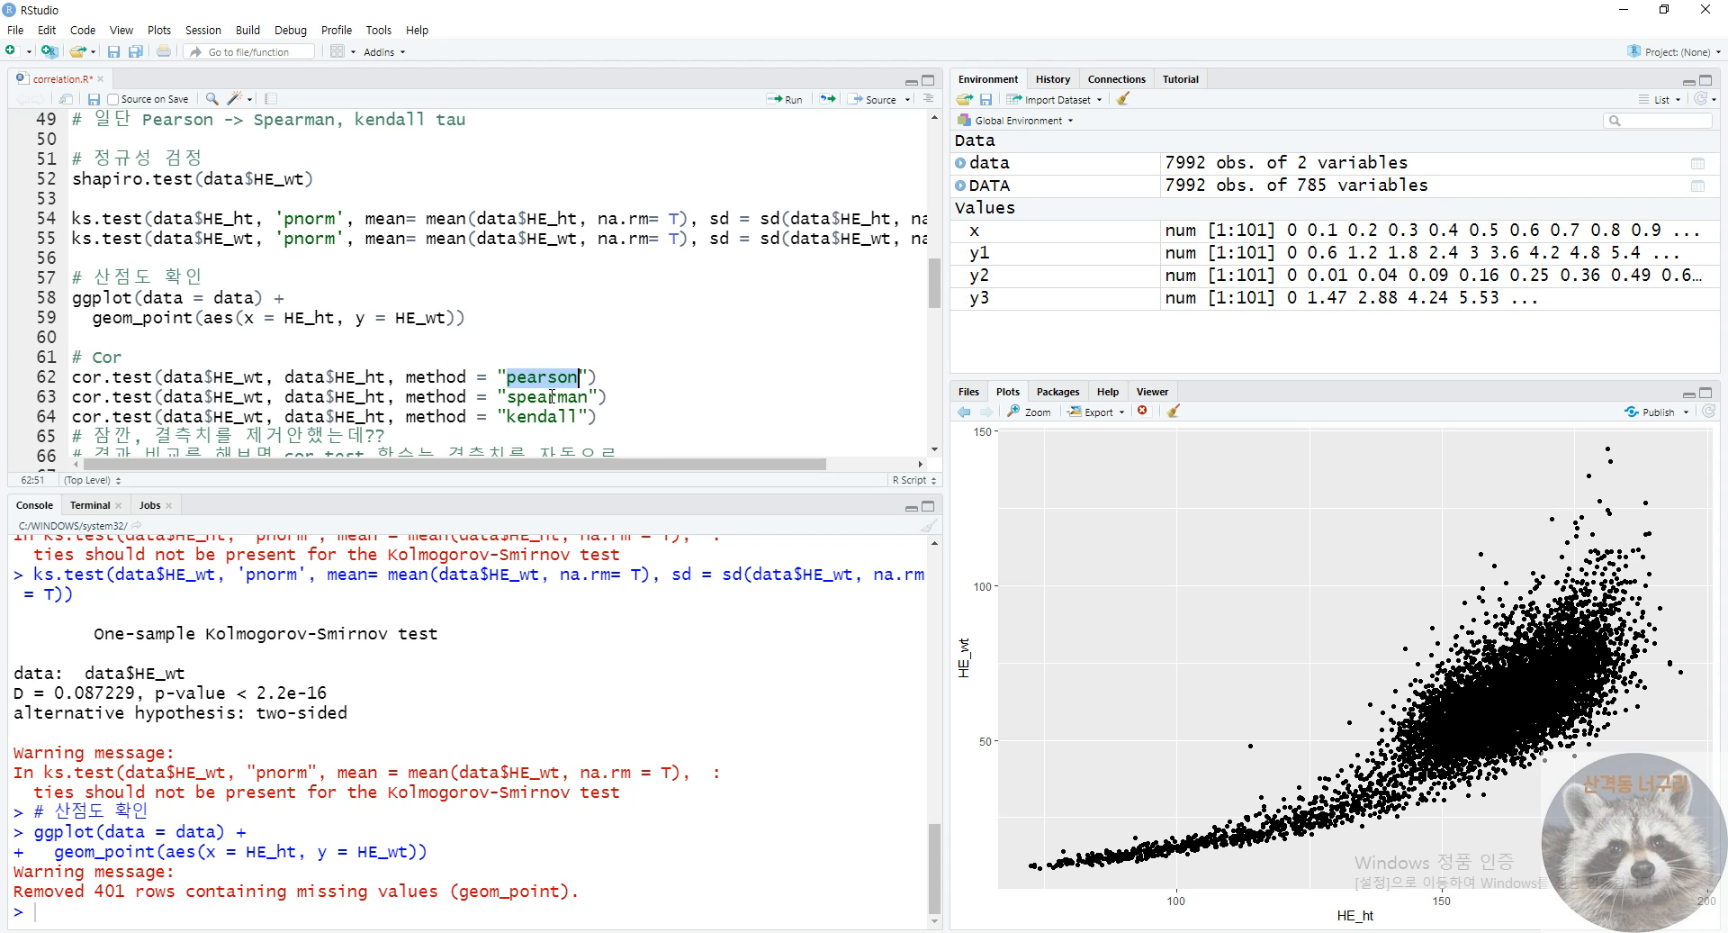
{"action": "double_click", "coordinate": [551, 395]}
{"action": "double_click", "coordinate": [538, 416]}
{"action": "double_click", "coordinate": [544, 395]}
{"action": "double_click", "coordinate": [545, 376]}
{"action": "left_click", "coordinate": [470, 365]}
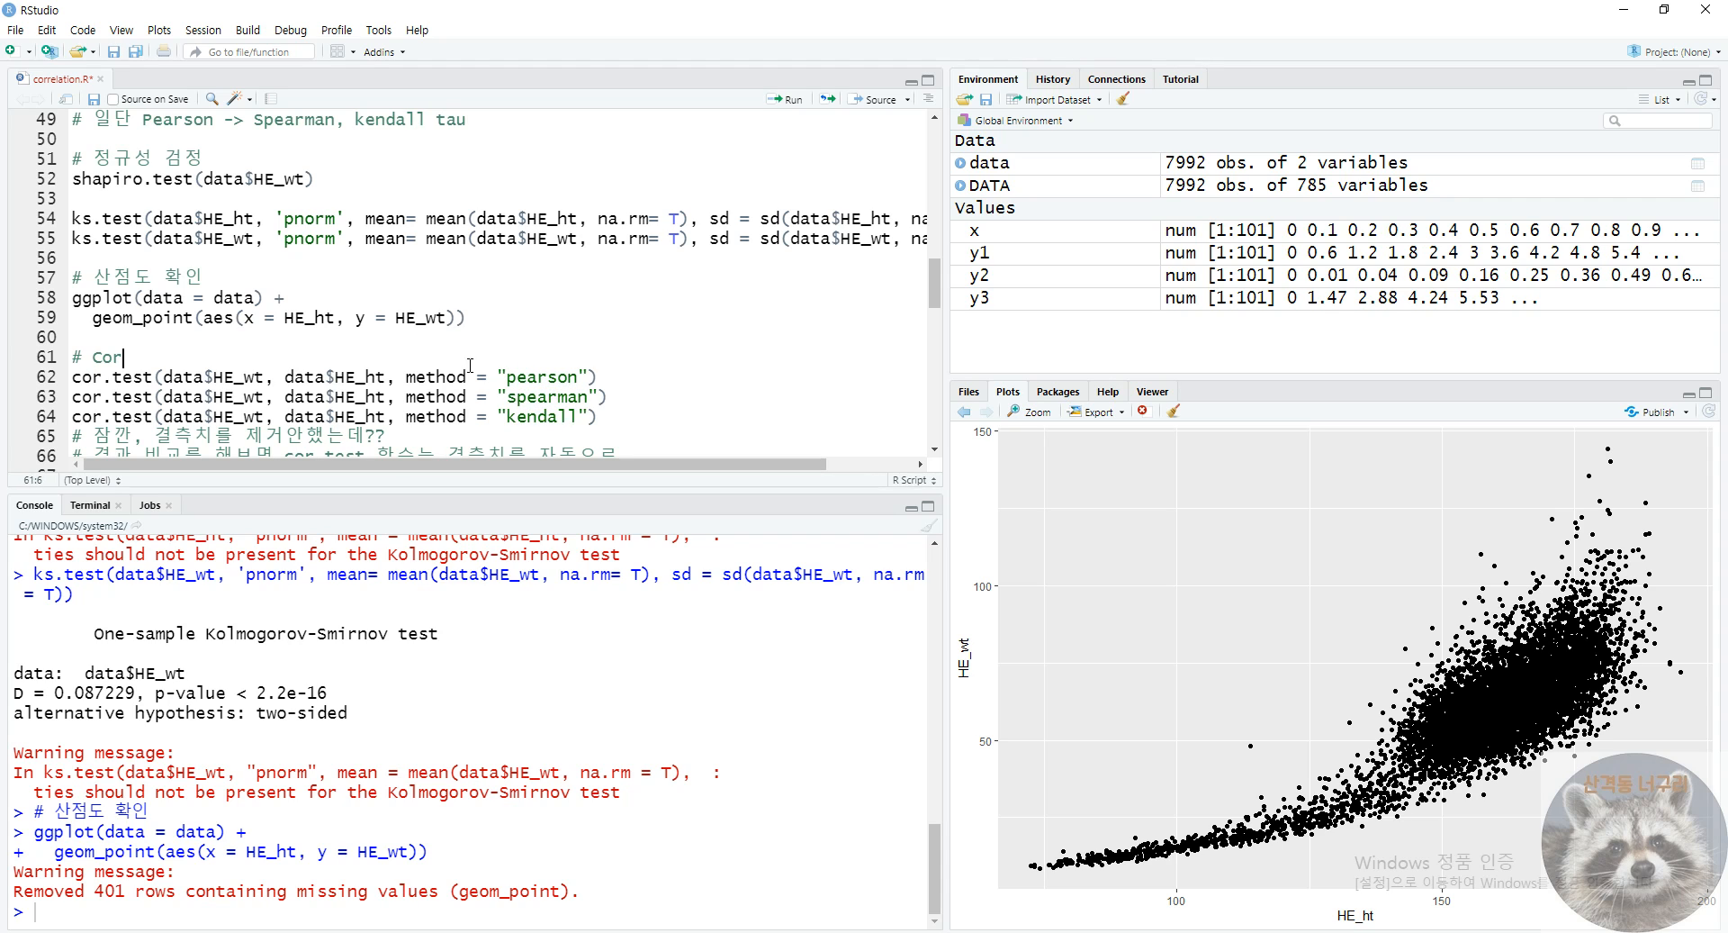
- Run cor.test on data$HE_wt and data$HE_ht with the pearson method
{"action": "double_click", "coordinate": [100, 376]}
{"action": "left_click", "coordinate": [99, 392]}
{"action": "left_click", "coordinate": [136, 381]}
{"action": "double_click", "coordinate": [126, 378]}
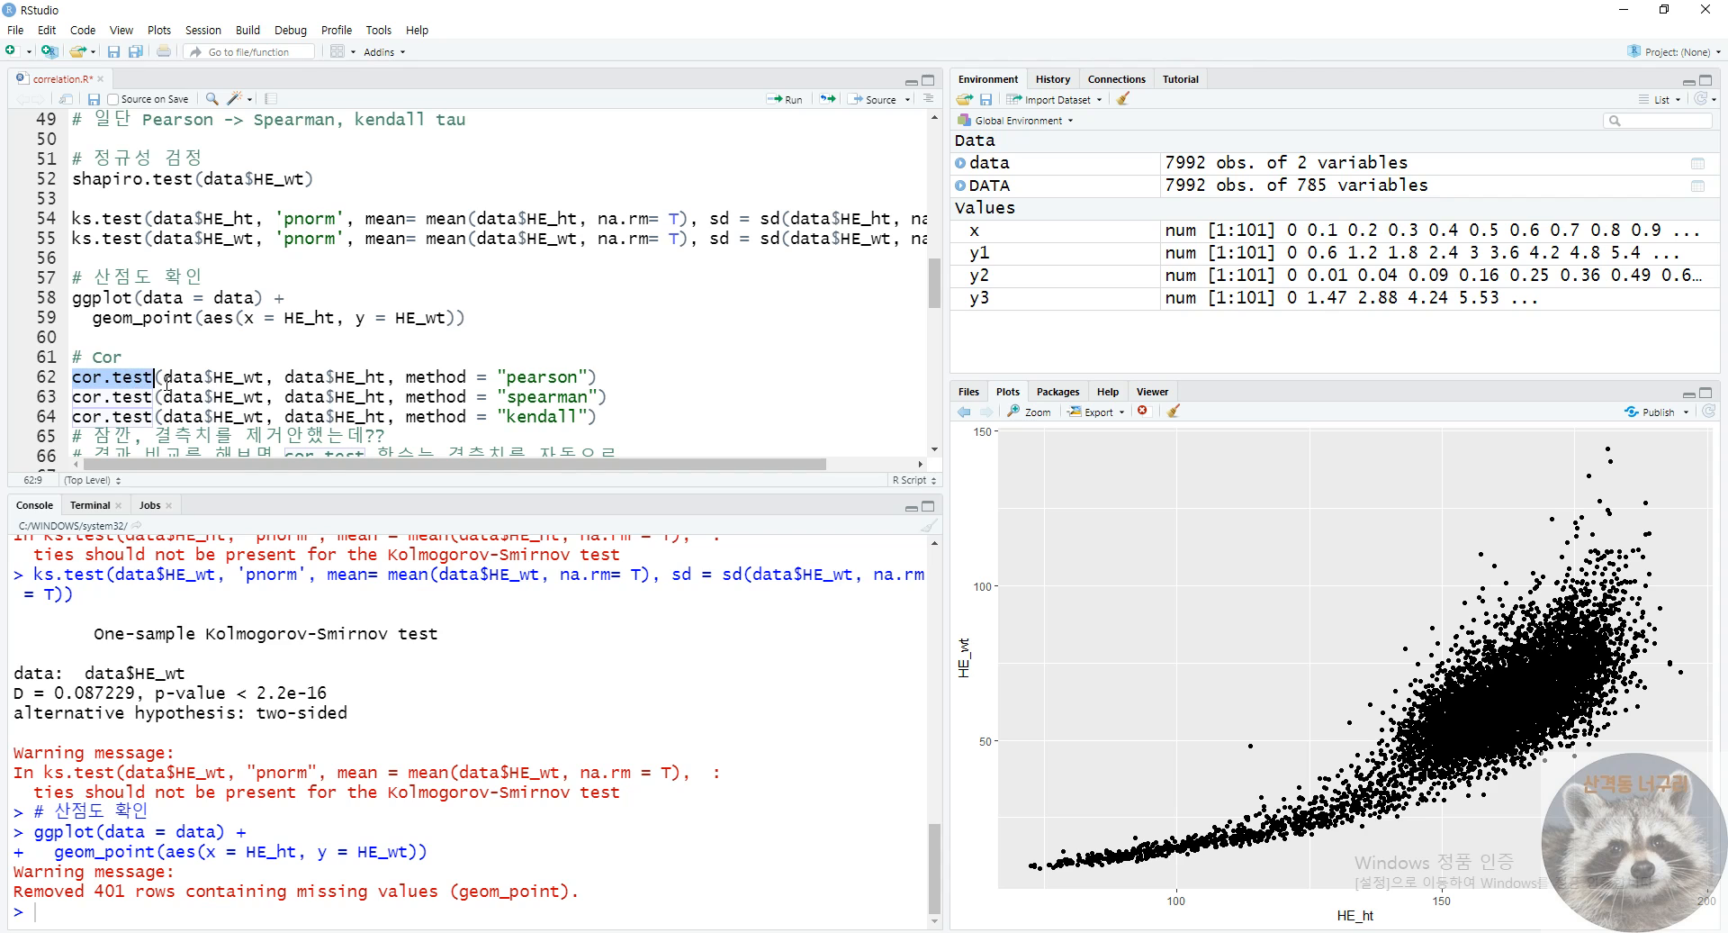
{"action": "left_click", "coordinate": [205, 378]}
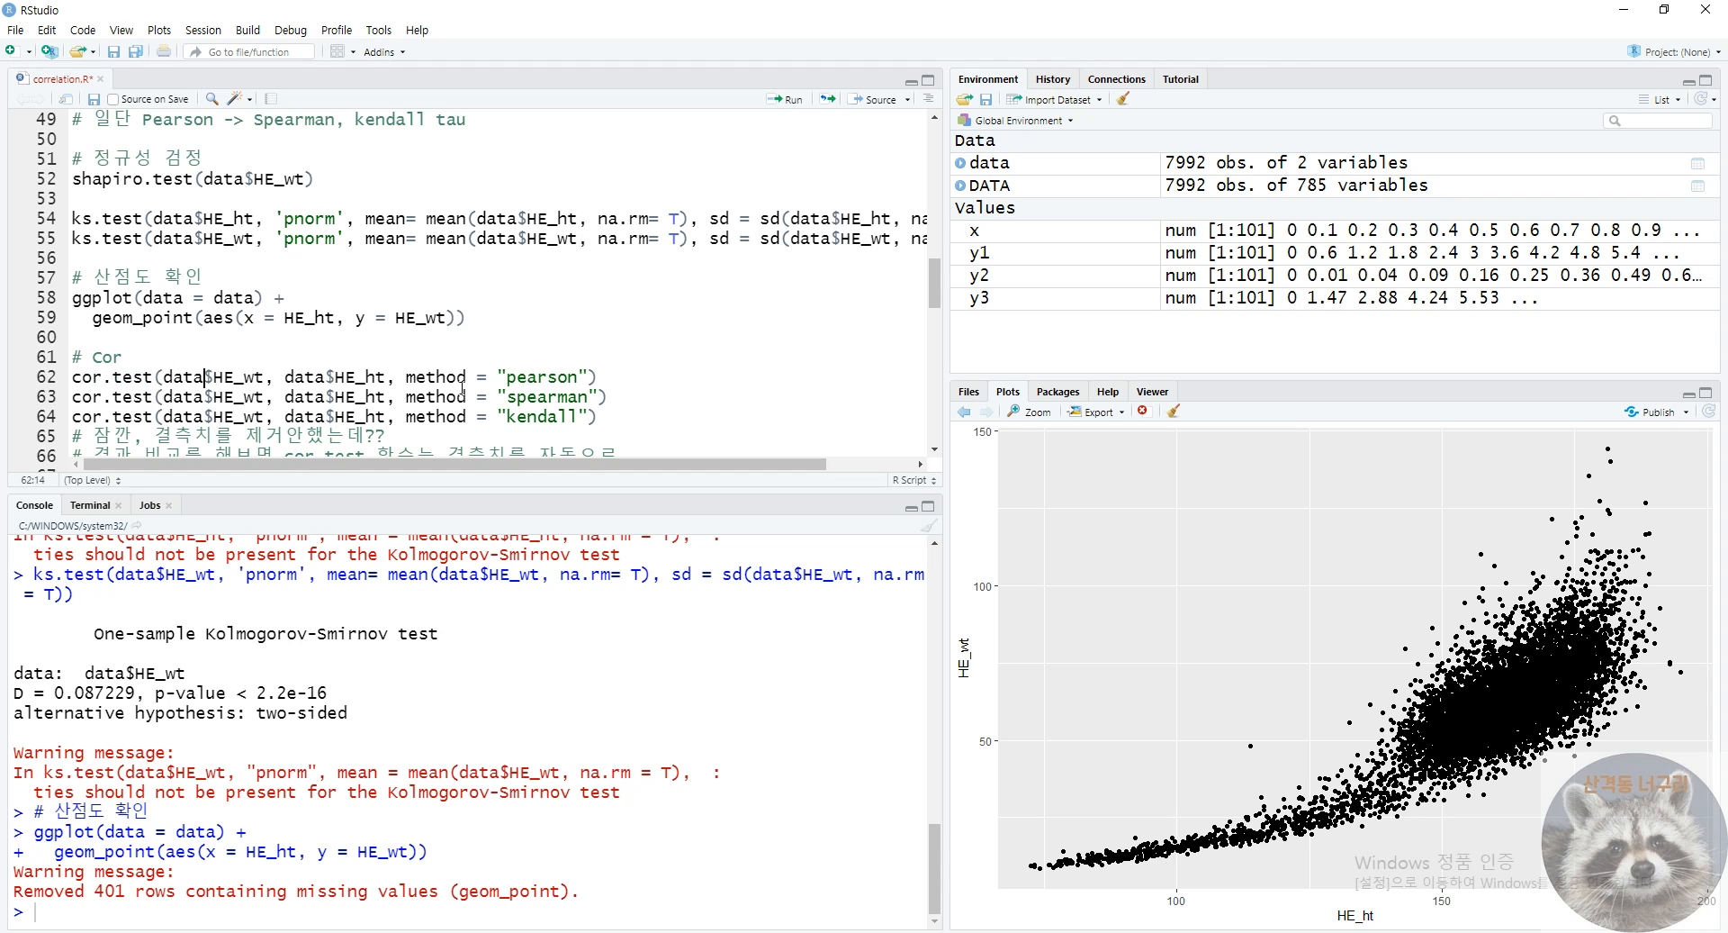
{"action": "key", "text": "ctrl+Return"}
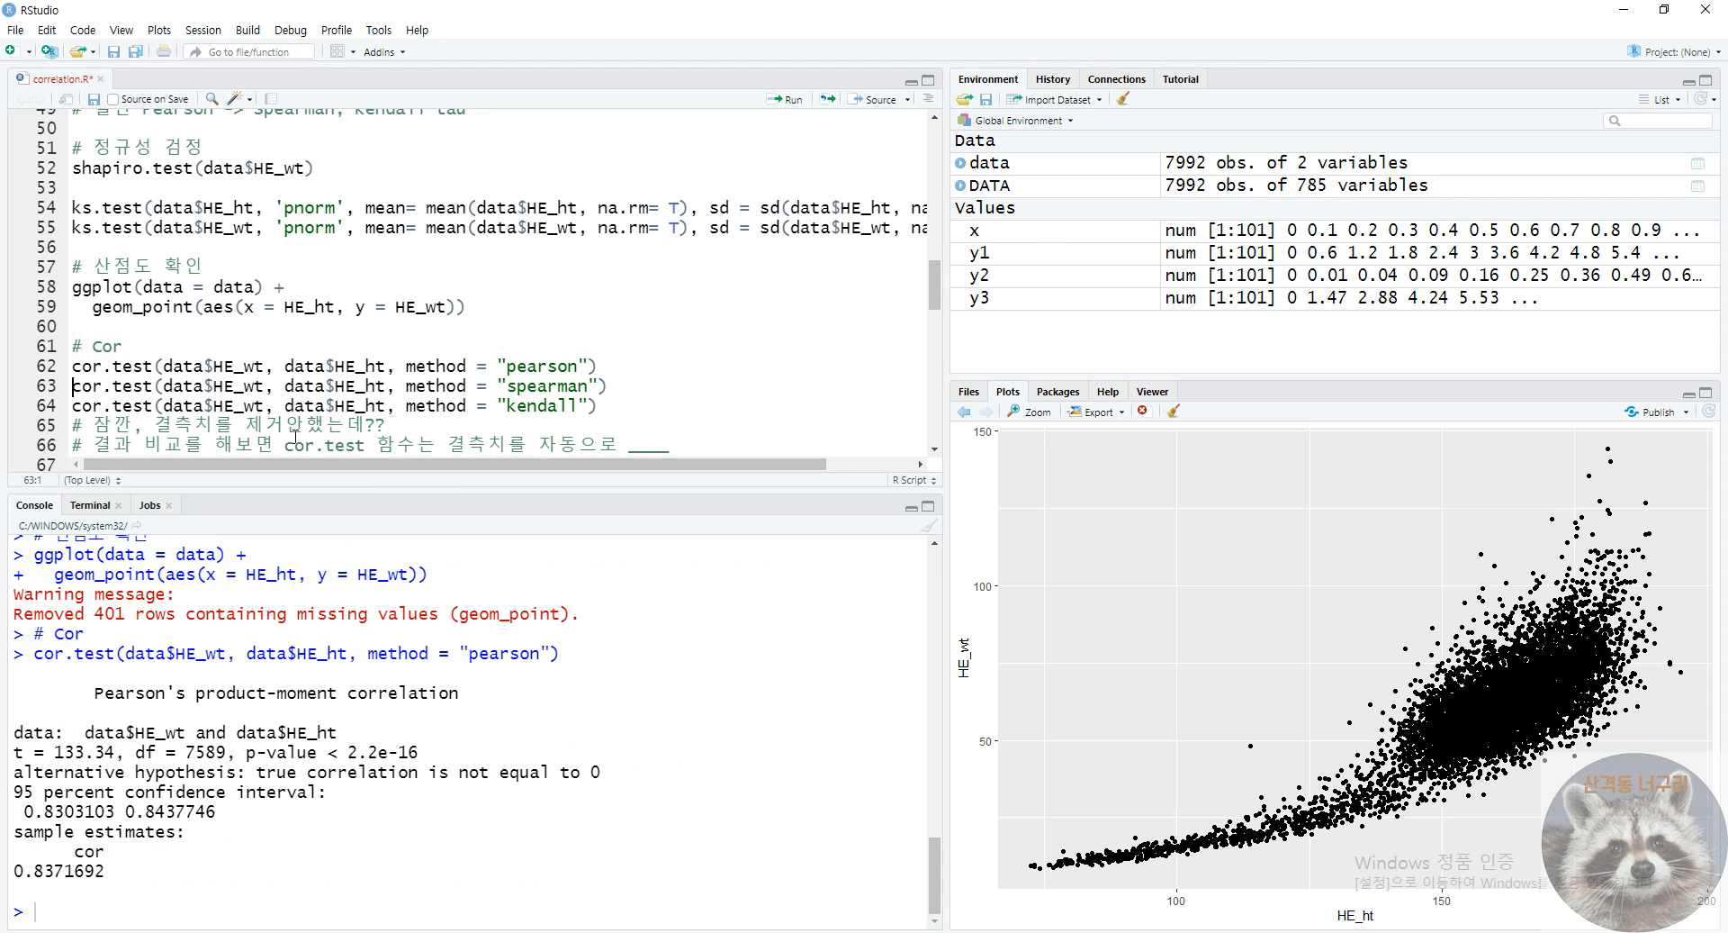
- Review the variables passed to cor.test on line 62 and compare the method arguments on lines 62 to 64
{"action": "left_click_drag", "start_coordinate": [165, 366], "coordinate": [327, 366]}
{"action": "double_click", "coordinate": [545, 367]}
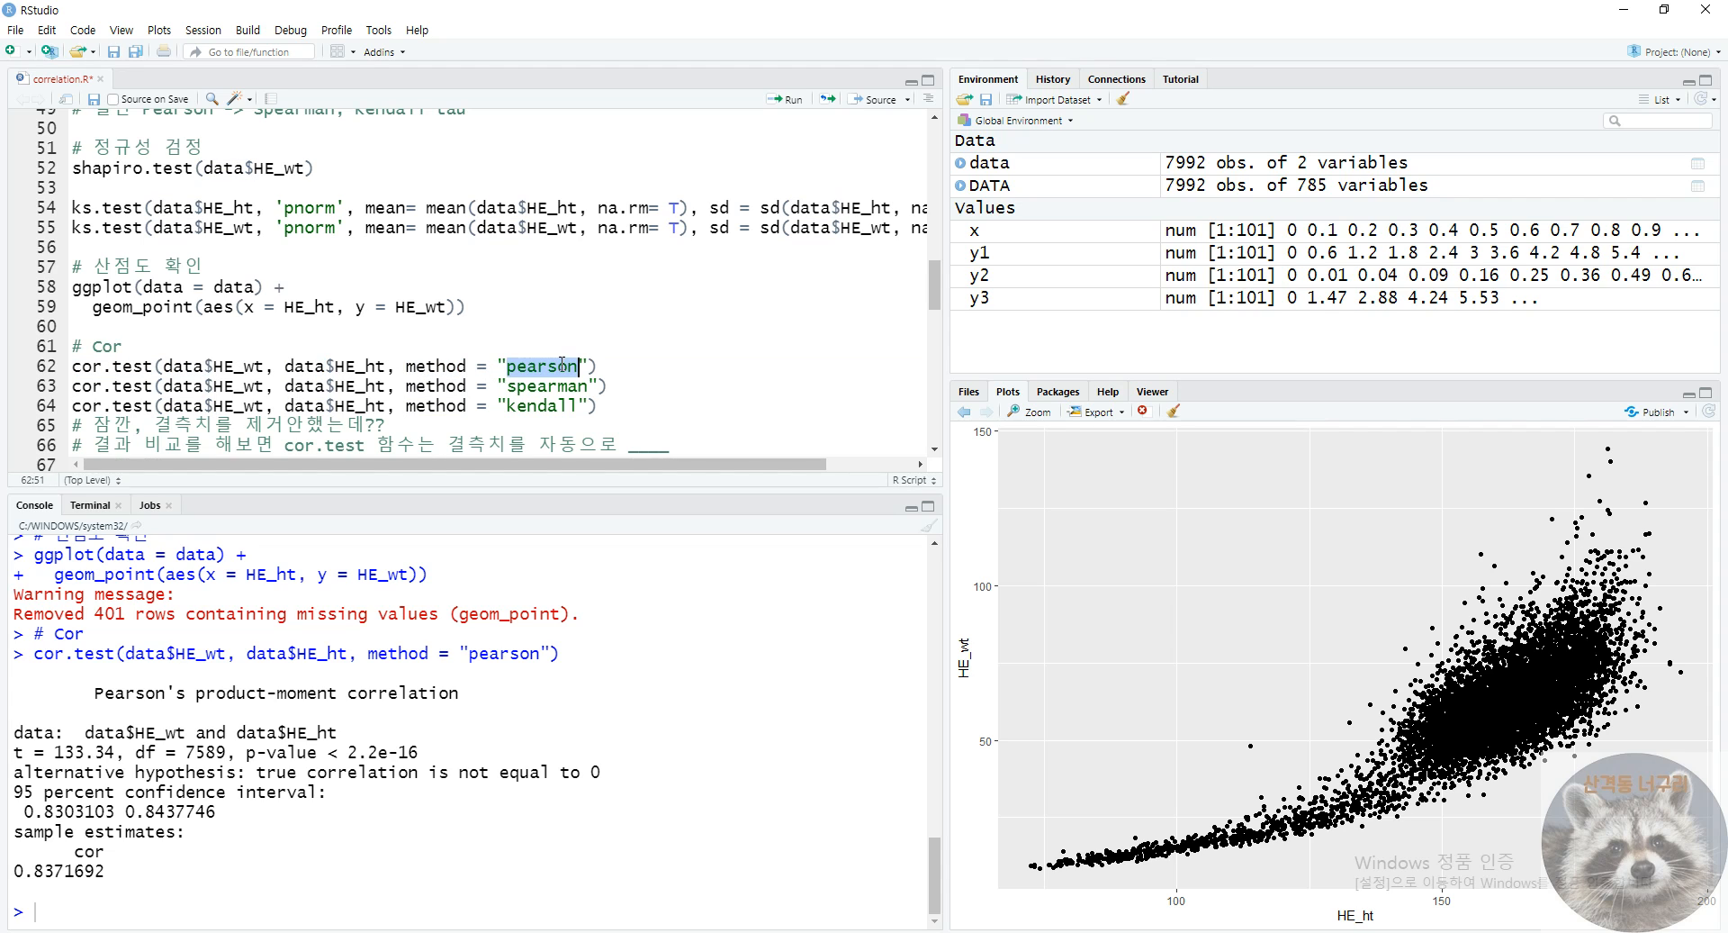
{"action": "double_click", "coordinate": [549, 386]}
{"action": "double_click", "coordinate": [550, 407]}
{"action": "left_click", "coordinate": [507, 406]}
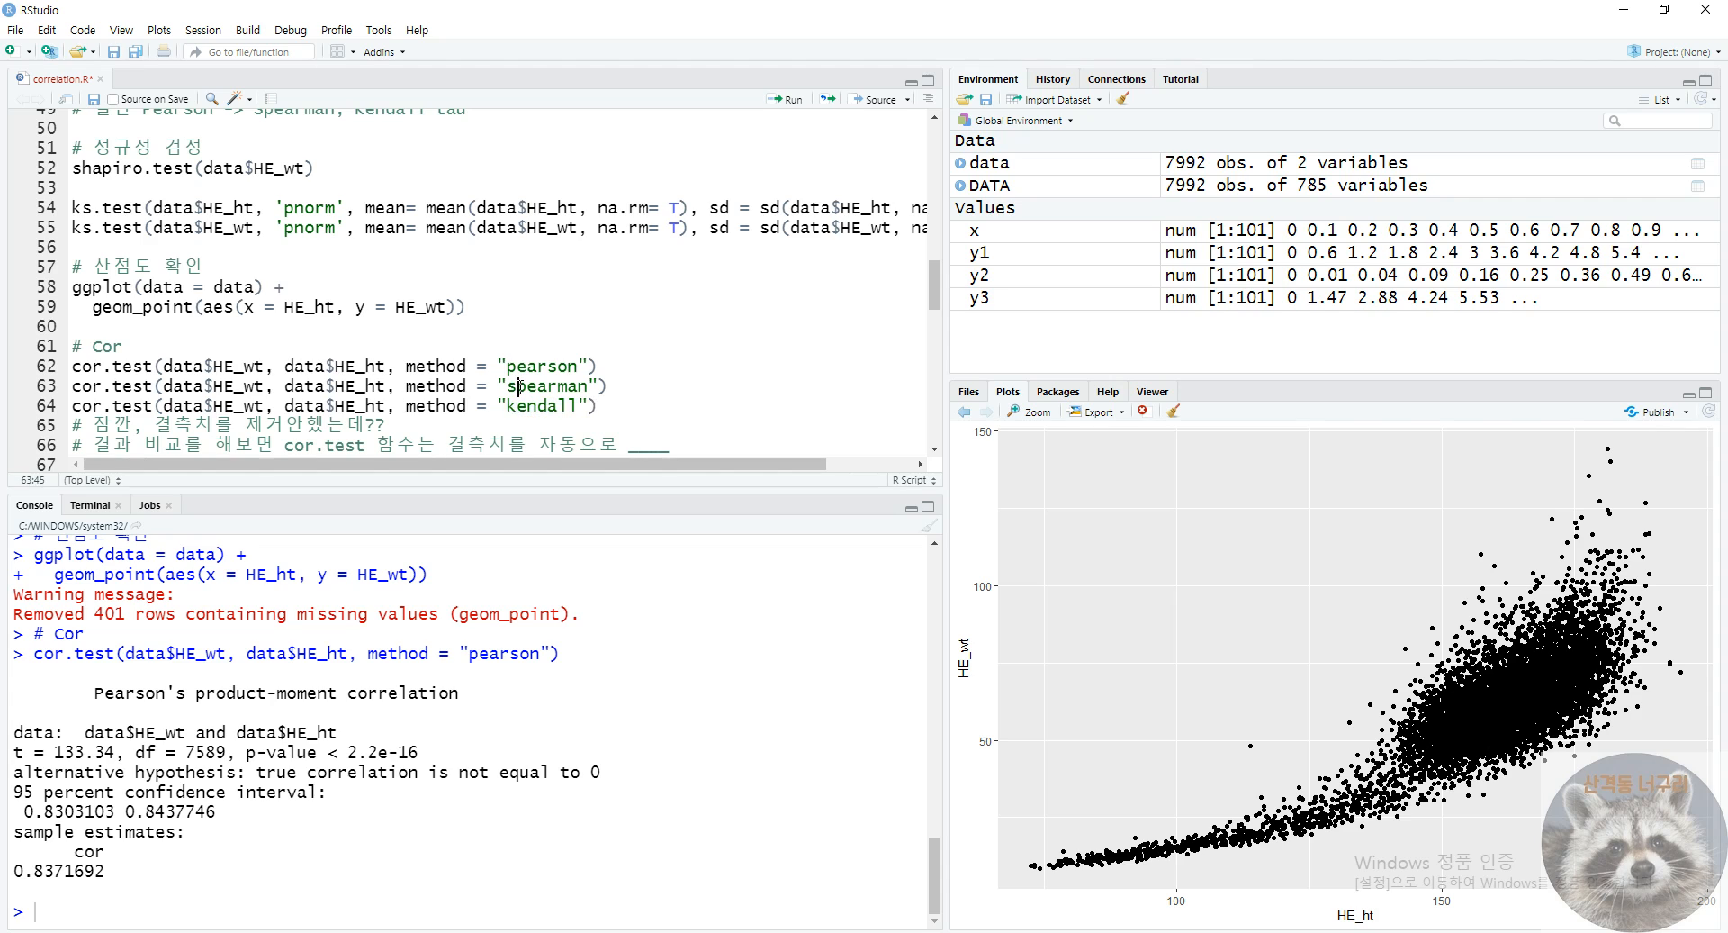
- Inspect the title, method call, degrees of freedom and p-value in the Pearson correlation output
{"action": "left_click_drag", "start_coordinate": [95, 692], "coordinate": [463, 691]}
{"action": "left_click", "coordinate": [559, 679]}
{"action": "left_click_drag", "start_coordinate": [559, 662], "coordinate": [500, 657]}
{"action": "left_click", "coordinate": [531, 709]}
{"action": "left_click_drag", "start_coordinate": [177, 752], "coordinate": [477, 749]}
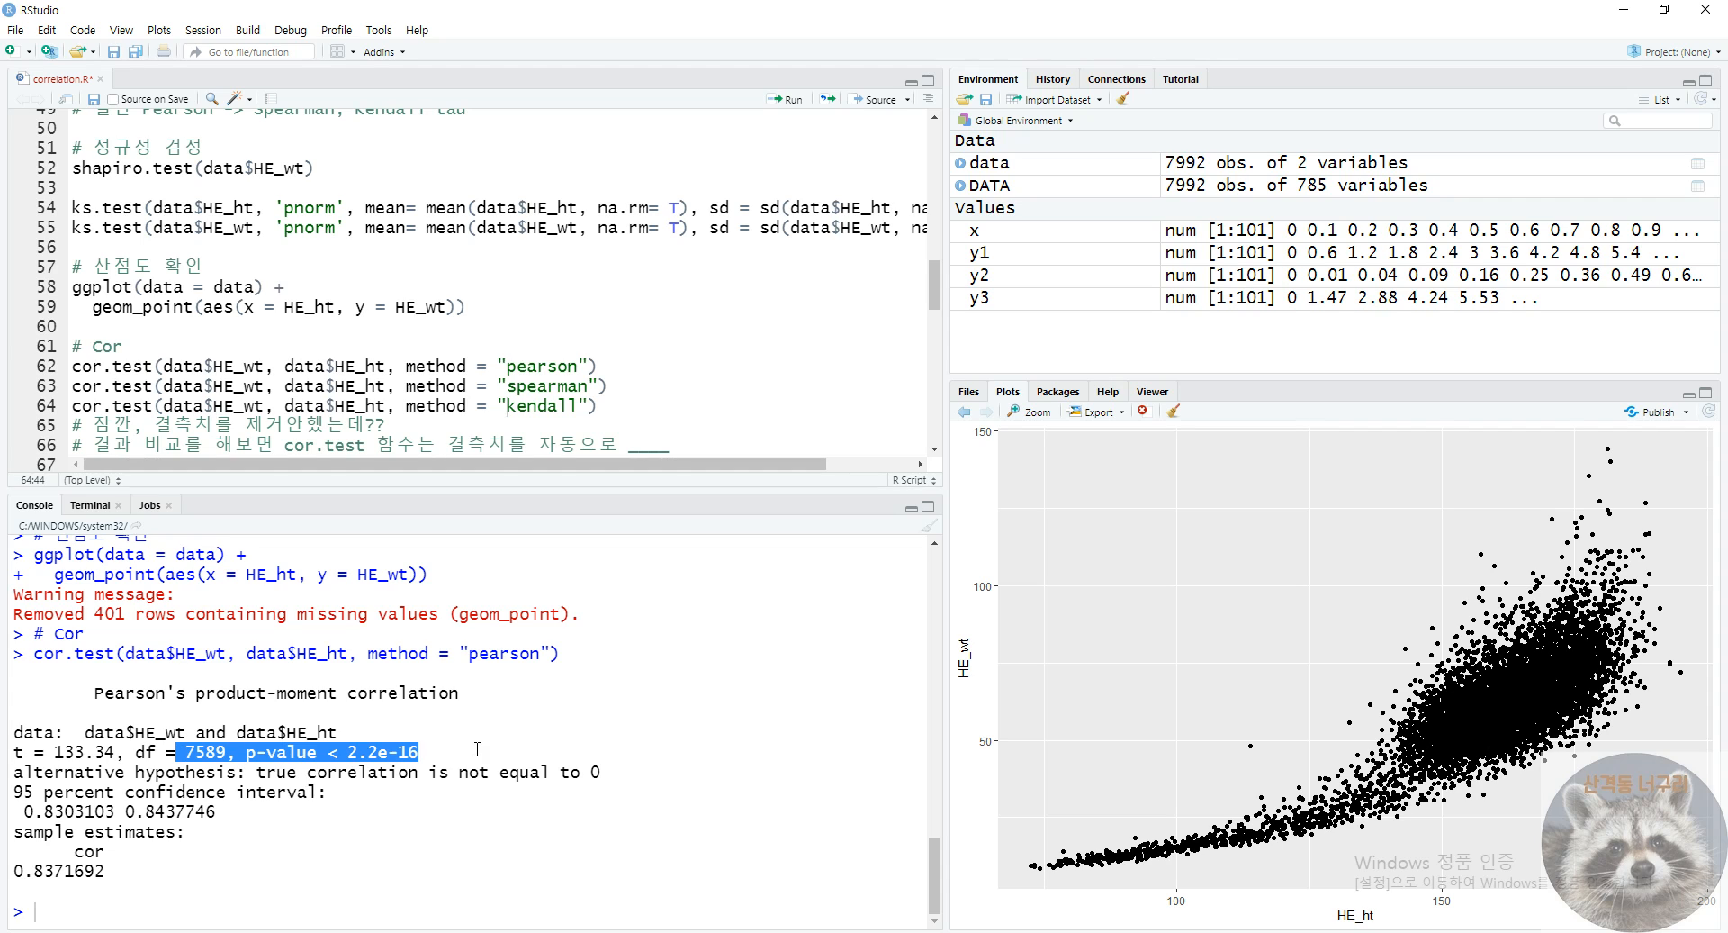
{"action": "left_click", "coordinate": [184, 761]}
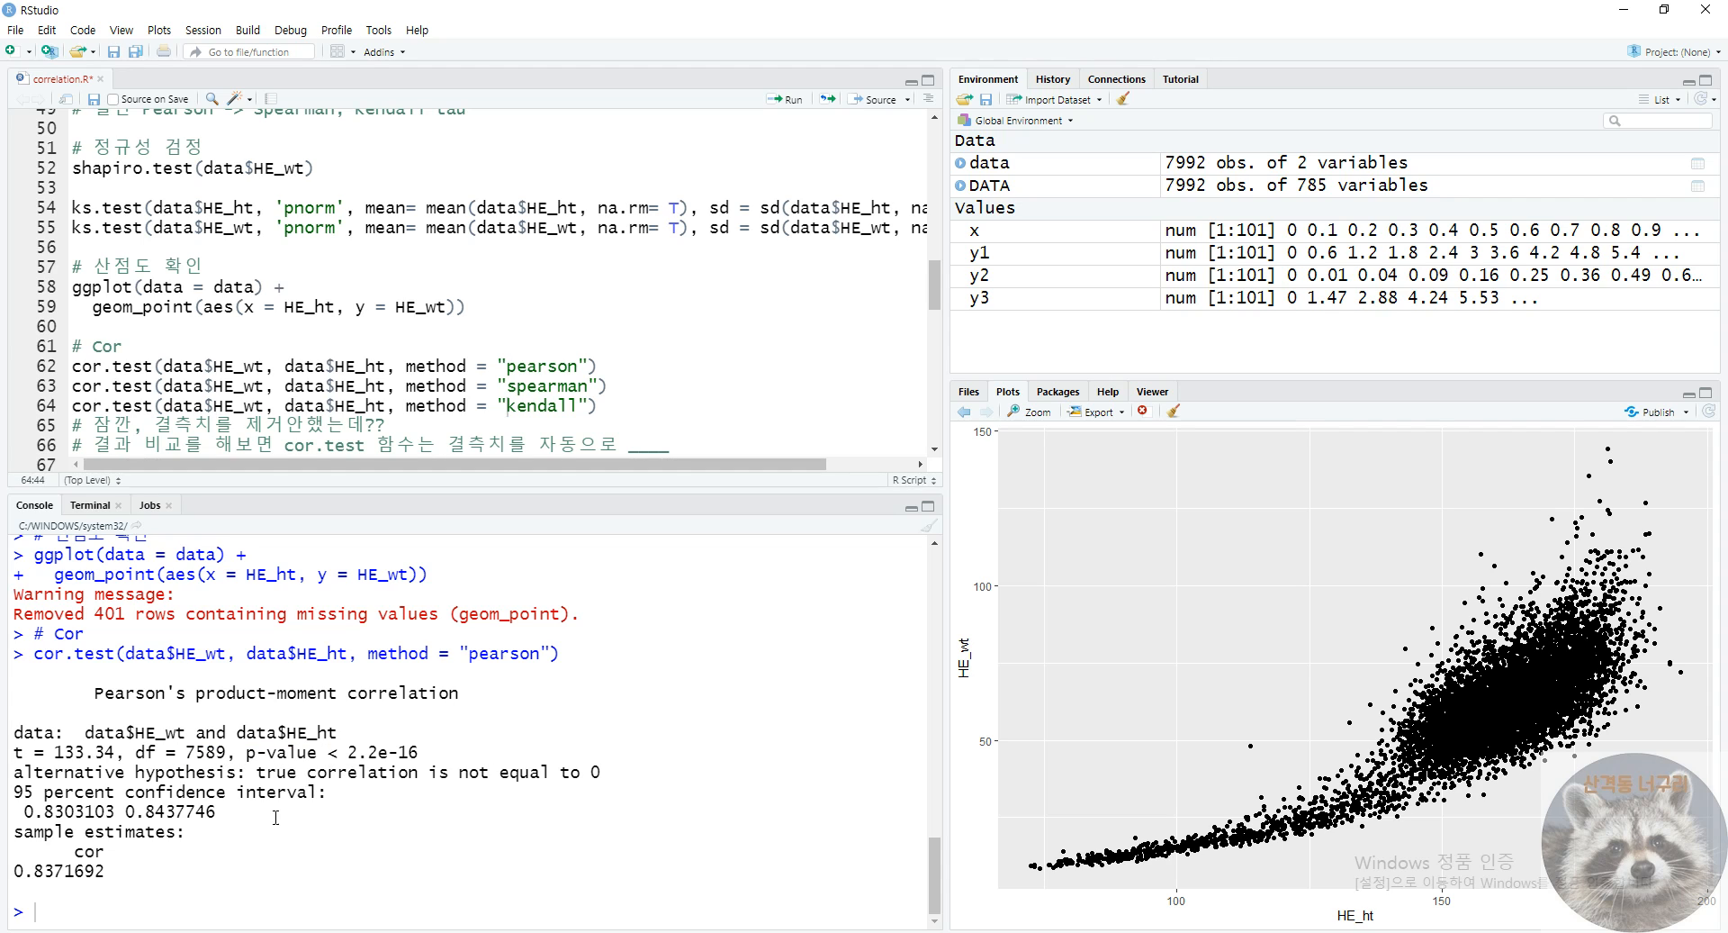
- Run cor.test on data$HE_wt and data$HE_ht with the spearman method on line 63
{"action": "mouse_move", "coordinate": [25, 872]}
{"action": "left_mouse_down"}
{"action": "mouse_move", "coordinate": [115, 875]}
{"action": "mouse_move", "coordinate": [25, 870]}
{"action": "left_mouse_up"}
{"action": "left_click", "coordinate": [119, 877]}
{"action": "left_click", "coordinate": [188, 388]}
{"action": "key", "text": "ctrl+Return"}
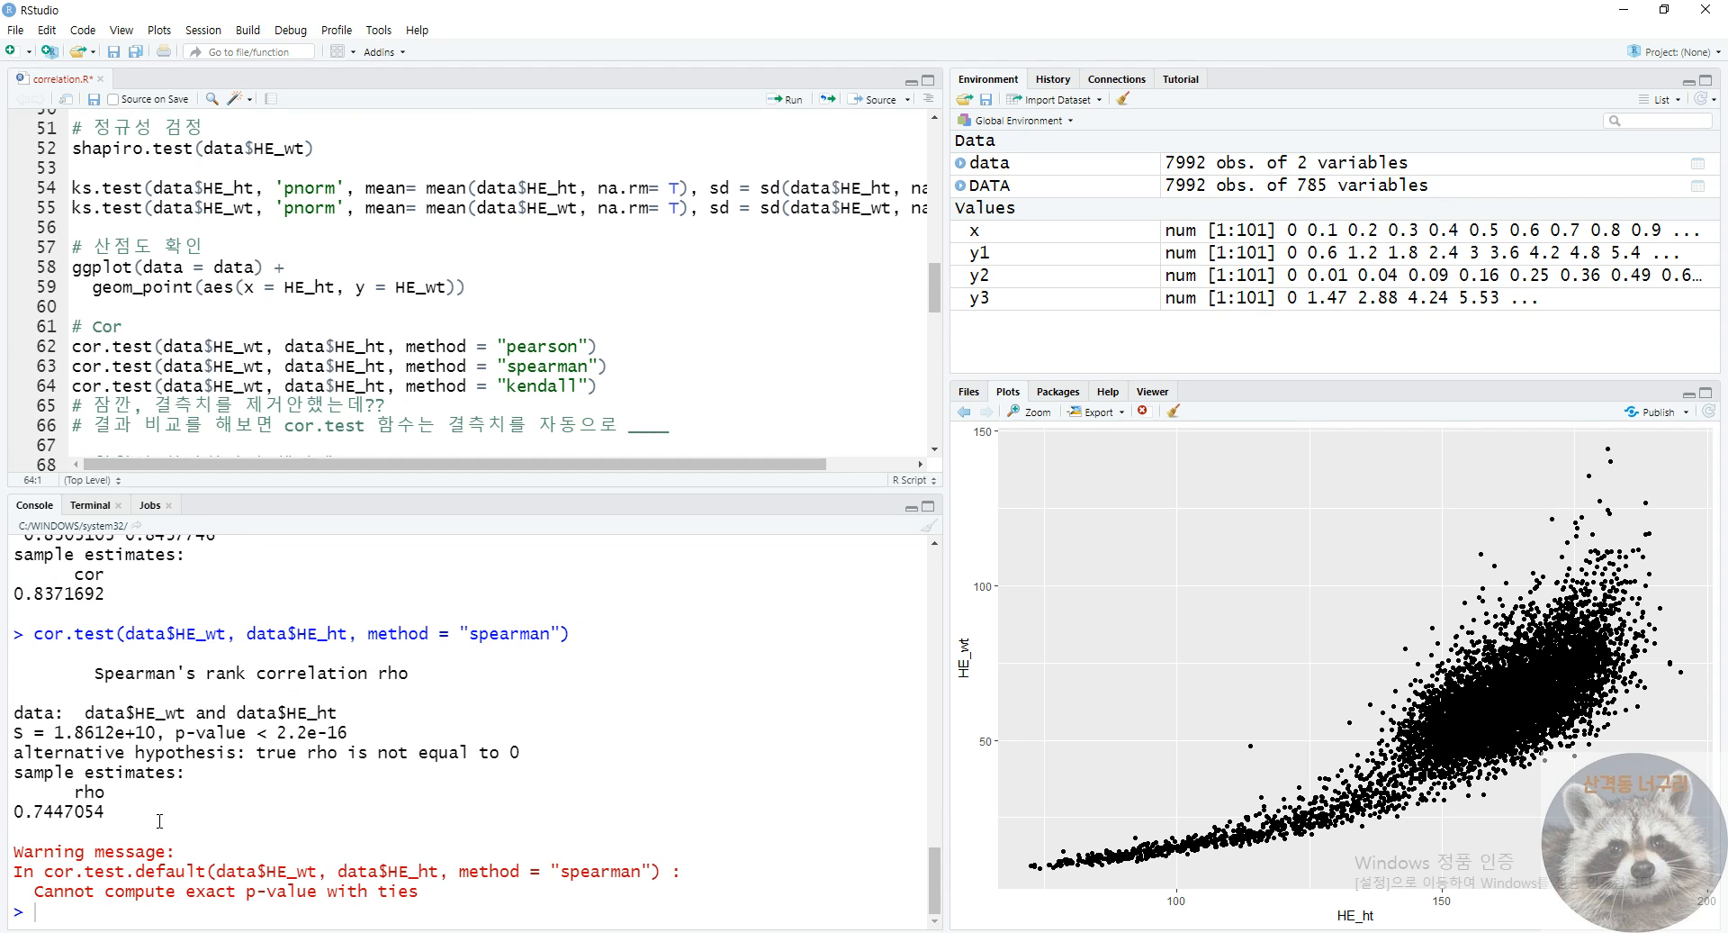
- Check the rho estimate and run cor.test on data$HE_wt and data$HE_ht with the kendall method
{"action": "left_click_drag", "start_coordinate": [105, 817], "coordinate": [20, 816]}
{"action": "left_click", "coordinate": [86, 821]}
{"action": "left_click_drag", "start_coordinate": [155, 386], "coordinate": [158, 370]}
{"action": "left_click", "coordinate": [138, 395]}
{"action": "key", "text": "ctrl+Return"}
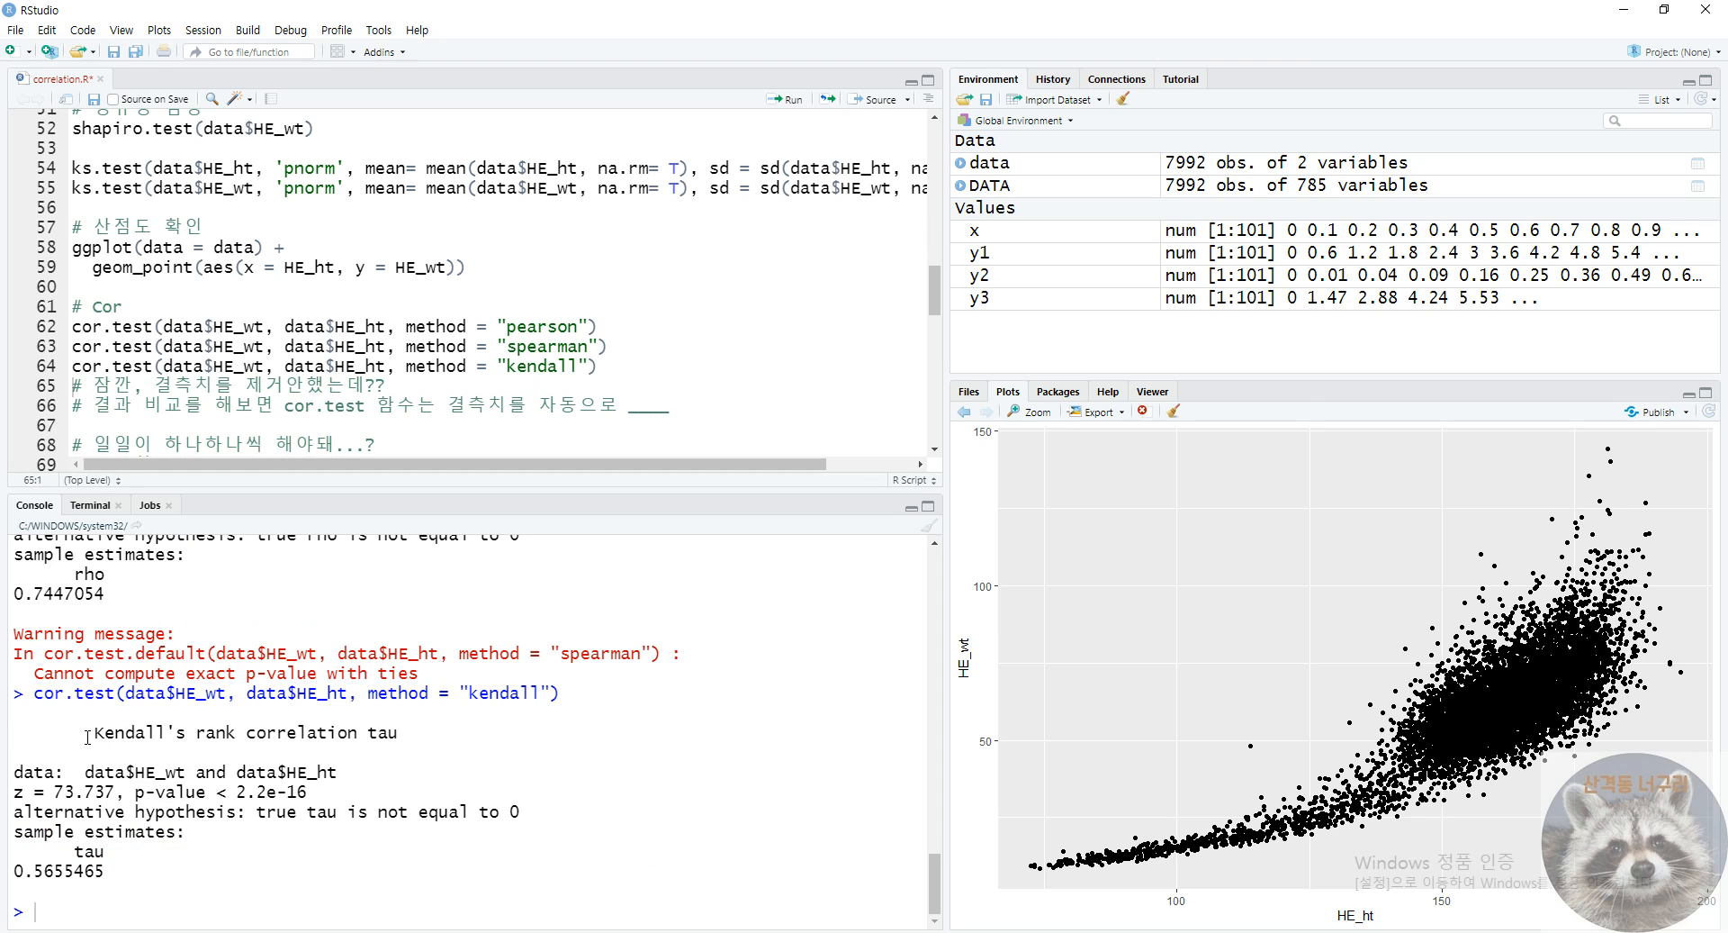
- Inspect the title, p-value and tau estimate in the Kendall rank correlation output
{"action": "left_click_drag", "start_coordinate": [87, 737], "coordinate": [401, 736]}
{"action": "left_click", "coordinate": [294, 779]}
{"action": "left_click_drag", "start_coordinate": [130, 792], "coordinate": [308, 791]}
{"action": "left_click", "coordinate": [171, 858]}
{"action": "left_click_drag", "start_coordinate": [22, 871], "coordinate": [108, 870]}
{"action": "left_click", "coordinate": [292, 531]}
- Read the comment on line 65 asking about missing values that were not removed before the correlation tests
{"action": "mouse_move", "coordinate": [654, 364]}
{"action": "left_mouse_down"}
{"action": "mouse_move", "coordinate": [74, 312]}
{"action": "mouse_move", "coordinate": [378, 383]}
{"action": "mouse_move", "coordinate": [629, 370]}
{"action": "left_mouse_up"}
{"action": "left_click", "coordinate": [85, 334]}
{"action": "left_click", "coordinate": [630, 370]}
{"action": "left_click_drag", "start_coordinate": [90, 382], "coordinate": [334, 371]}
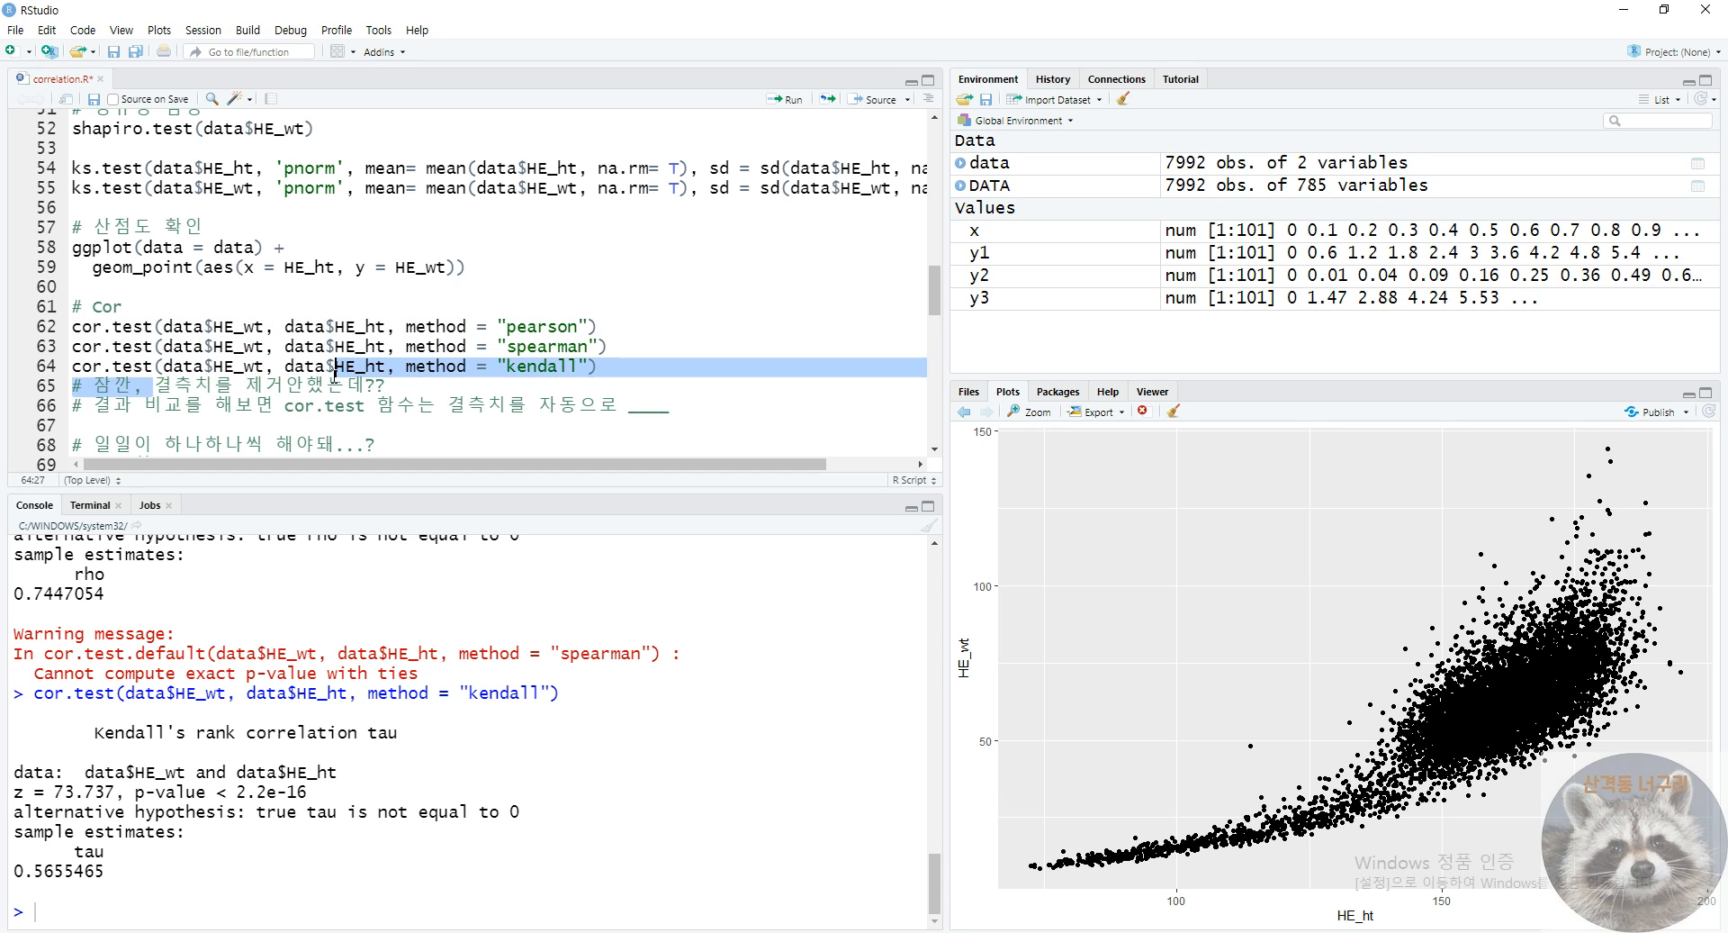
{"action": "left_click", "coordinate": [327, 385]}
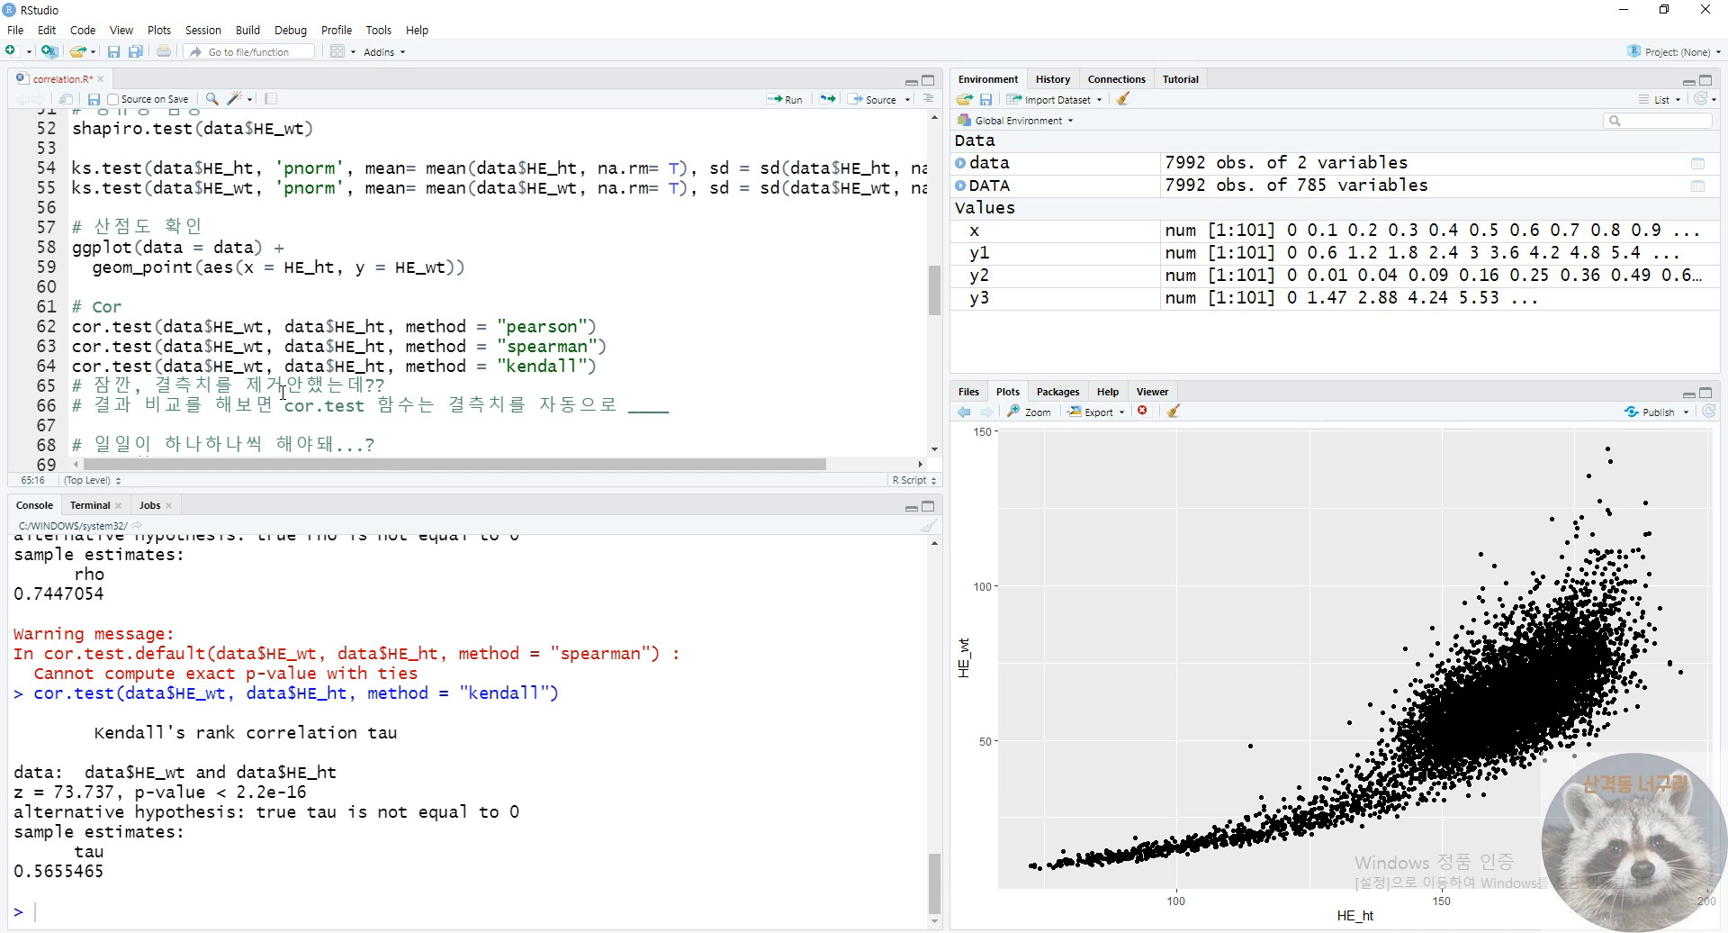
{"action": "left_click_drag", "start_coordinate": [88, 396], "coordinate": [448, 380]}
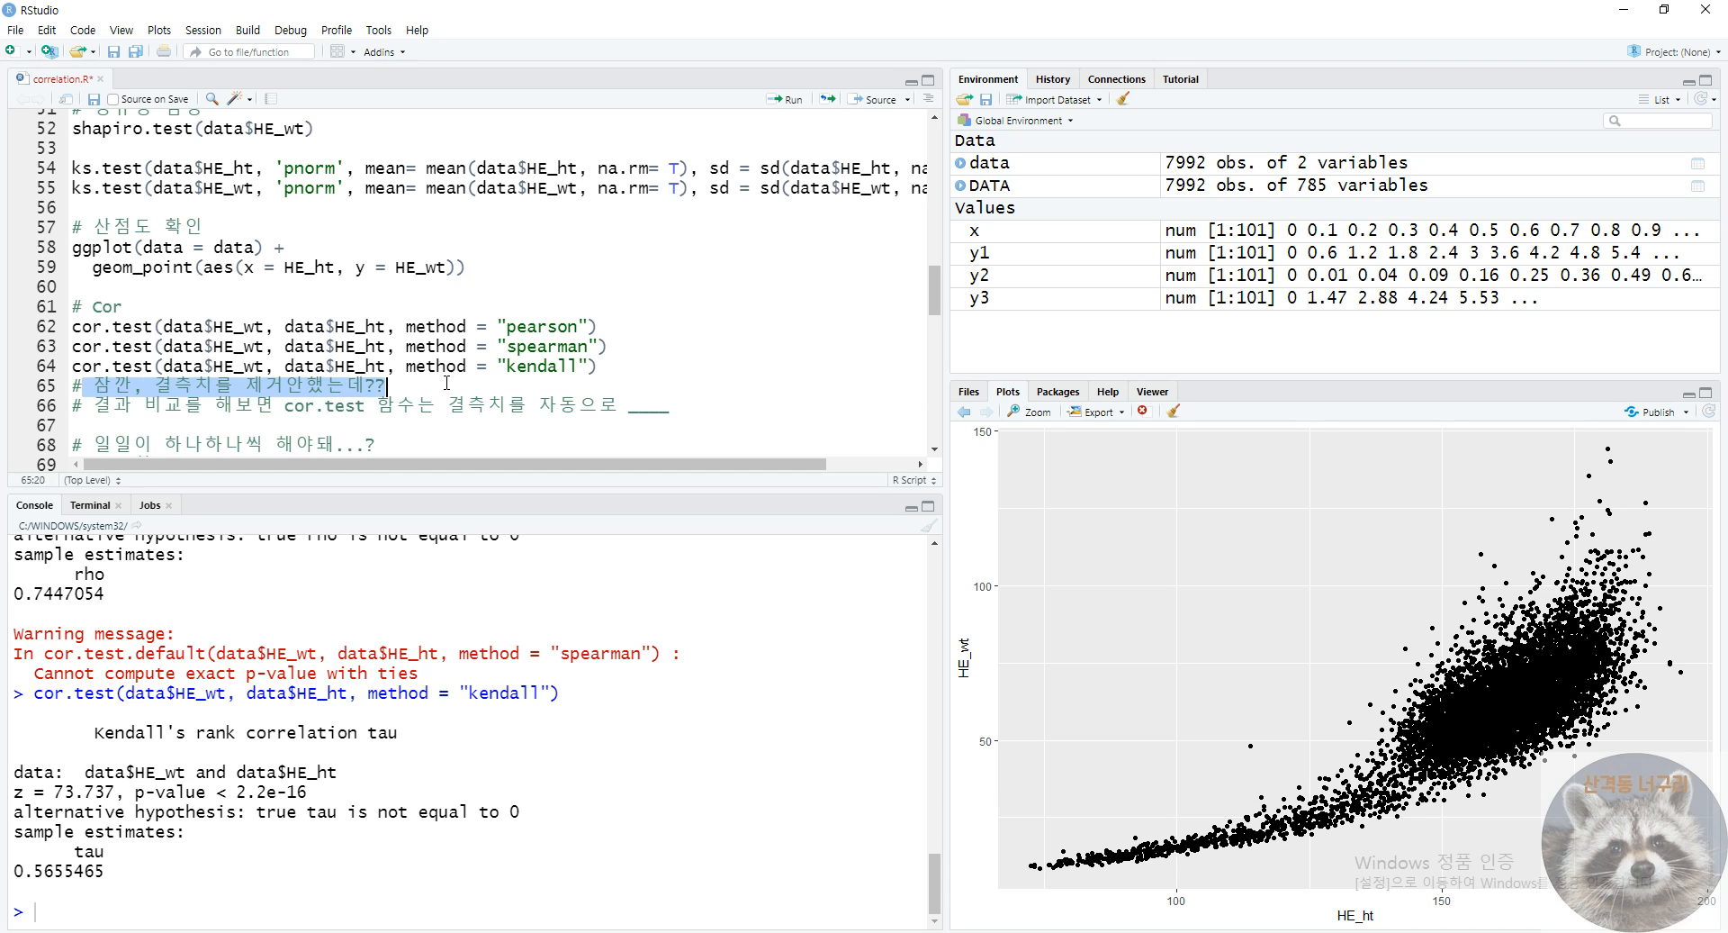
{"action": "left_click", "coordinate": [439, 383]}
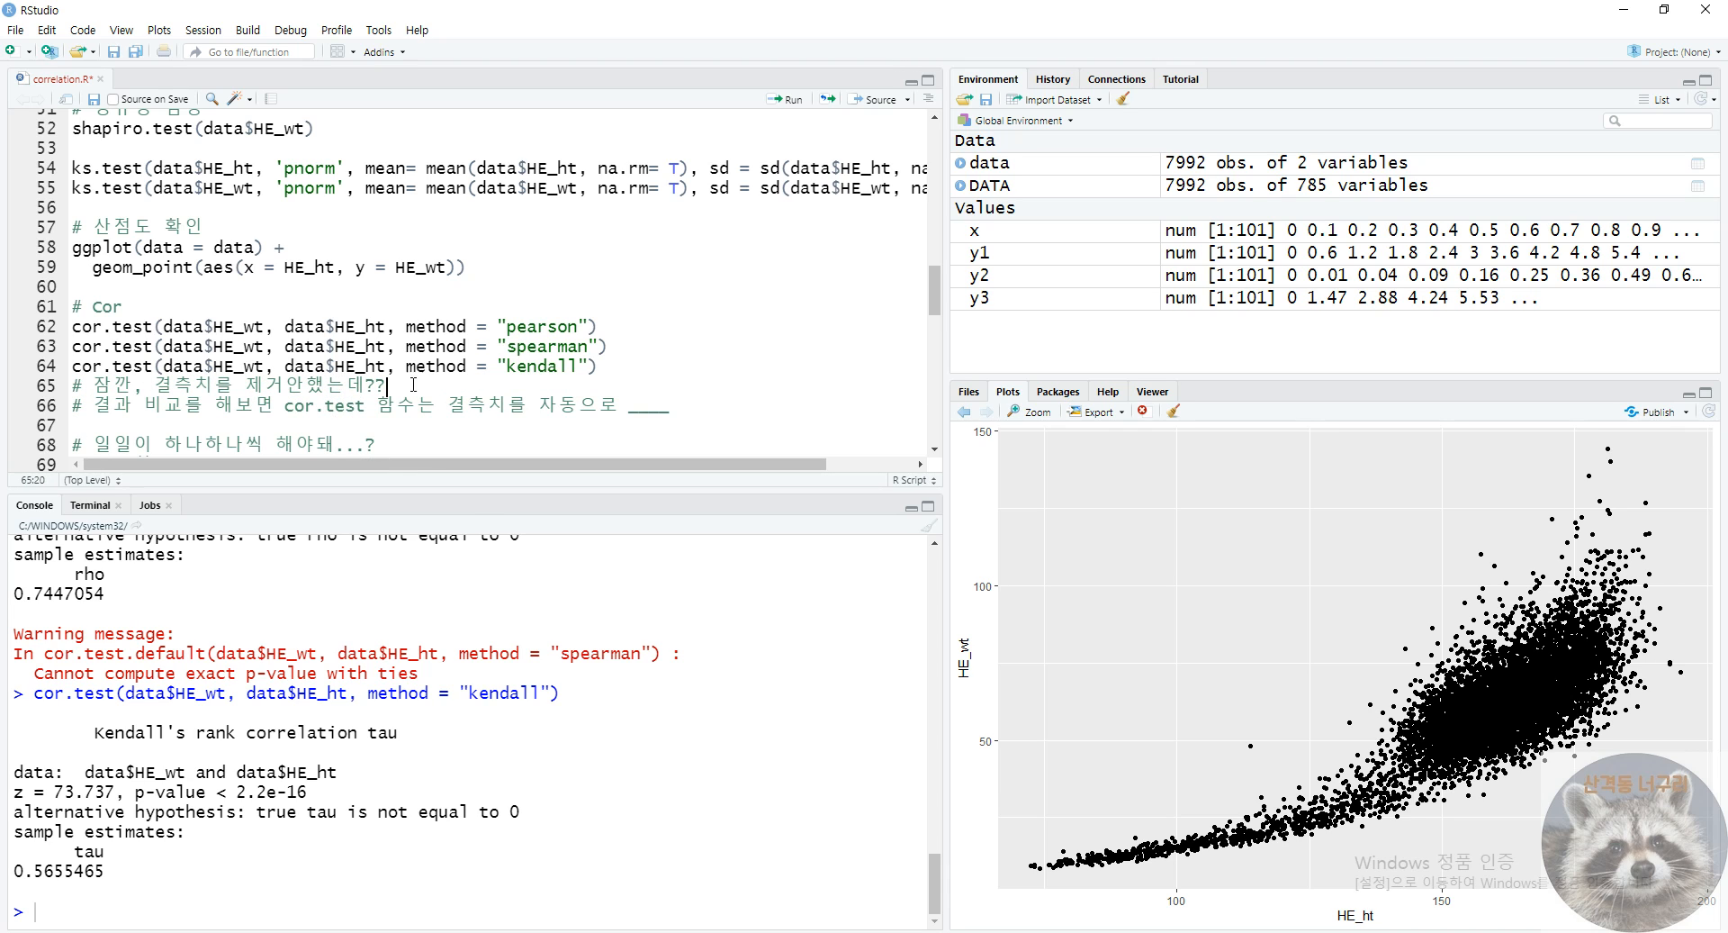
- Switch to the correlation blog post in Chrome, view its SPSS, SAS and R result comparison, and return to RStudio
{"action": "left_click", "coordinate": [765, 932]}
{"action": "scroll", "coordinate": [399, 763], "scroll_direction": "down", "scroll_amount": 6}
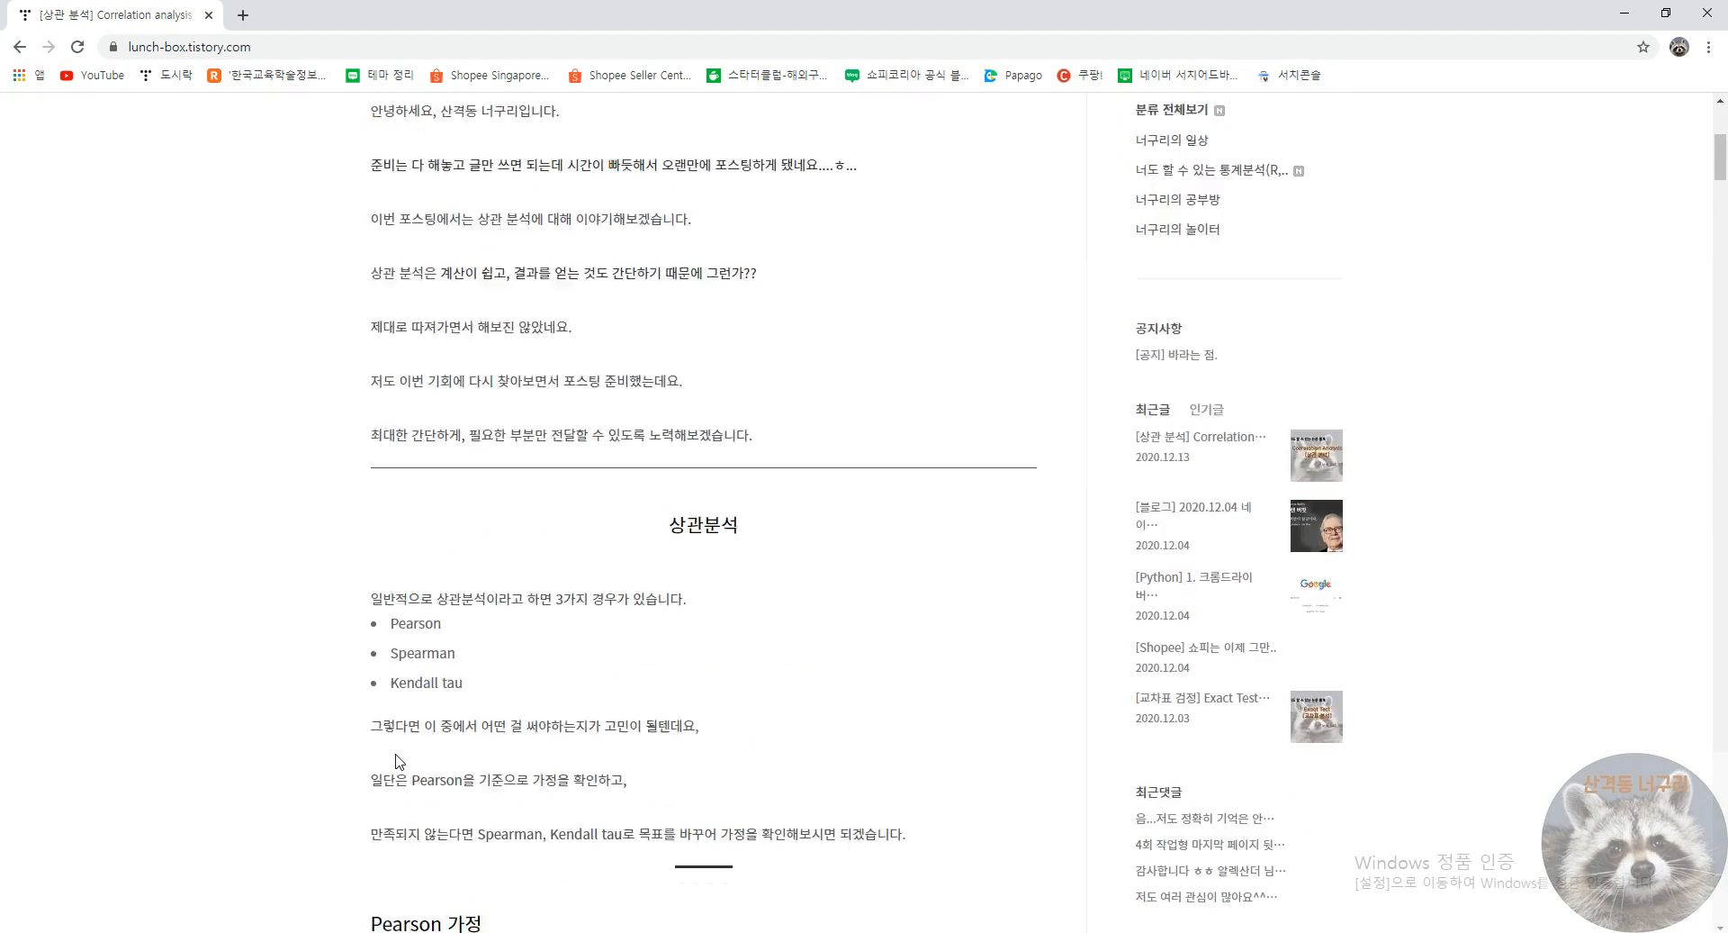
{"action": "scroll", "coordinate": [400, 762], "scroll_direction": "down", "scroll_amount": 20}
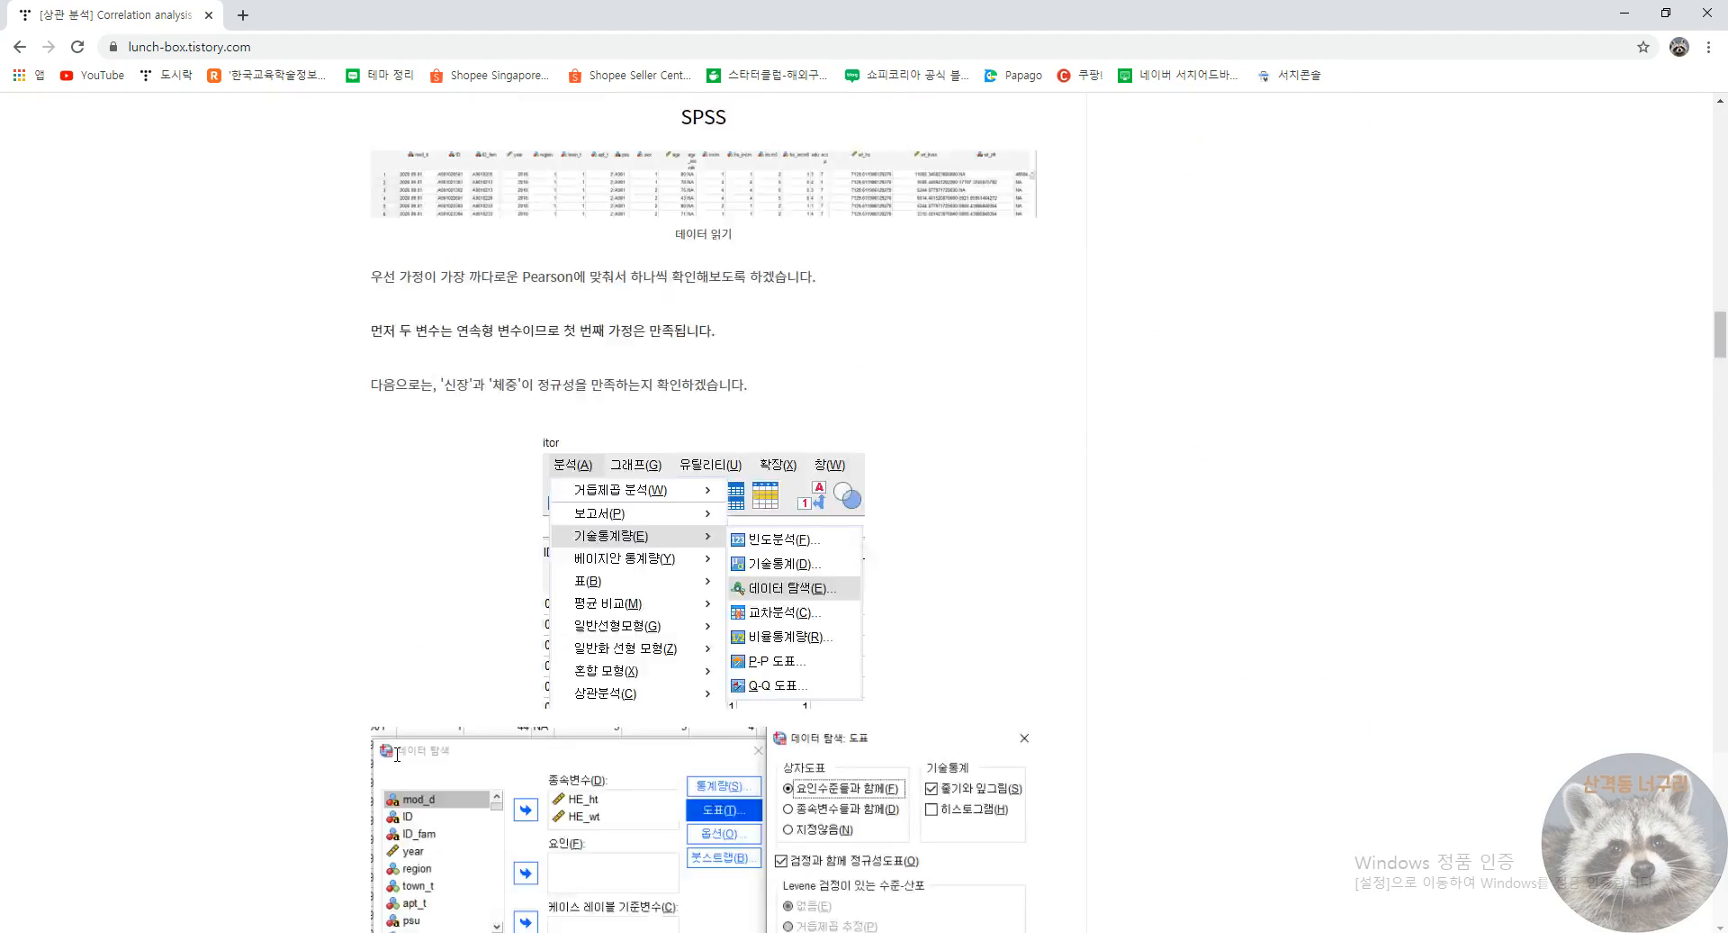
{"action": "scroll", "coordinate": [397, 753], "scroll_direction": "down", "scroll_amount": 15}
{"action": "scroll", "coordinate": [1384, 691], "scroll_direction": "down", "scroll_amount": 6}
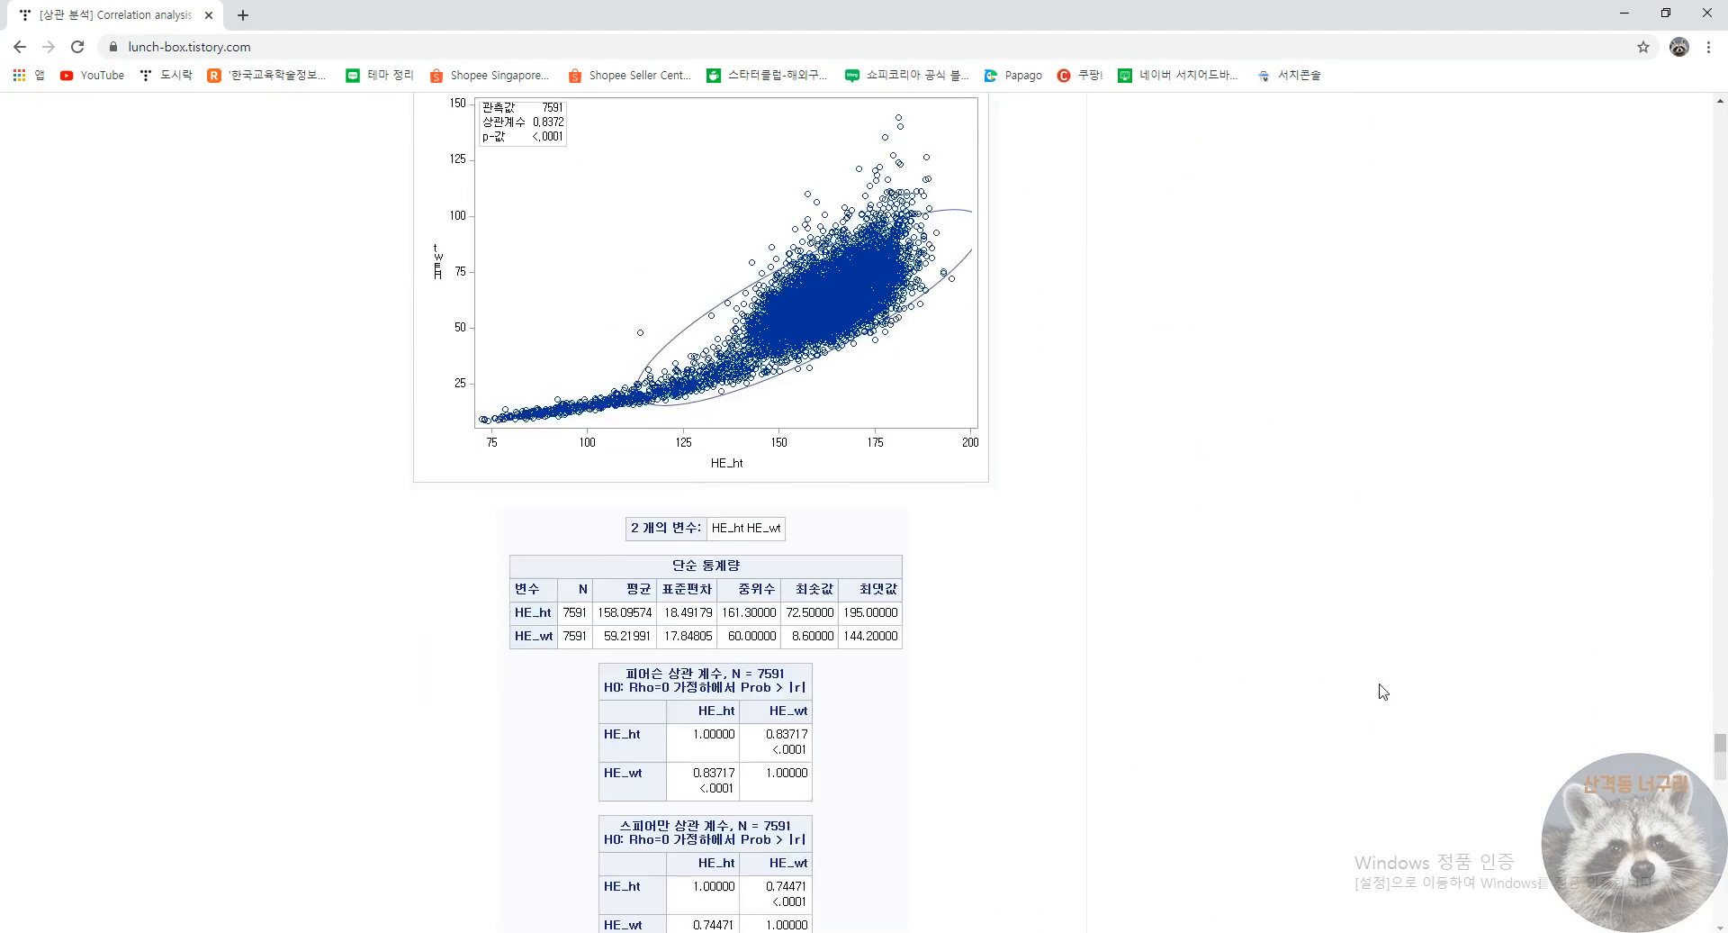
{"action": "scroll", "coordinate": [768, 644], "scroll_direction": "down", "scroll_amount": 17}
{"action": "scroll", "coordinate": [733, 645], "scroll_direction": "up", "scroll_amount": 9}
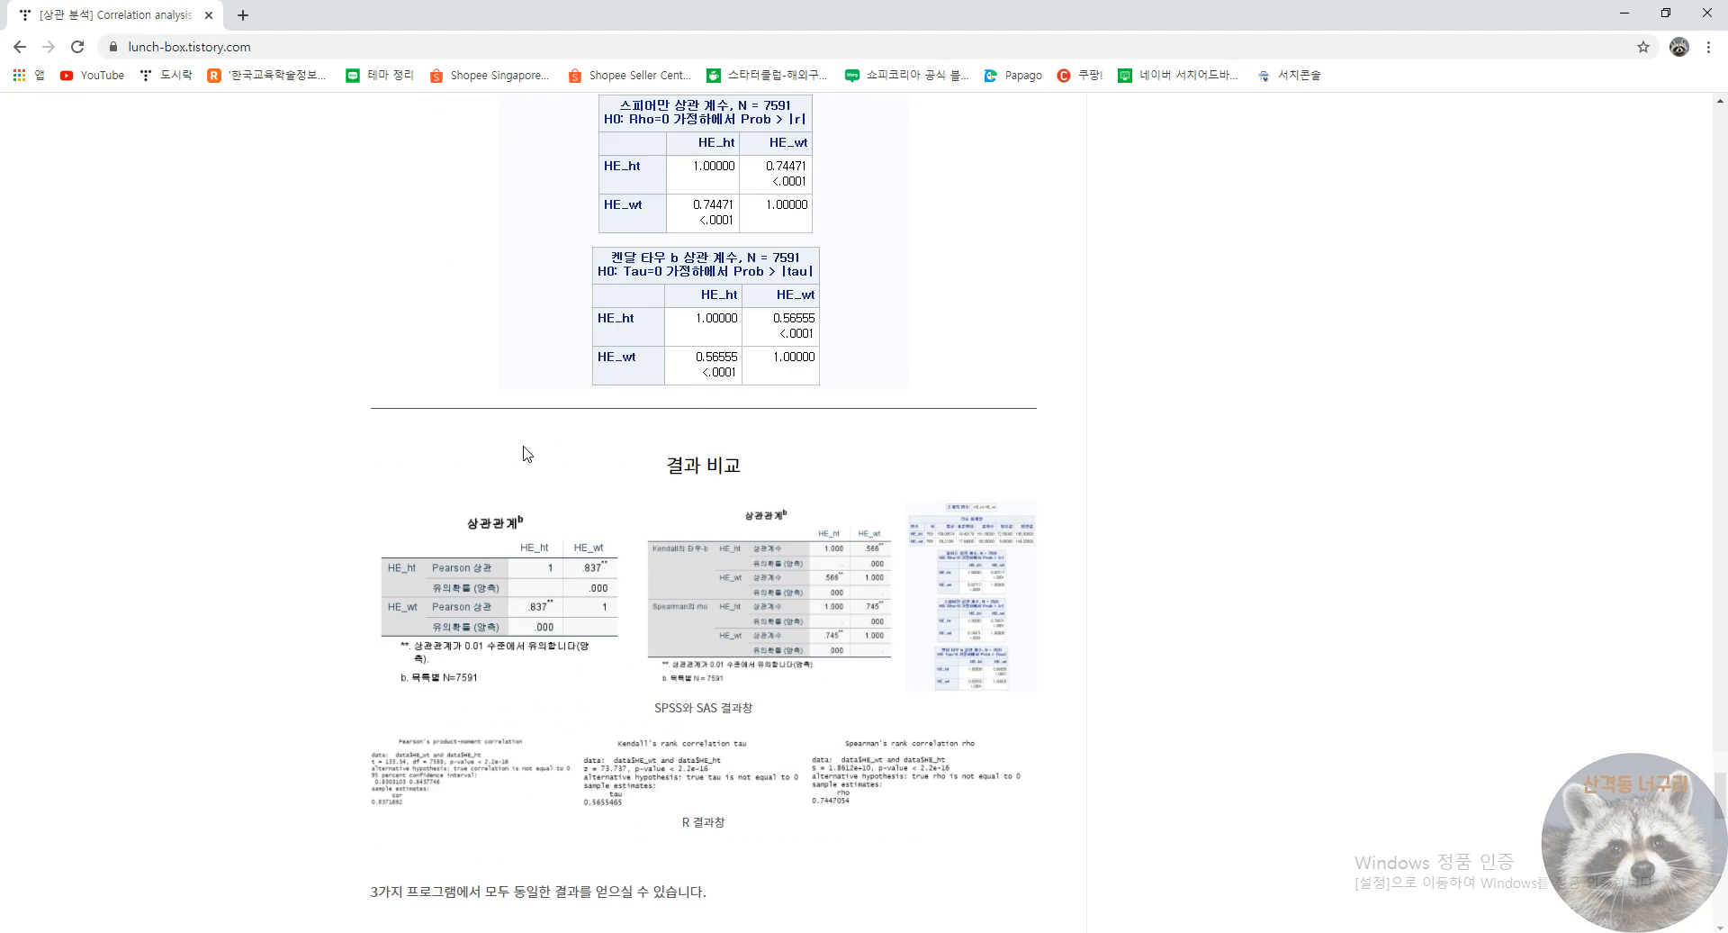
{"action": "left_click", "coordinate": [476, 628]}
{"action": "left_click", "coordinate": [998, 372]}
{"action": "left_click", "coordinate": [1625, 25]}
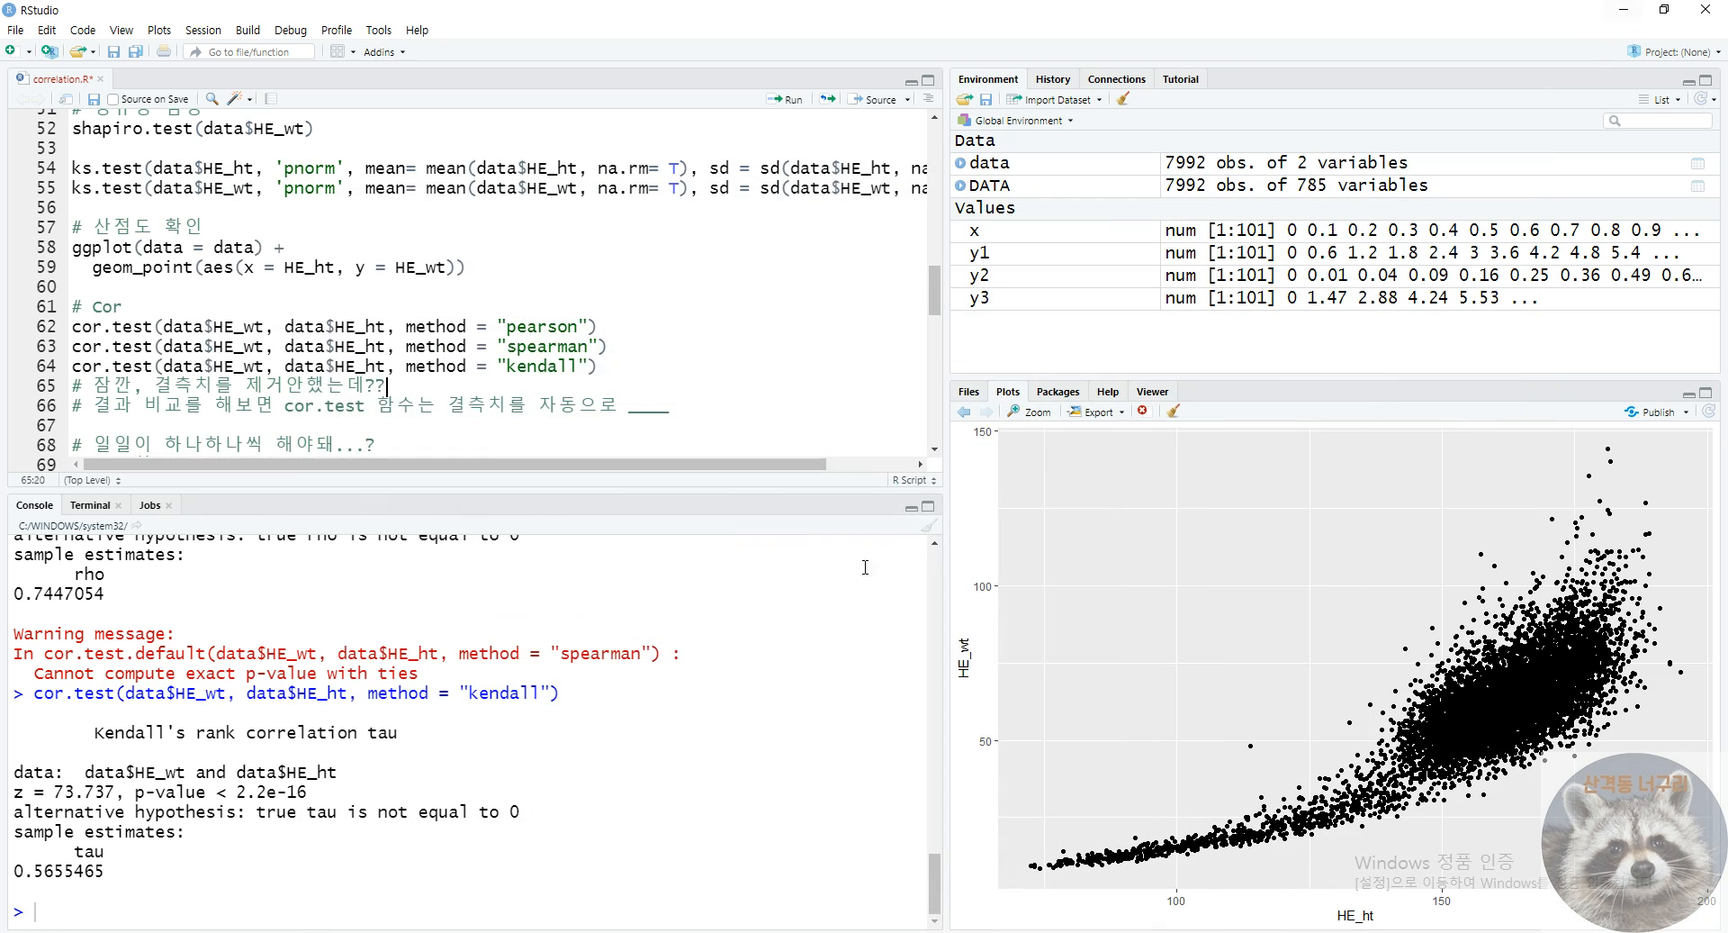
- Fill in the blank at the end of the cor.test comment on line 66 with 제거
{"action": "double_click", "coordinate": [104, 405]}
{"action": "left_click_drag", "start_coordinate": [197, 408], "coordinate": [366, 408]}
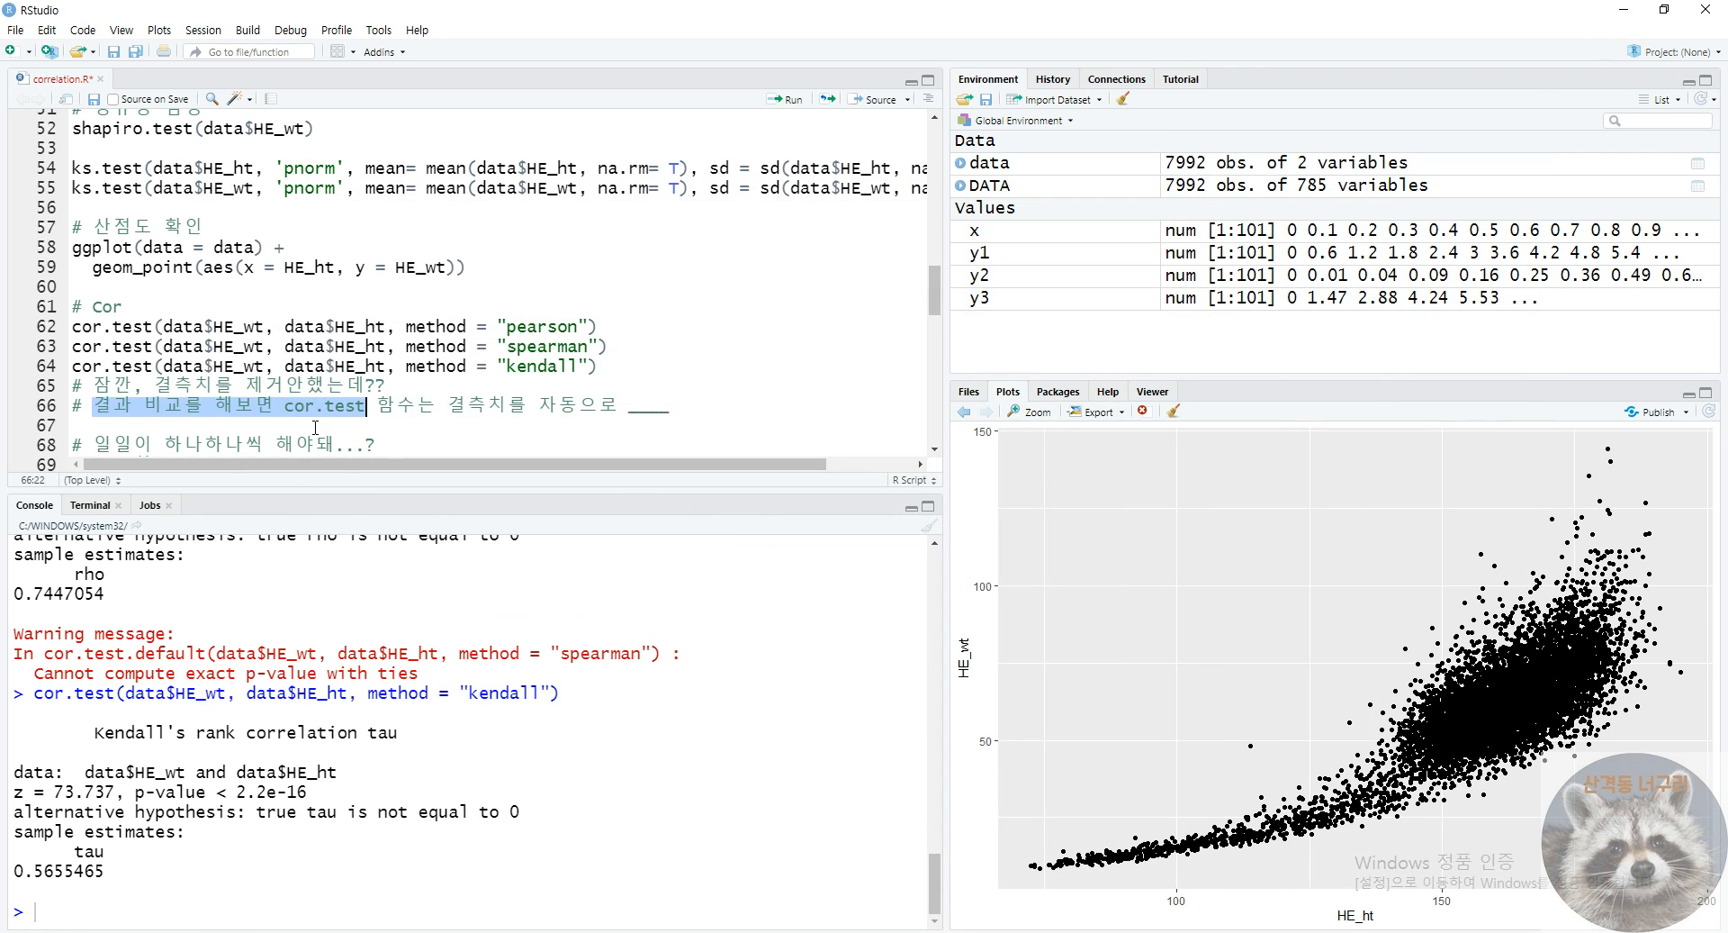
{"action": "left_click", "coordinate": [304, 424]}
{"action": "left_click", "coordinate": [628, 408]}
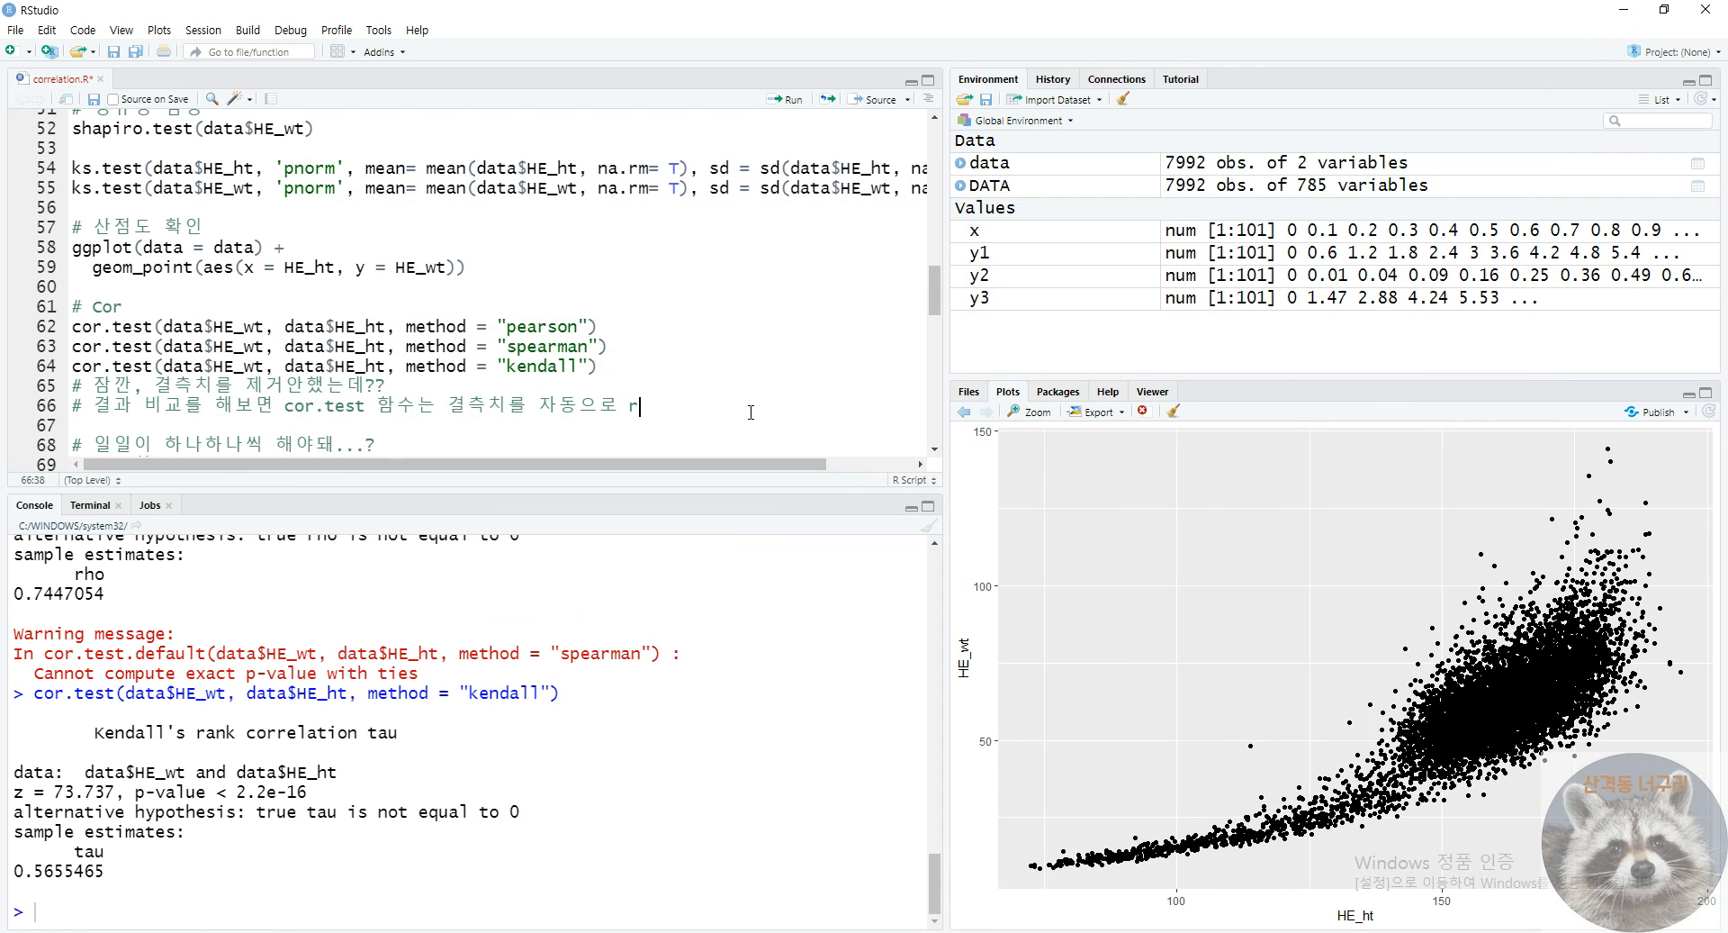
{"action": "type", "text": "ㅈ"}
{"action": "type", "text": "제거"}
- Review the completed comment on line 66 and the spearman and kendall cor.test calls above it
{"action": "left_click_drag", "start_coordinate": [670, 407], "coordinate": [75, 409]}
{"action": "left_click", "coordinate": [122, 428]}
{"action": "scroll", "coordinate": [119, 438], "scroll_direction": "down", "scroll_amount": 1}
{"action": "left_click_drag", "start_coordinate": [84, 298], "coordinate": [680, 280]}
{"action": "left_click", "coordinate": [216, 376]}
{"action": "scroll", "coordinate": [294, 415], "scroll_direction": "up", "scroll_amount": 2}
{"action": "left_click_drag", "start_coordinate": [610, 363], "coordinate": [225, 346]}
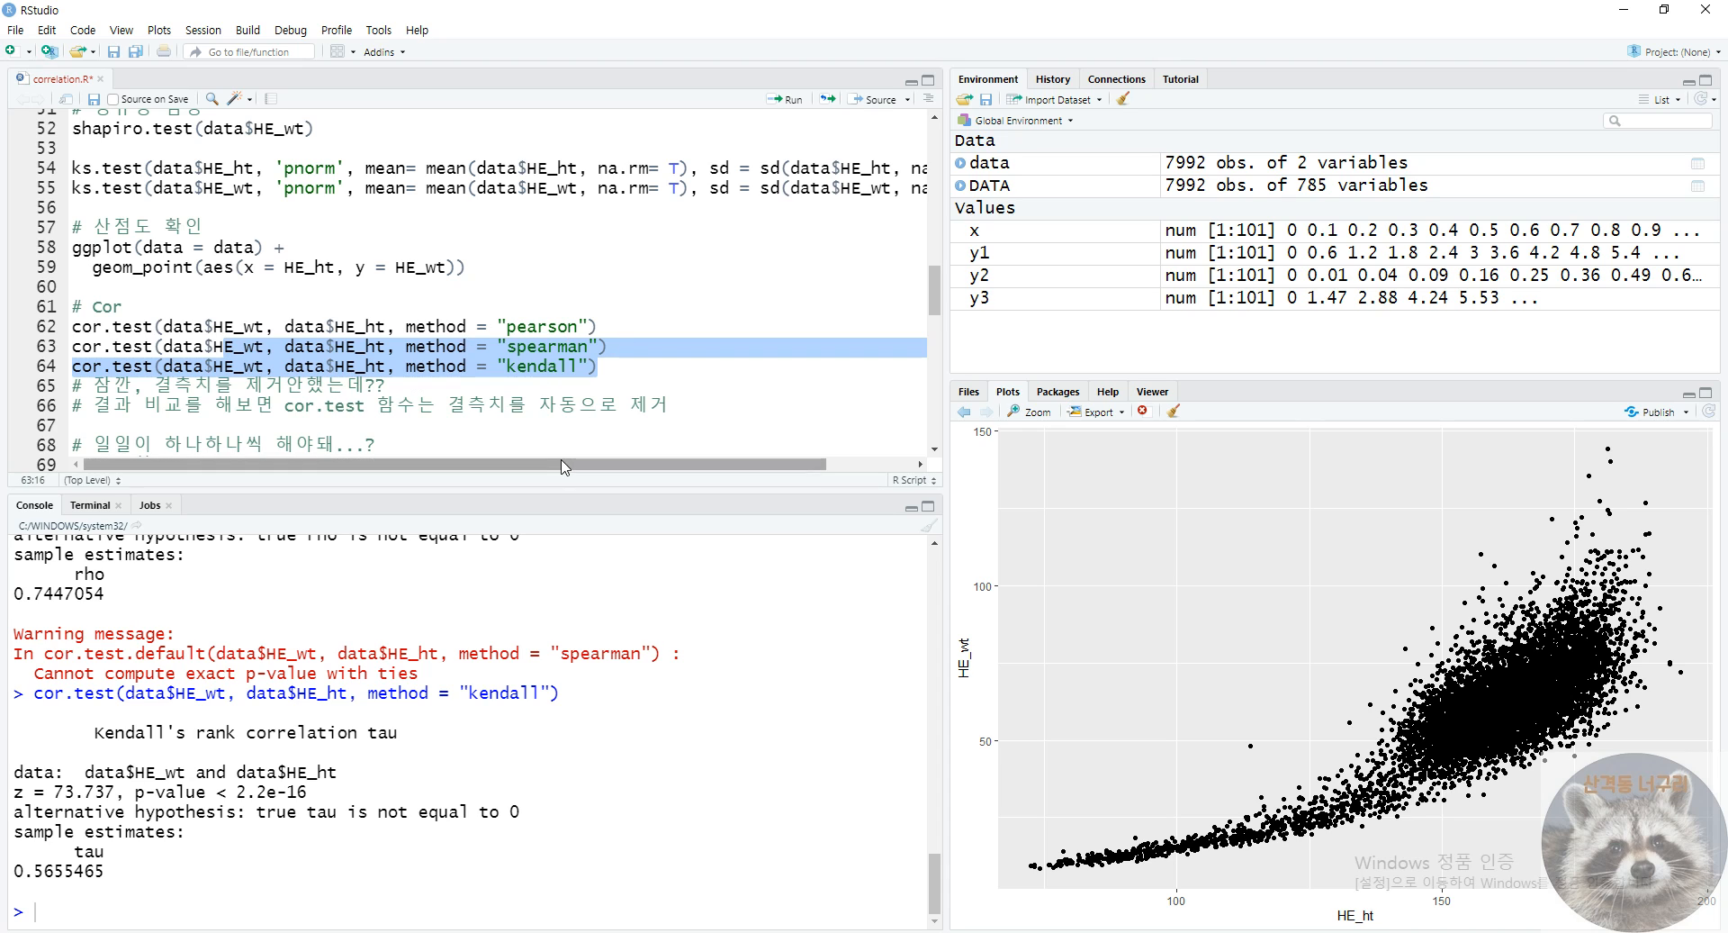
- Run cor(data) on line 70 to compute the correlations of all variables at once
{"action": "left_click", "coordinate": [455, 387]}
{"action": "scroll", "coordinate": [396, 399], "scroll_direction": "down", "scroll_amount": 2}
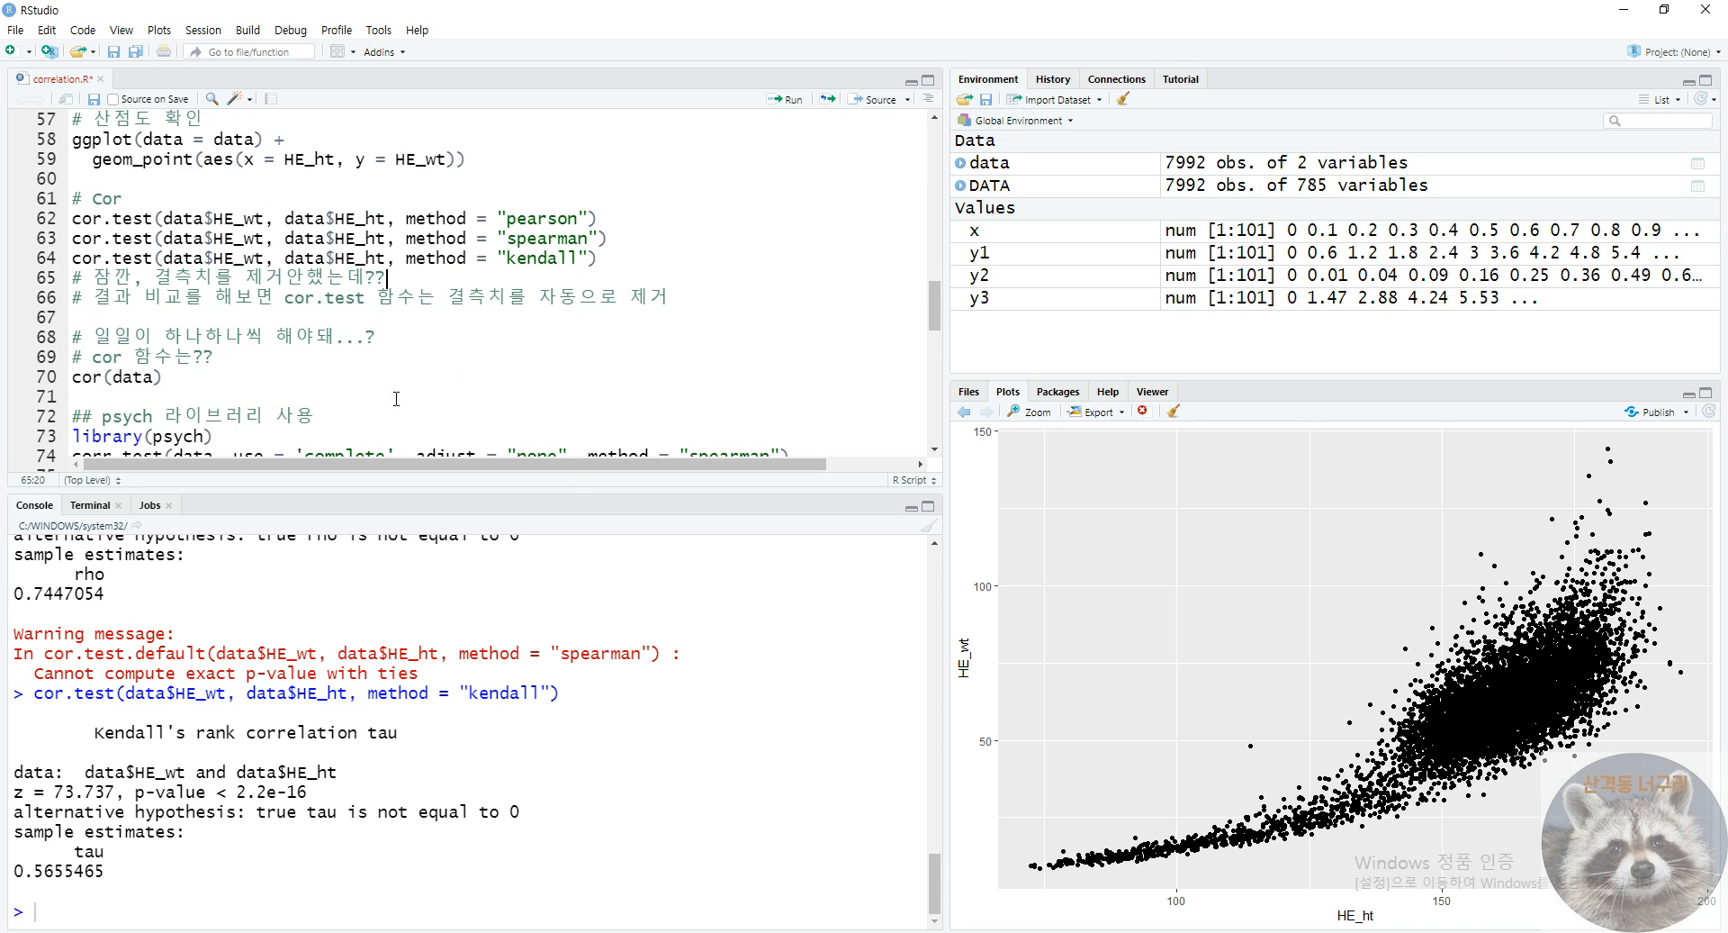
{"action": "left_click_drag", "start_coordinate": [403, 347], "coordinate": [93, 336]}
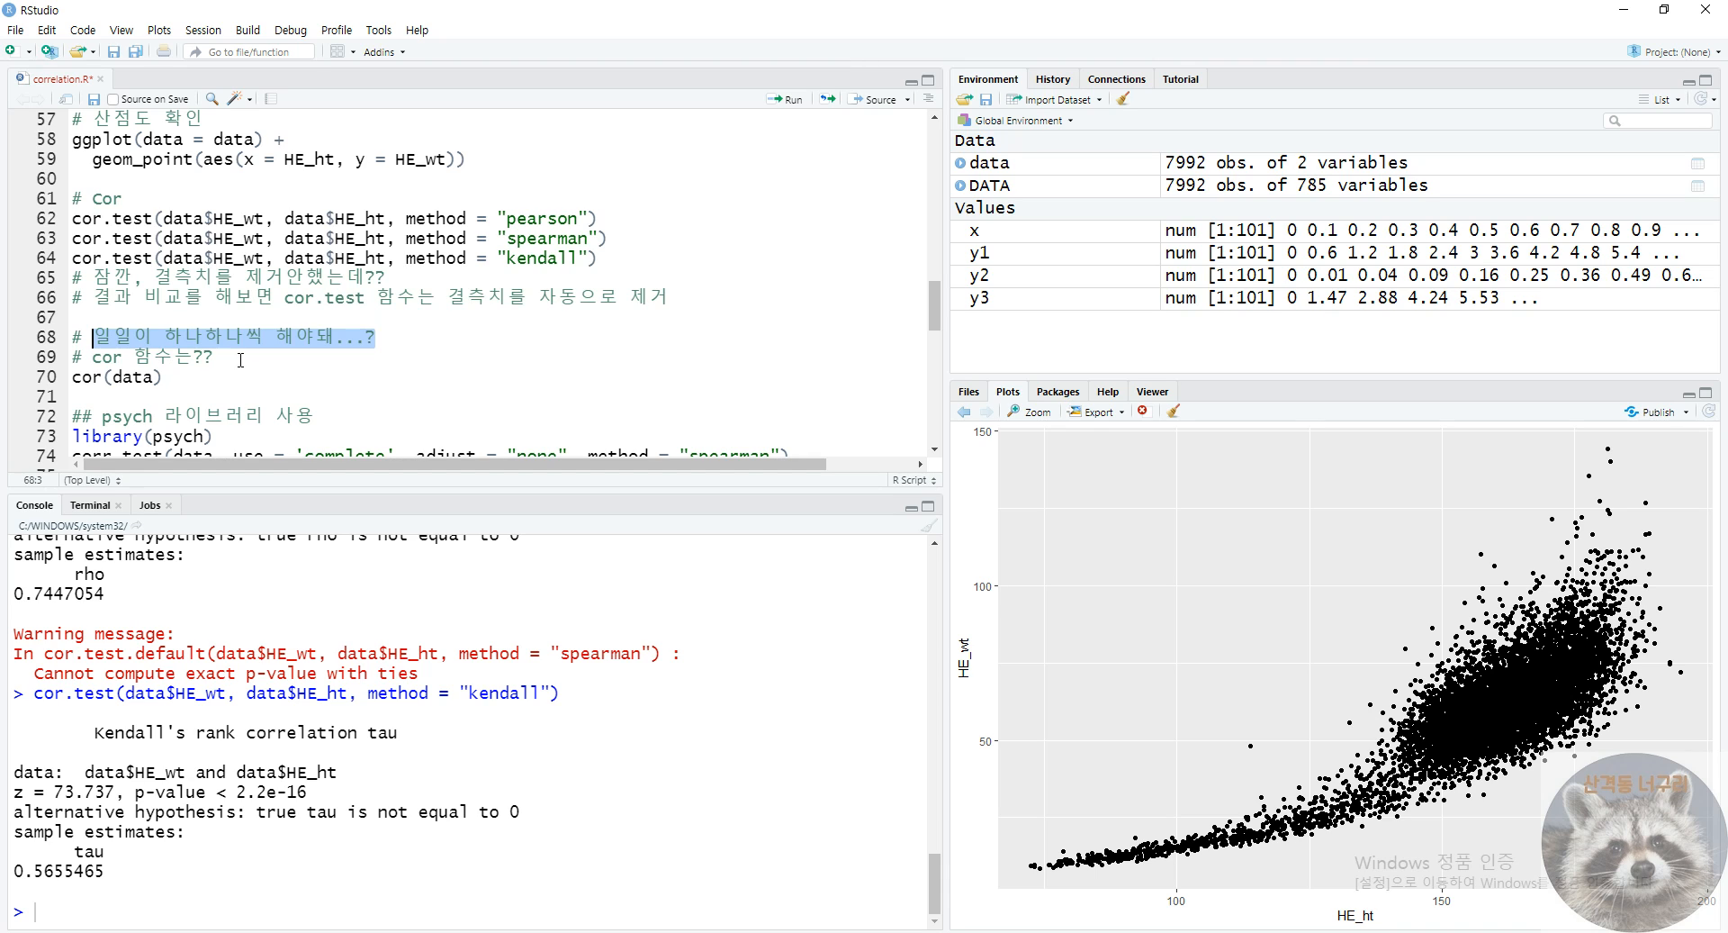
{"action": "double_click", "coordinate": [83, 379]}
{"action": "double_click", "coordinate": [135, 380]}
{"action": "left_click", "coordinate": [214, 381]}
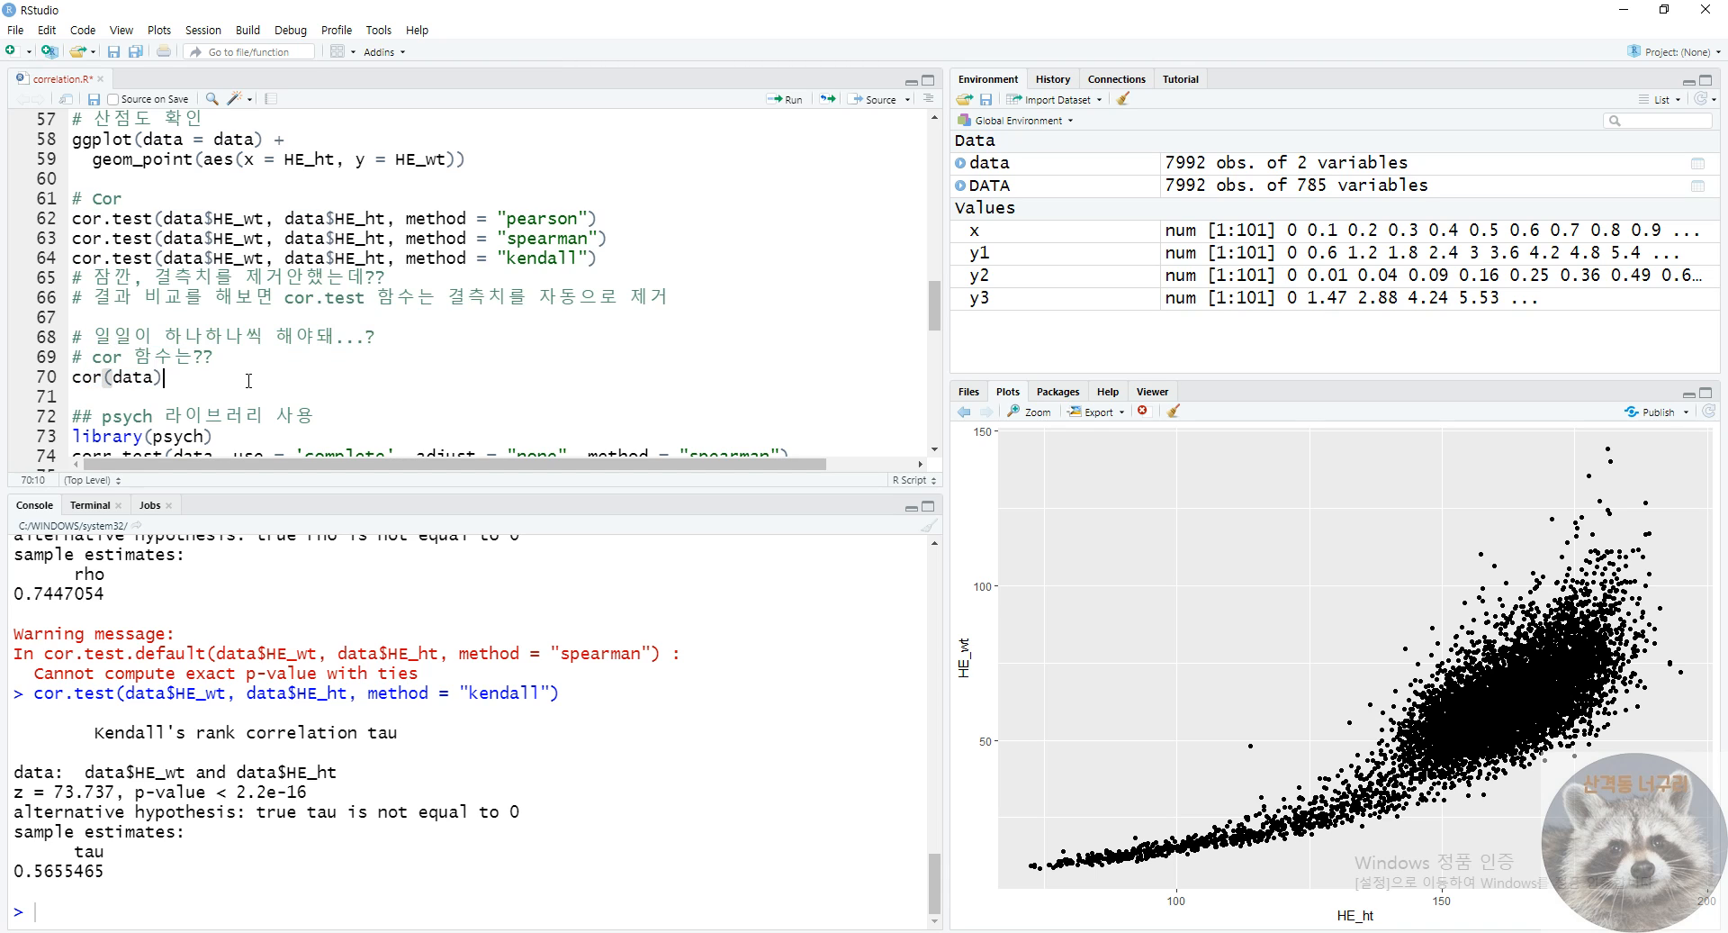
{"action": "key", "text": "ctrl+Return"}
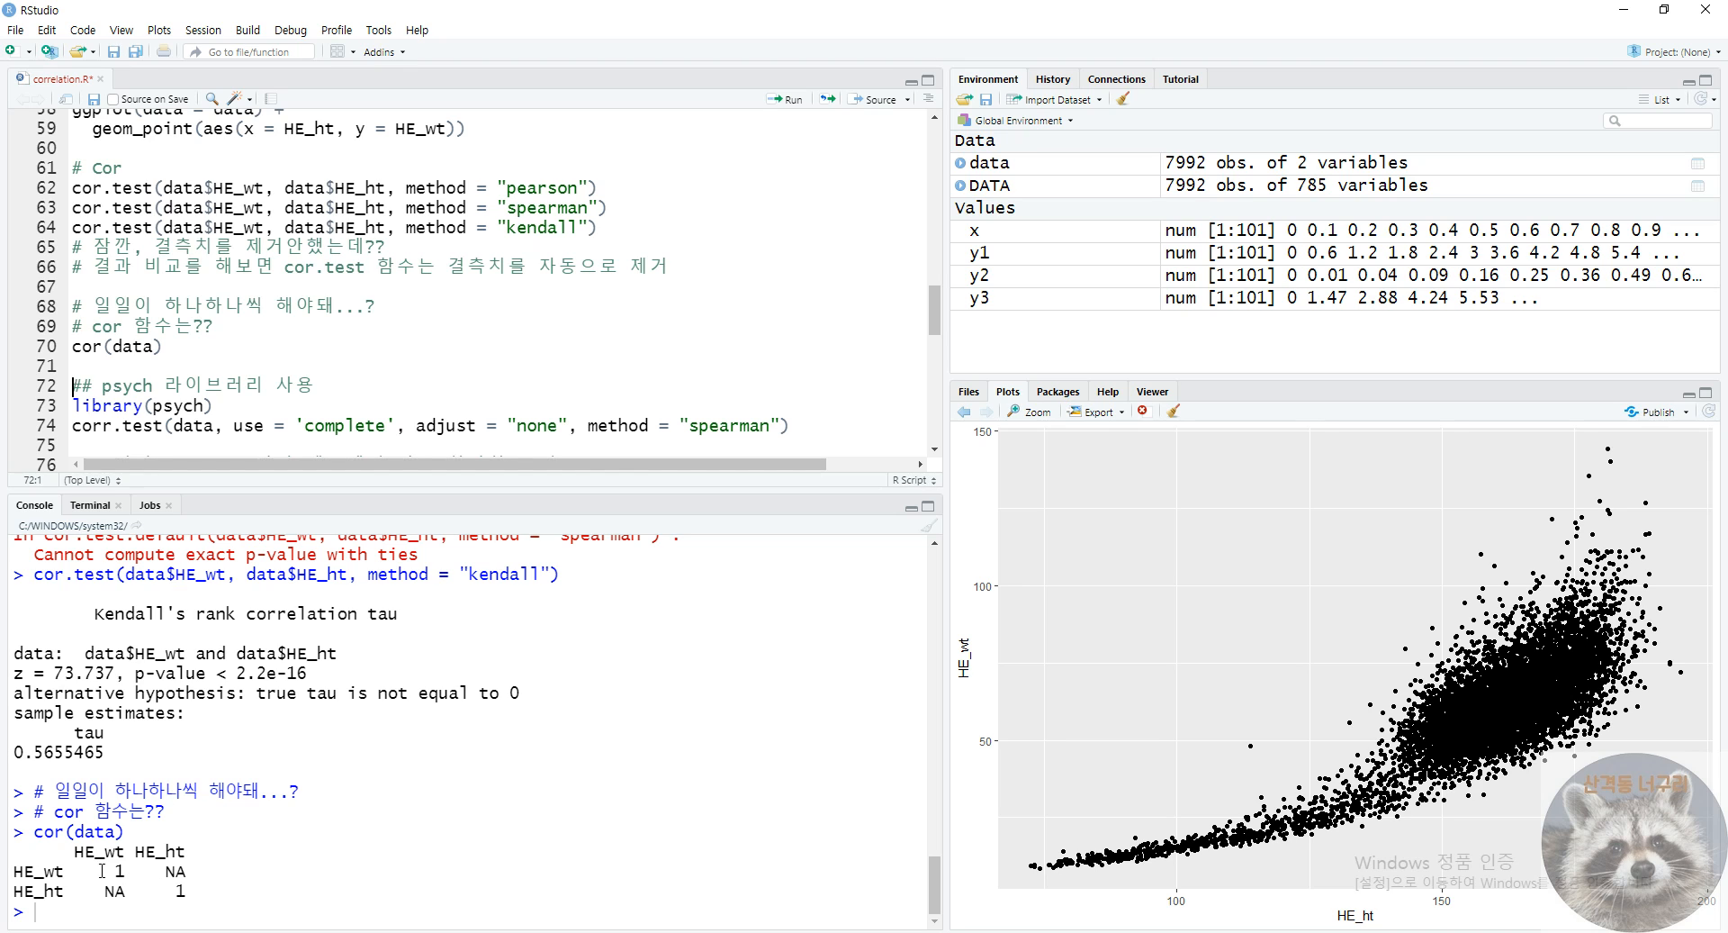
- Try to exclude missing values by adding na.rm = T to the cor(data) call and running it
{"action": "mouse_move", "coordinate": [185, 891]}
{"action": "left_mouse_down"}
{"action": "mouse_move", "coordinate": [13, 860]}
{"action": "mouse_move", "coordinate": [186, 855]}
{"action": "mouse_move", "coordinate": [182, 876]}
{"action": "left_mouse_up"}
{"action": "left_click", "coordinate": [127, 882]}
{"action": "left_click", "coordinate": [184, 859]}
{"action": "left_click", "coordinate": [185, 345]}
{"action": "key", "text": "Left"}
{"action": "type", "text": ", r"}
{"action": "key", "text": "BackSpace"}
{"action": "type", "text": "na.r"}
{"action": "type", "text": "m = T"}
{"action": "key", "text": "ctrl+Return"}
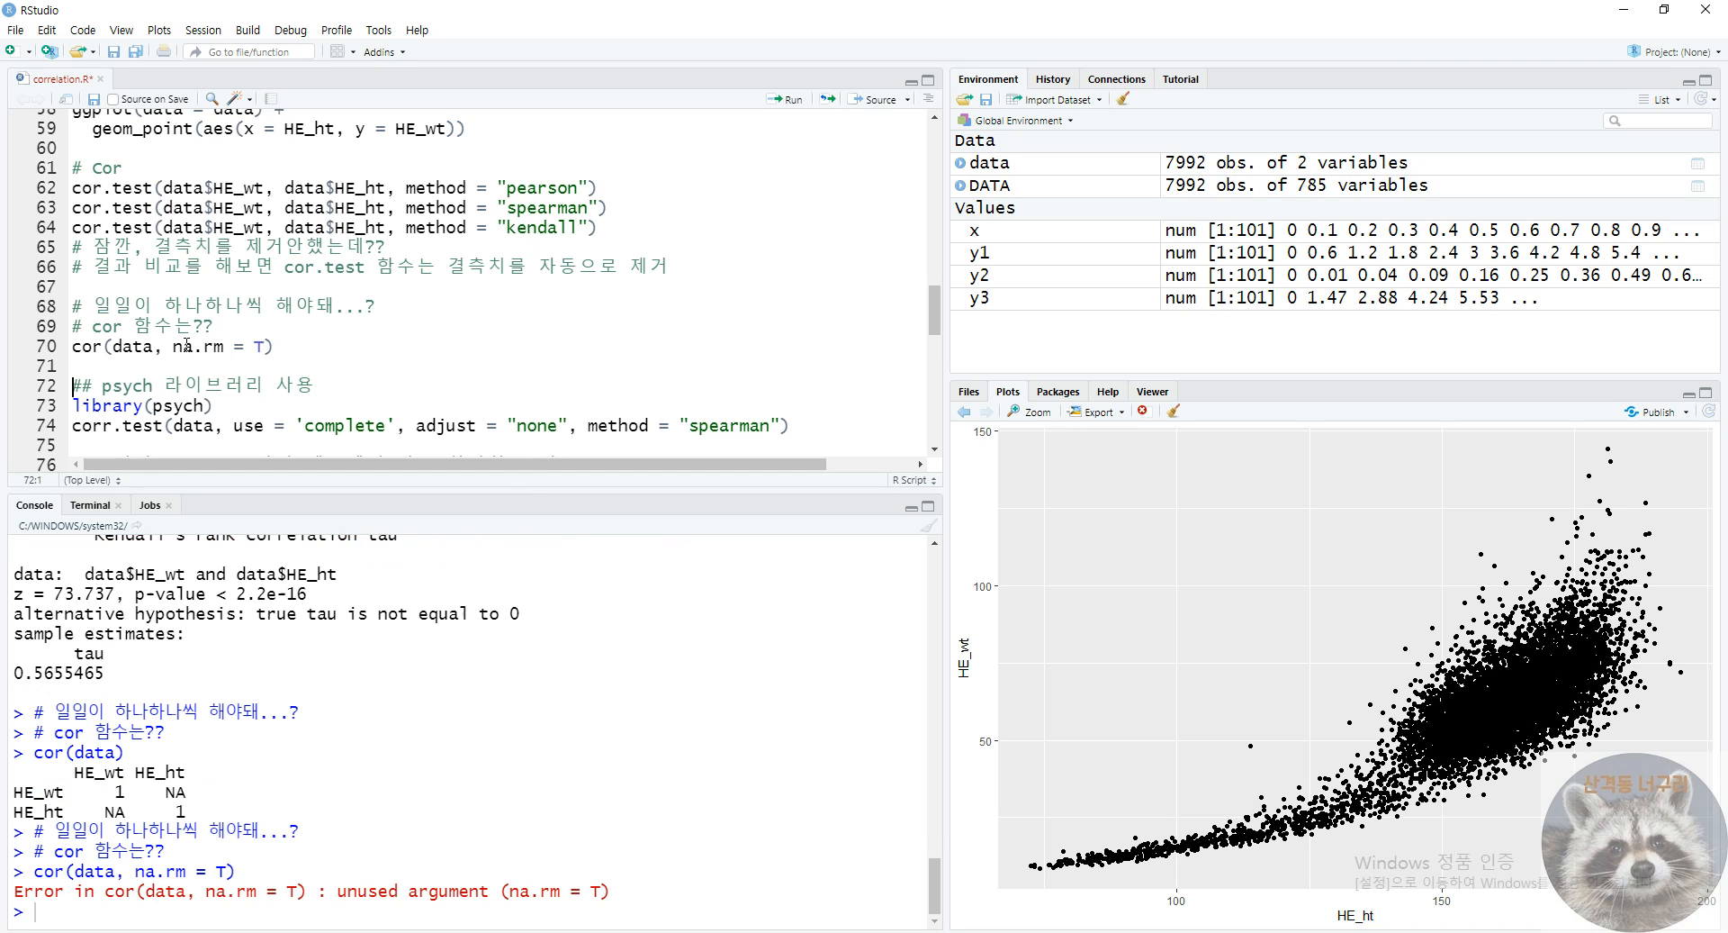
- Remove the na.rm = T argument from line 70 and run cor(data) again
{"action": "mouse_move", "coordinate": [275, 347]}
{"action": "left_mouse_down"}
{"action": "mouse_move", "coordinate": [131, 346]}
{"action": "mouse_move", "coordinate": [266, 347]}
{"action": "left_mouse_up"}
{"action": "left_click", "coordinate": [160, 362]}
{"action": "key", "text": "BackSpace"}
{"action": "left_click", "coordinate": [275, 351]}
{"action": "key", "text": "ctrl+Return"}
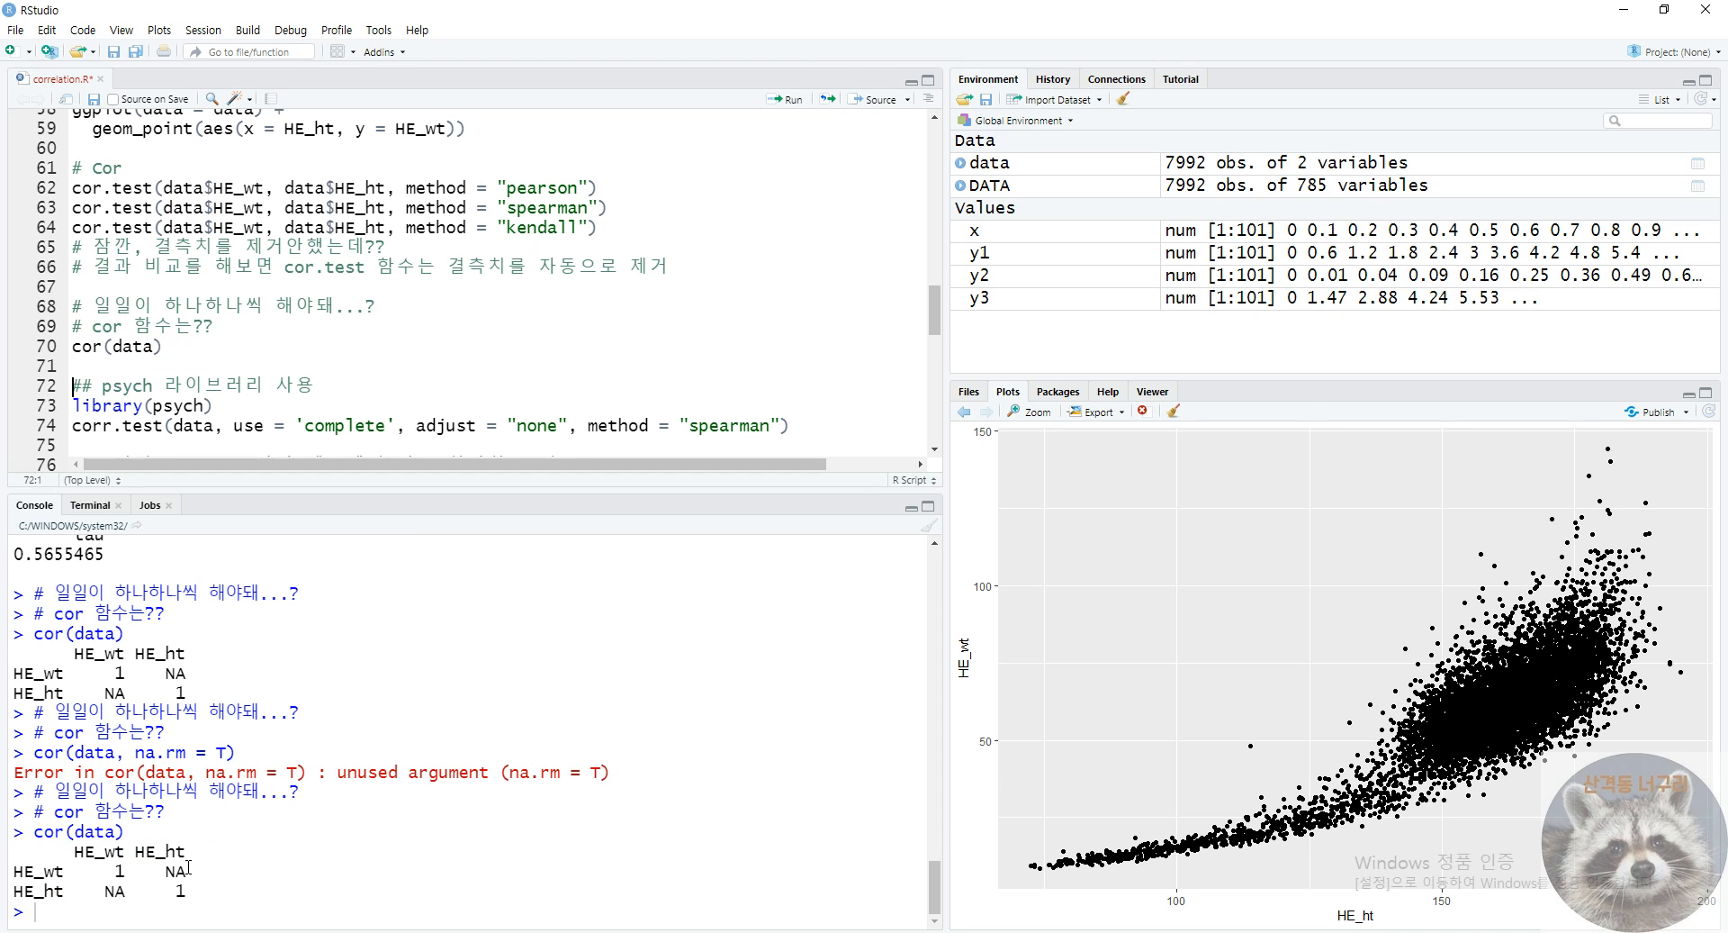
- Examine the diagonal and off-diagonal entries of the cor(data) matrix for HE_wt and HE_ht
{"action": "left_click_drag", "start_coordinate": [178, 875], "coordinate": [187, 871]}
{"action": "left_click", "coordinate": [177, 877]}
{"action": "double_click", "coordinate": [146, 876]}
{"action": "left_click", "coordinate": [122, 892]}
{"action": "double_click", "coordinate": [116, 891]}
{"action": "double_click", "coordinate": [175, 872]}
{"action": "left_click", "coordinate": [127, 899]}
{"action": "double_click", "coordinate": [153, 890]}
{"action": "left_click", "coordinate": [174, 875]}
{"action": "left_click", "coordinate": [107, 348]}
- Load the psych library from line 73
{"action": "left_click", "coordinate": [316, 174]}
{"action": "scroll", "coordinate": [188, 403], "scroll_direction": "down", "scroll_amount": 1}
{"action": "left_click", "coordinate": [147, 352]}
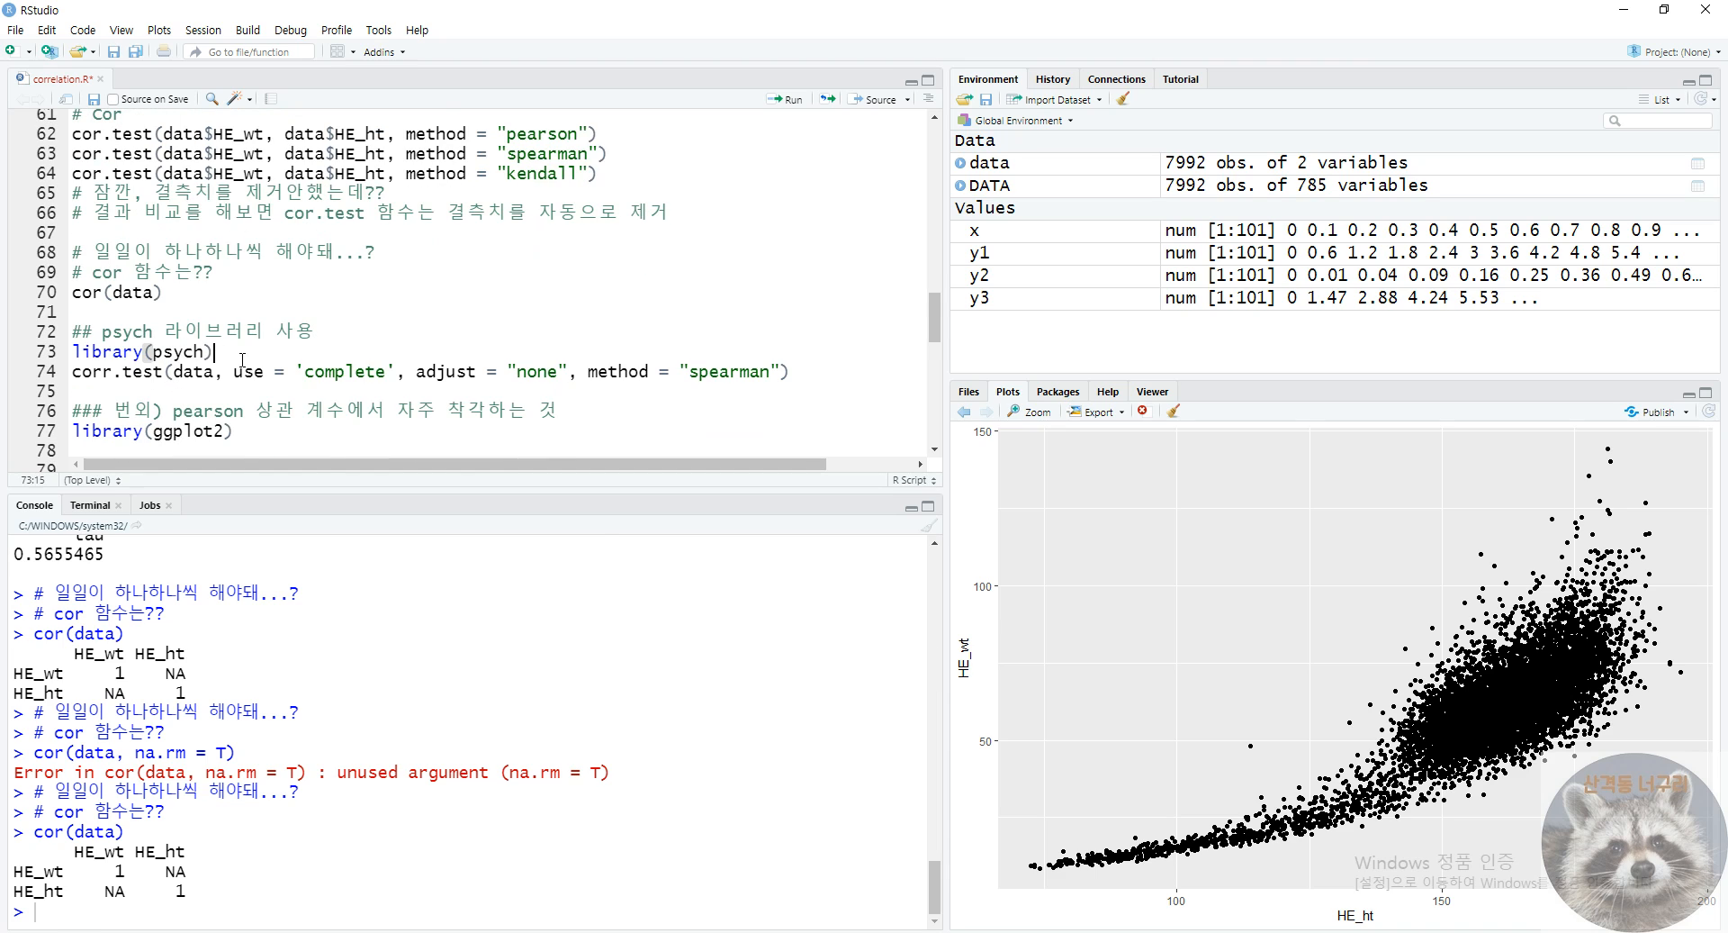
{"action": "key", "text": "ctrl+Return"}
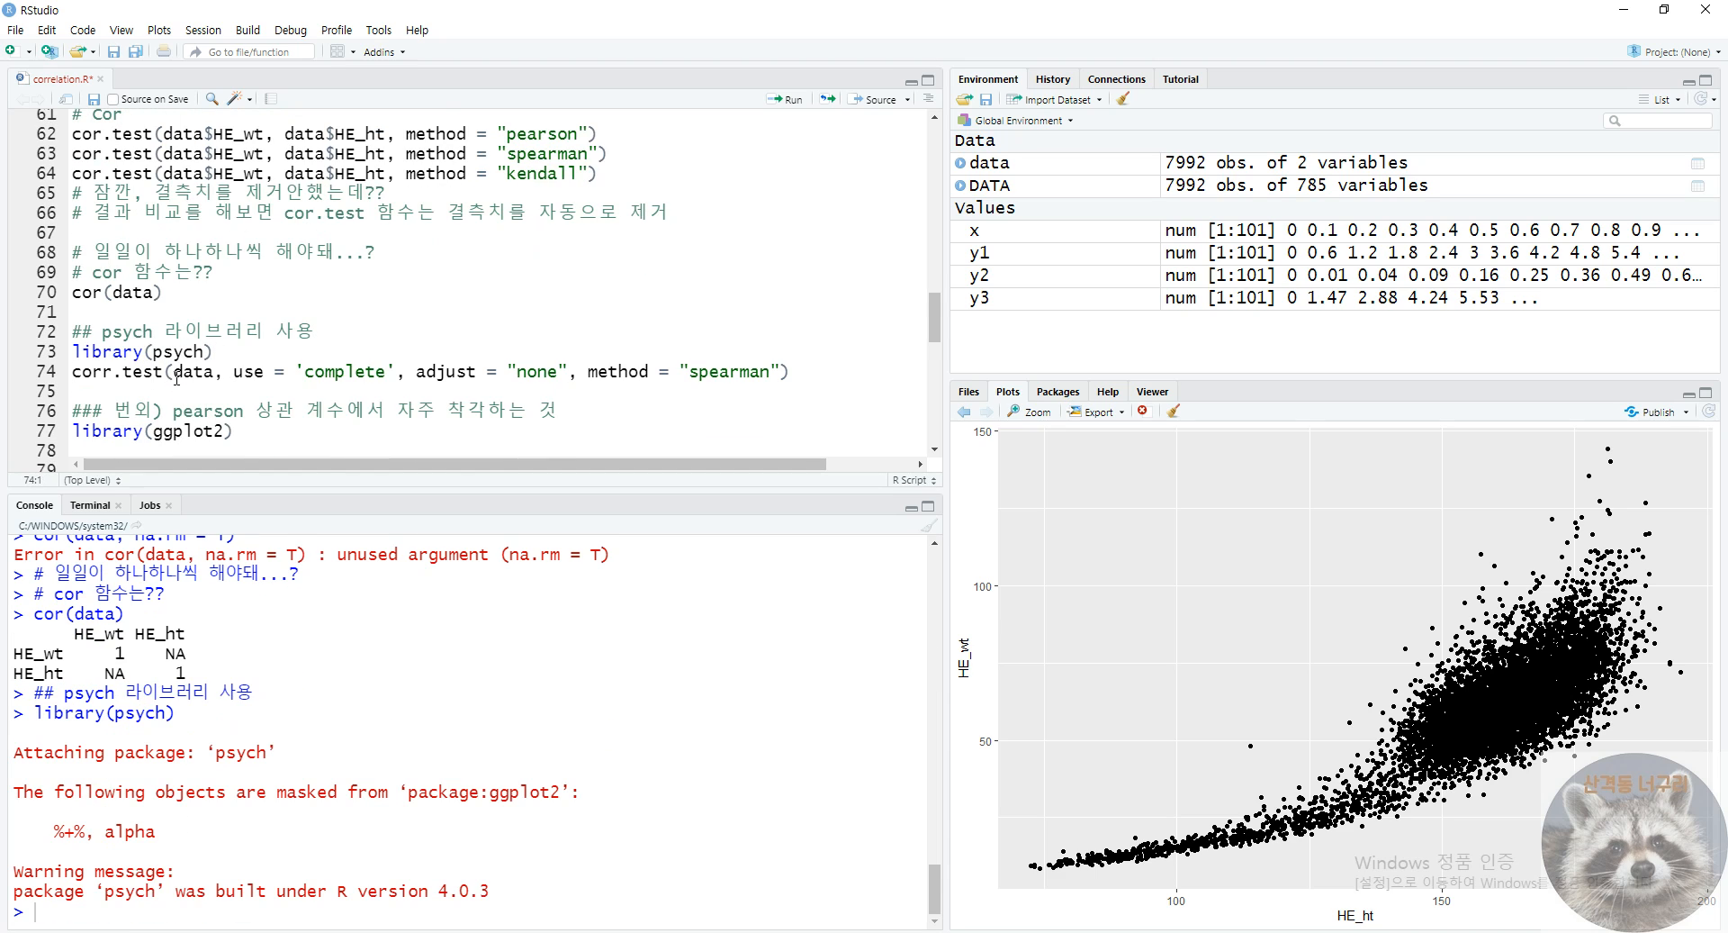
- Run corr.test on data with use = 'complete', adjust = "none" and method = "spearman"
{"action": "key", "text": "ctrl+Return"}
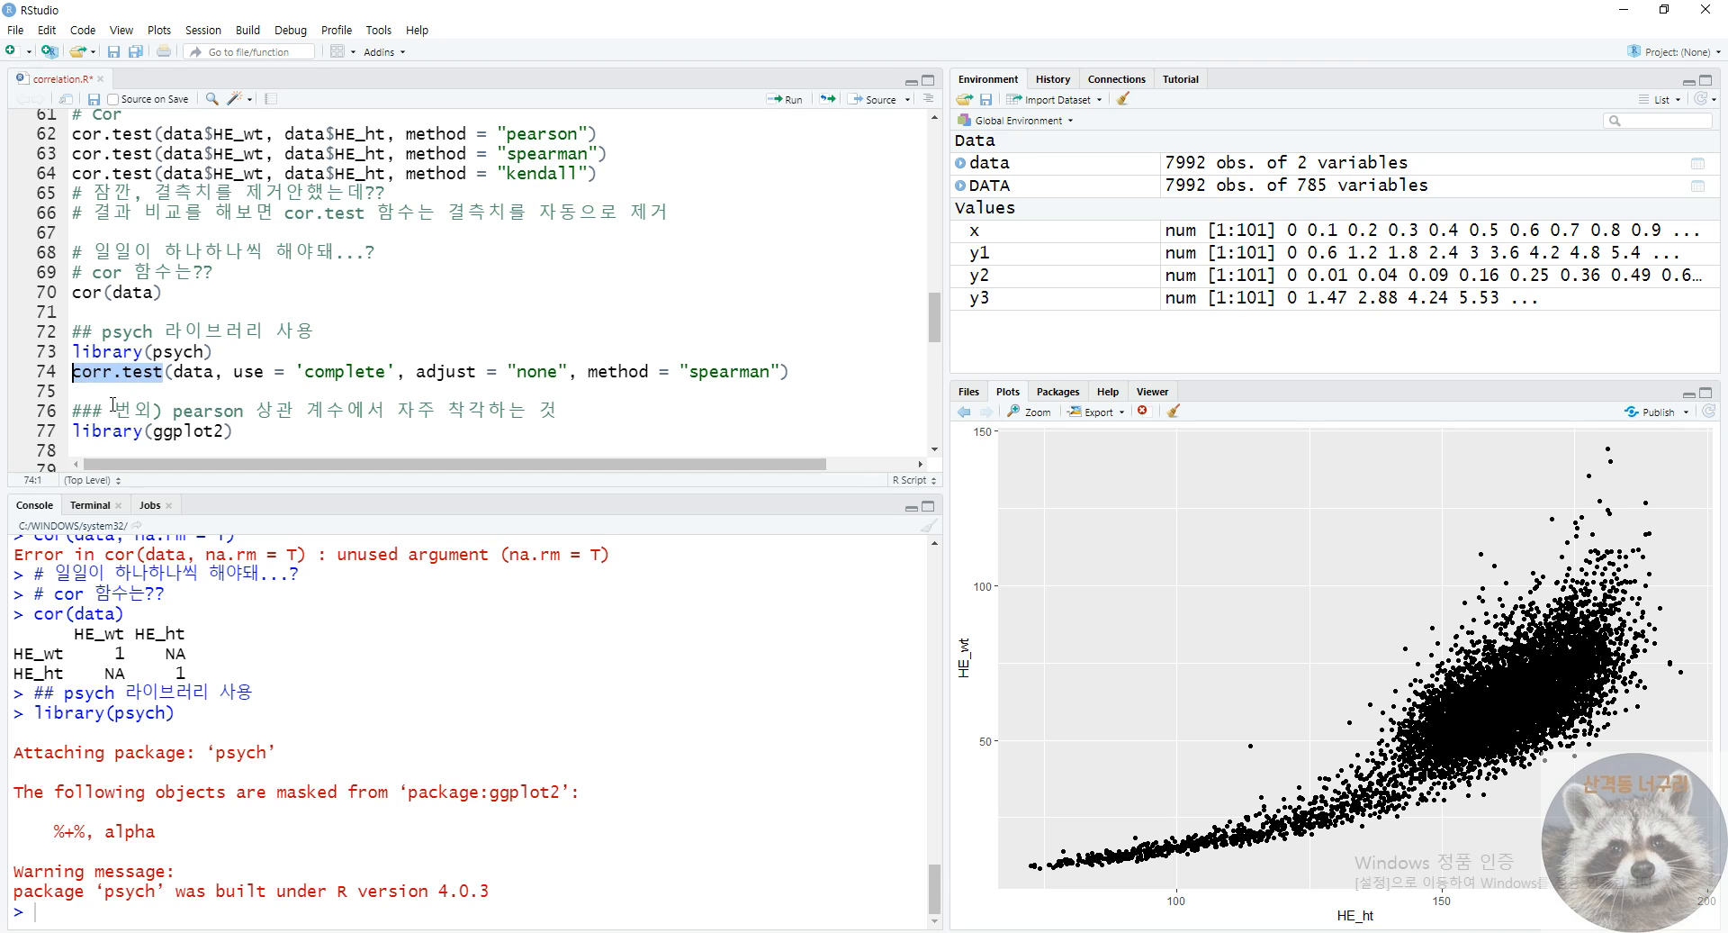
{"action": "type", "text": "r"}
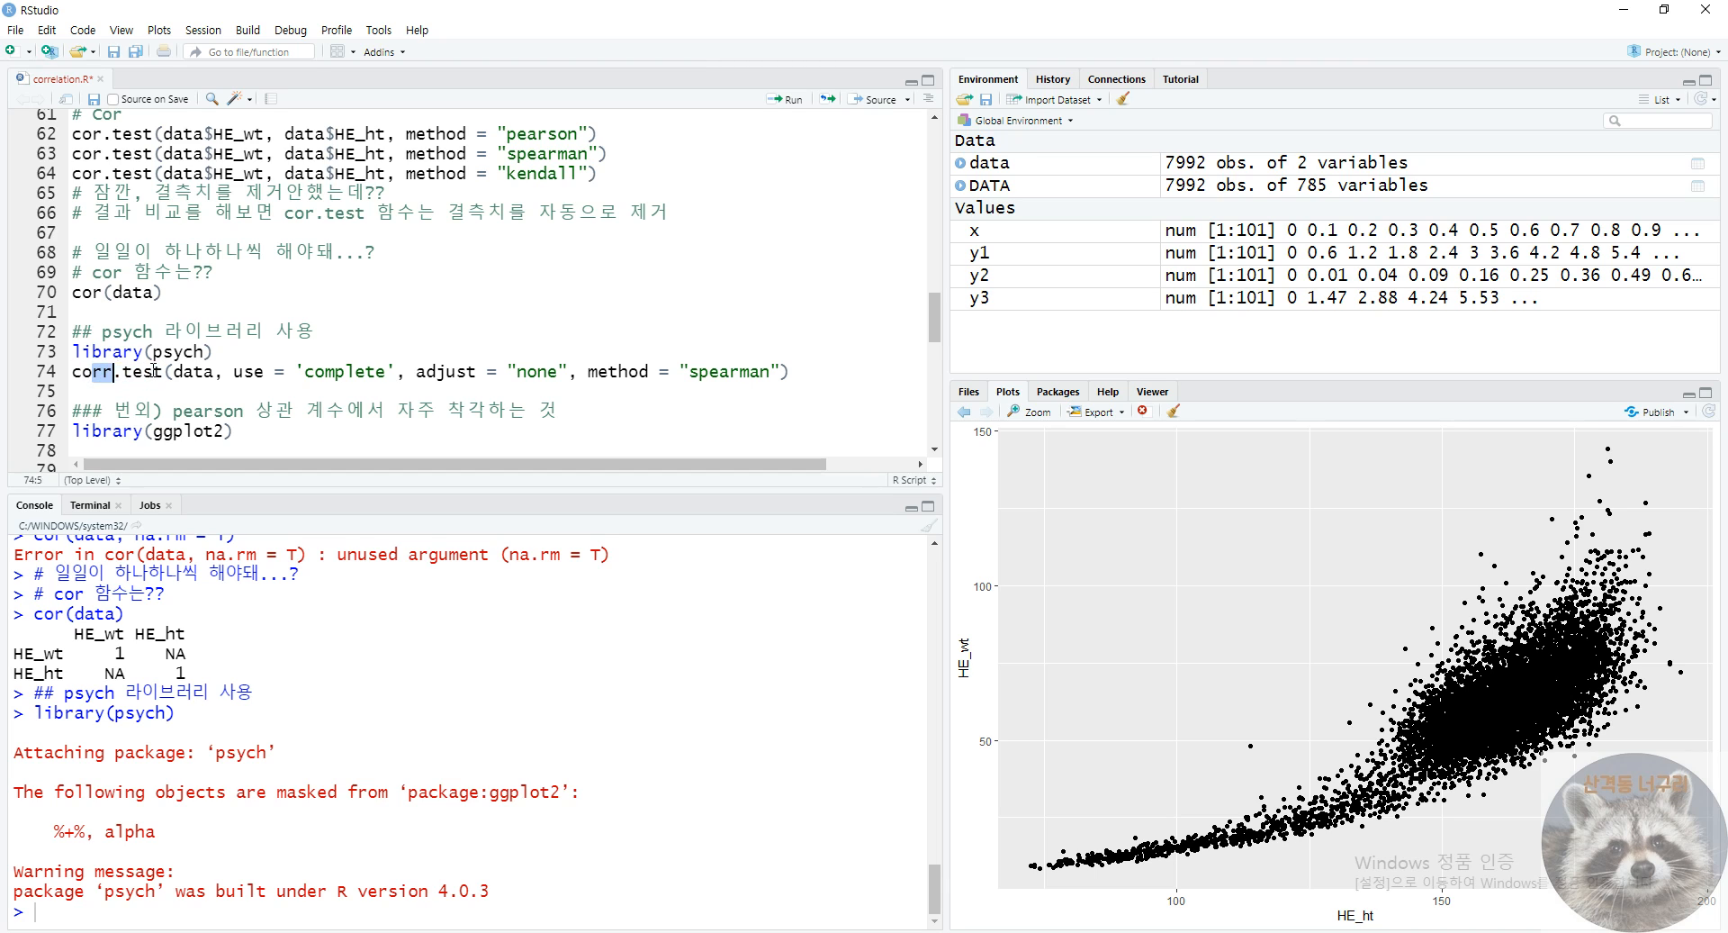
{"action": "key", "text": "ctrl+Return"}
{"action": "left_click", "coordinate": [115, 371]}
{"action": "key", "text": "ctrl+Return"}
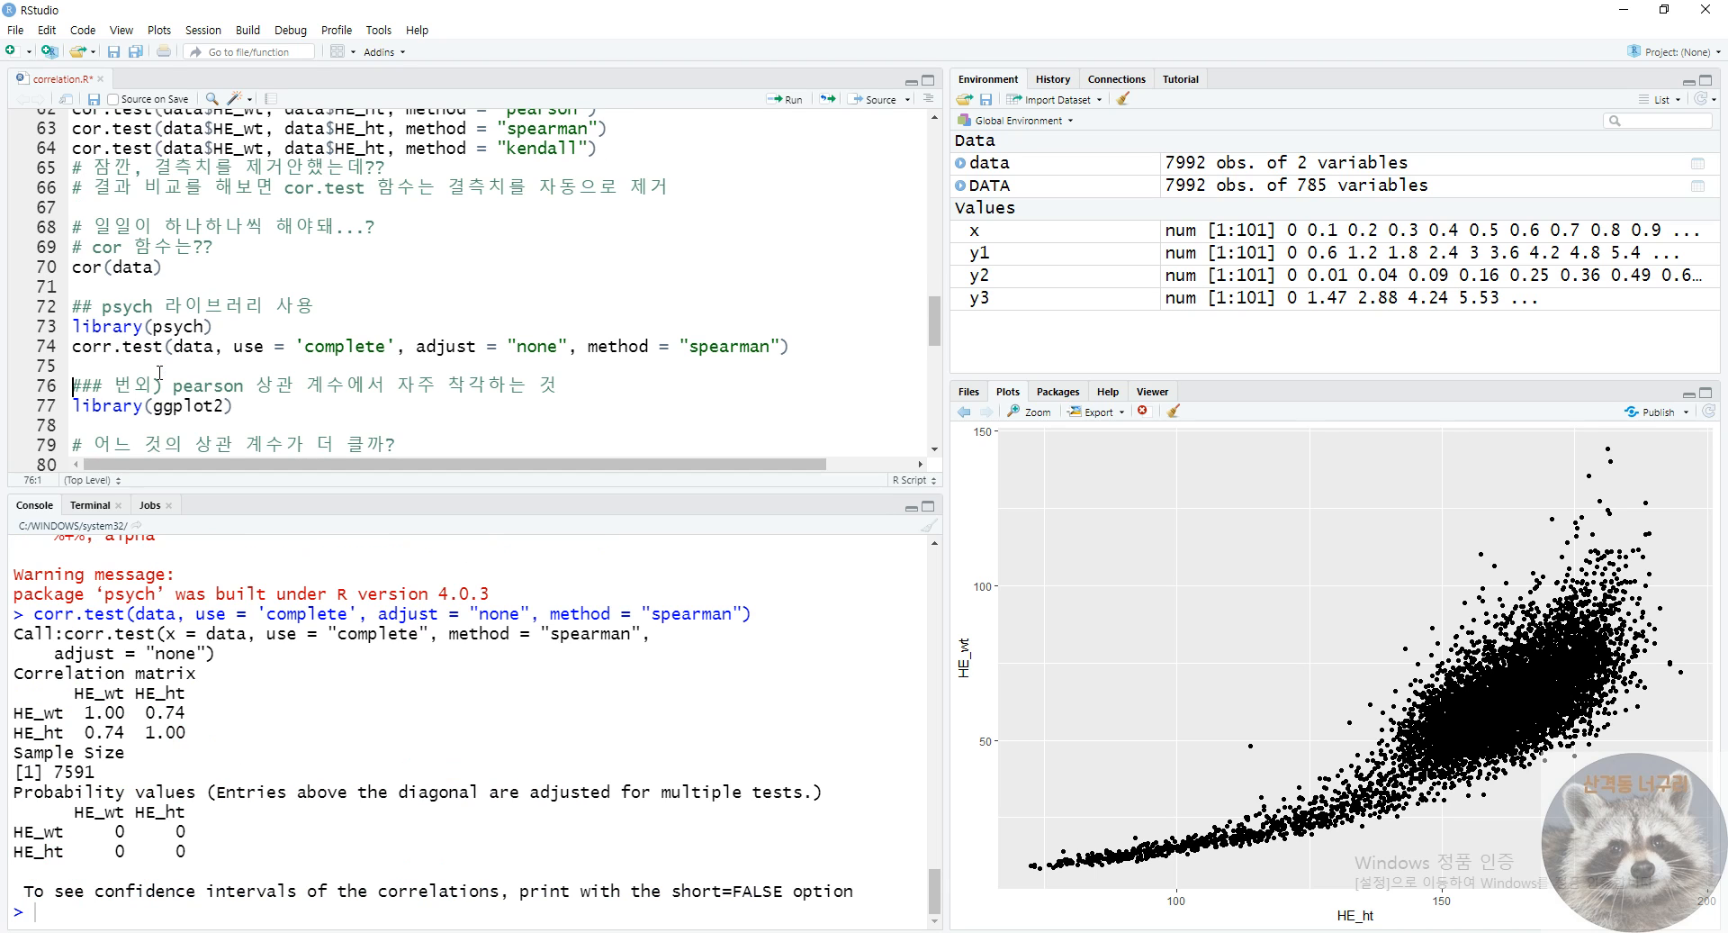
- Inspect the spearman method argument and the correlation matrix, sample size and probability values in the corr.test output
{"action": "double_click", "coordinate": [719, 346]}
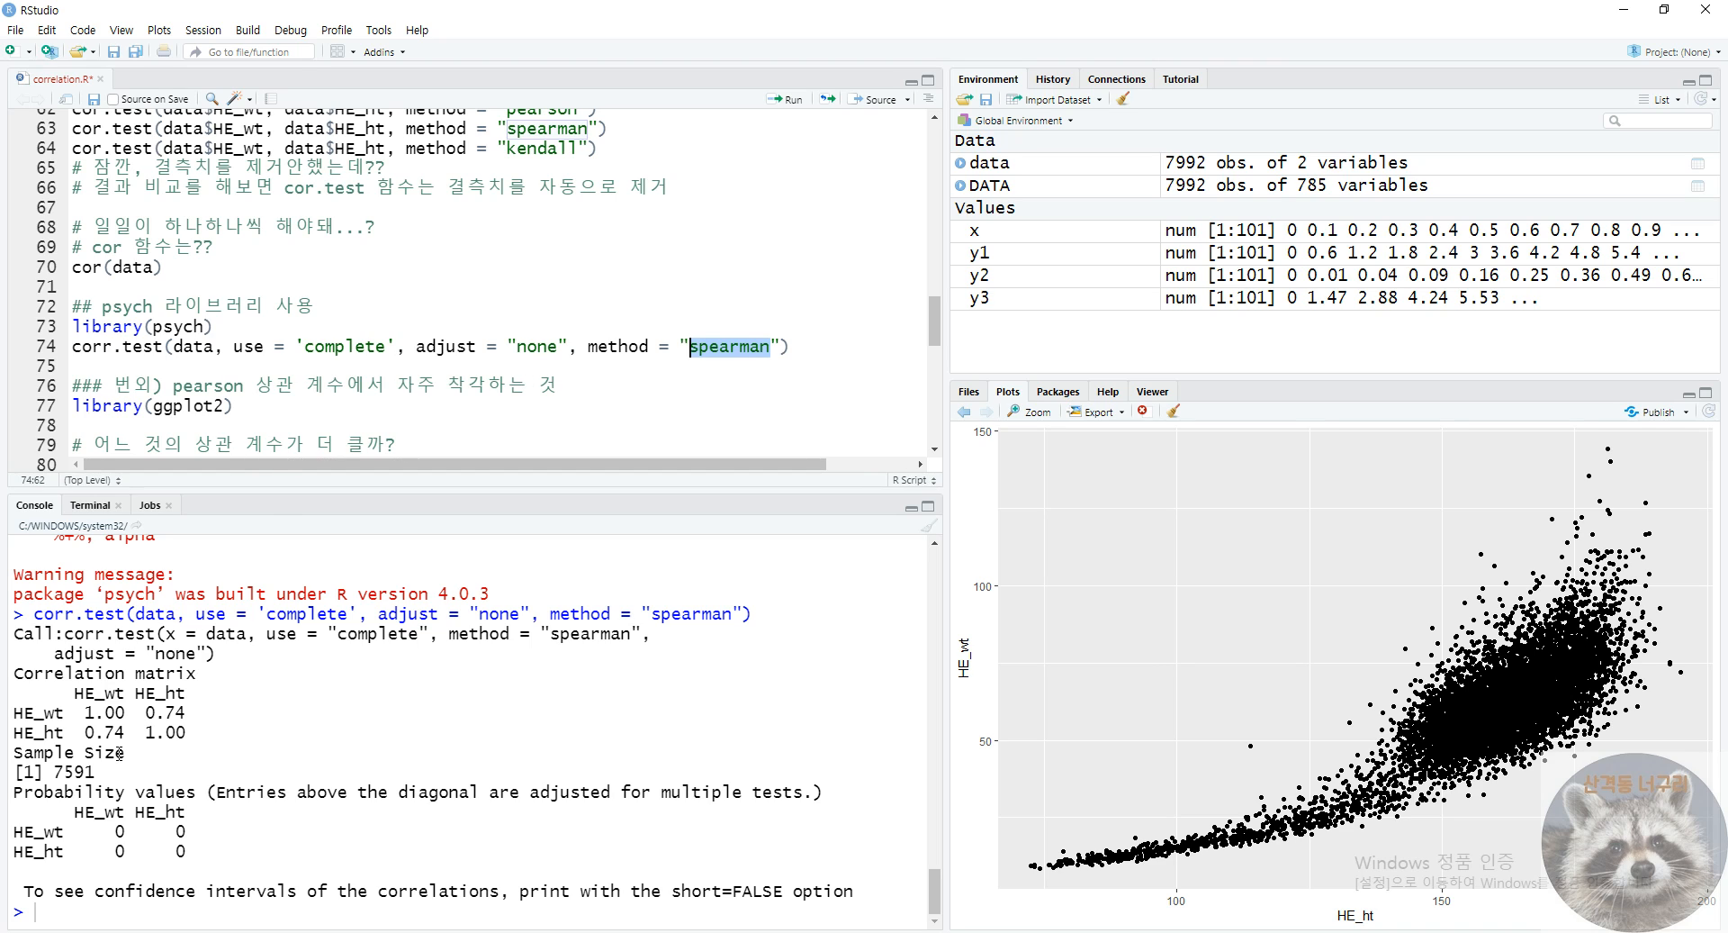
{"action": "left_click_drag", "start_coordinate": [74, 717], "coordinate": [18, 752]}
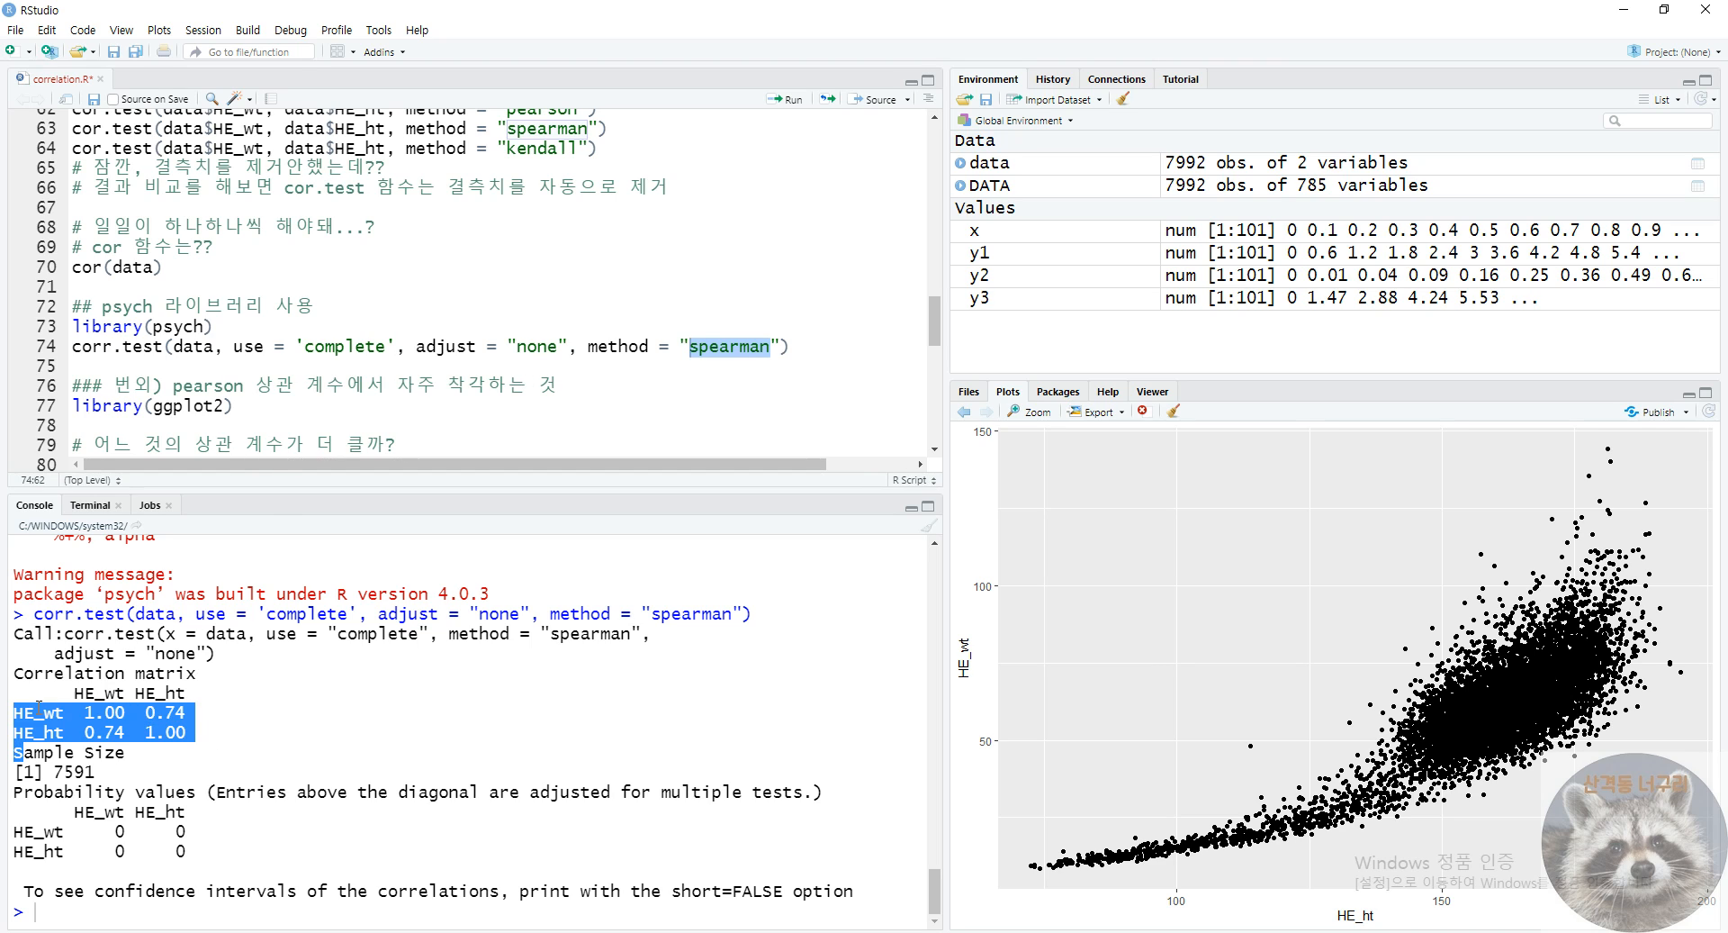
{"action": "left_click", "coordinate": [138, 734]}
{"action": "left_click_drag", "start_coordinate": [214, 735], "coordinate": [14, 670]}
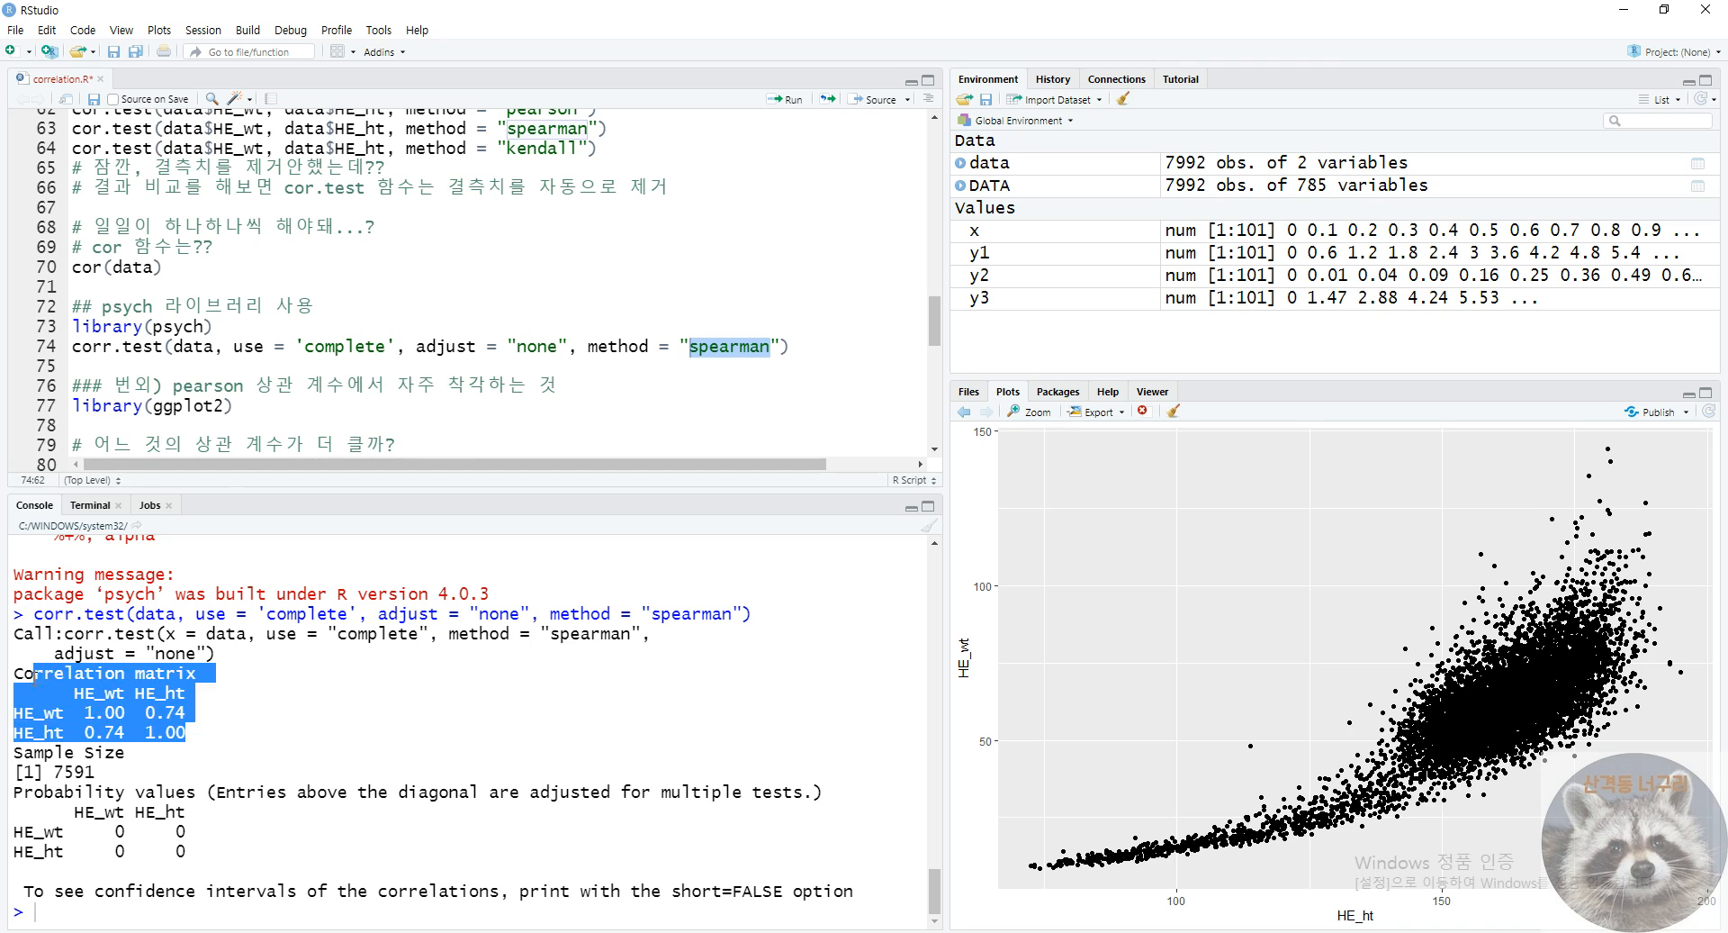
{"action": "left_click", "coordinate": [119, 774]}
{"action": "left_click_drag", "start_coordinate": [96, 772], "coordinate": [32, 767]}
{"action": "left_click", "coordinate": [144, 780]}
{"action": "left_click_drag", "start_coordinate": [138, 778], "coordinate": [24, 771]}
{"action": "left_click", "coordinate": [120, 817]}
{"action": "left_click_drag", "start_coordinate": [90, 829], "coordinate": [15, 693]}
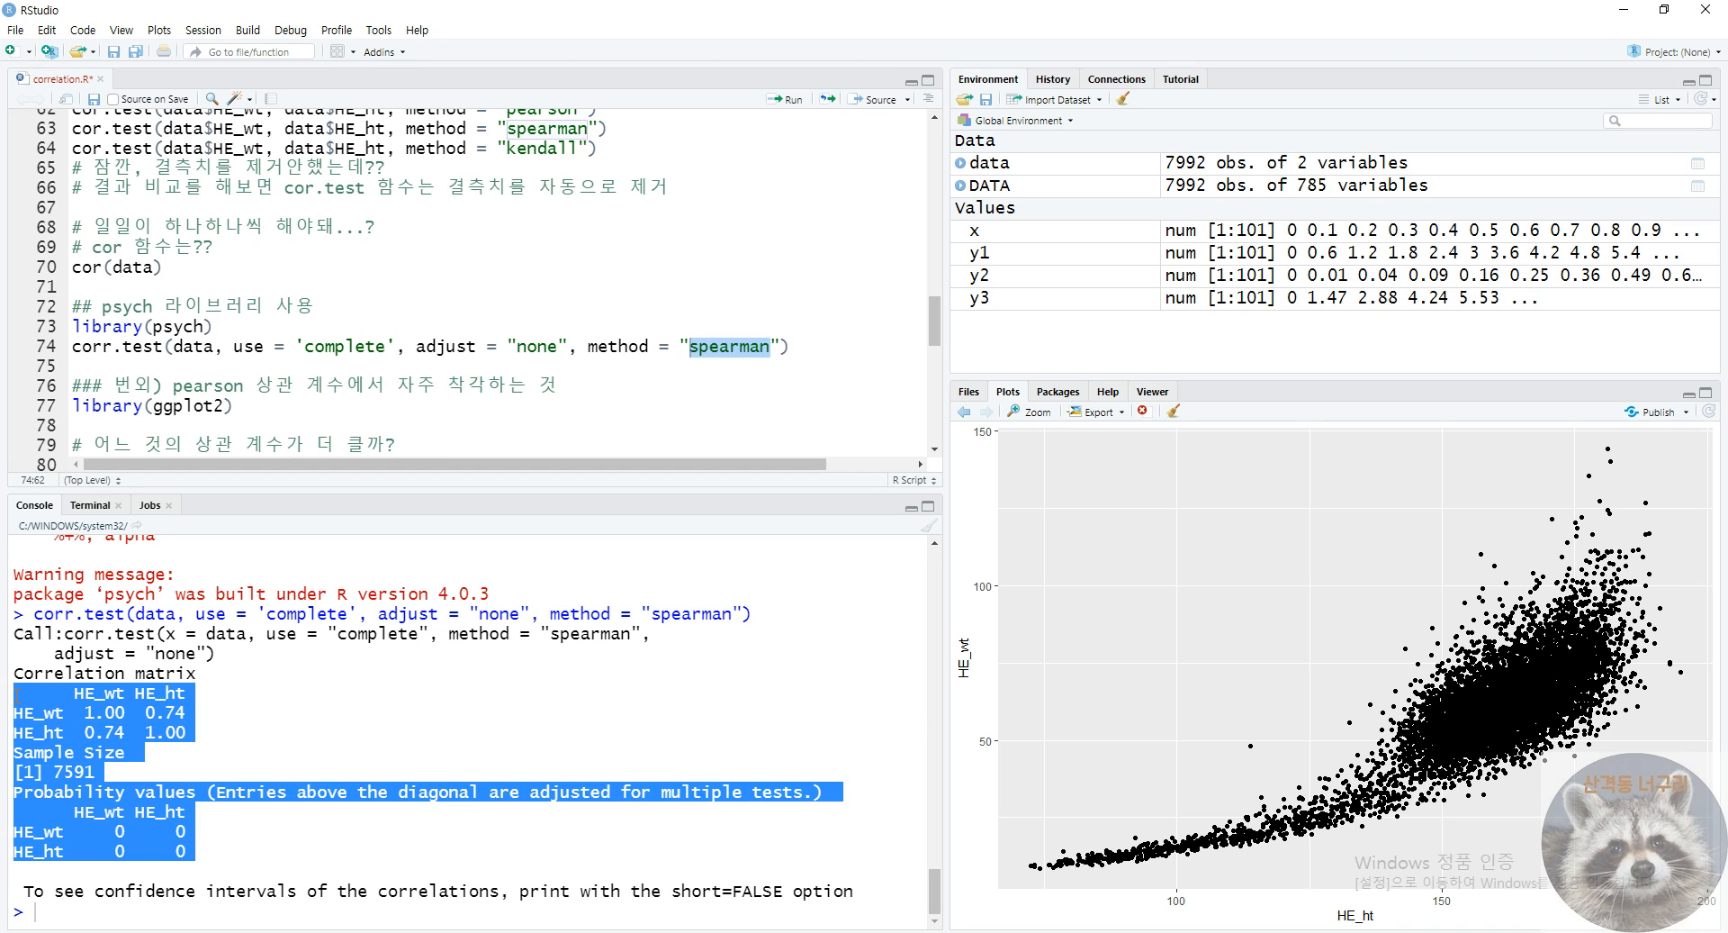
- Add an empty corr.test() call on line 75 below the existing corr.test line
{"action": "left_click", "coordinate": [367, 409]}
{"action": "left_click", "coordinate": [79, 349]}
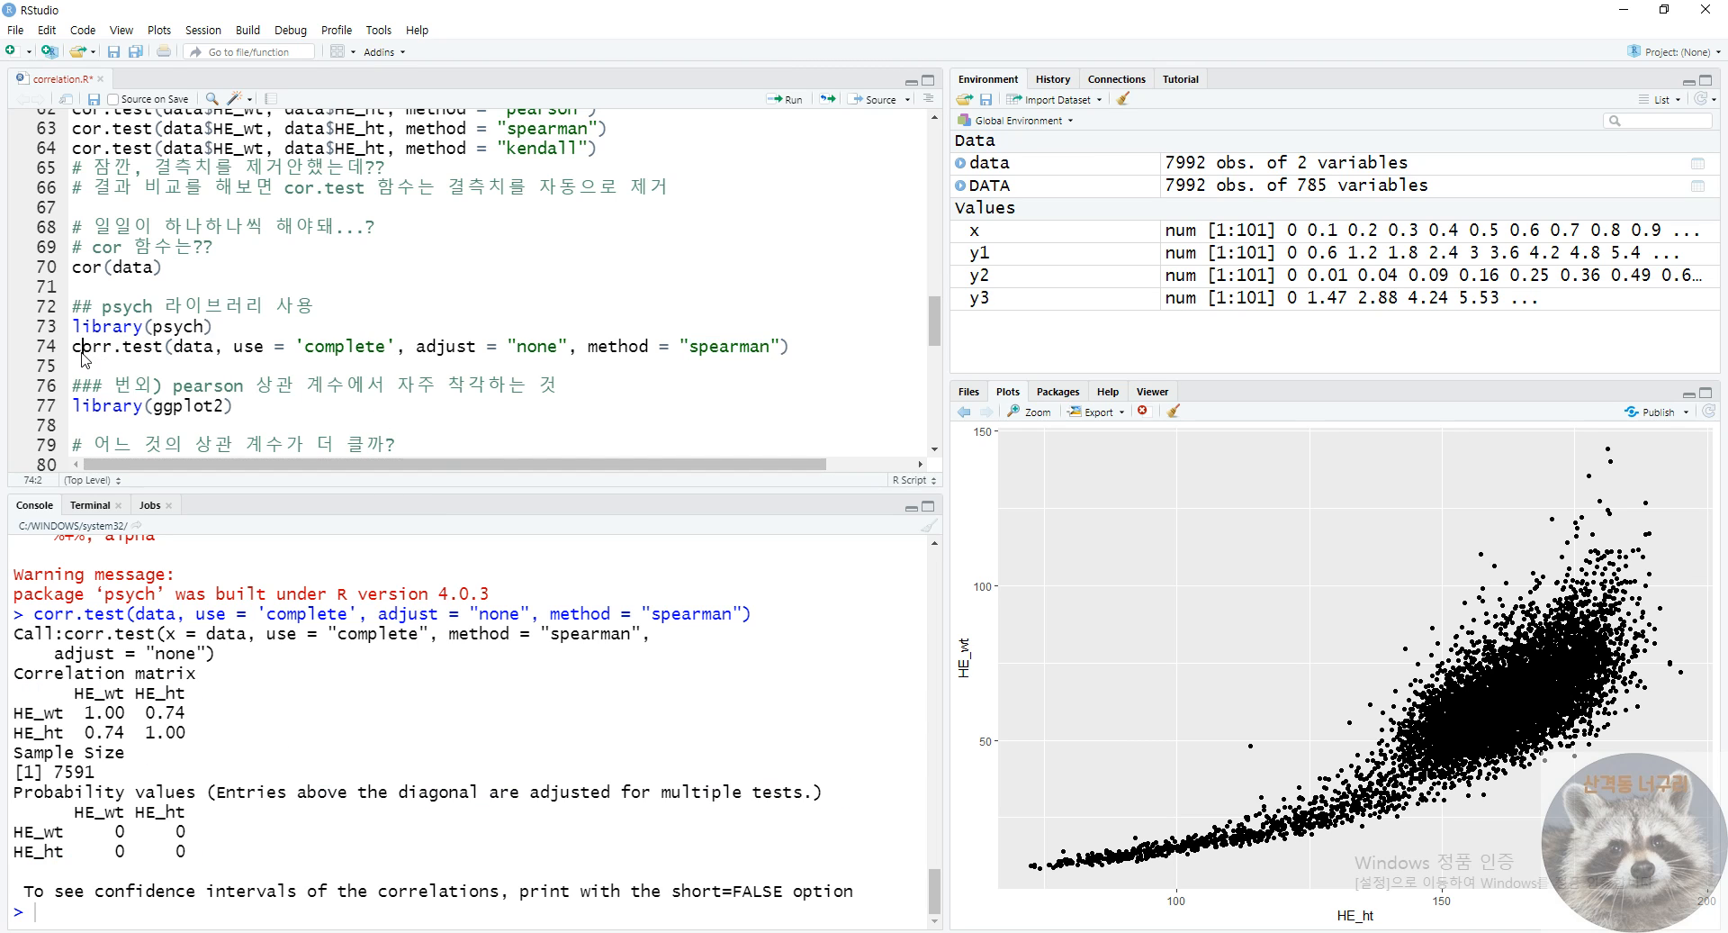
{"action": "left_click", "coordinate": [94, 366]}
{"action": "type", "text": "corr.test()"}
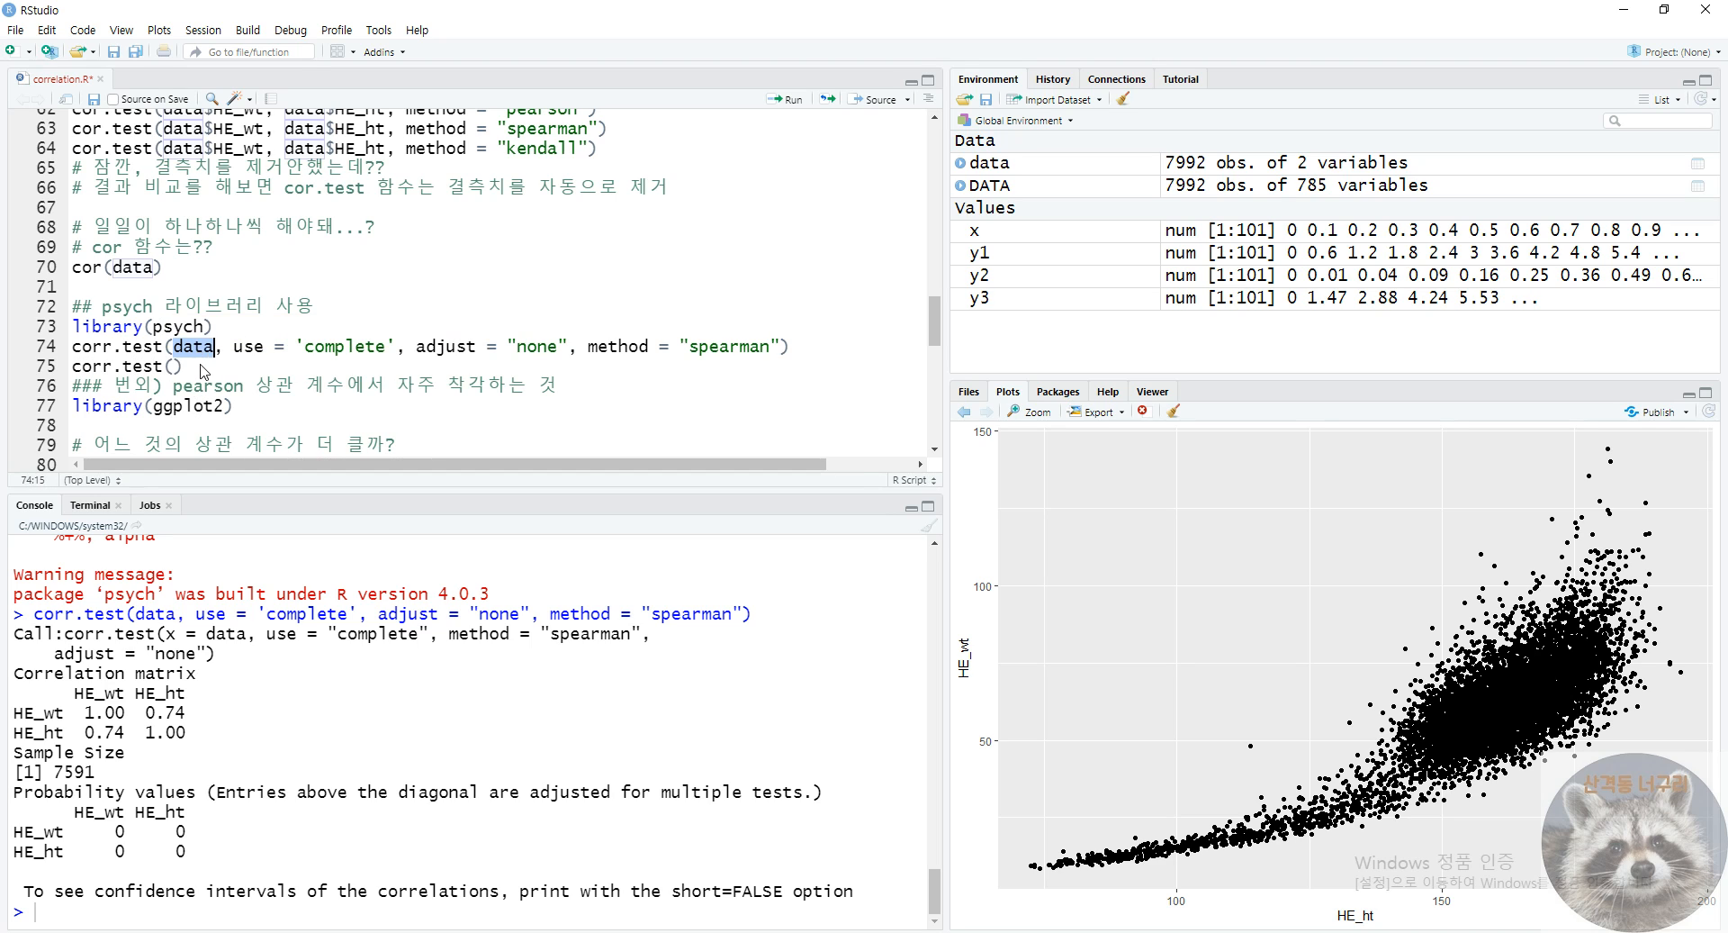
{"action": "key", "text": "Left"}
{"action": "key", "text": "Left"}
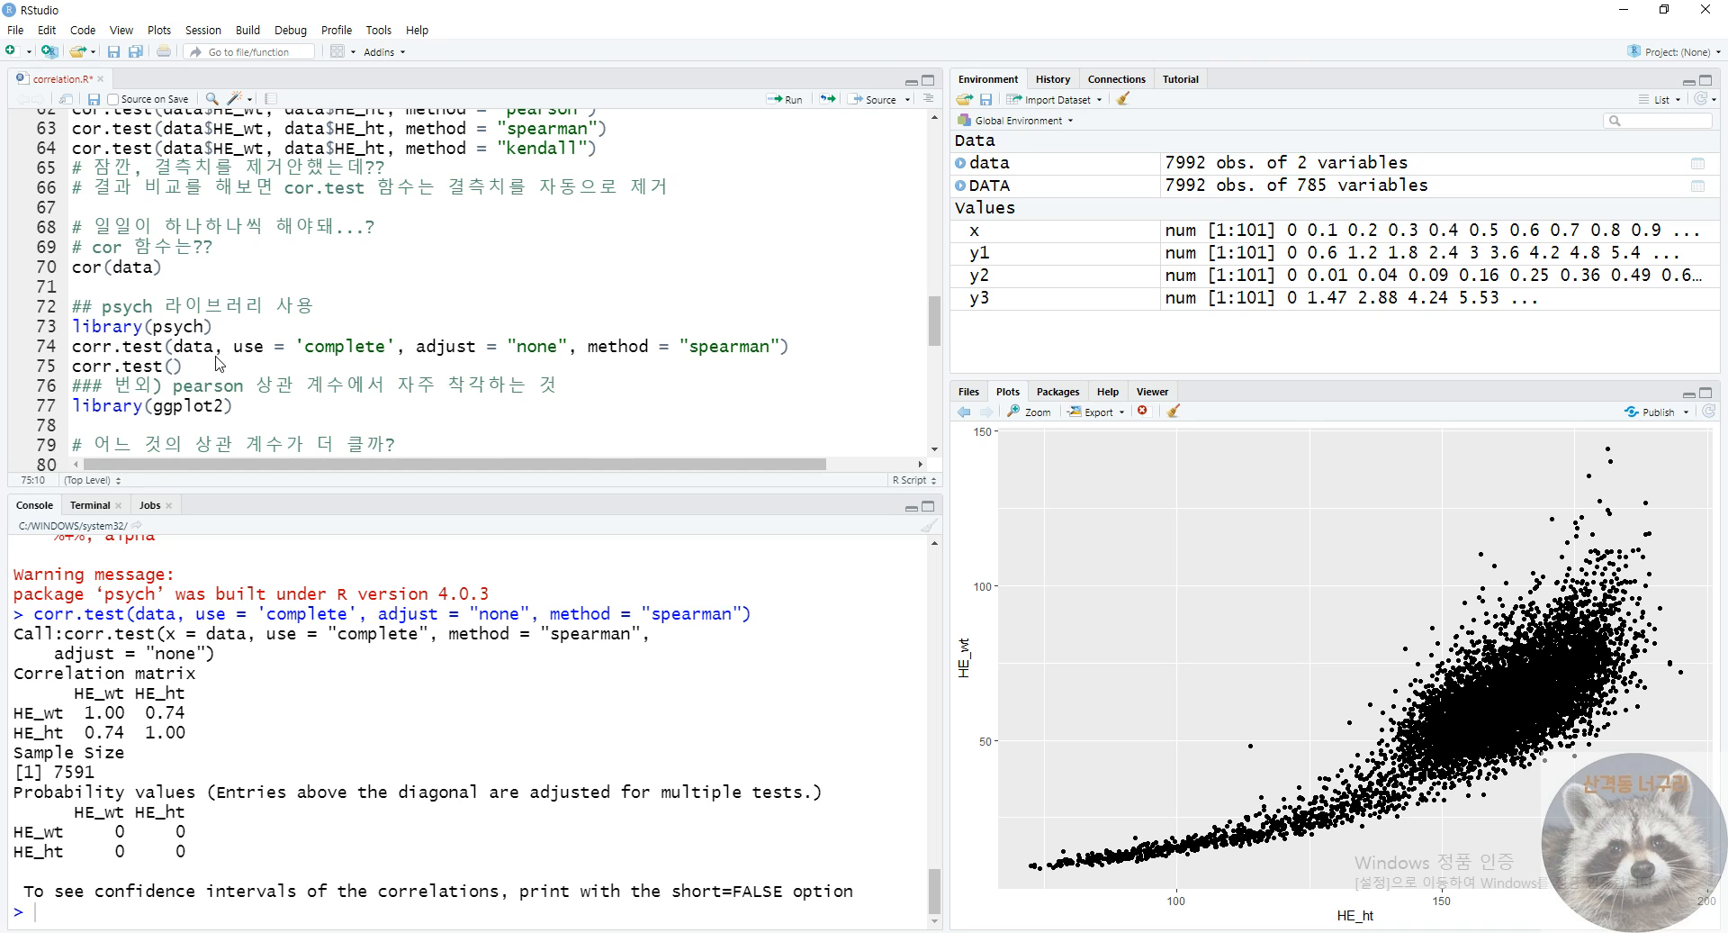
{"action": "key", "text": "Right"}
- Enter use inside the new corr.test call and read the help hint for the use argument
{"action": "double_click", "coordinate": [265, 345]}
{"action": "left_click", "coordinate": [306, 350]}
{"action": "double_click", "coordinate": [367, 348]}
{"action": "left_click", "coordinate": [314, 364]}
{"action": "key", "text": "Left"}
{"action": "type", "text": "use"}
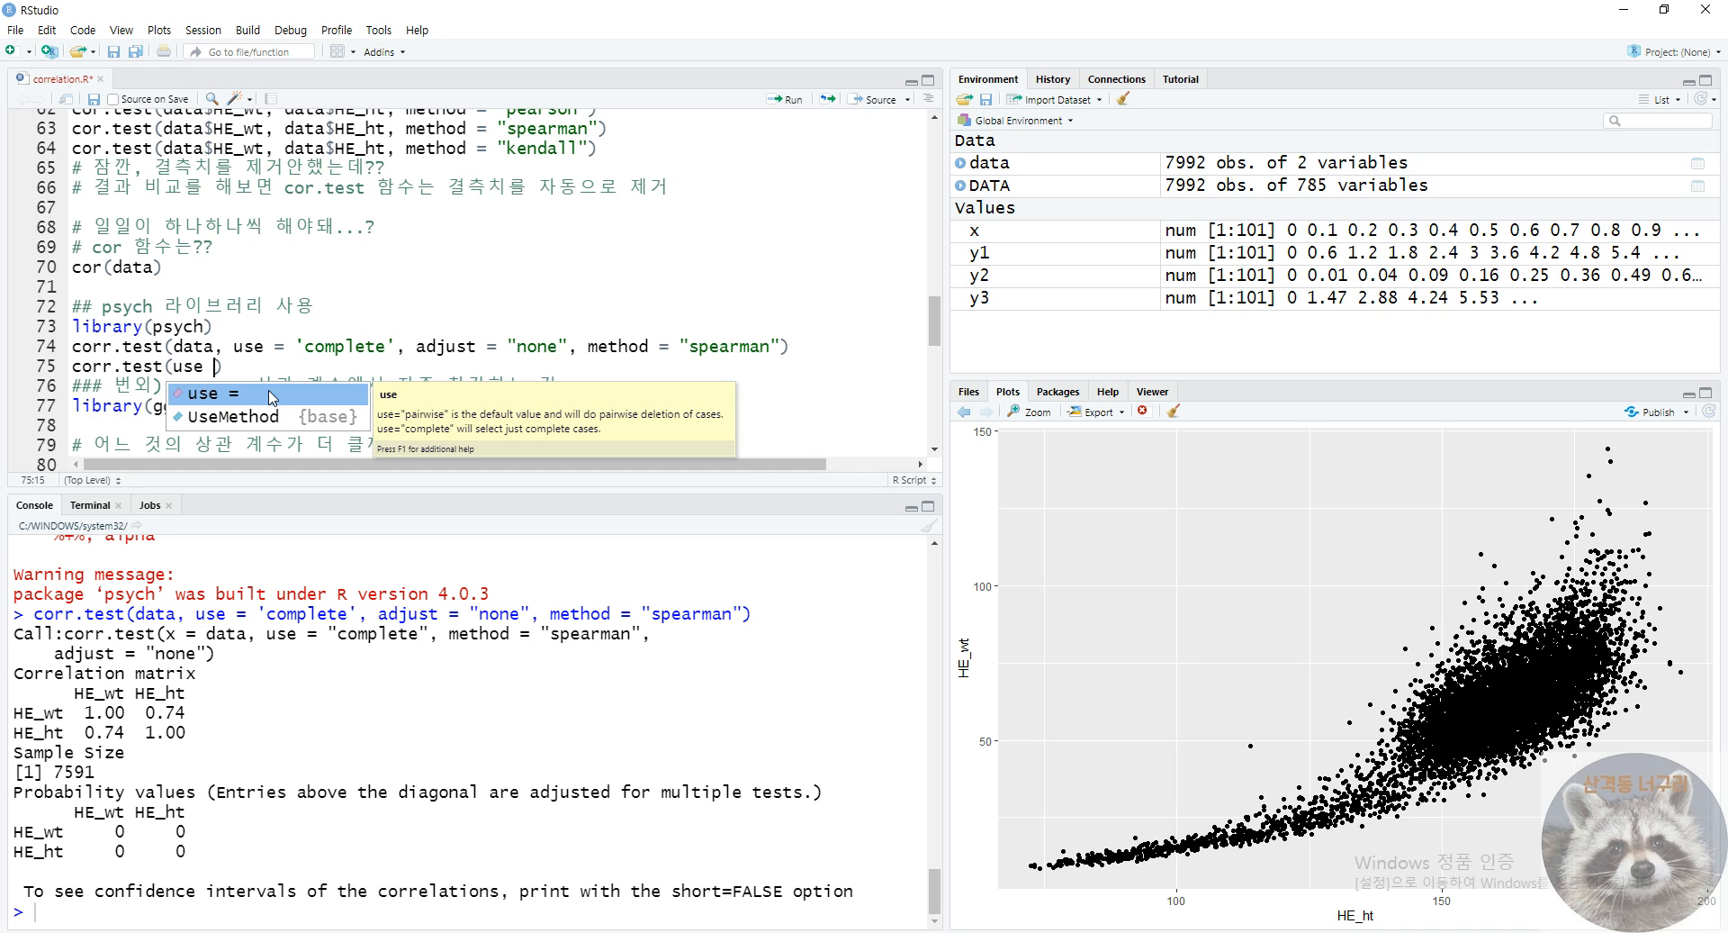
- Replace use with adju in the line 75 corr.test call and read the help hint for the adjust argument
{"action": "left_click", "coordinate": [473, 352]}
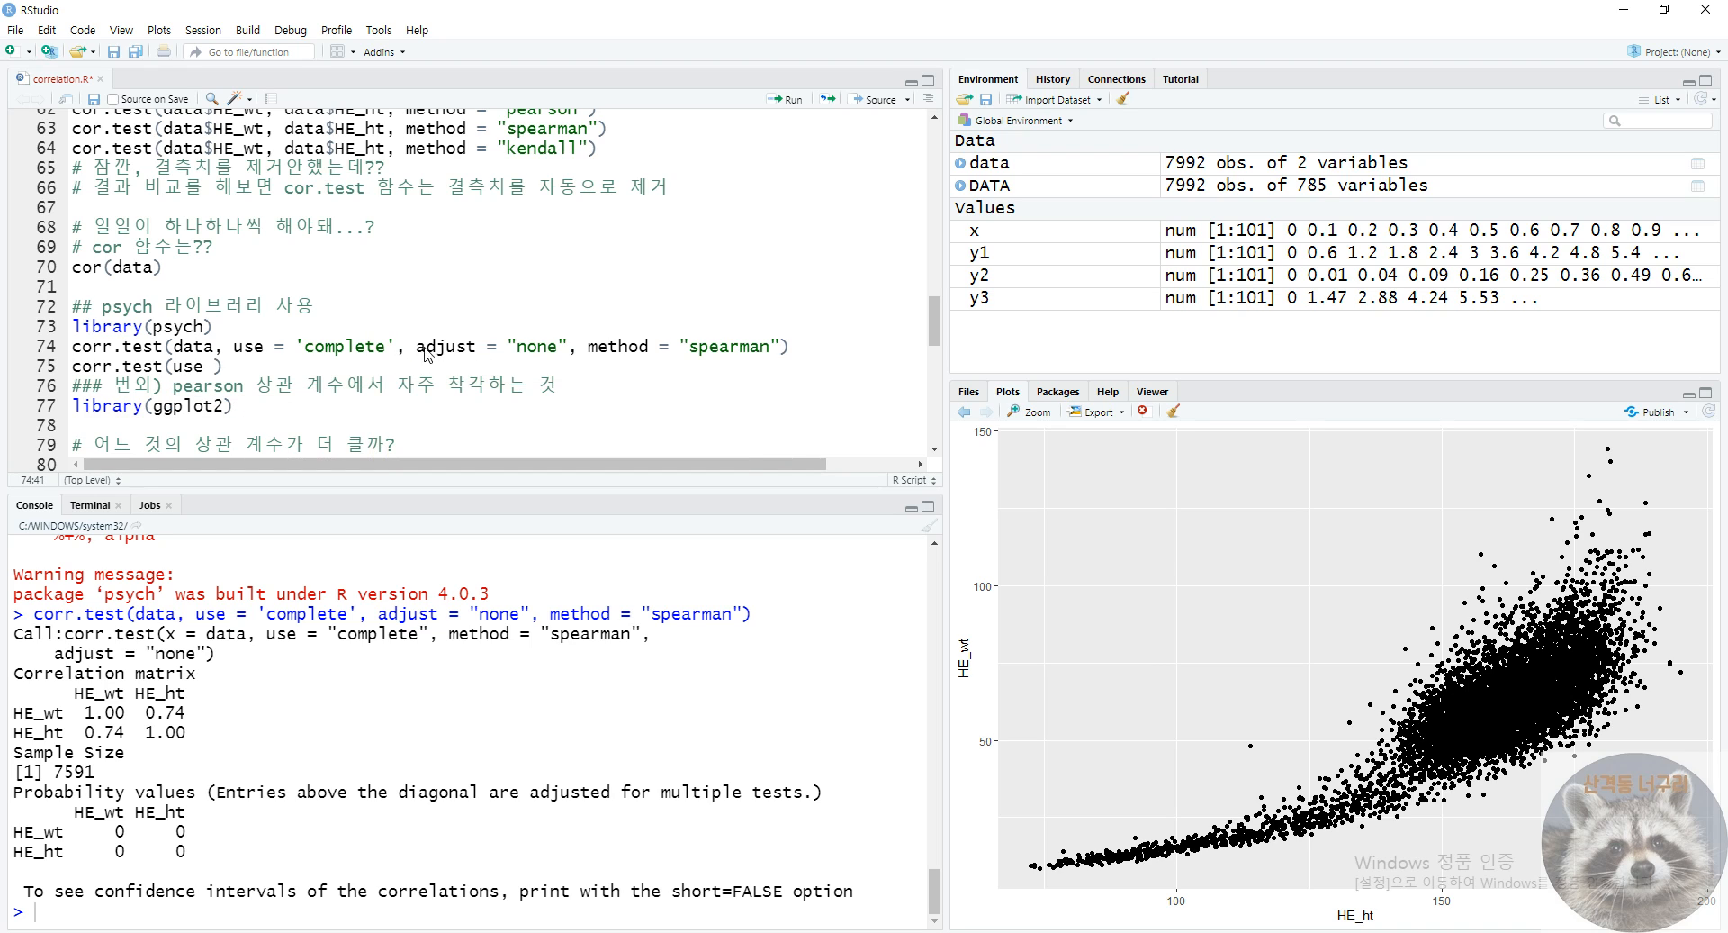
{"action": "left_click", "coordinate": [538, 351]}
{"action": "double_click", "coordinate": [188, 367]}
{"action": "type", "text": "adju"}
{"action": "key", "text": "Return"}
{"action": "key", "text": "BackSpace"}
{"action": "key", "text": "BackSpace"}
{"action": "key", "text": "BackSpace"}
{"action": "key", "text": "BackSpace"}
{"action": "key", "text": "BackSpace"}
{"action": "key", "text": "Tab"}
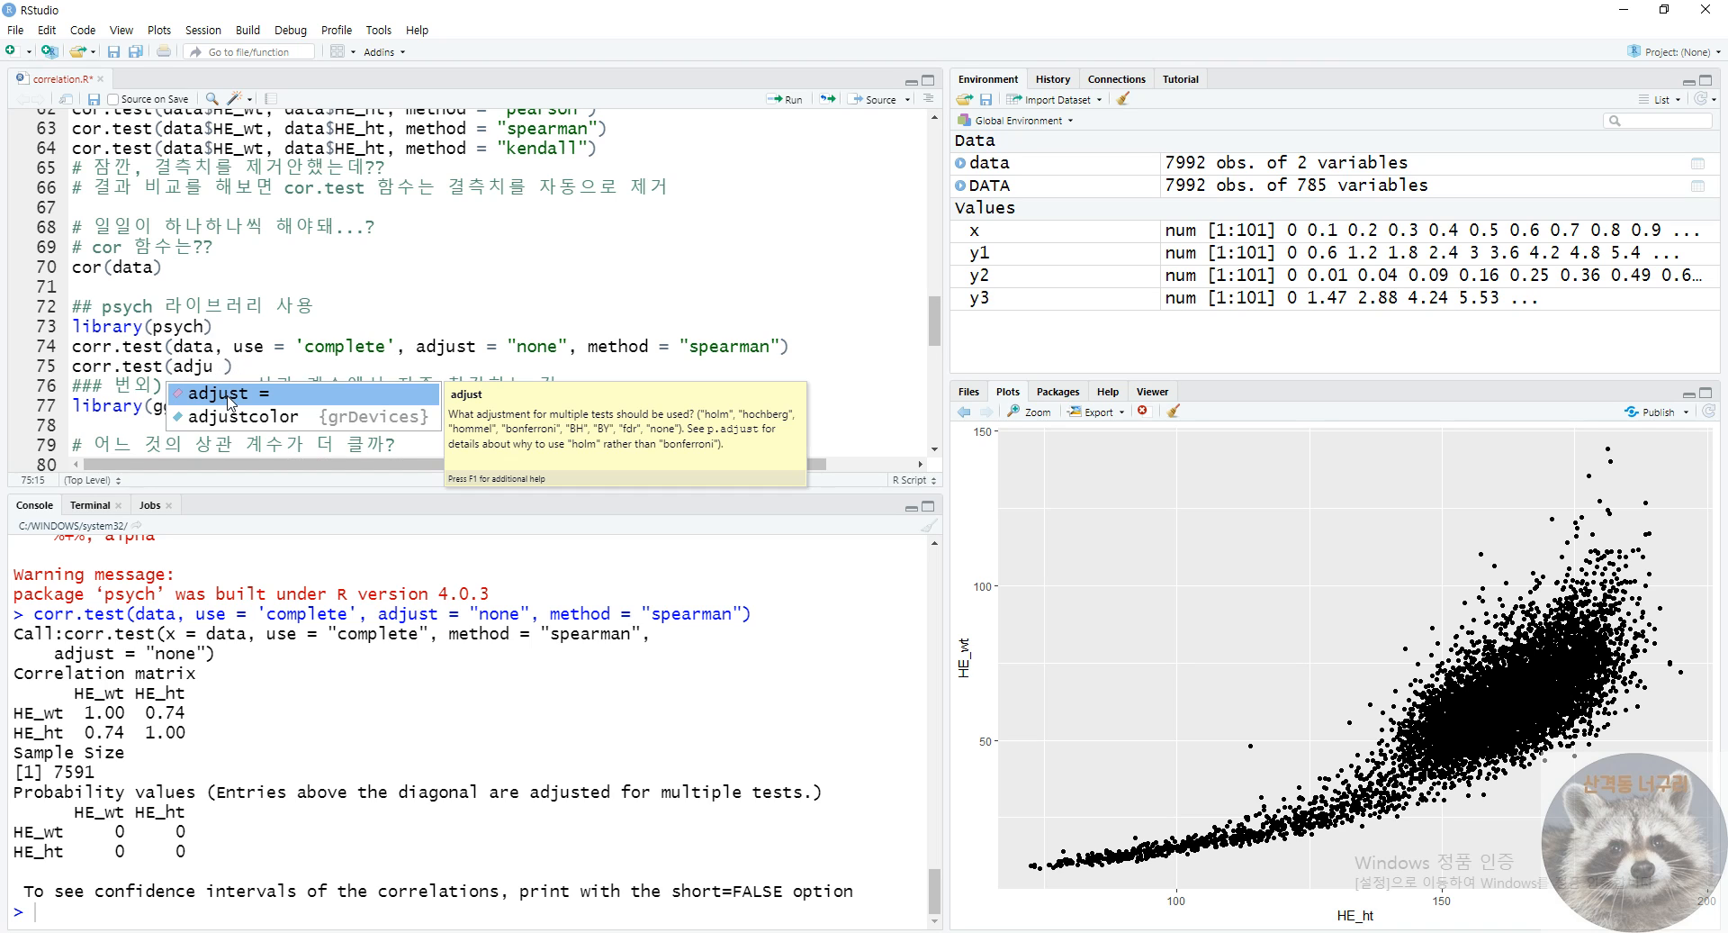
- Replace adju with meth in the line 75 corr.test call and check the completion hint for the method argument
{"action": "triple_click", "coordinate": [531, 351]}
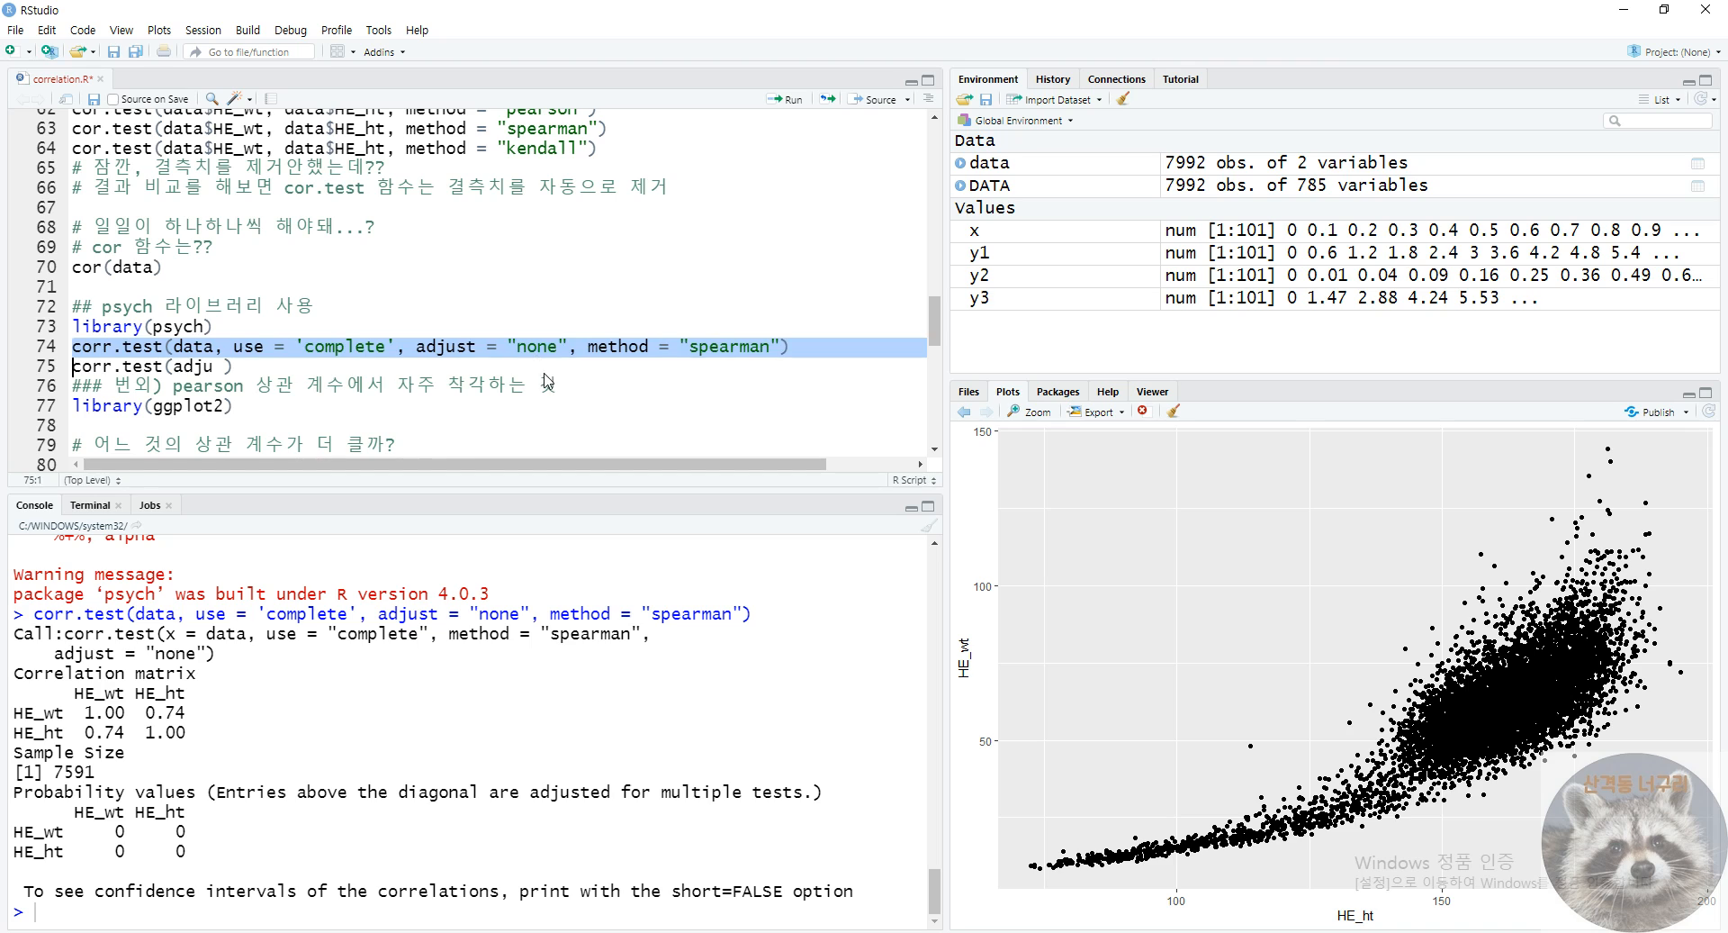
{"action": "left_click", "coordinate": [567, 369]}
{"action": "double_click", "coordinate": [612, 348]}
{"action": "left_click", "coordinate": [191, 365]}
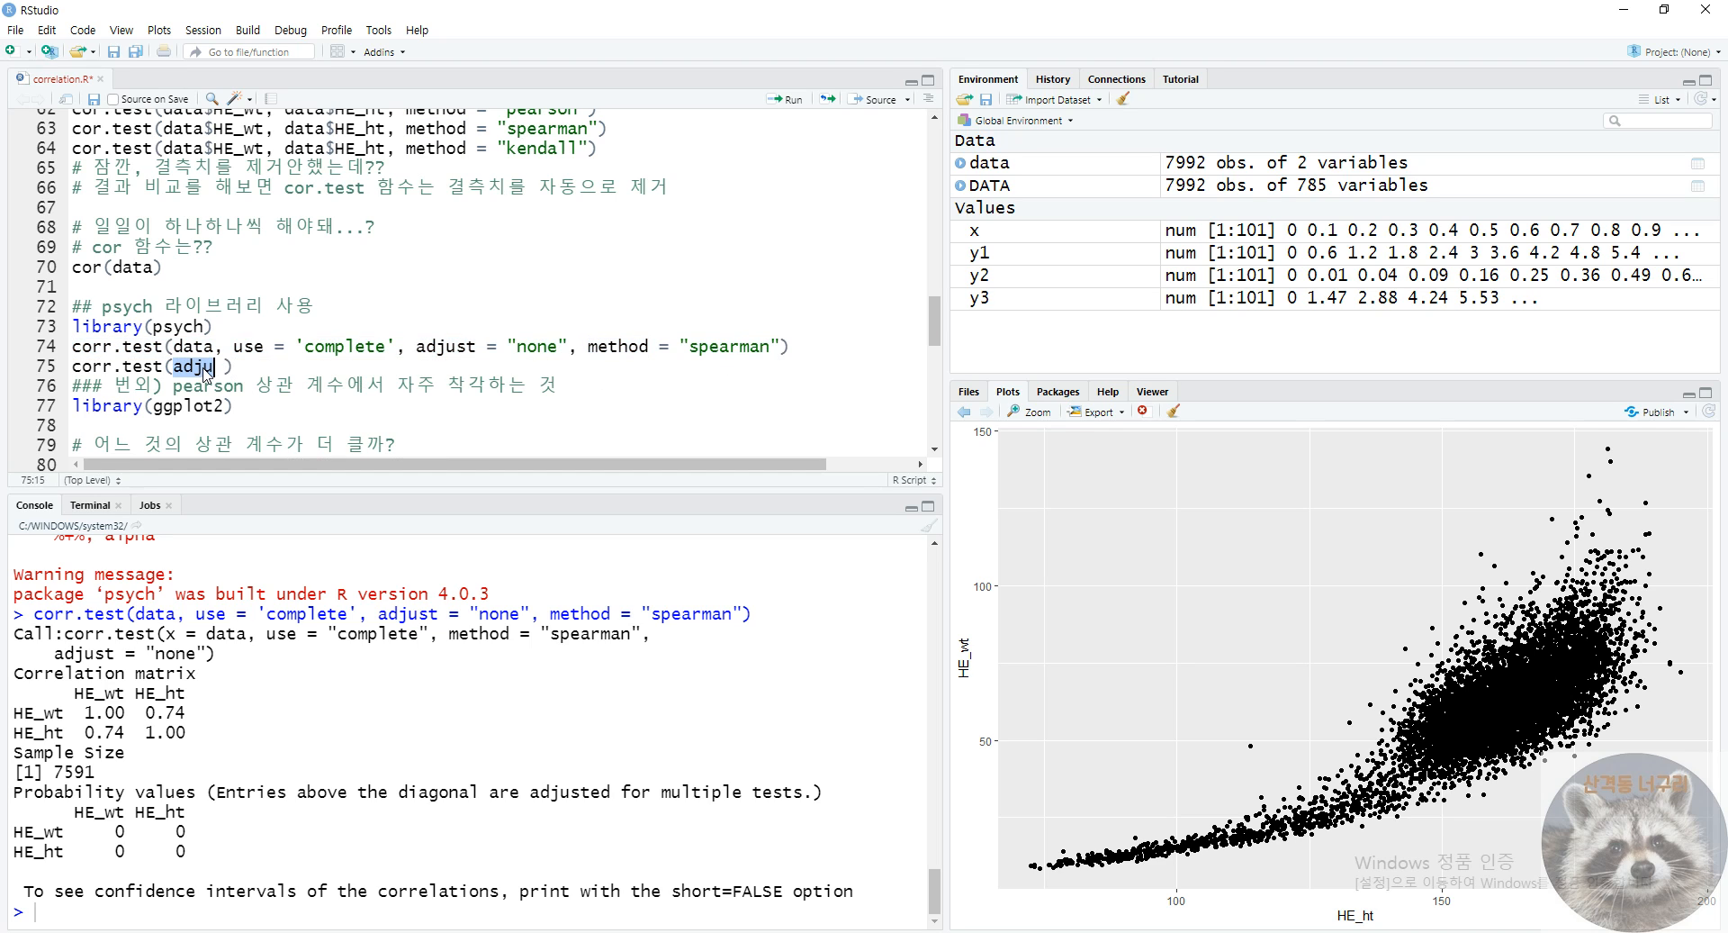
{"action": "type", "text": "th"}
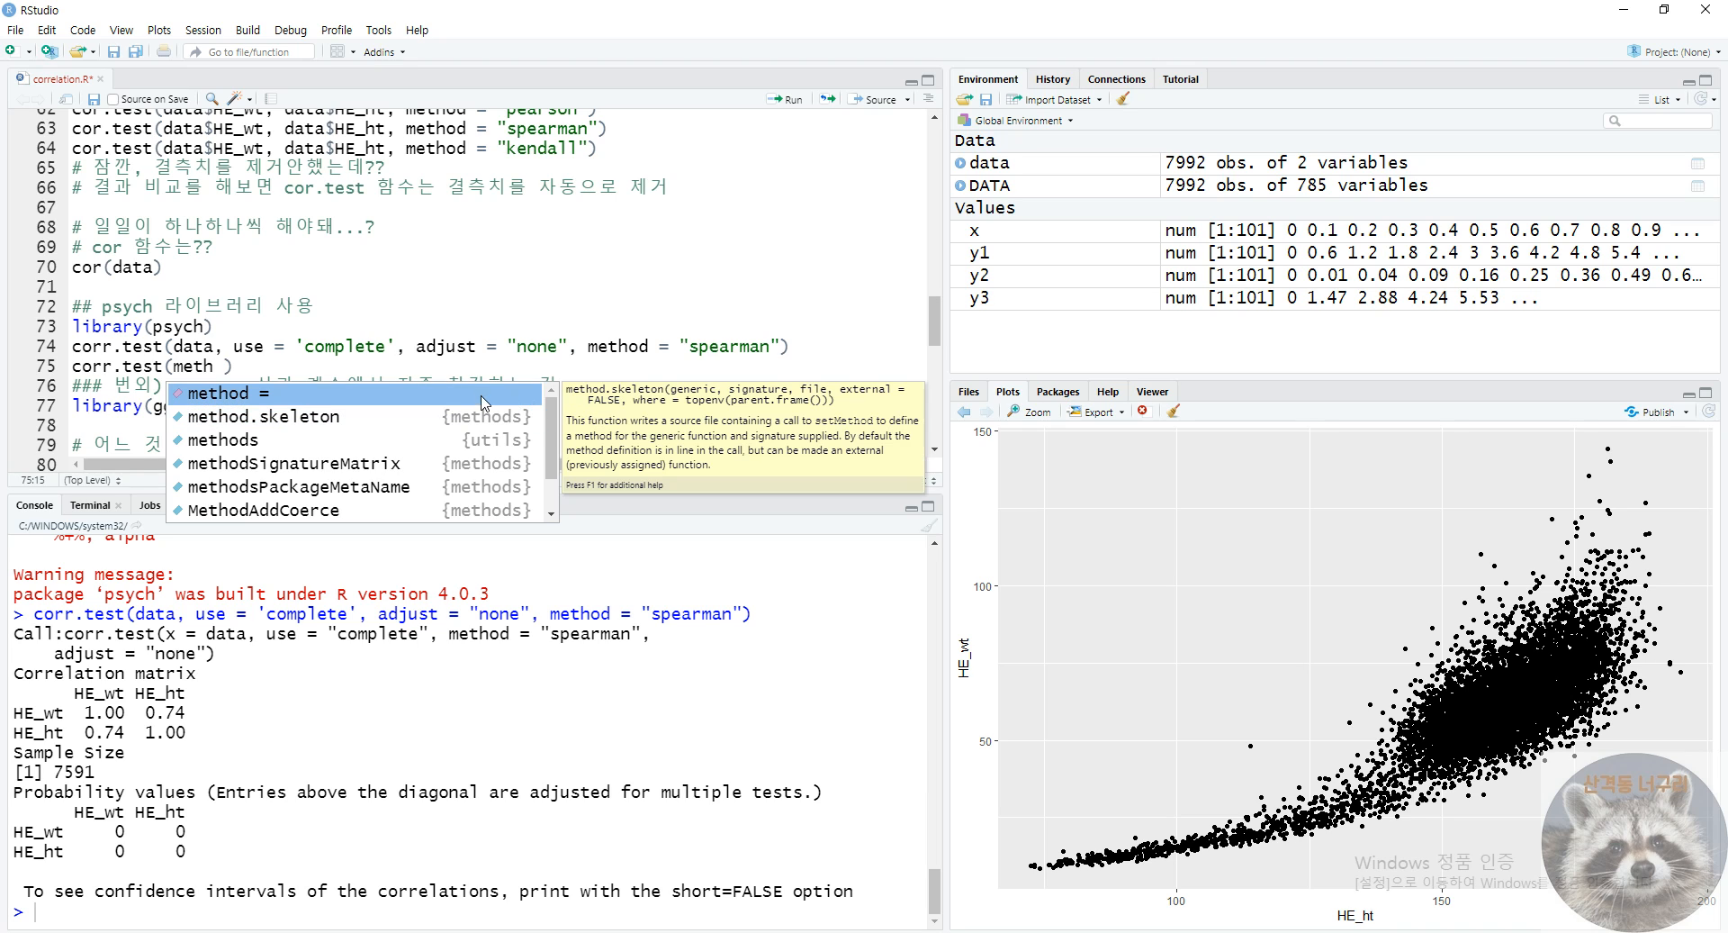
- Delete the trial corr.test call from line 75 and review the library(psych) and corr.test lines above it
{"action": "left_click_drag", "start_coordinate": [262, 371], "coordinate": [821, 347]}
{"action": "key", "text": "BackSpace"}
{"action": "left_click", "coordinate": [821, 350]}
{"action": "double_click", "coordinate": [108, 326]}
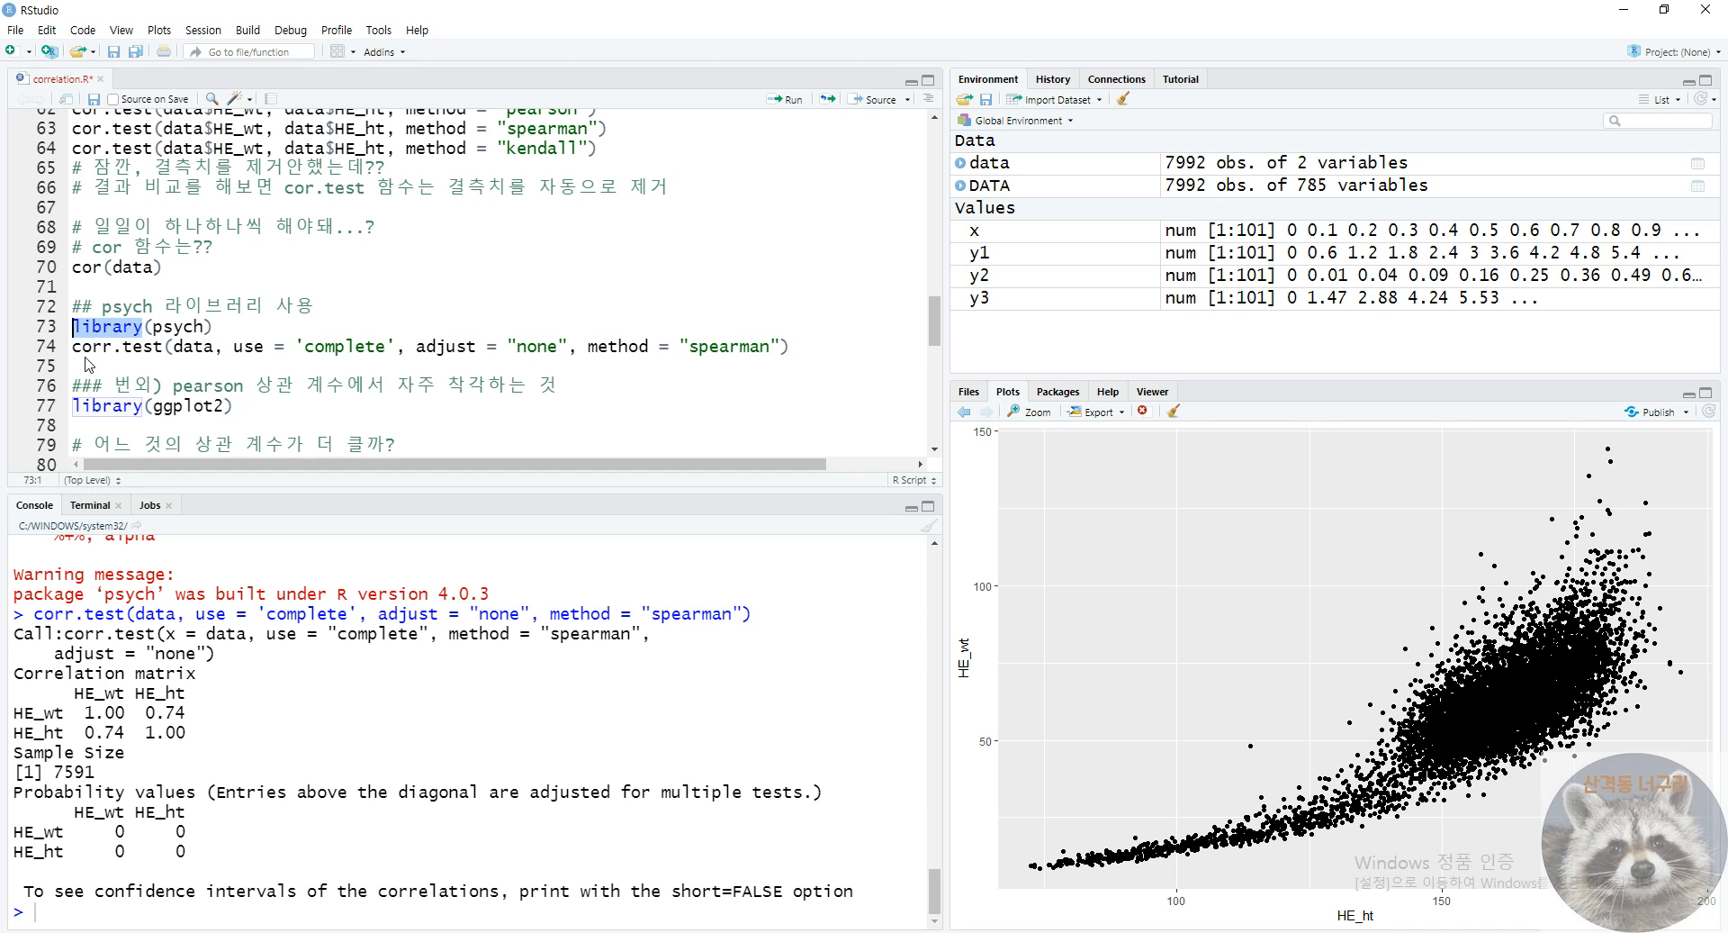
{"action": "left_click", "coordinate": [83, 350]}
{"action": "left_click_drag", "start_coordinate": [87, 355], "coordinate": [736, 376]}
{"action": "left_click", "coordinate": [816, 357]}
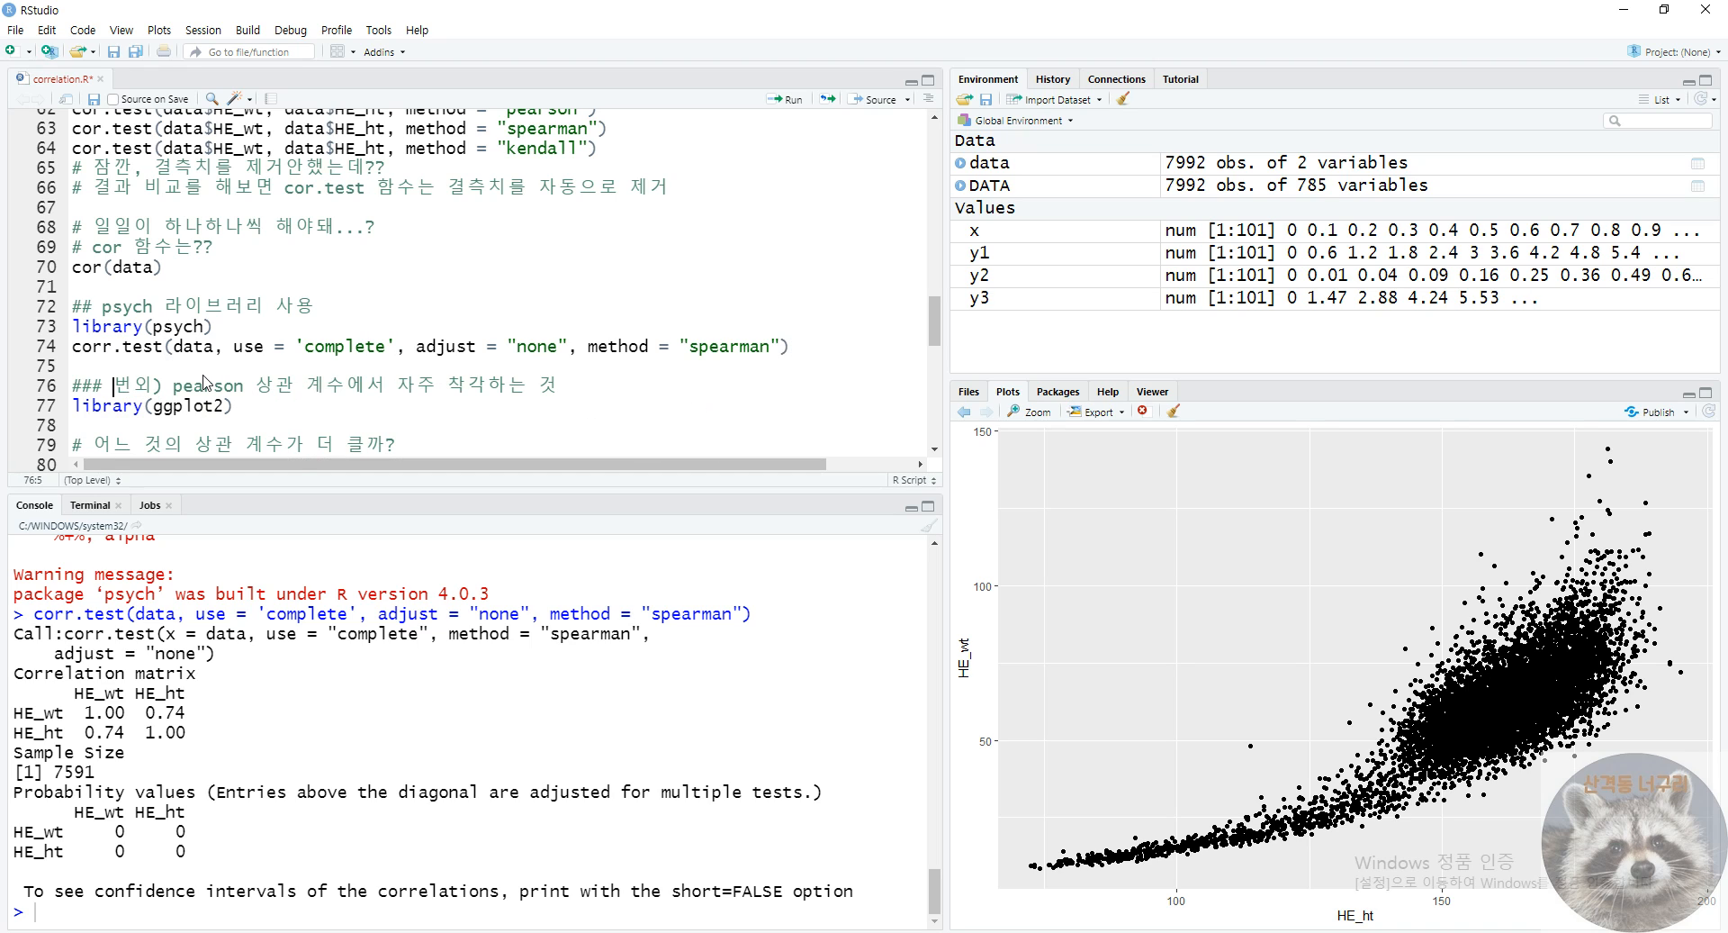
{"action": "left_click", "coordinate": [203, 372]}
{"action": "key", "text": "Return"}
{"action": "type", "text": "##"}
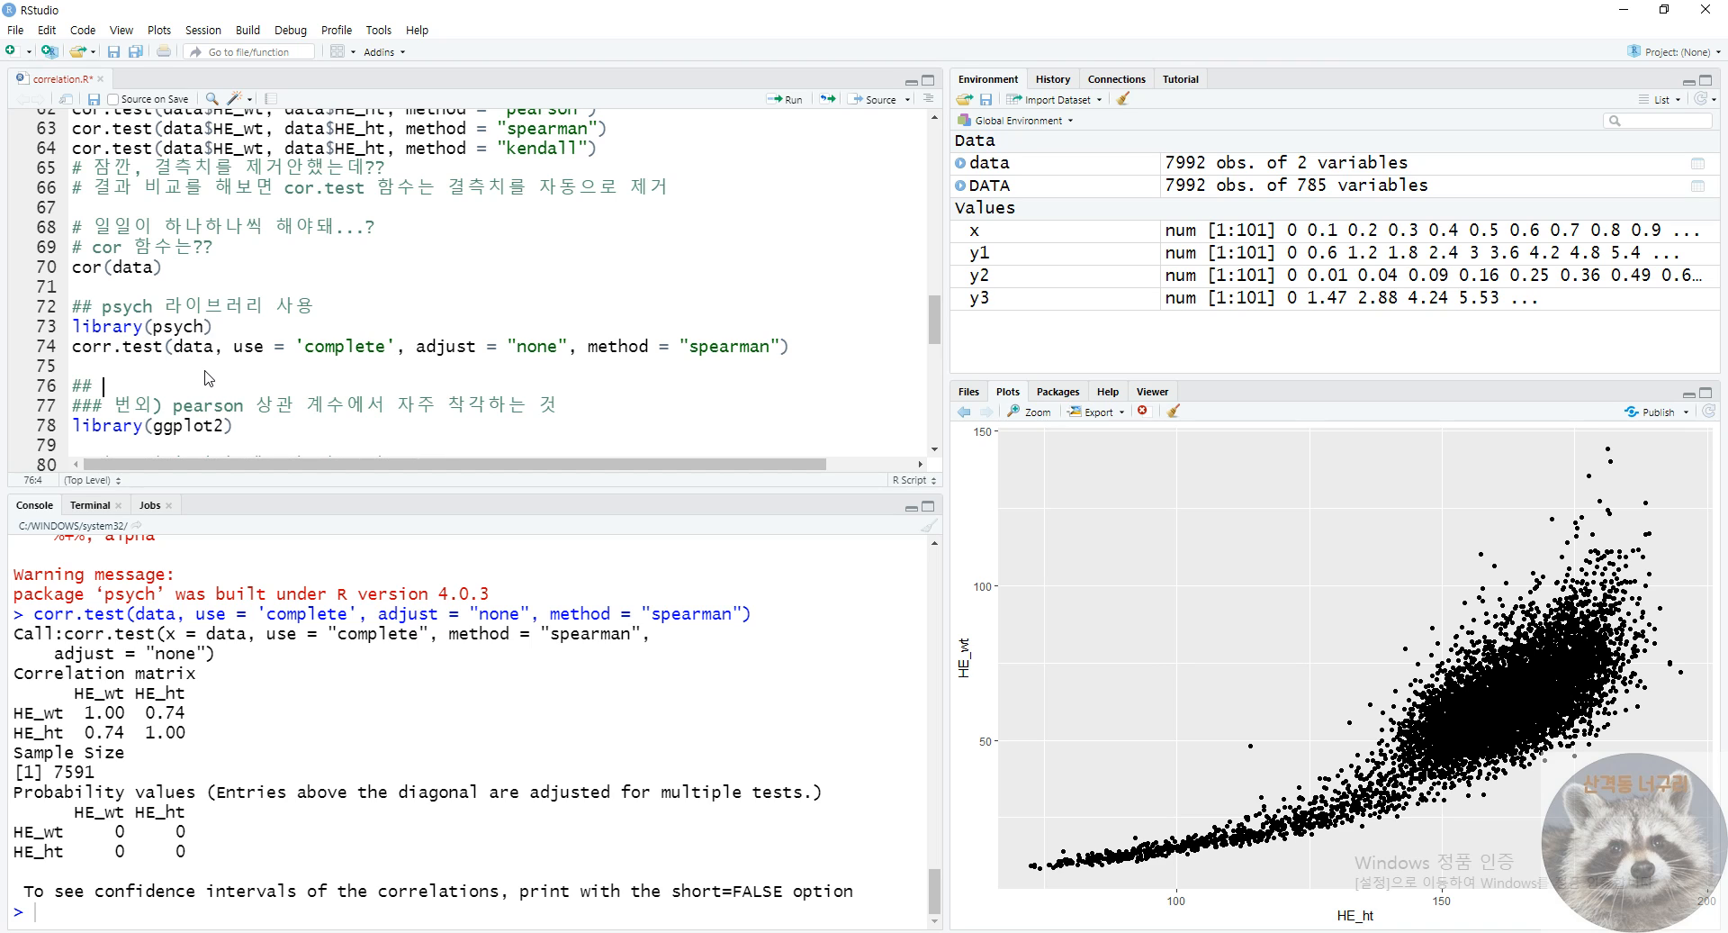
{"action": "key", "text": "BackSpace"}
{"action": "key", "text": "BackSpace"}
{"action": "key", "text": "BackSpace"}
{"action": "key", "text": "BackSpace"}
{"action": "key", "text": "BackSpace"}
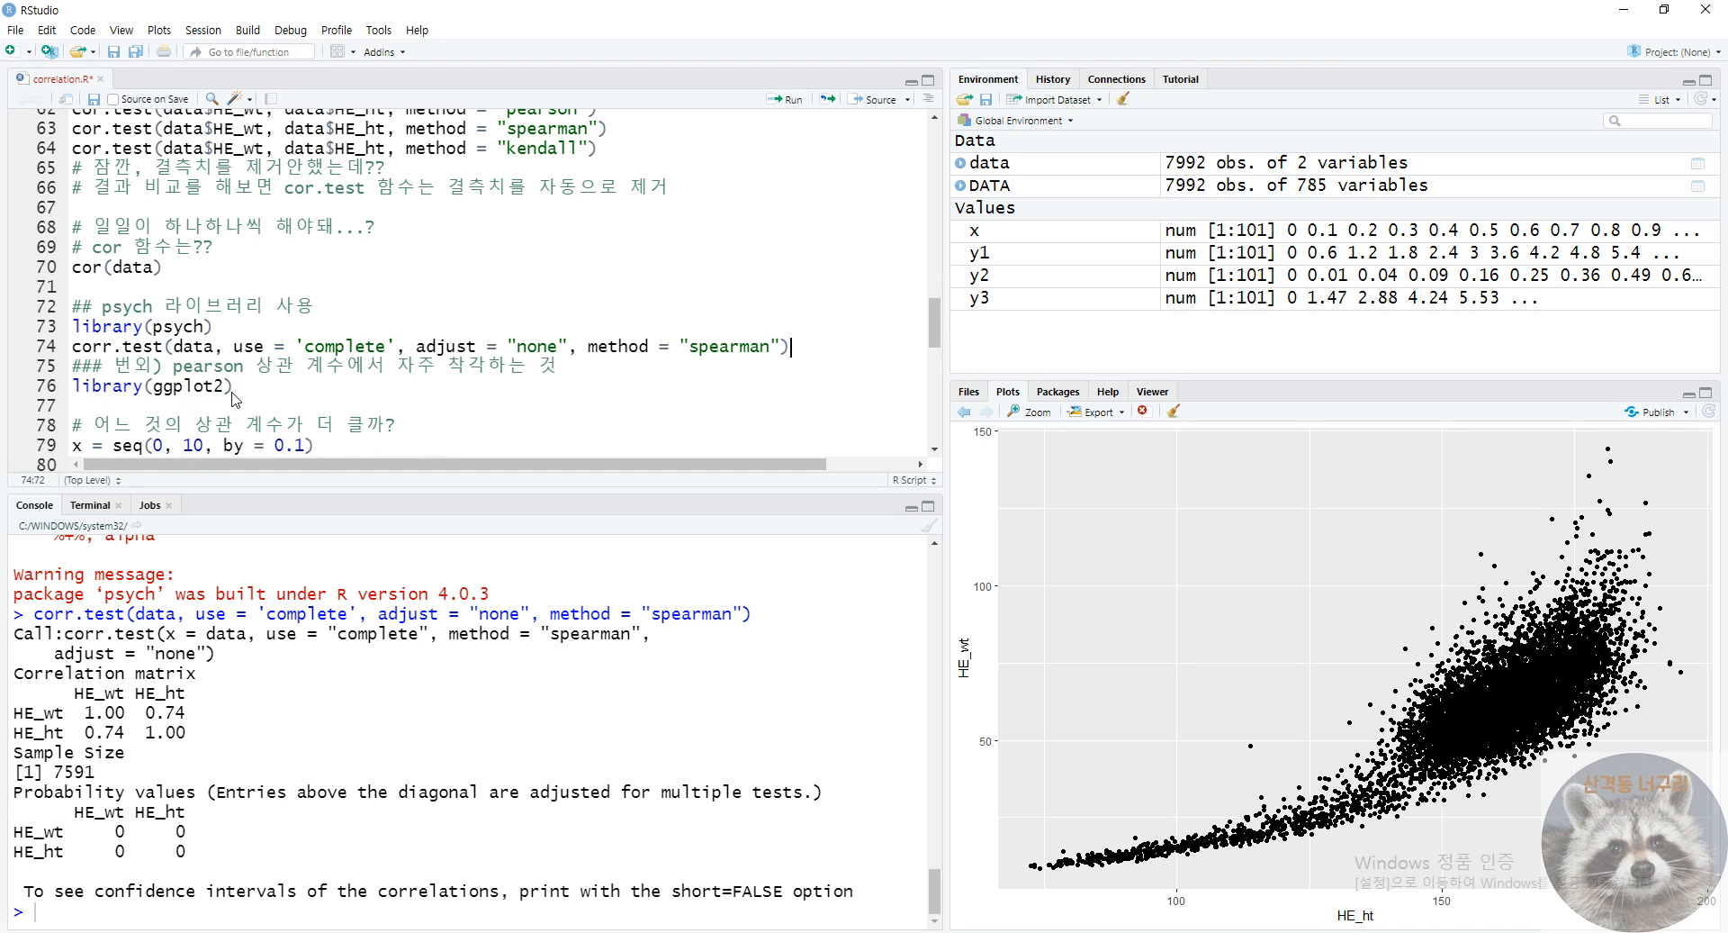
{"action": "key", "text": "Return"}
- Delete the library(ggplot2) call on line 77 below the Pearson misconception heading
{"action": "left_click_drag", "start_coordinate": [164, 388], "coordinate": [522, 389]}
{"action": "left_click", "coordinate": [482, 406]}
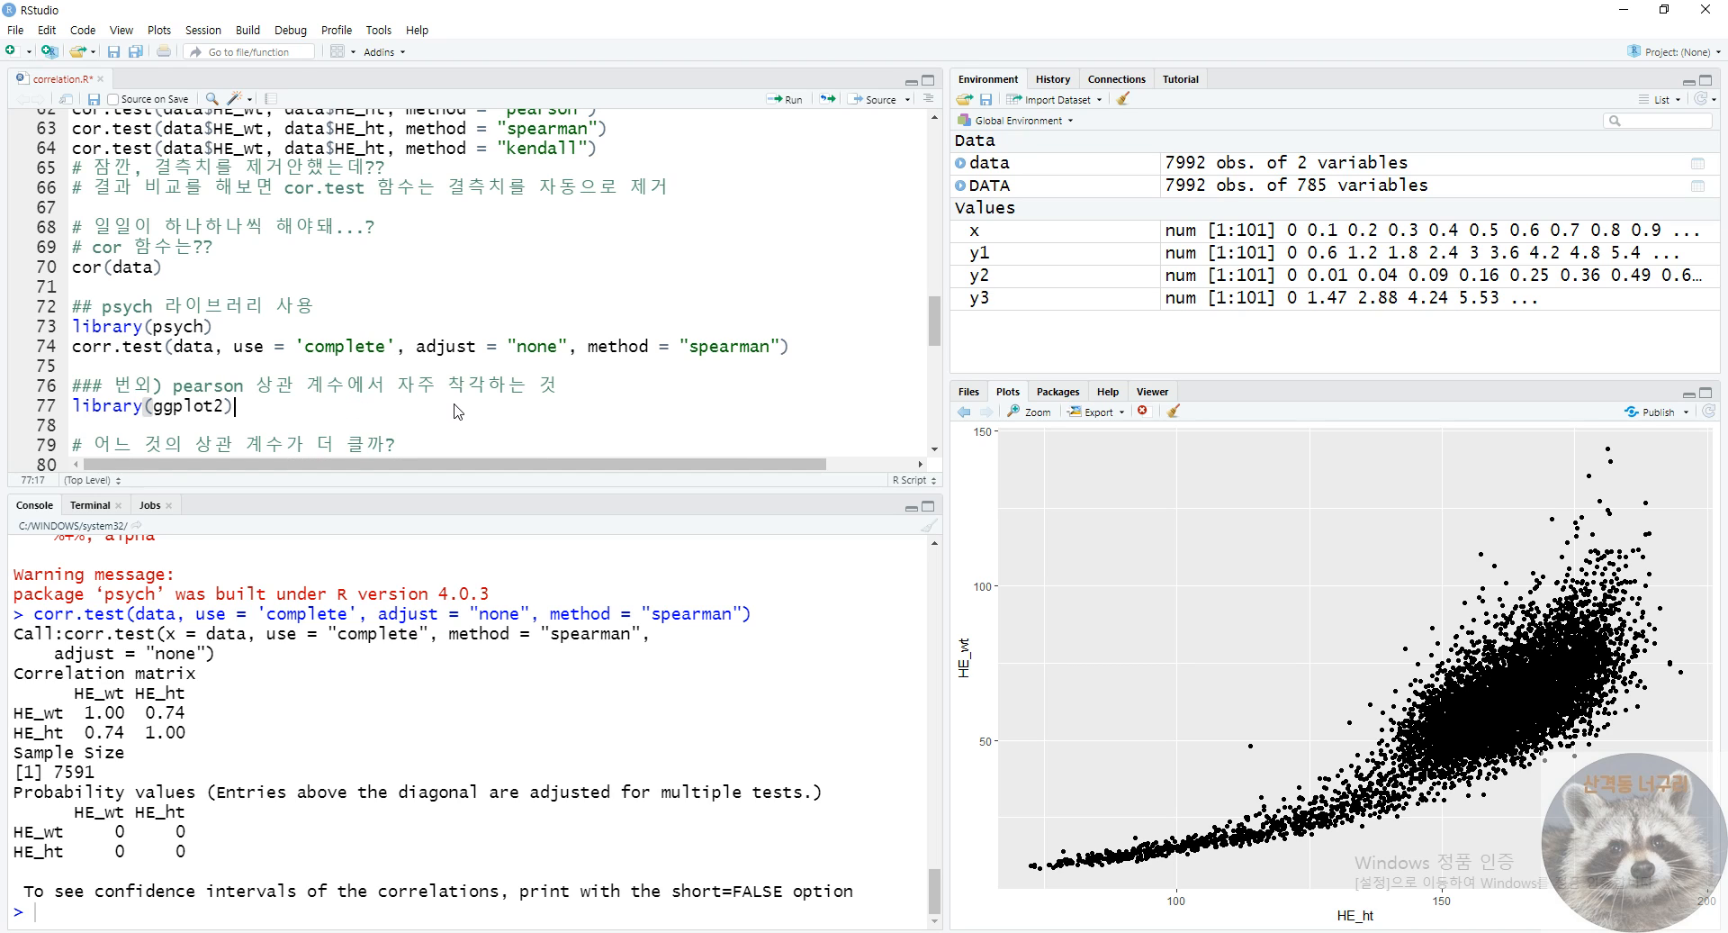
{"action": "left_click_drag", "start_coordinate": [314, 407], "coordinate": [45, 411]}
{"action": "key", "text": "BackSpace"}
{"action": "key", "text": "BackSpace"}
- Run the code defining x, y1 = 1*x and y2 = 3*x and plot both series with ggplot, y2 in red
{"action": "scroll", "coordinate": [248, 437], "scroll_direction": "down", "scroll_amount": 1}
{"action": "left_click", "coordinate": [346, 389]}
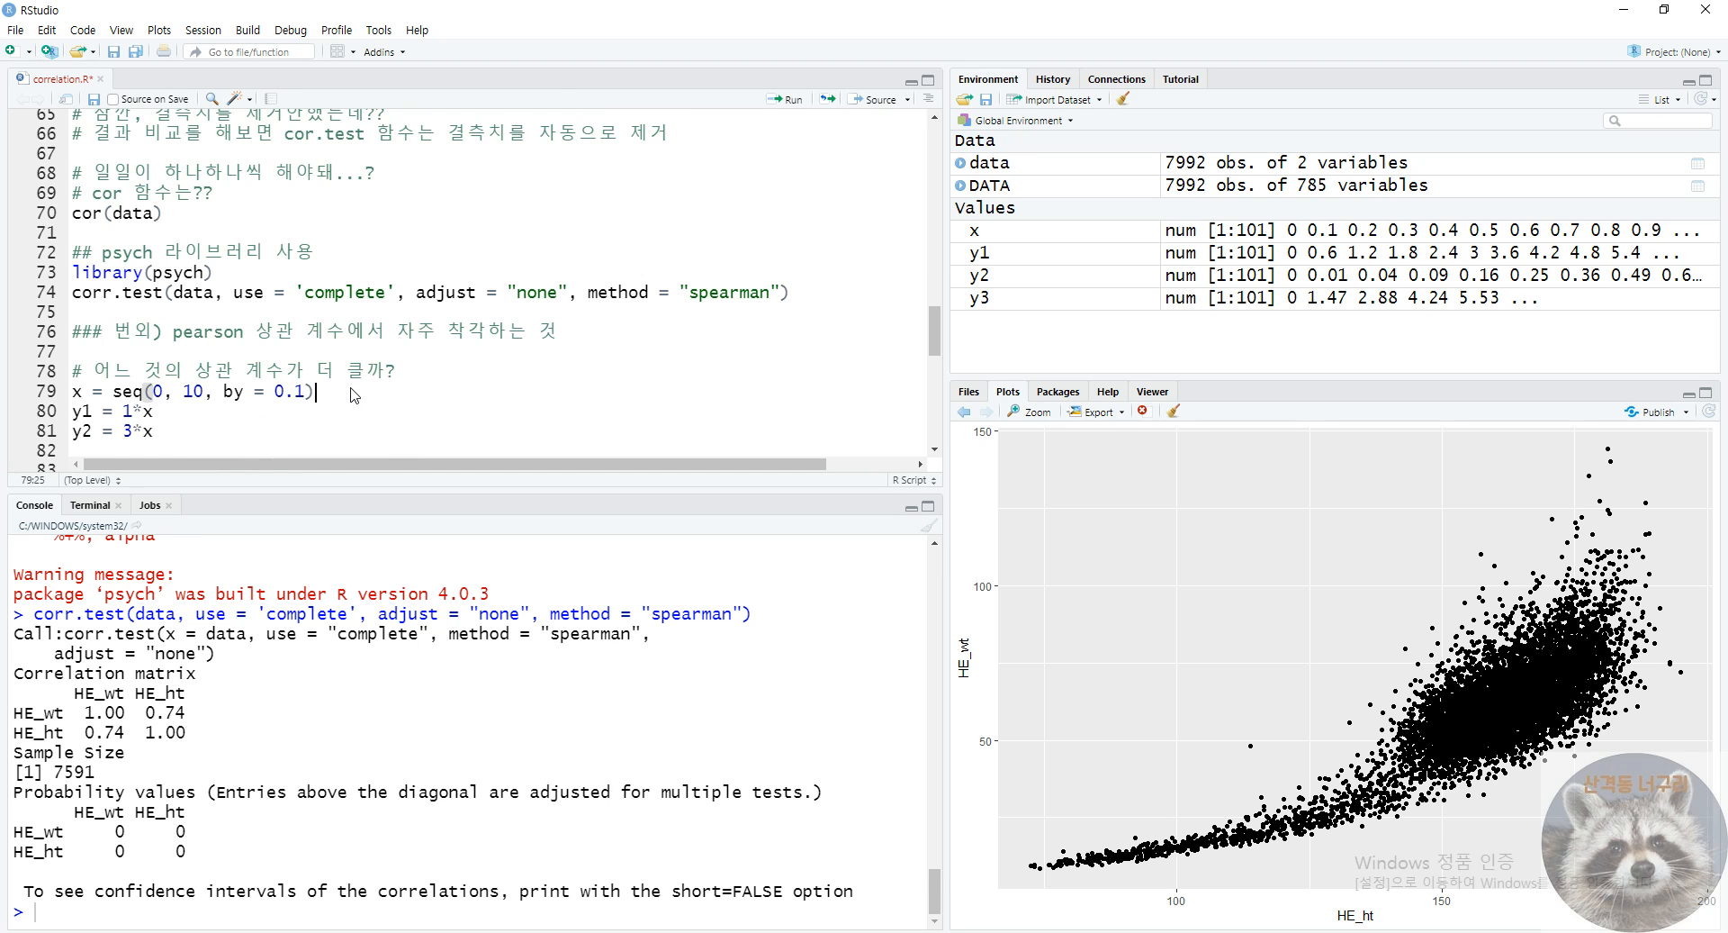
{"action": "key", "text": "ctrl+Return"}
{"action": "key", "text": "ctrl+Return"}
{"action": "key", "text": "ctrl+Return"}
{"action": "key", "text": "ctrl+Return"}
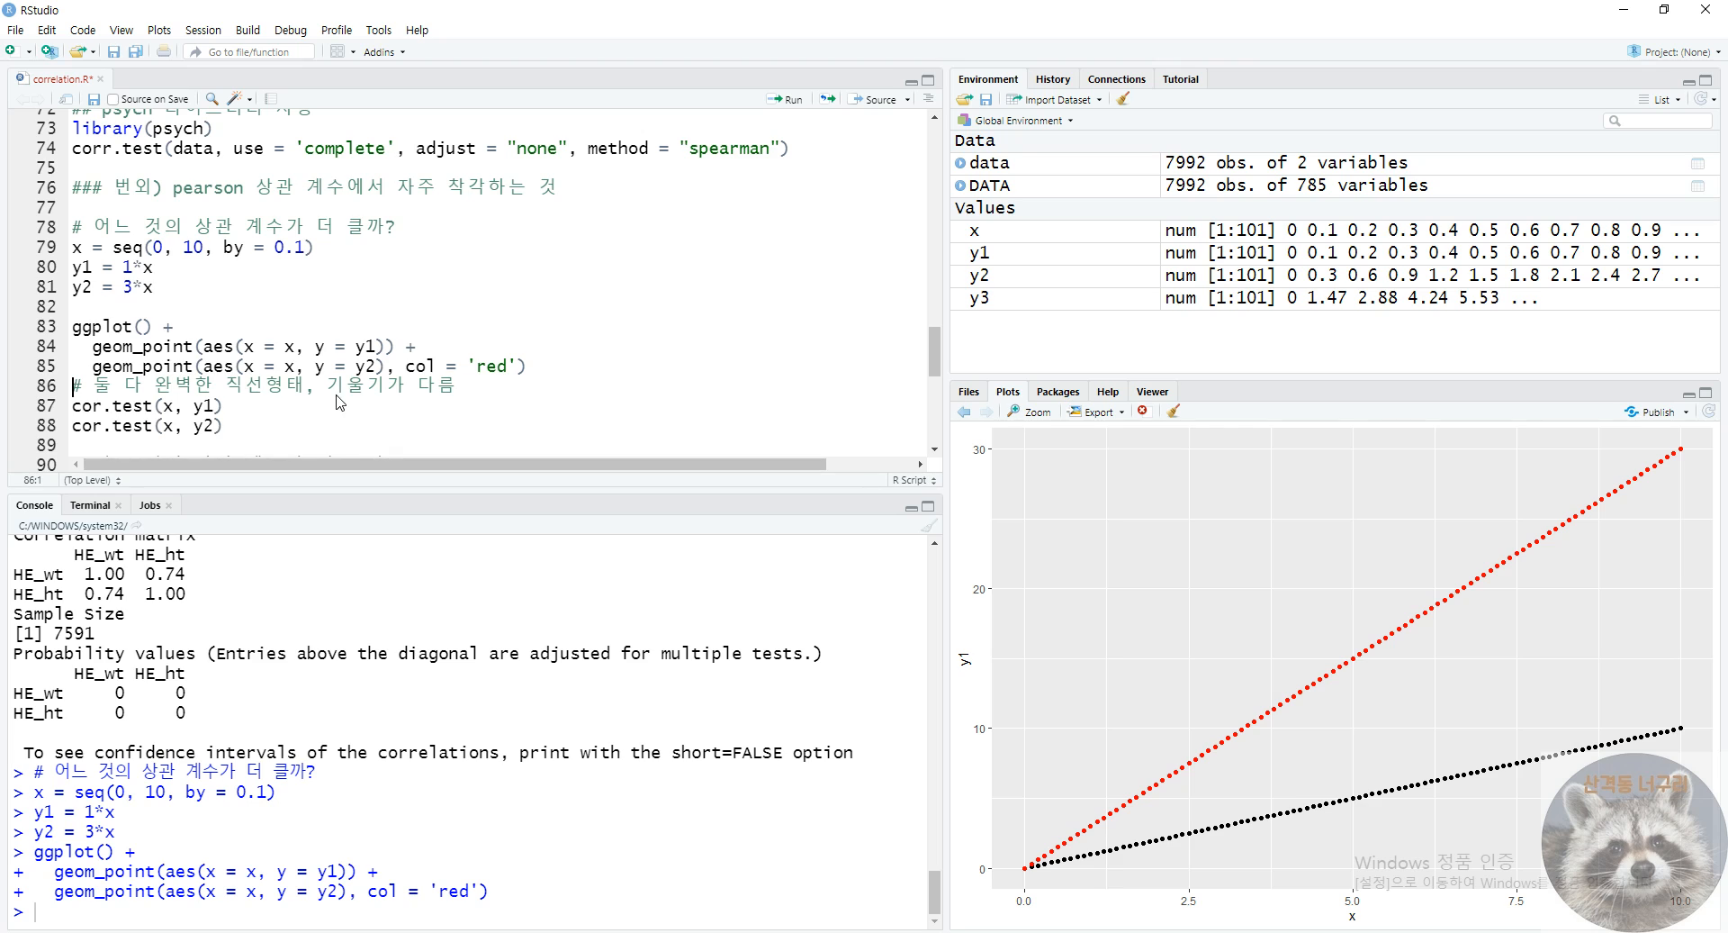
- Compare the slopes of the two plotted lines with the question on line 78 and the comment on line 86
{"action": "left_click_drag", "start_coordinate": [95, 227], "coordinate": [386, 228]}
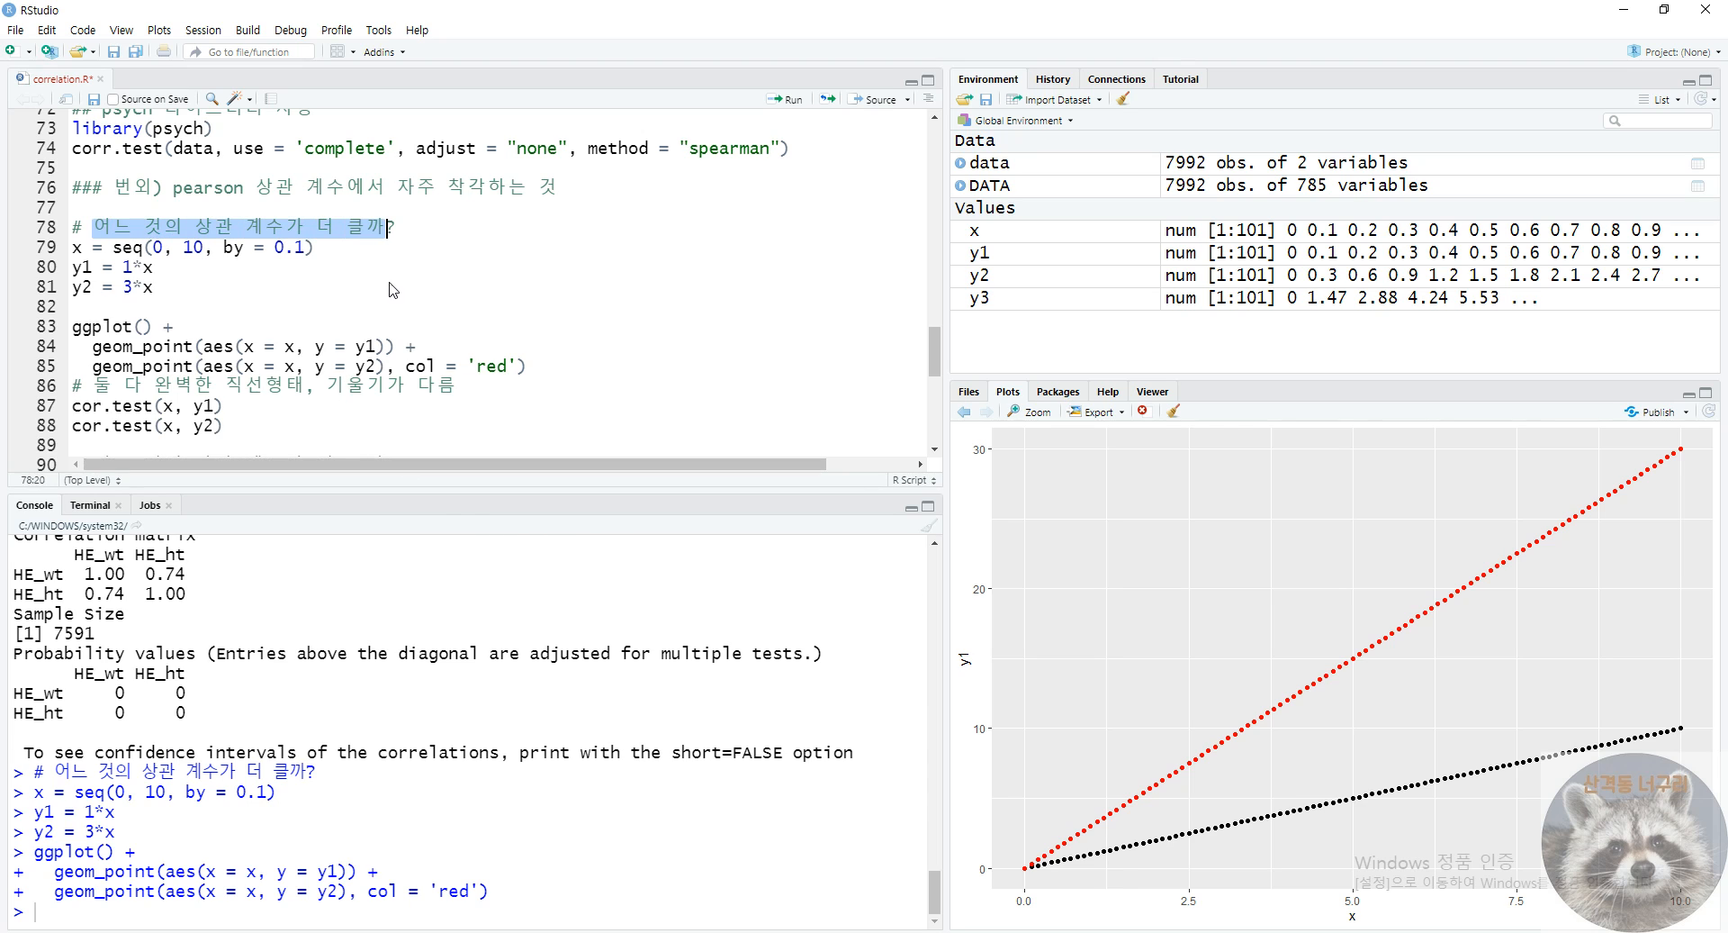
{"action": "left_click_drag", "start_coordinate": [84, 391], "coordinate": [469, 369]}
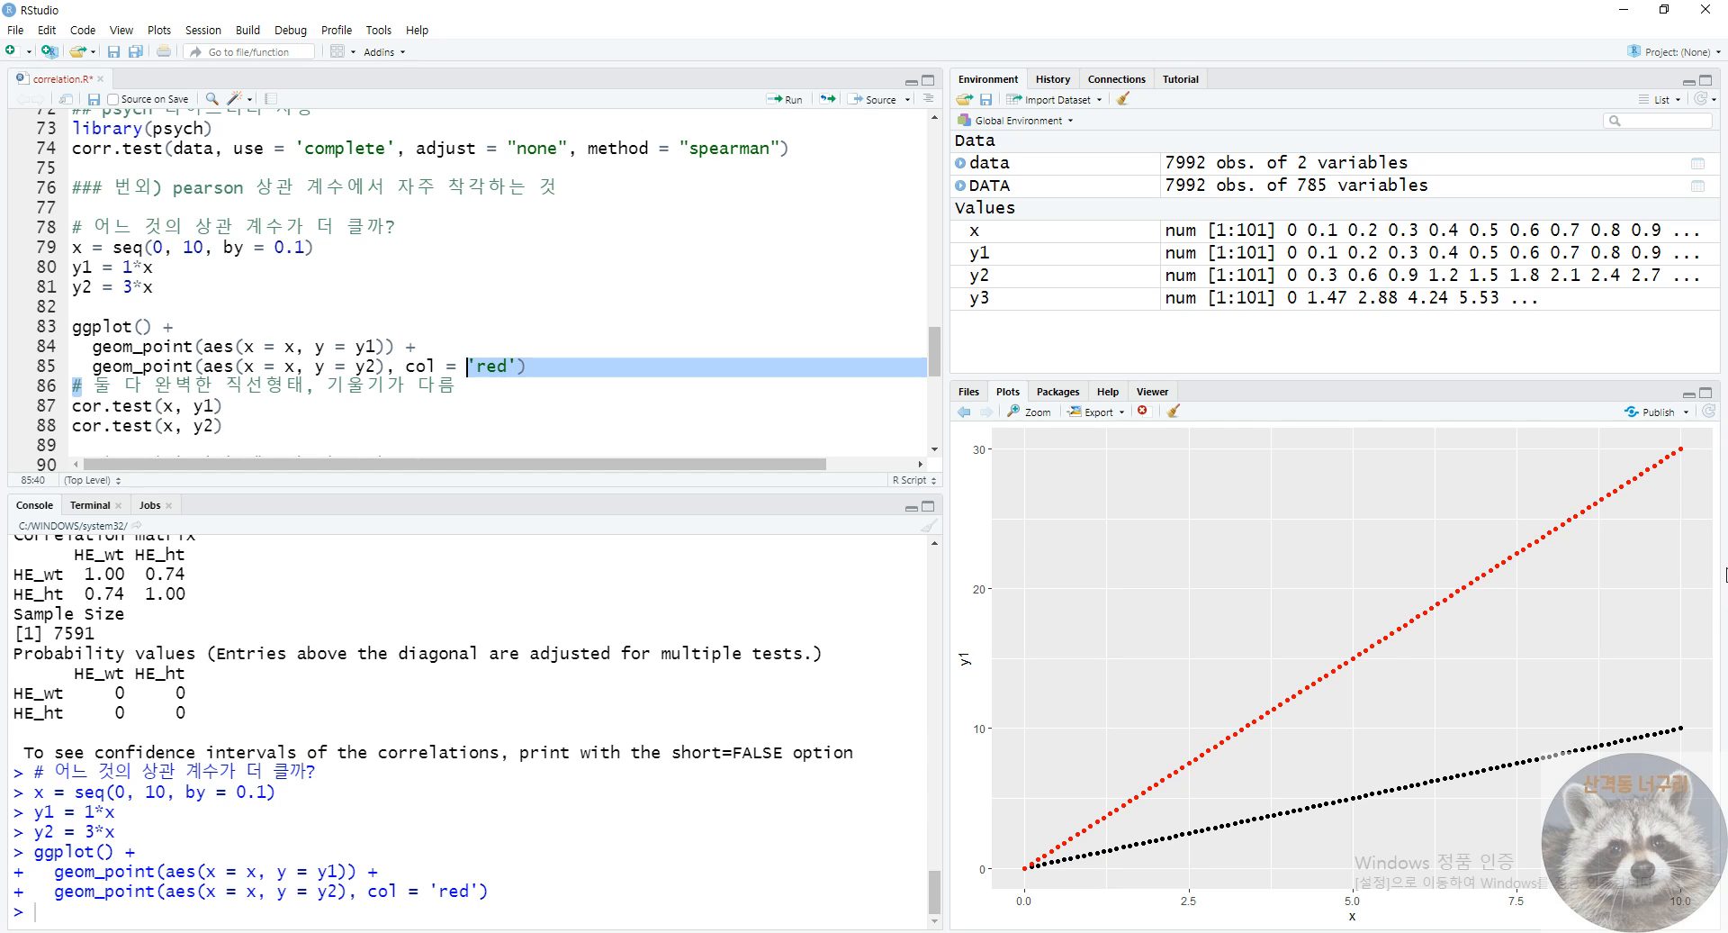
{"action": "left_click_drag", "start_coordinate": [328, 388], "coordinate": [468, 388]}
{"action": "left_click", "coordinate": [504, 393]}
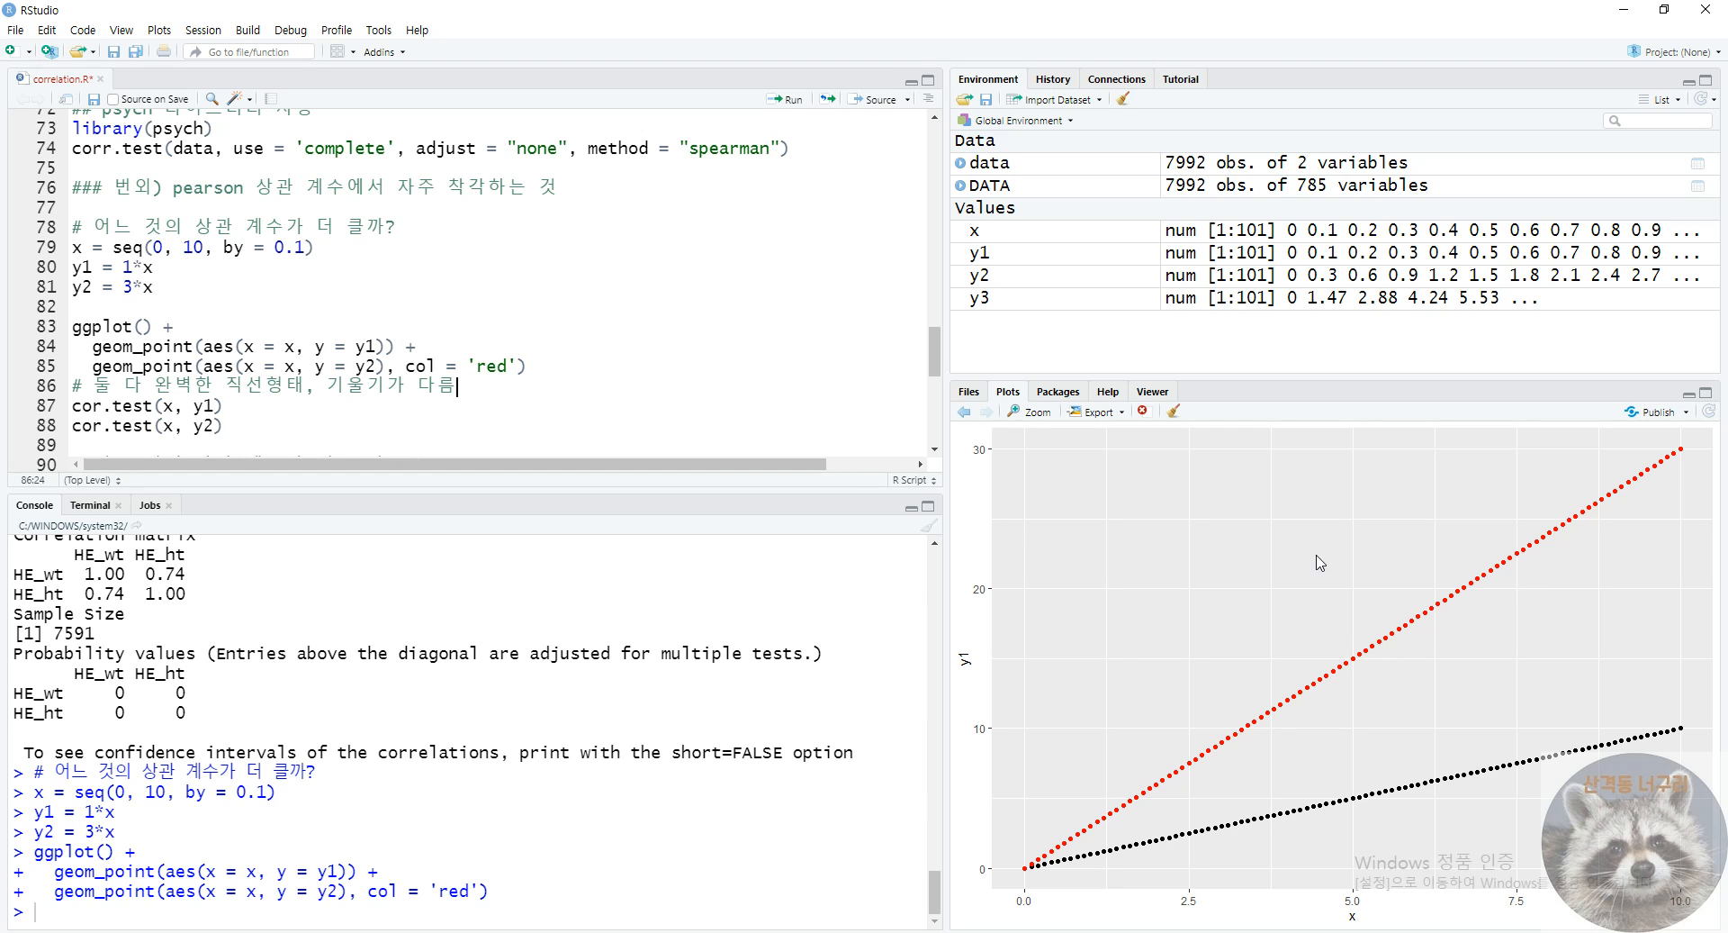
- Run cor.test(x, y1) and cor.test(x, y2) on lines 87 and 88 and compare their correlation estimates
{"action": "left_click", "coordinate": [413, 412]}
{"action": "type", "text": "3"}
{"action": "key", "text": "BackSpace"}
{"action": "key", "text": "ctrl+Return"}
{"action": "key", "text": "ctrl+Return"}
{"action": "scroll", "coordinate": [324, 720], "scroll_direction": "up", "scroll_amount": 3}
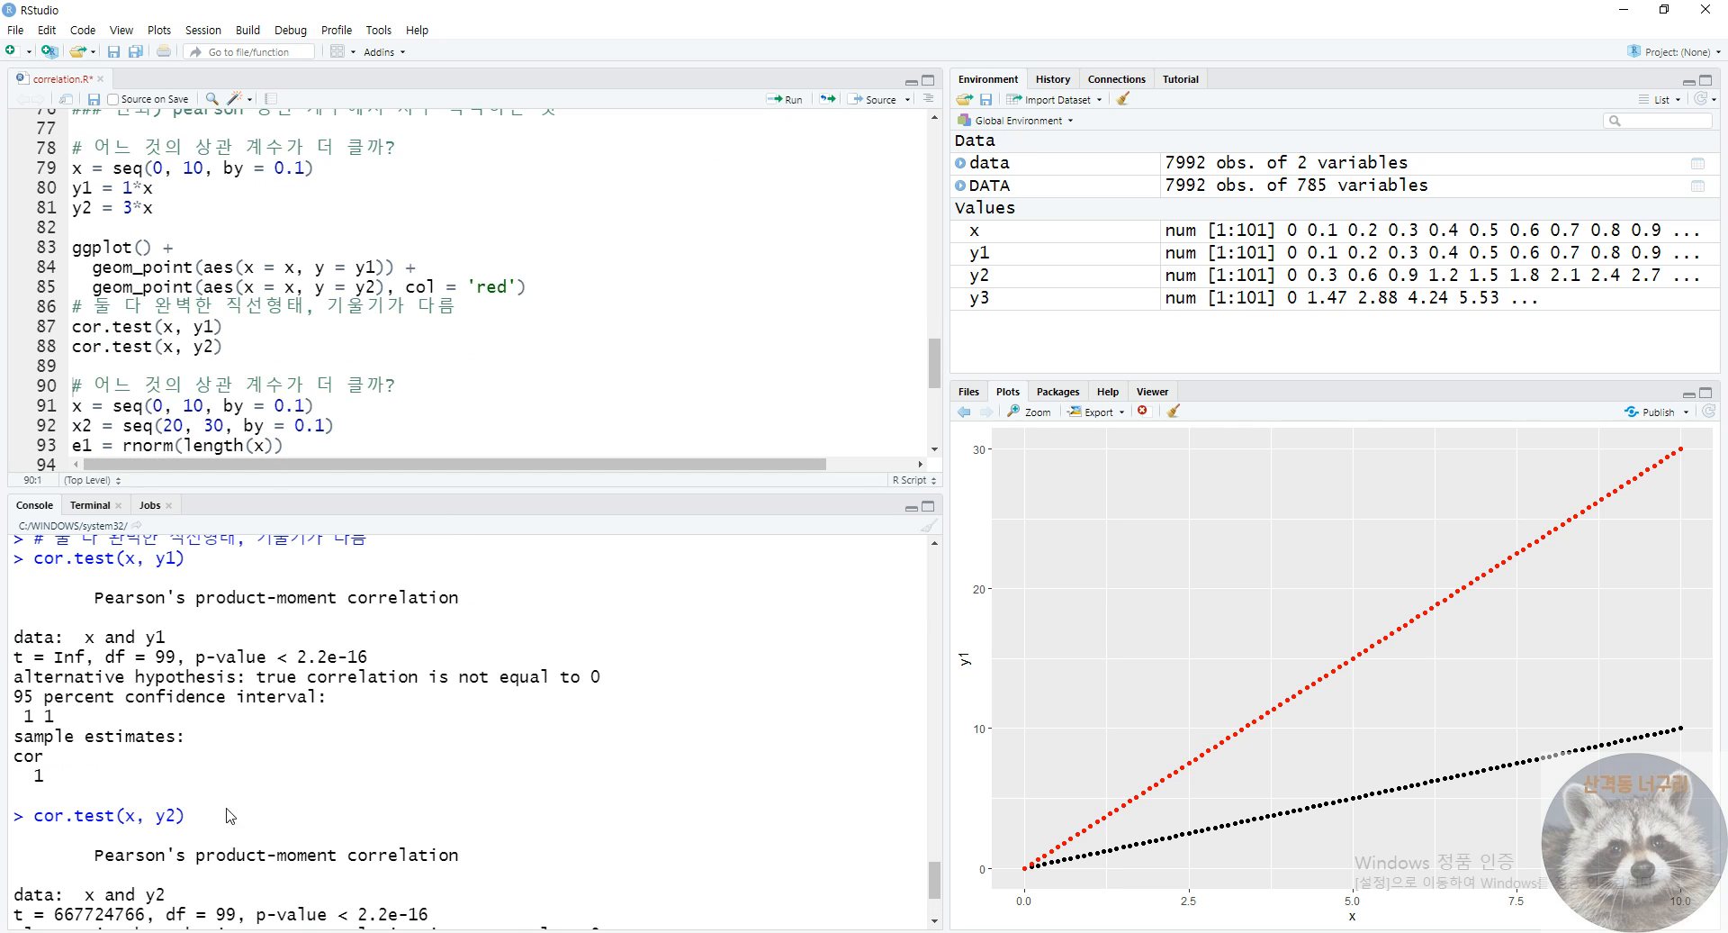
{"action": "scroll", "coordinate": [45, 783], "scroll_direction": "down", "scroll_amount": 3}
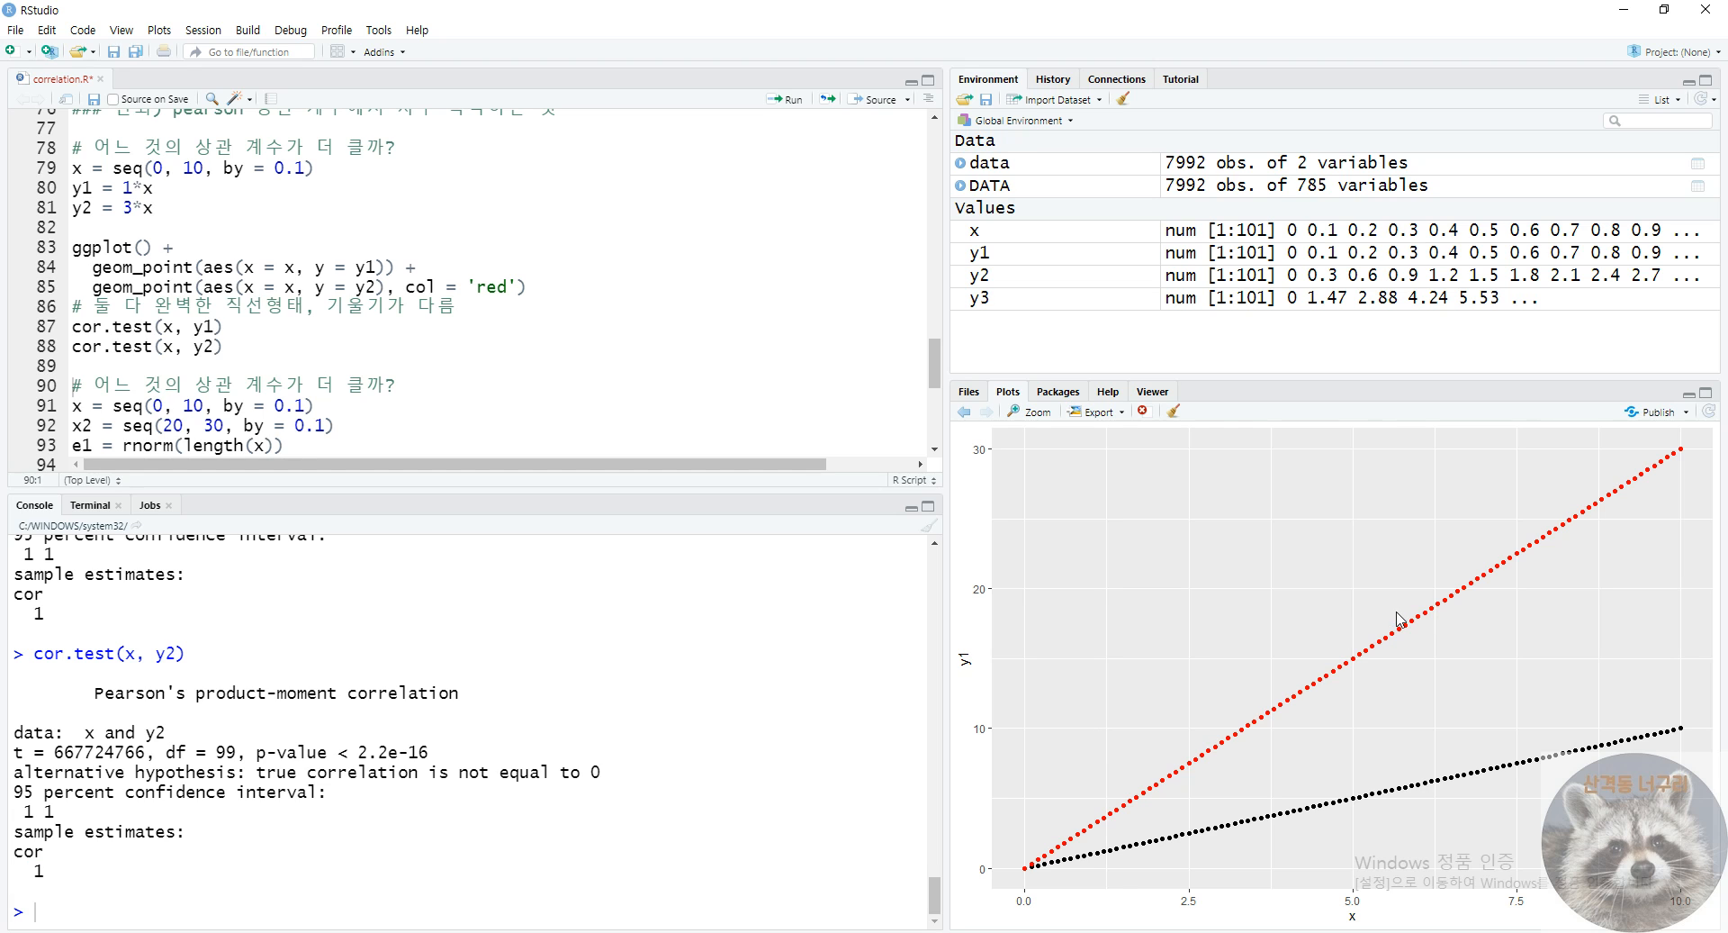
- Run lines 90 to 101 to generate x, x2, e1 and e2 with sd = 5, compute noisy y1 and y2, and plot both series
{"action": "scroll", "coordinate": [225, 374], "scroll_direction": "down", "scroll_amount": 3}
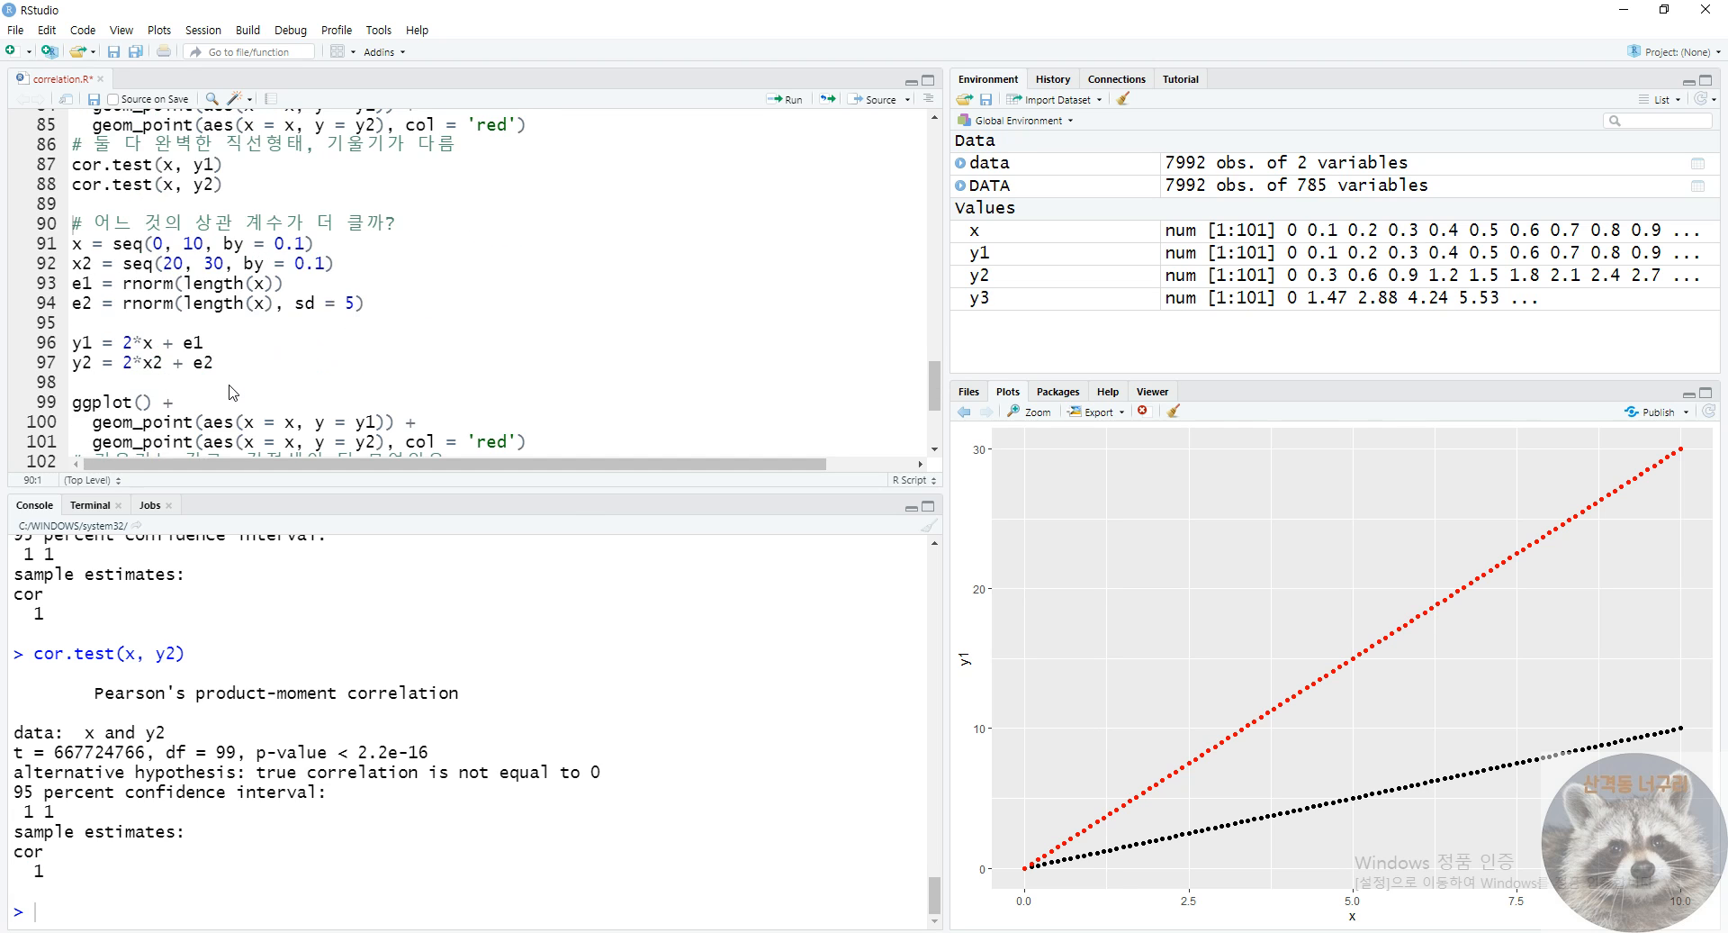
{"action": "scroll", "coordinate": [230, 387], "scroll_direction": "up", "scroll_amount": 4}
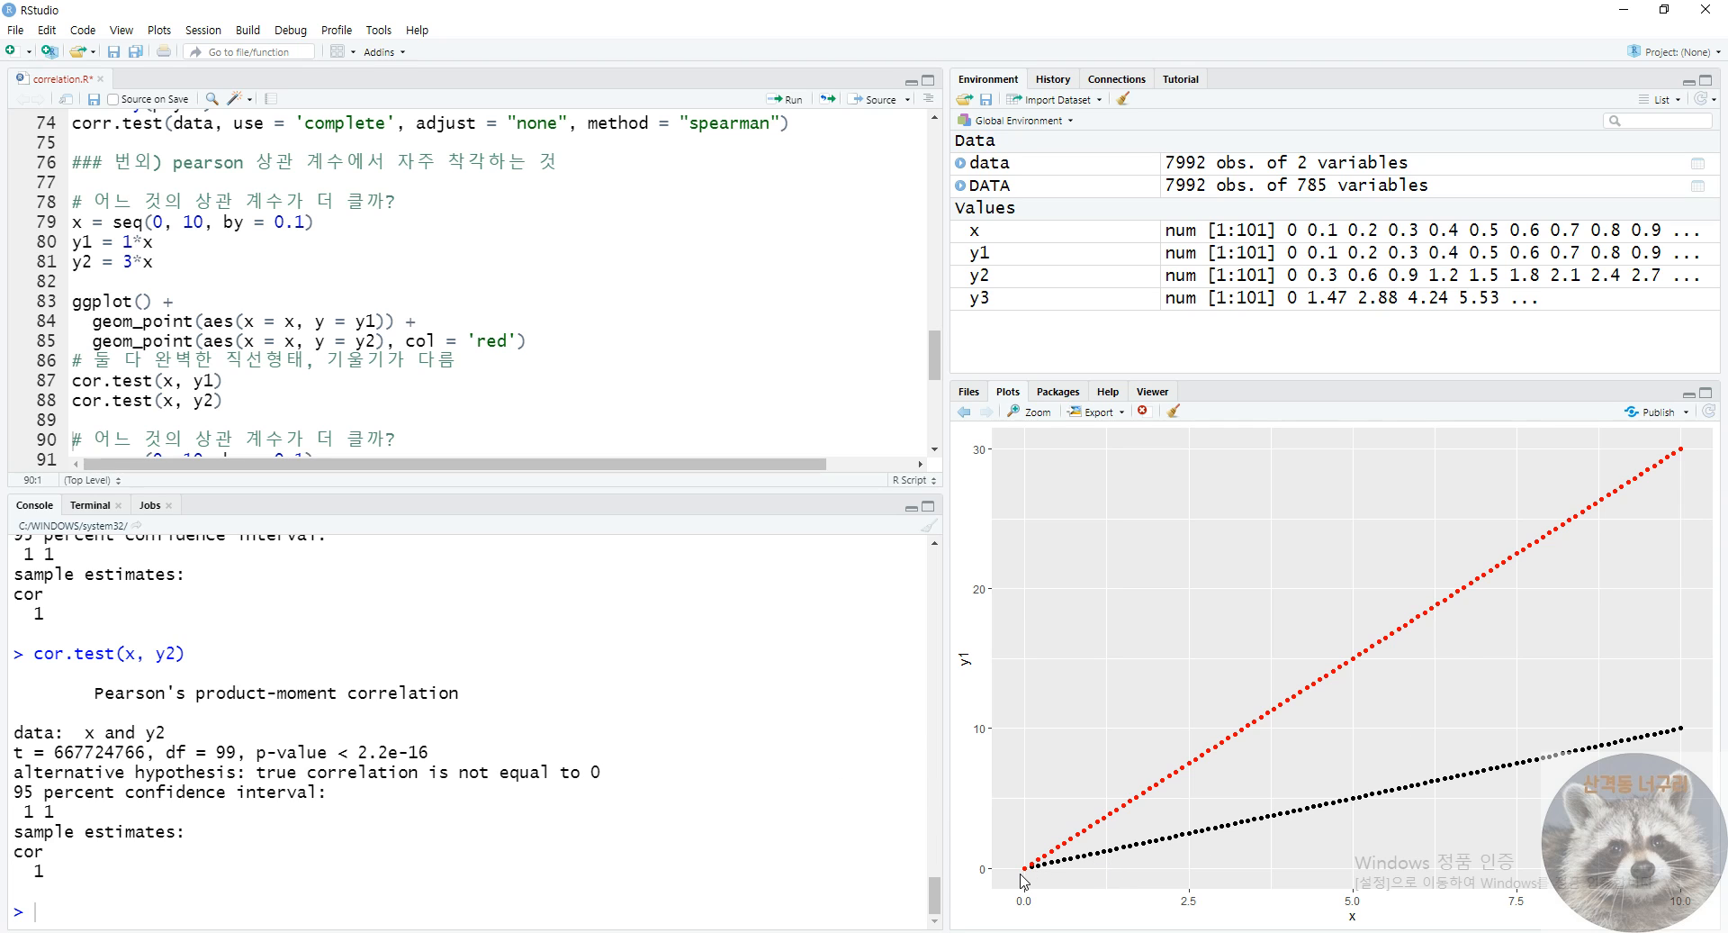
{"action": "scroll", "coordinate": [469, 460], "scroll_direction": "down", "scroll_amount": 2}
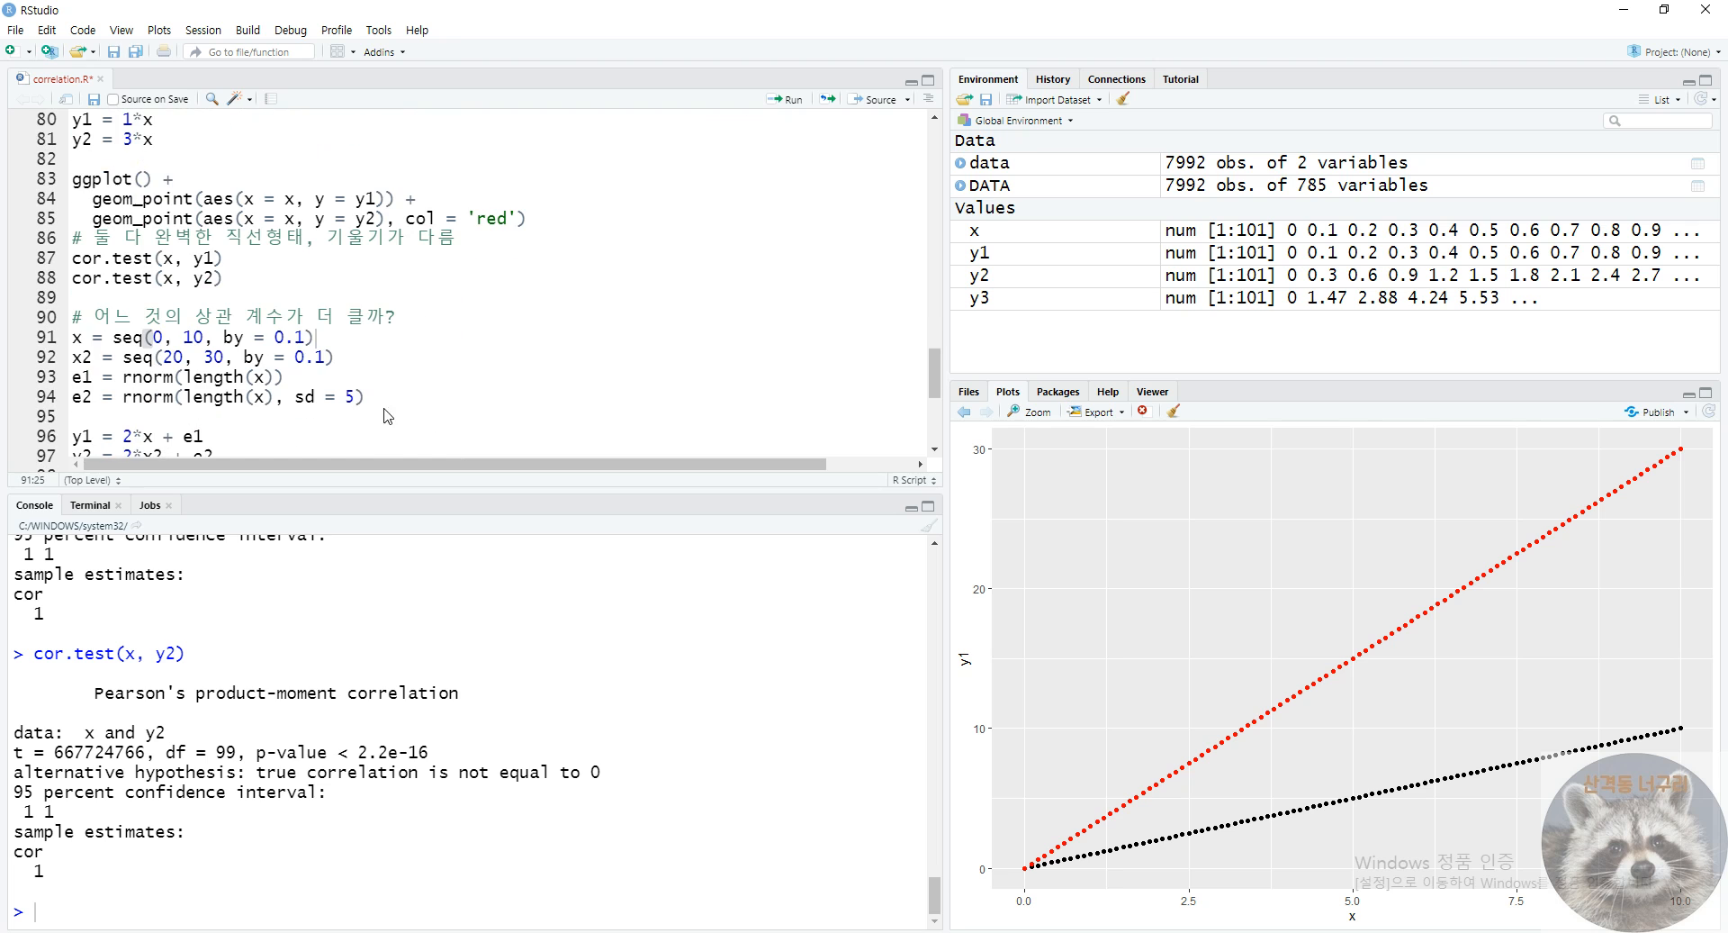
{"action": "left_click", "coordinate": [365, 344]}
{"action": "key", "text": "ctrl+Return"}
{"action": "key", "text": "ctrl+Return"}
{"action": "key", "text": "ctrl+Return"}
{"action": "key", "text": "ctrl+Return"}
{"action": "key", "text": "ctrl+Return"}
{"action": "key", "text": "ctrl+Return"}
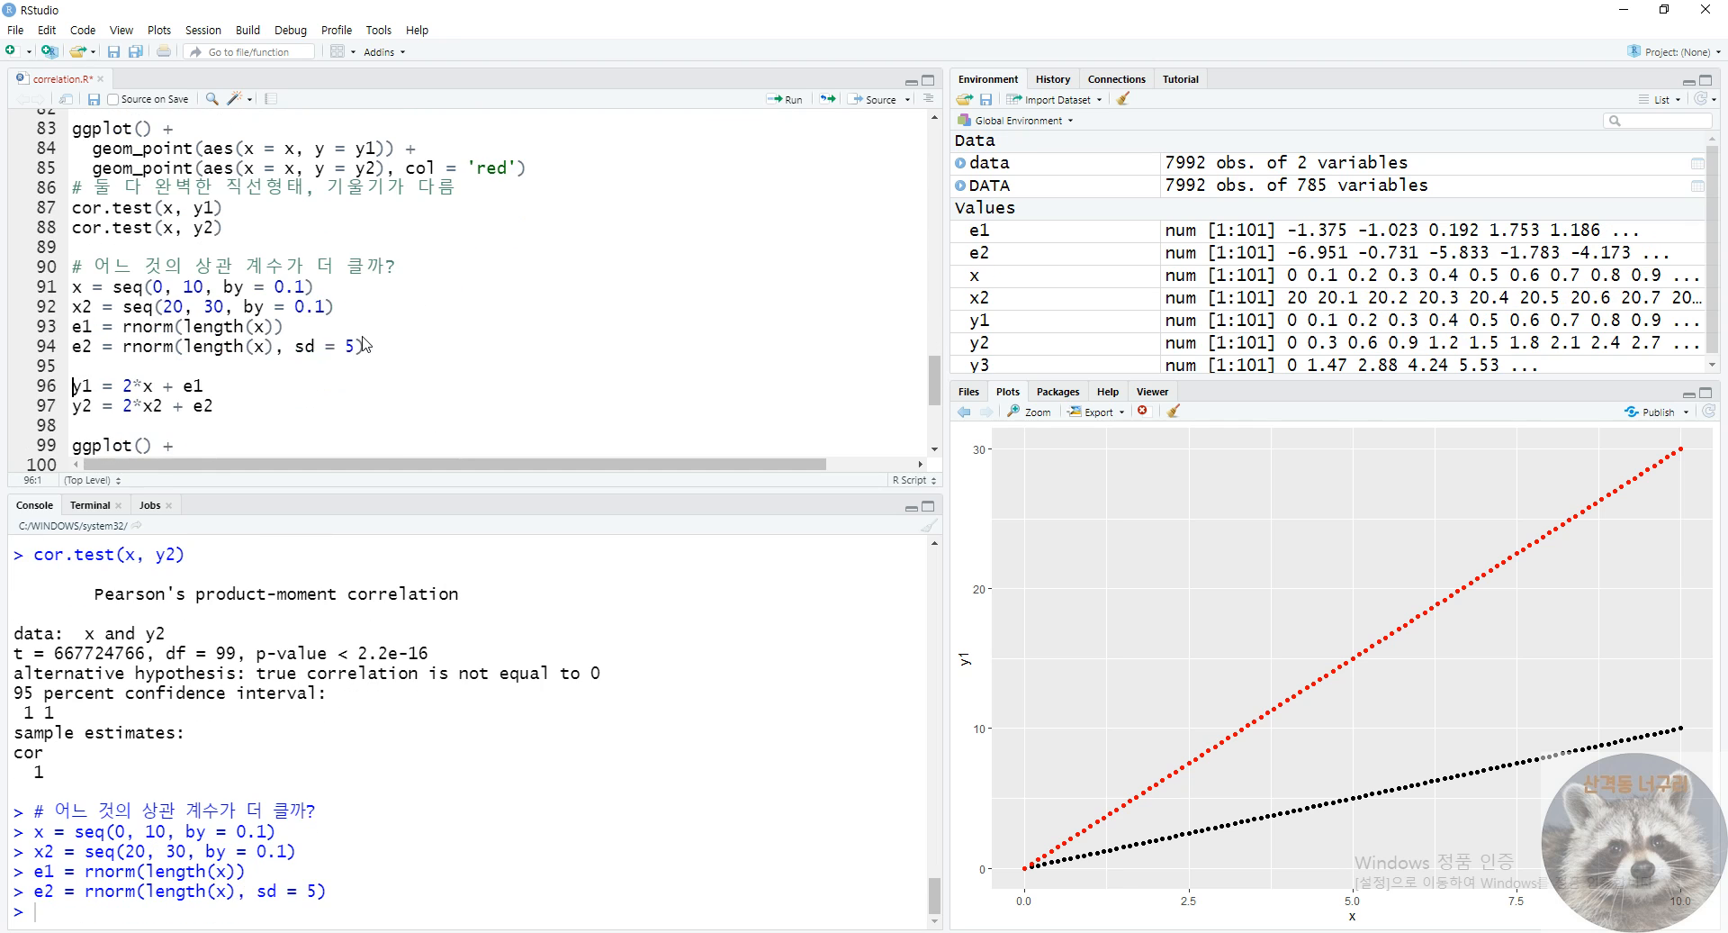
{"action": "key", "text": "ctrl+Return"}
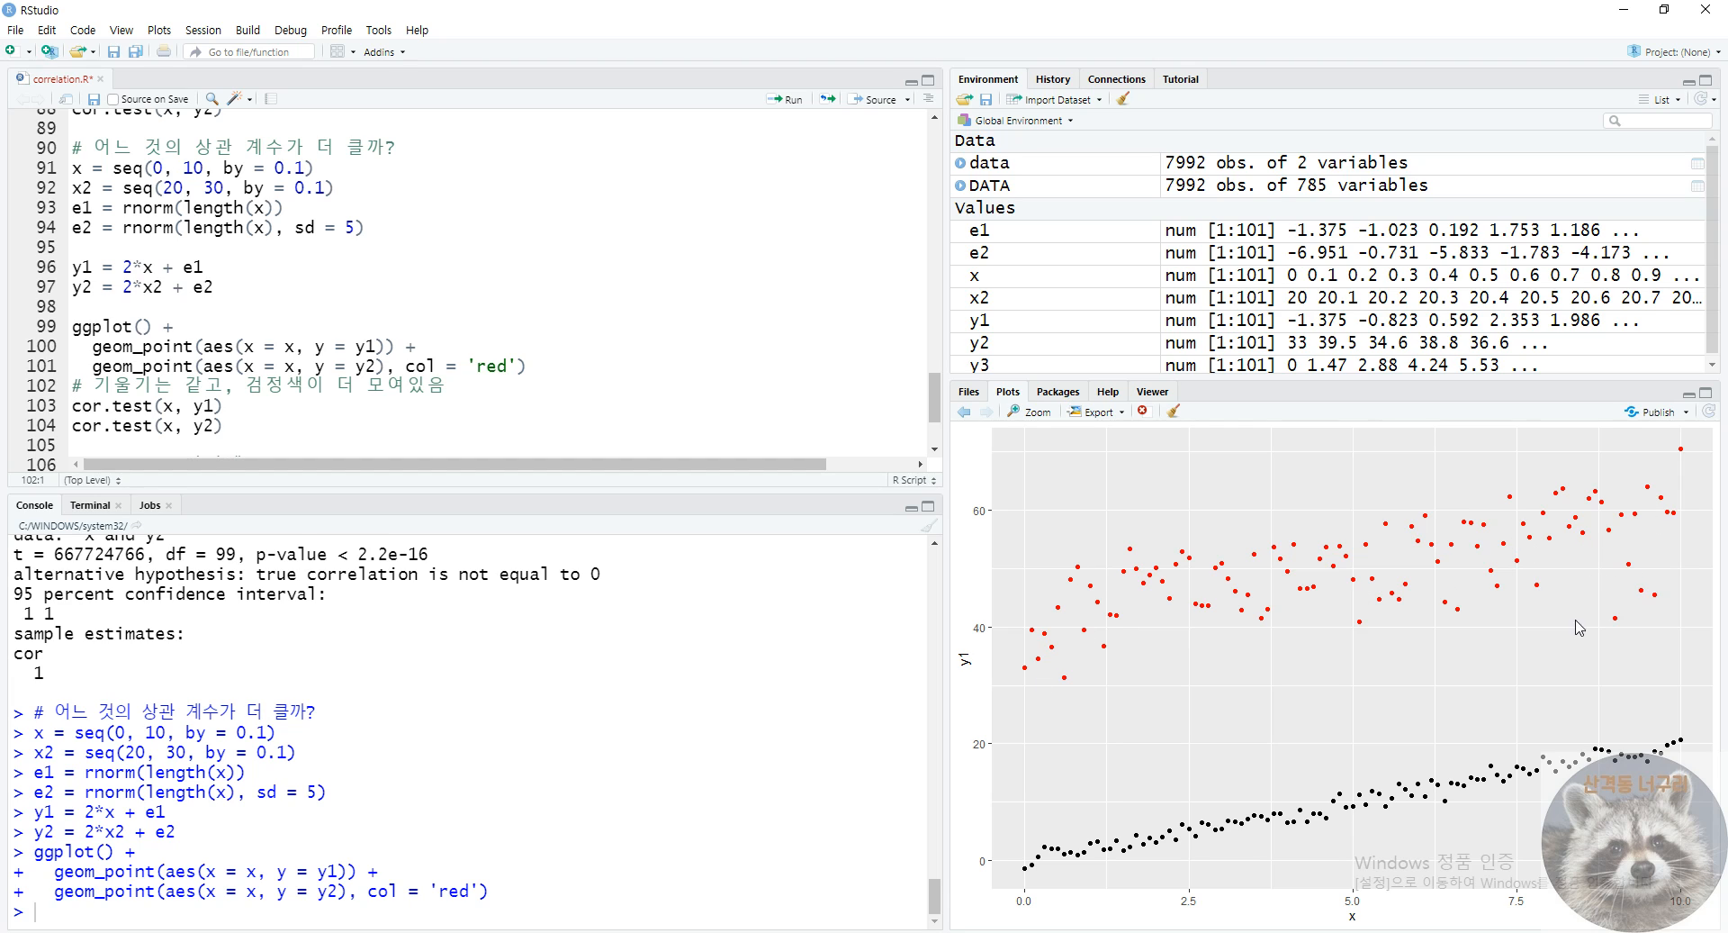
- Run cor.test for x against the noisy y1 and y2 on lines 103 and 104
{"action": "left_click", "coordinate": [195, 406]}
{"action": "key", "text": "ctrl+Return"}
{"action": "key", "text": "ctrl+Return"}
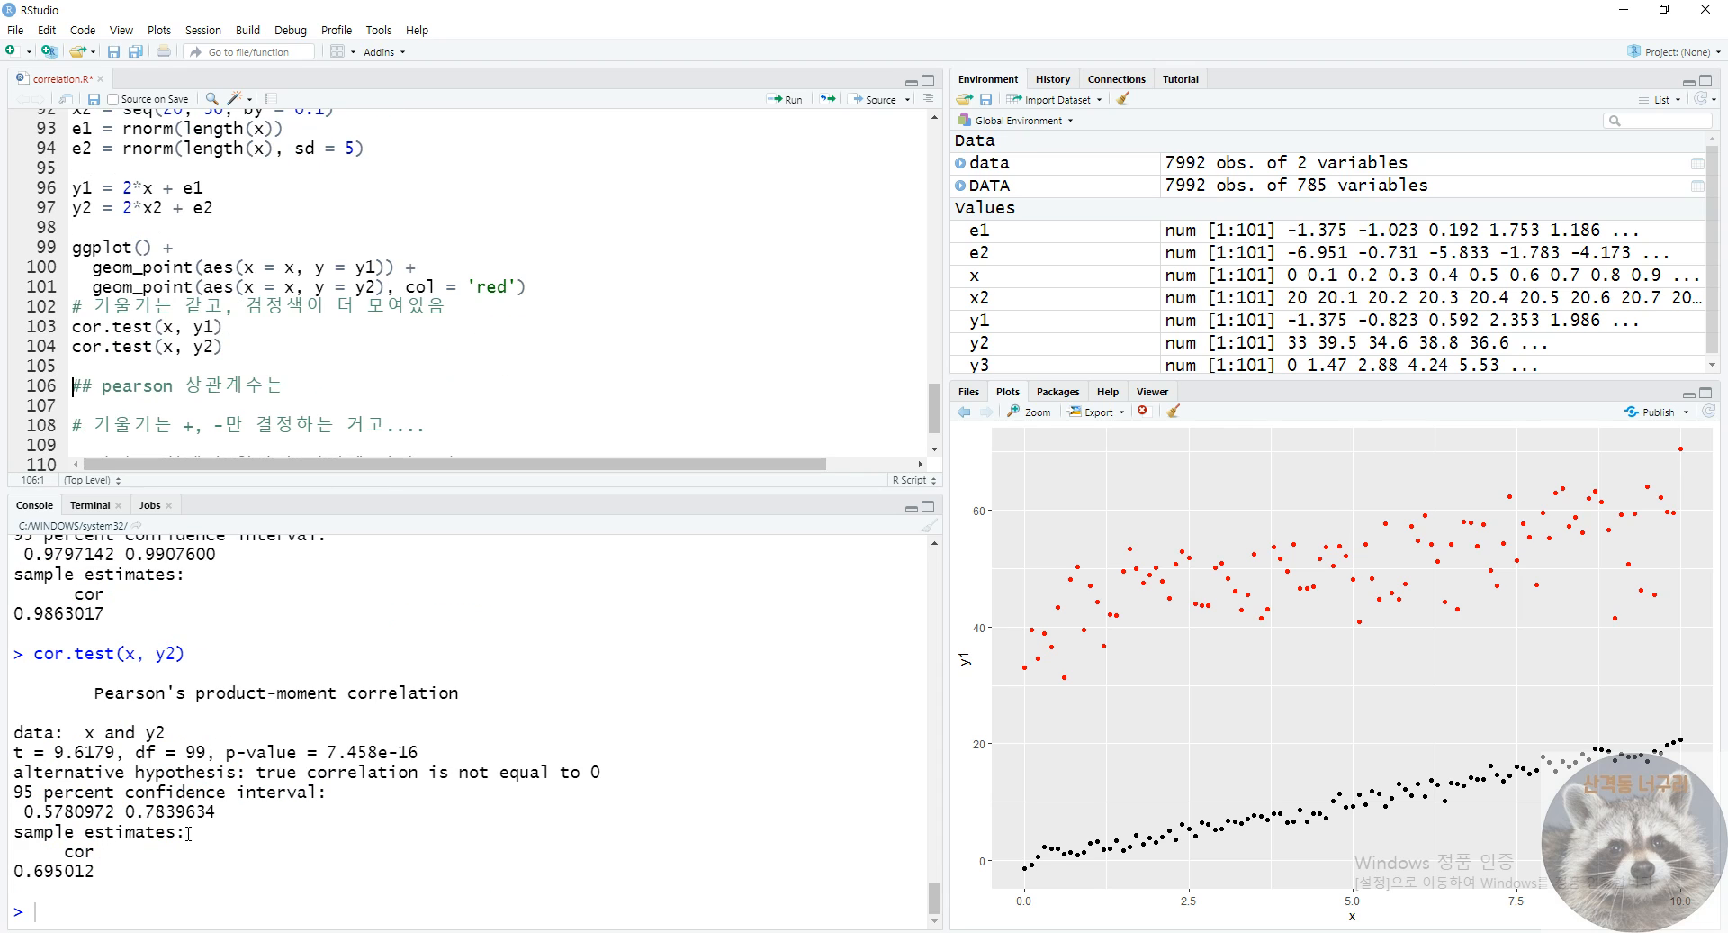
- Compare the cor estimates of y1 and y2 in the console output of the two noisy-data tests
{"action": "scroll", "coordinate": [177, 824], "scroll_direction": "up", "scroll_amount": 1}
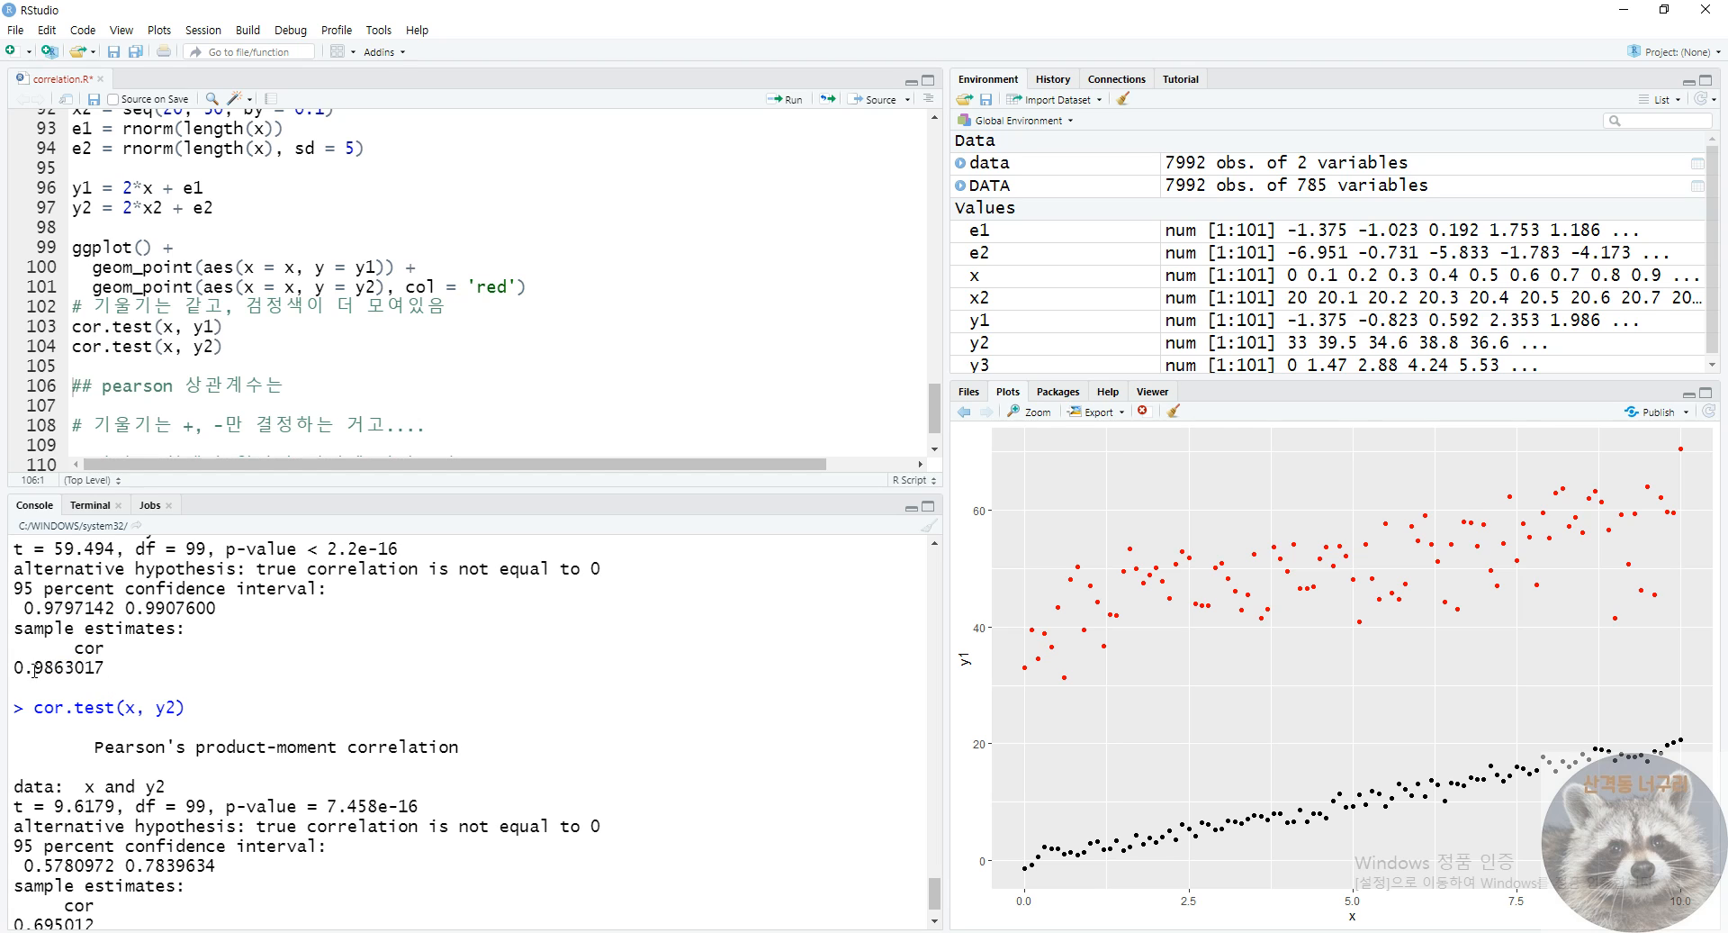
{"action": "left_click_drag", "start_coordinate": [24, 666], "coordinate": [121, 669]}
{"action": "left_click", "coordinate": [122, 669]}
{"action": "left_click", "coordinate": [225, 385]}
{"action": "scroll", "coordinate": [201, 429], "scroll_direction": "down", "scroll_amount": 1}
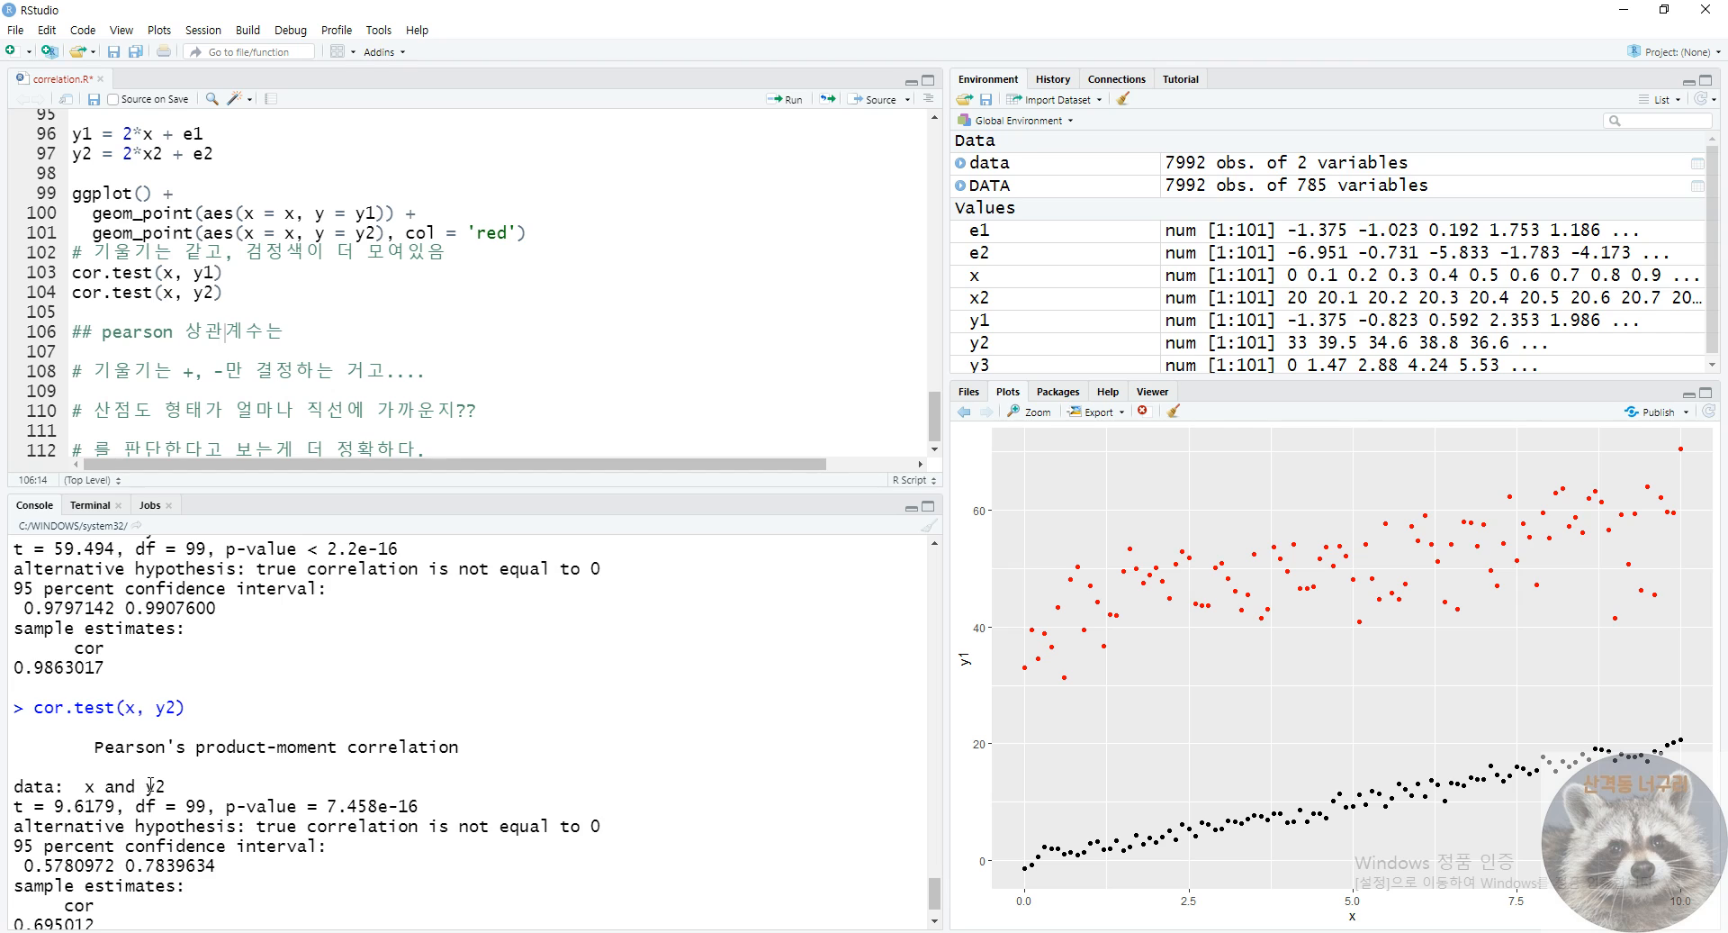
{"action": "scroll", "coordinate": [90, 855], "scroll_direction": "down", "scroll_amount": 1}
{"action": "mouse_move", "coordinate": [30, 876]}
{"action": "left_mouse_down"}
{"action": "mouse_move", "coordinate": [110, 875]}
{"action": "mouse_move", "coordinate": [26, 874]}
{"action": "left_mouse_up"}
{"action": "left_click", "coordinate": [107, 876]}
{"action": "left_click", "coordinate": [95, 878]}
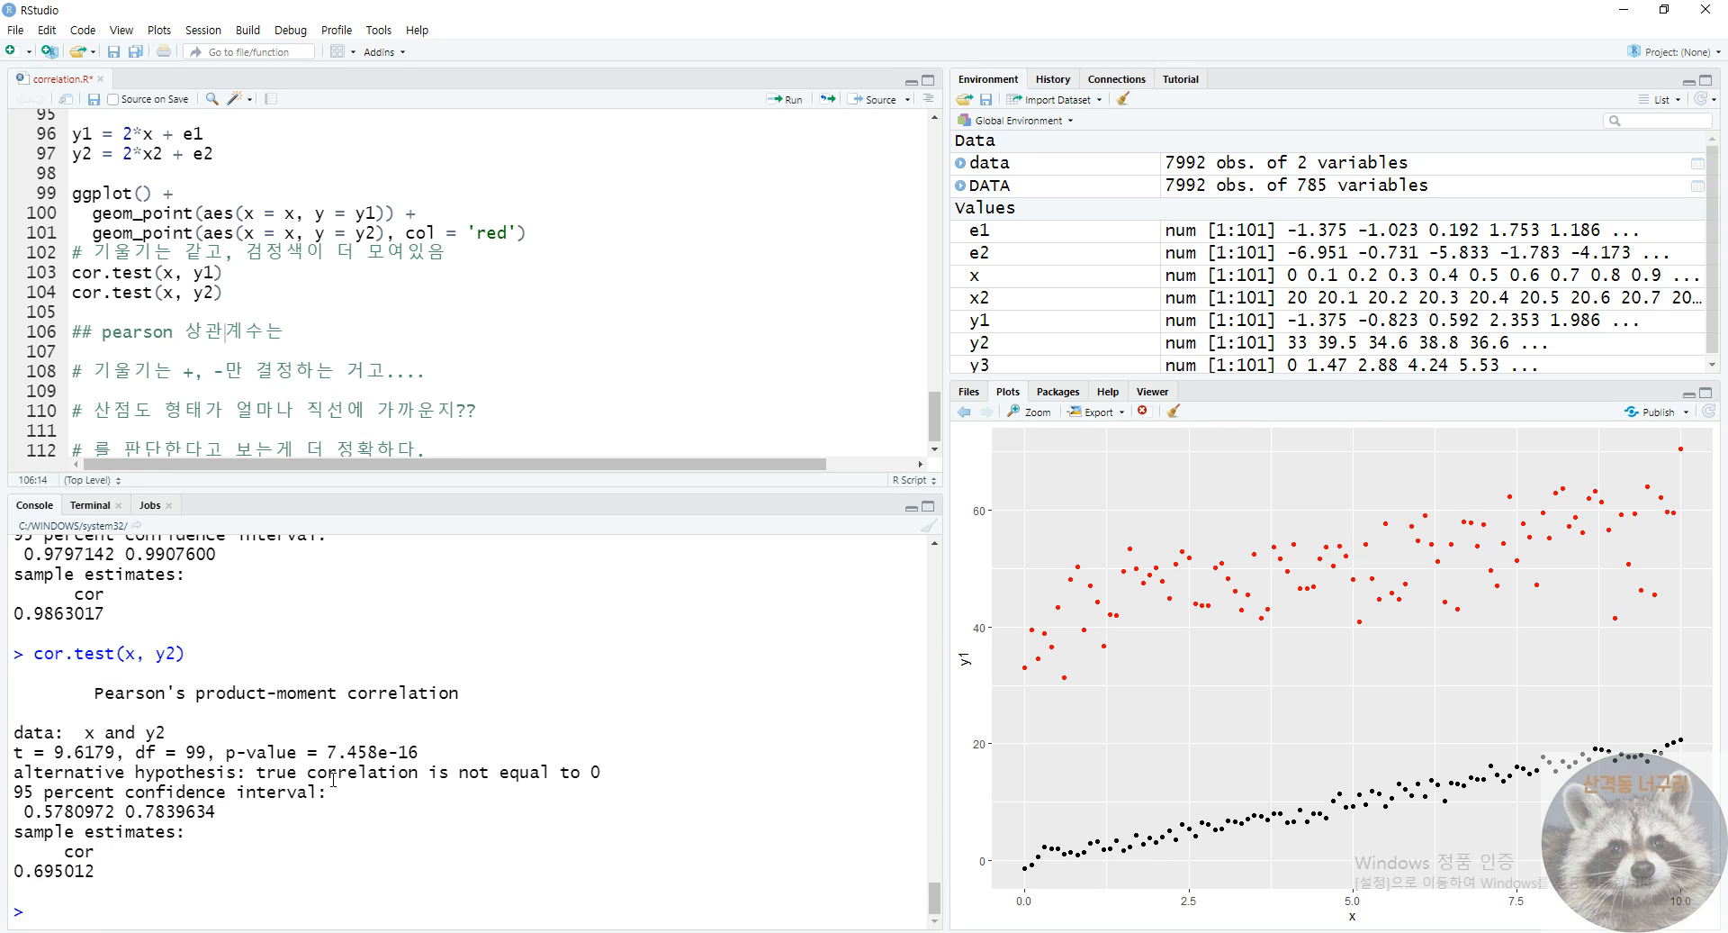
- Read the line 108 comment on how the slope relates to the sign of the Pearson coefficient
{"action": "left_click", "coordinate": [96, 349]}
{"action": "left_click_drag", "start_coordinate": [81, 370], "coordinate": [430, 370]}
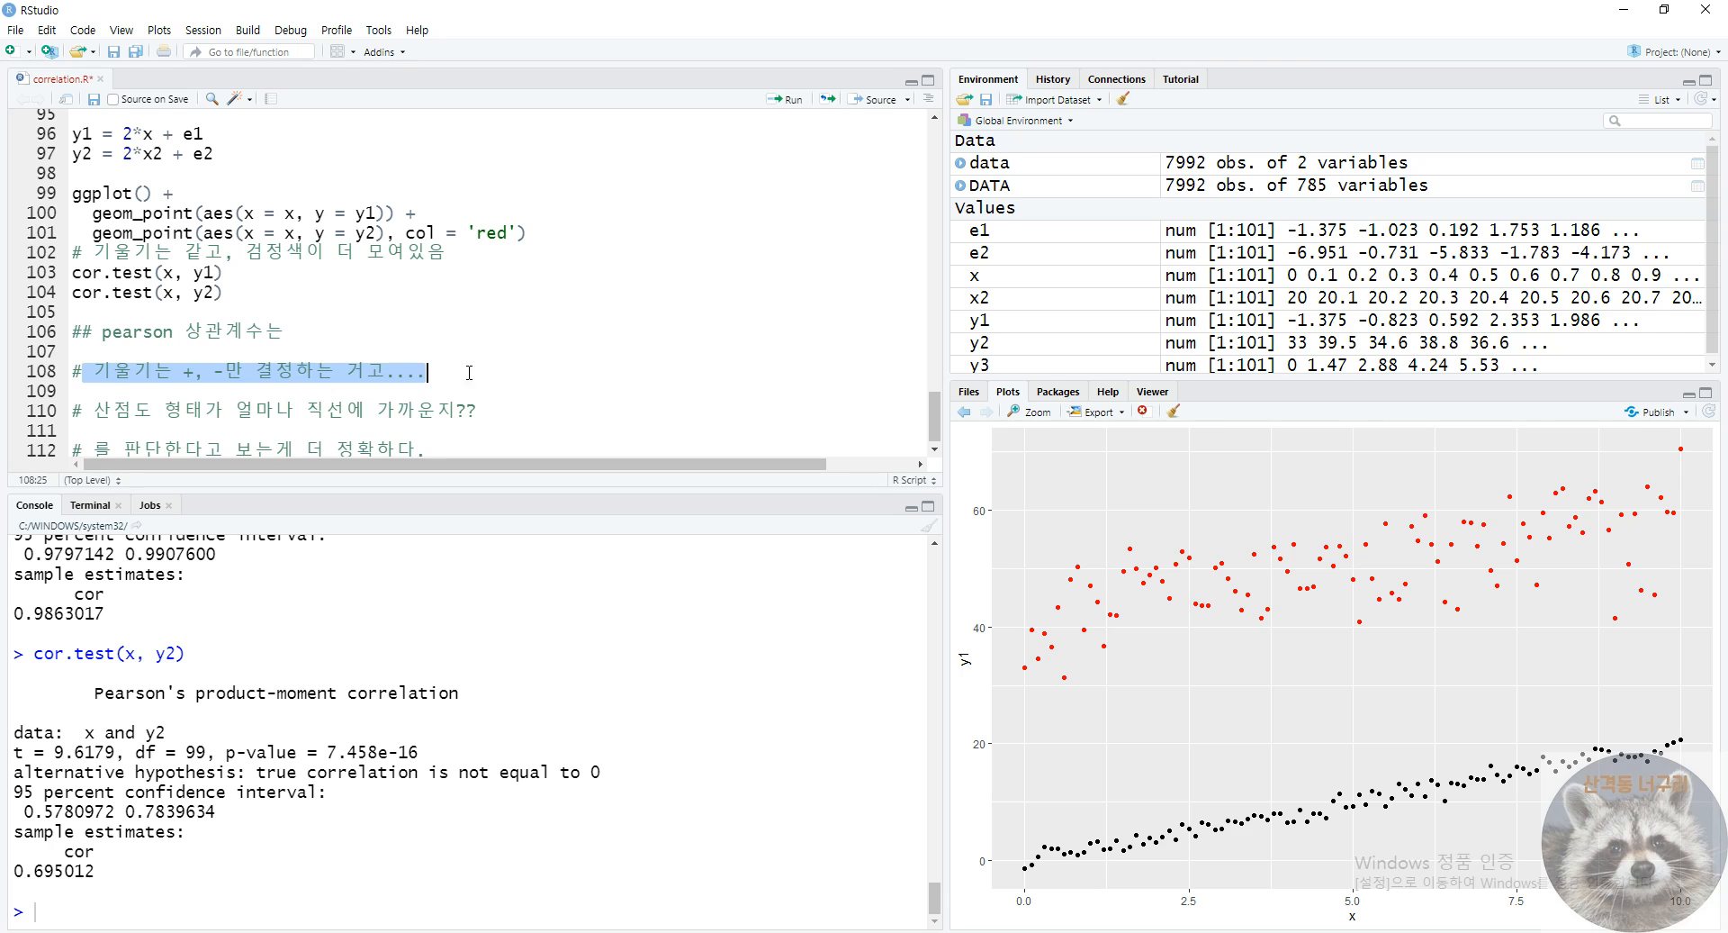
{"action": "left_click", "coordinate": [430, 370]}
{"action": "left_click", "coordinate": [205, 411]}
{"action": "left_click_drag", "start_coordinate": [138, 373], "coordinate": [216, 372]}
{"action": "left_click", "coordinate": [191, 390]}
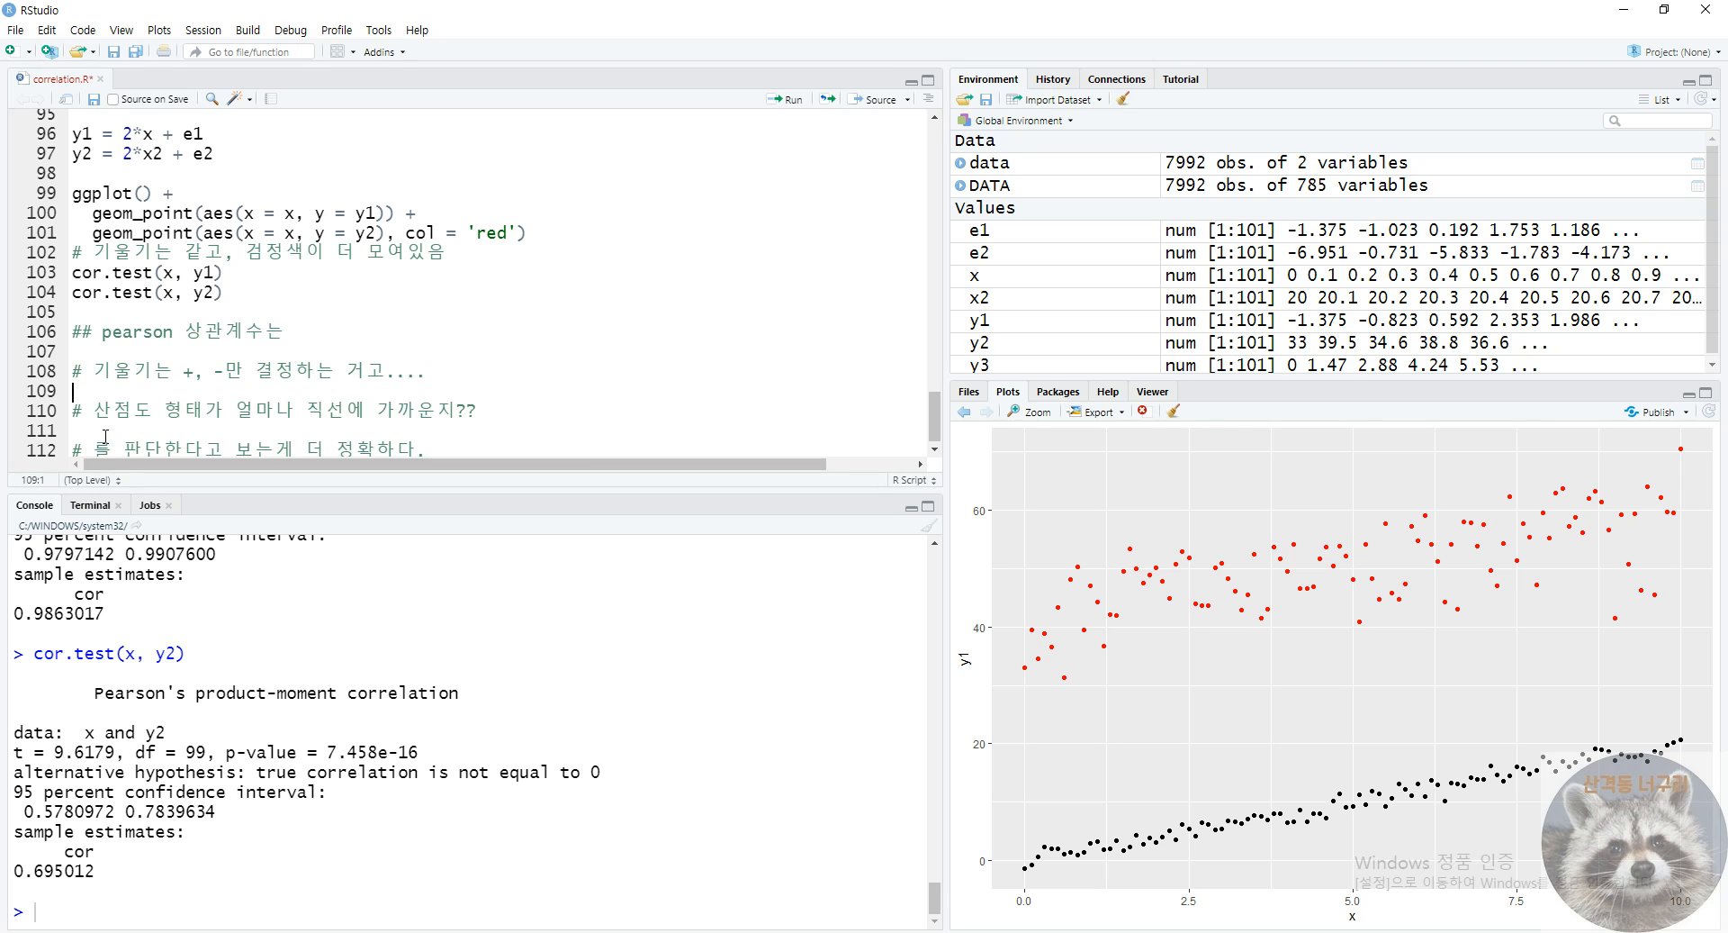
- Append "절댓값이 1에 가까워짐" to the line 110 comment about how close the scatter plot is to a straight line
{"action": "left_click_drag", "start_coordinate": [94, 412], "coordinate": [538, 394]}
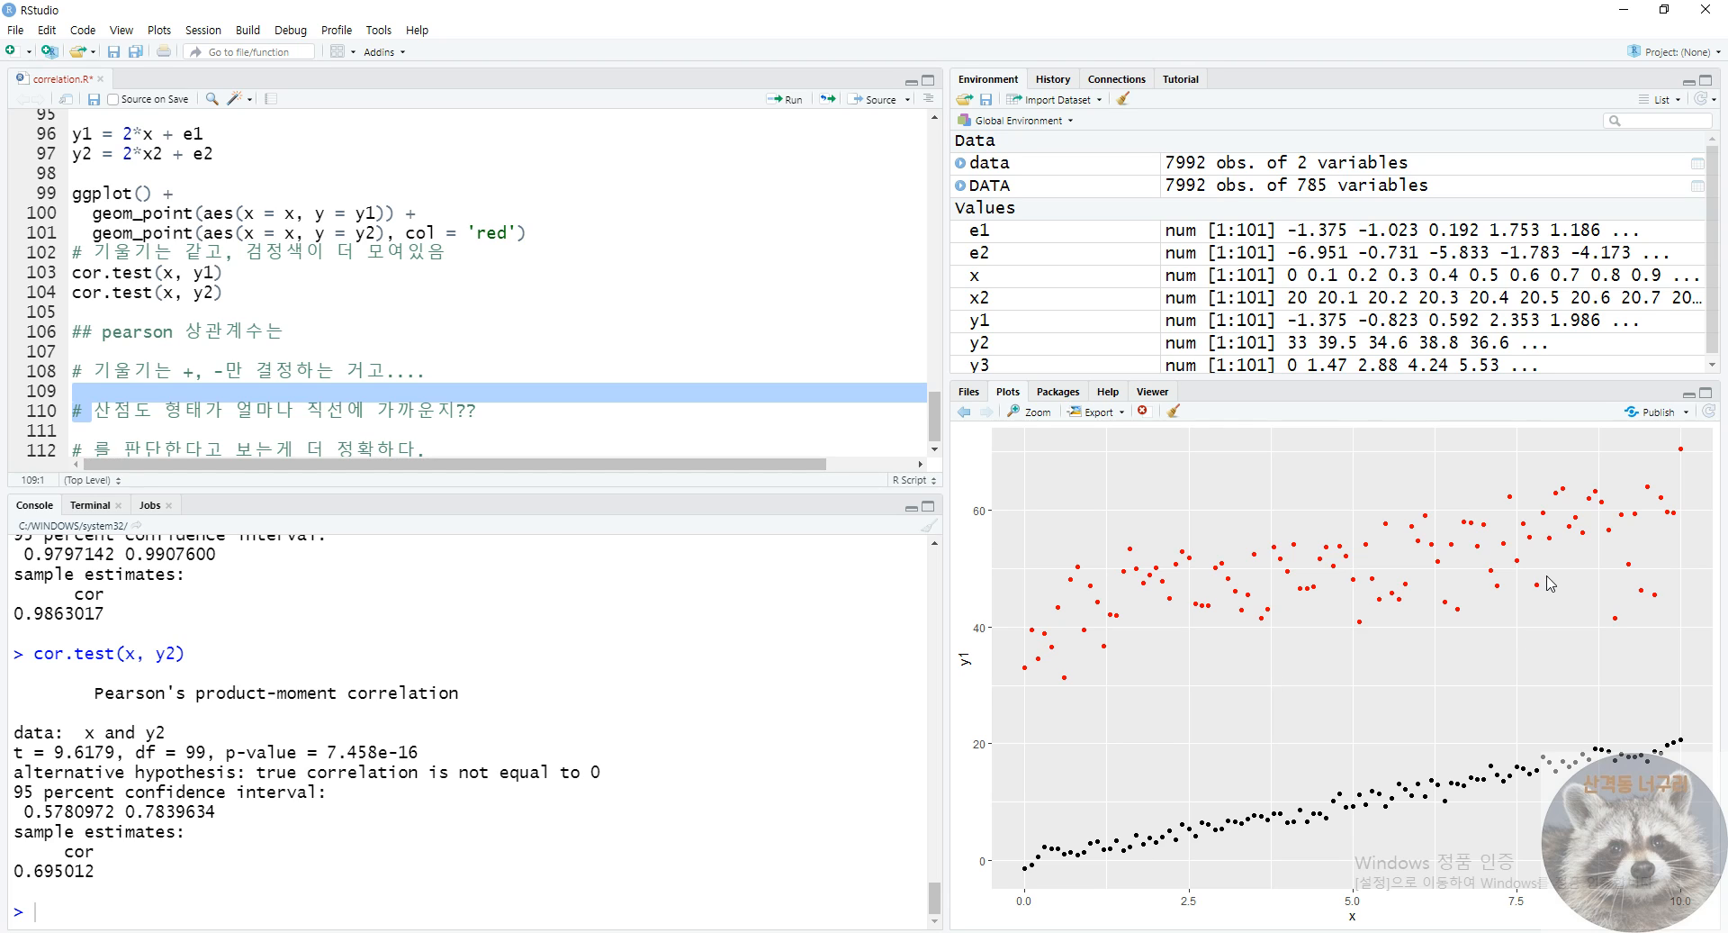
{"action": "left_click", "coordinate": [536, 414]}
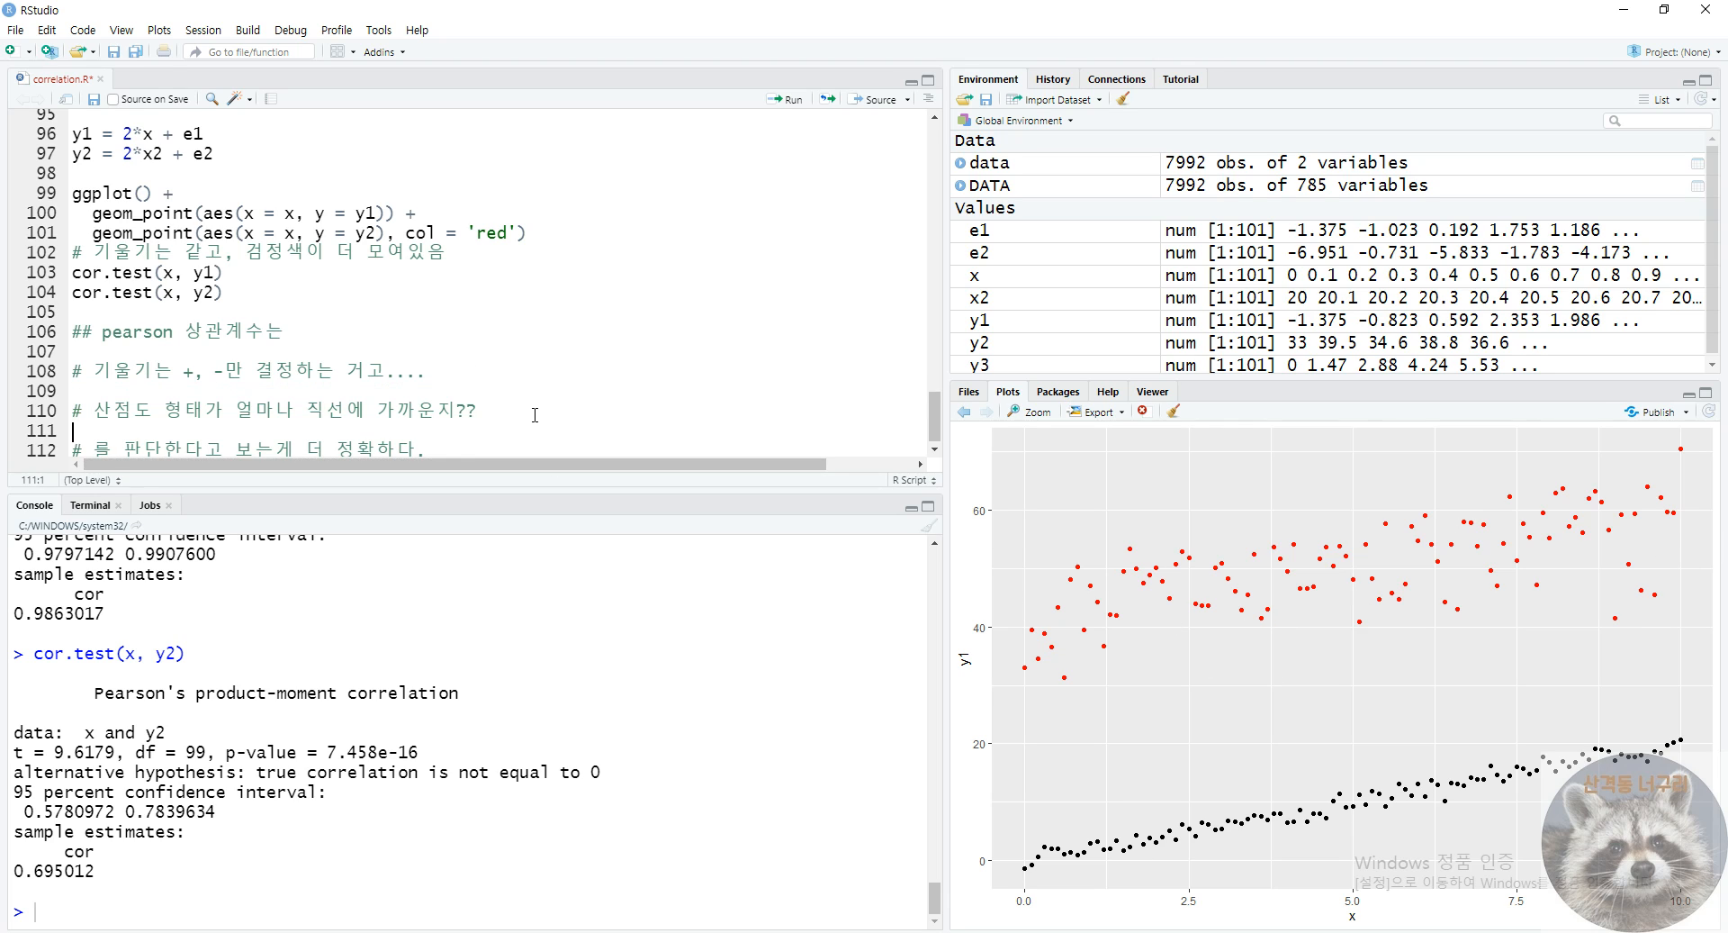
{"action": "type", "text": "1"}
{"action": "type", "text": "에 가까워지"}
{"action": "type", "text": "ㅁ"}
{"action": "key", "text": "Left"}
{"action": "type", "text": "절댓값이"}
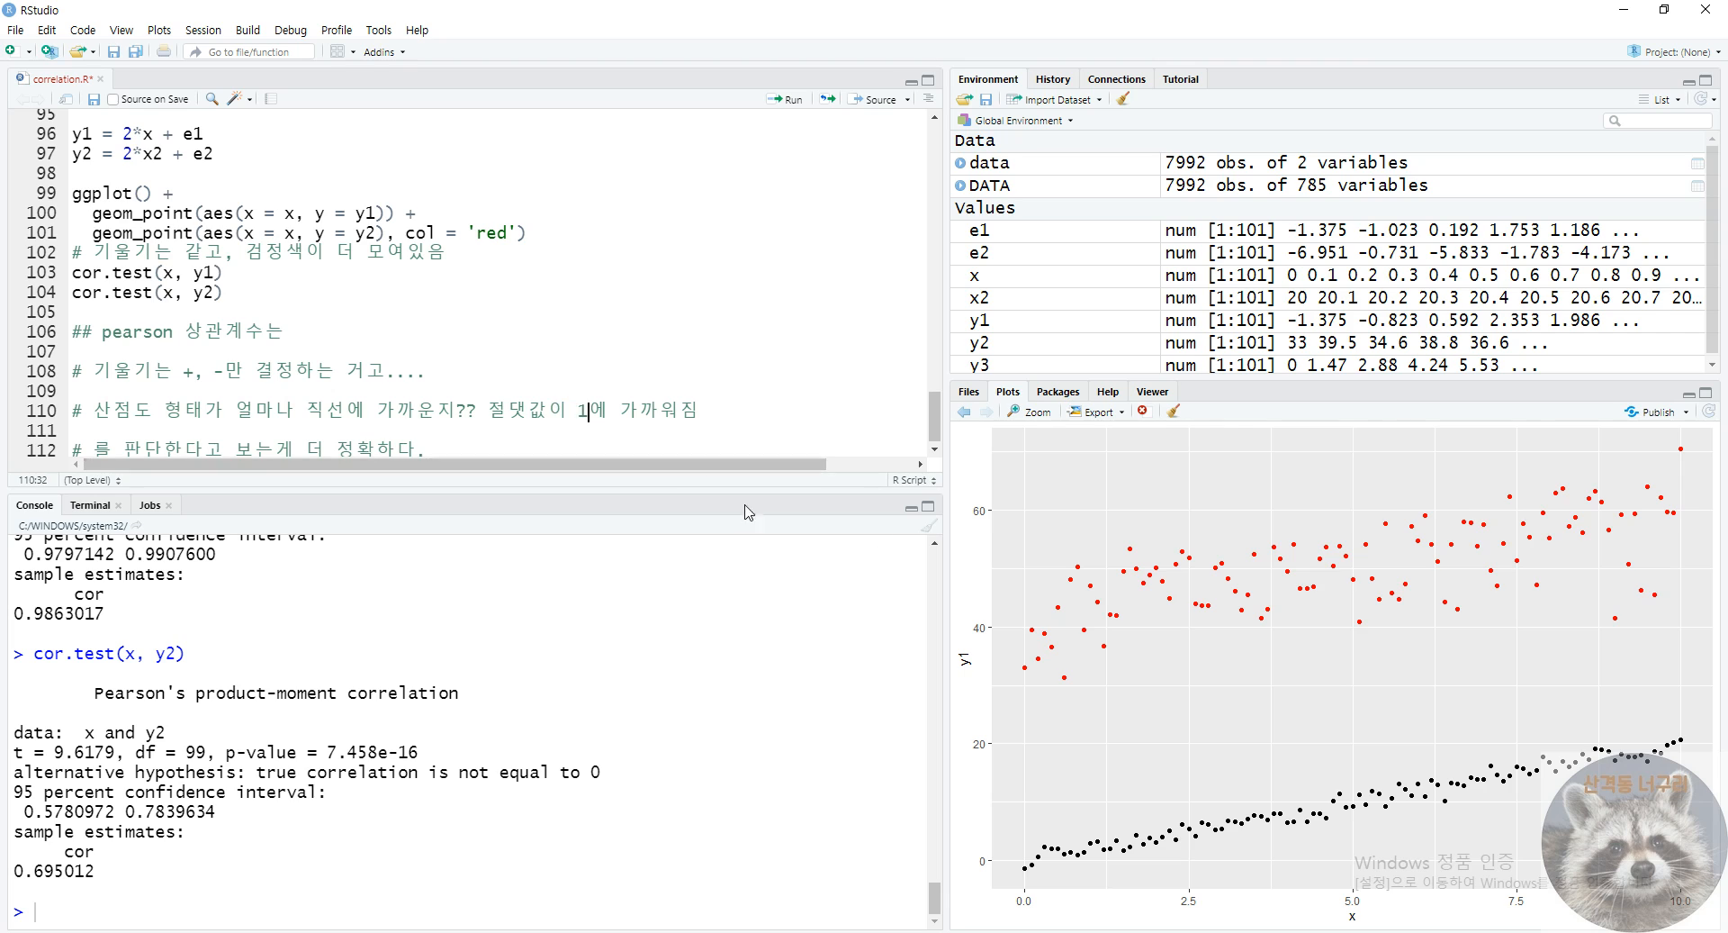
- Show the earlier straight-line plot for comparison and return to the noisy scatter plot
{"action": "left_click", "coordinate": [964, 413]}
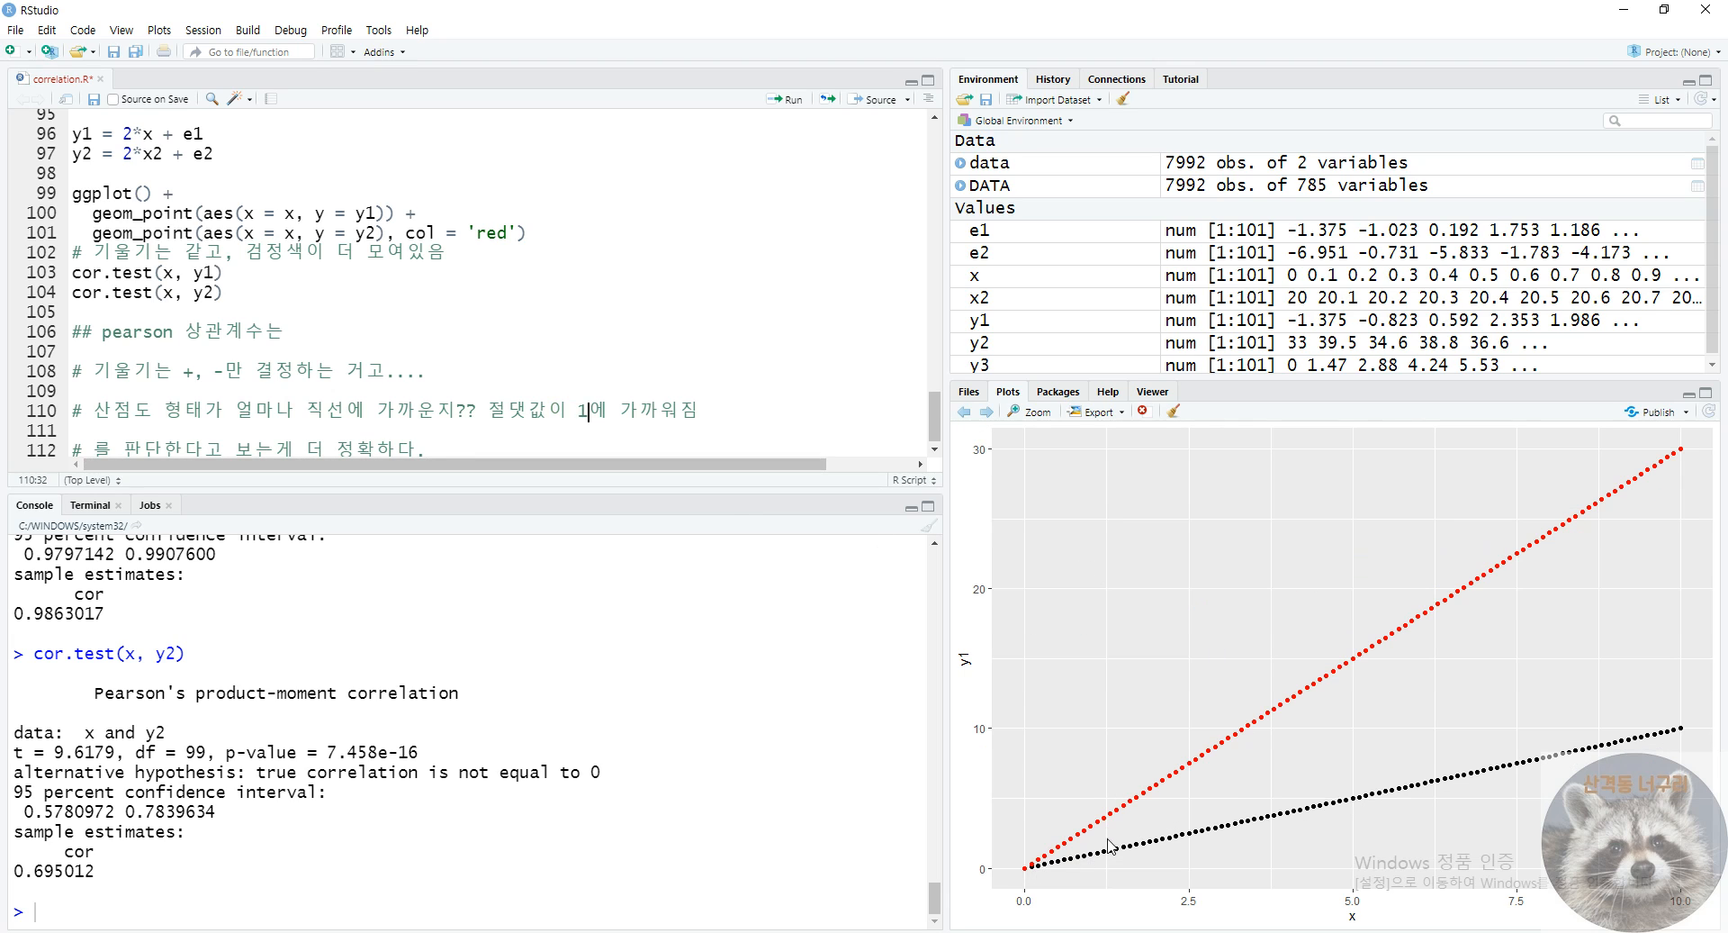
{"action": "left_click", "coordinate": [585, 428]}
{"action": "left_click", "coordinate": [987, 411]}
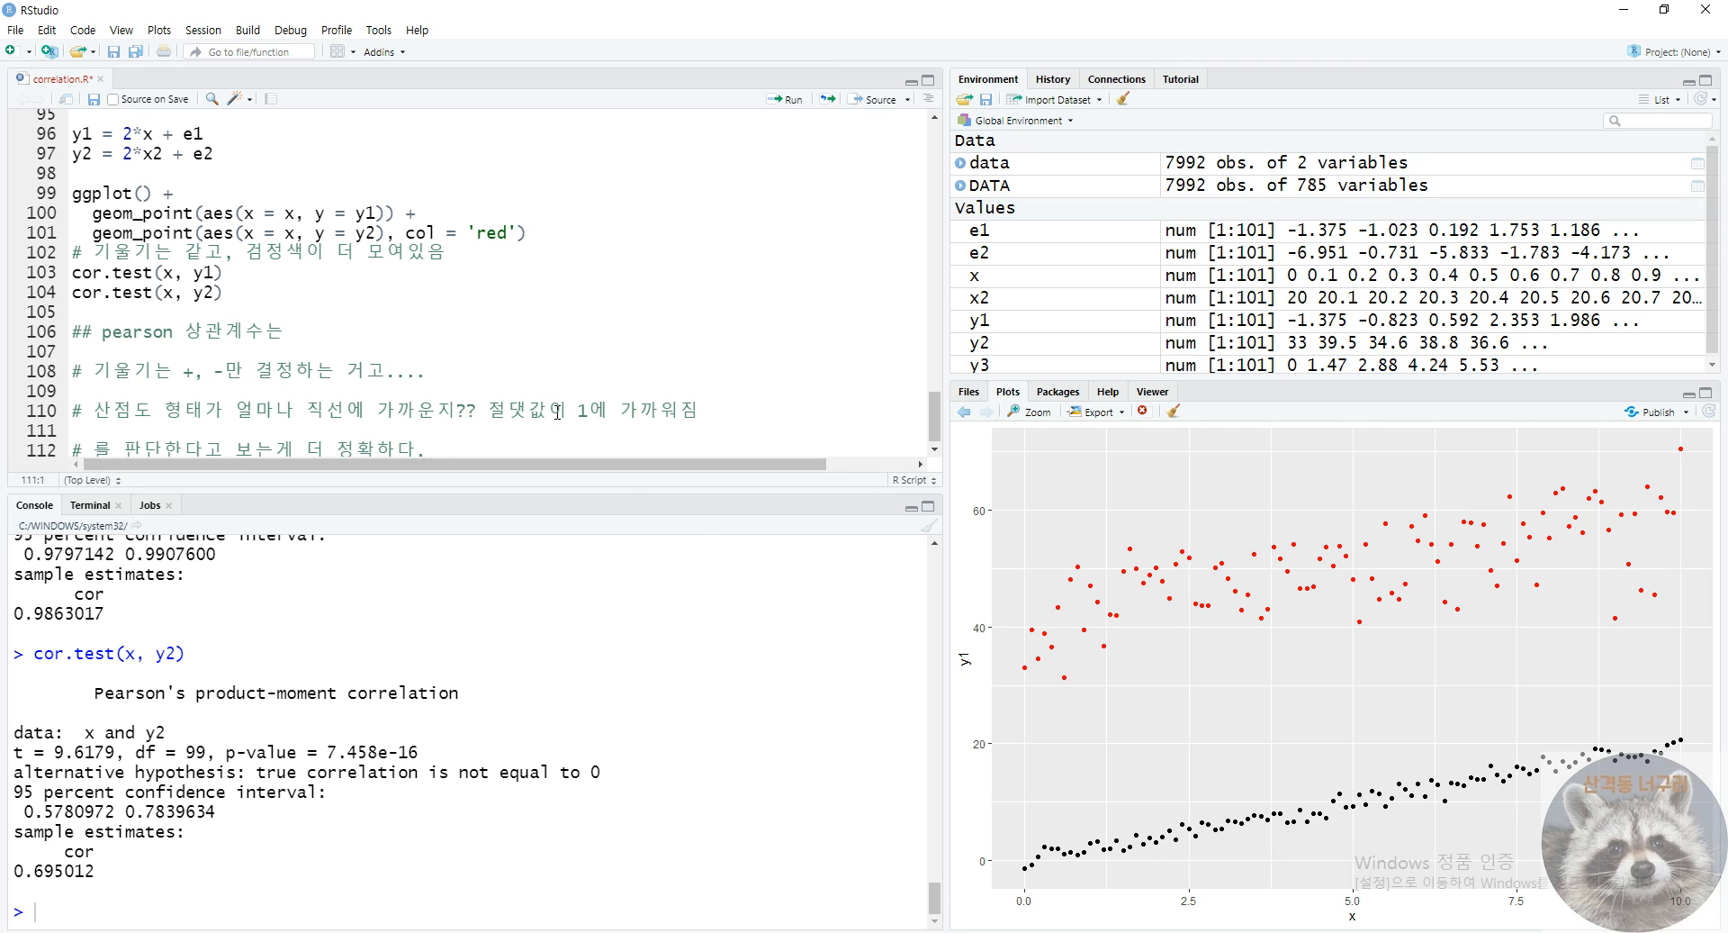
- Review the closing Pearson comments on lines 106 to 112 and go back to the start of the script
{"action": "left_click", "coordinate": [419, 410]}
{"action": "scroll", "coordinate": [450, 423], "scroll_direction": "down", "scroll_amount": 1}
{"action": "left_click_drag", "start_coordinate": [491, 449], "coordinate": [235, 329]}
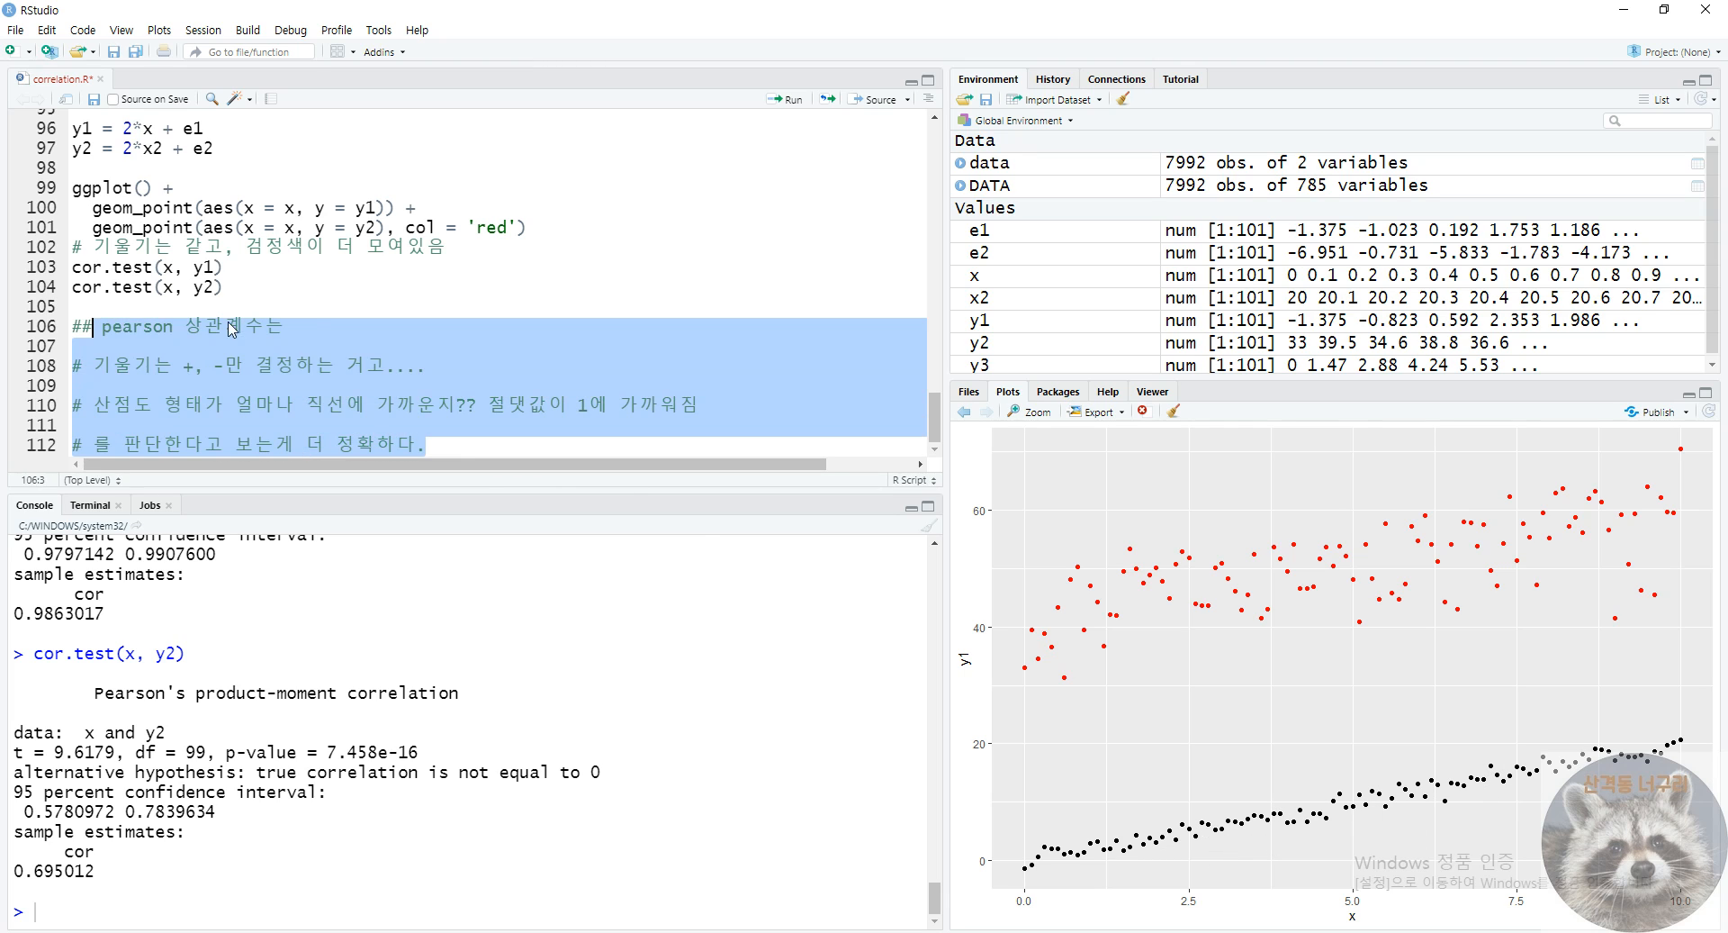
{"action": "left_click", "coordinate": [342, 333]}
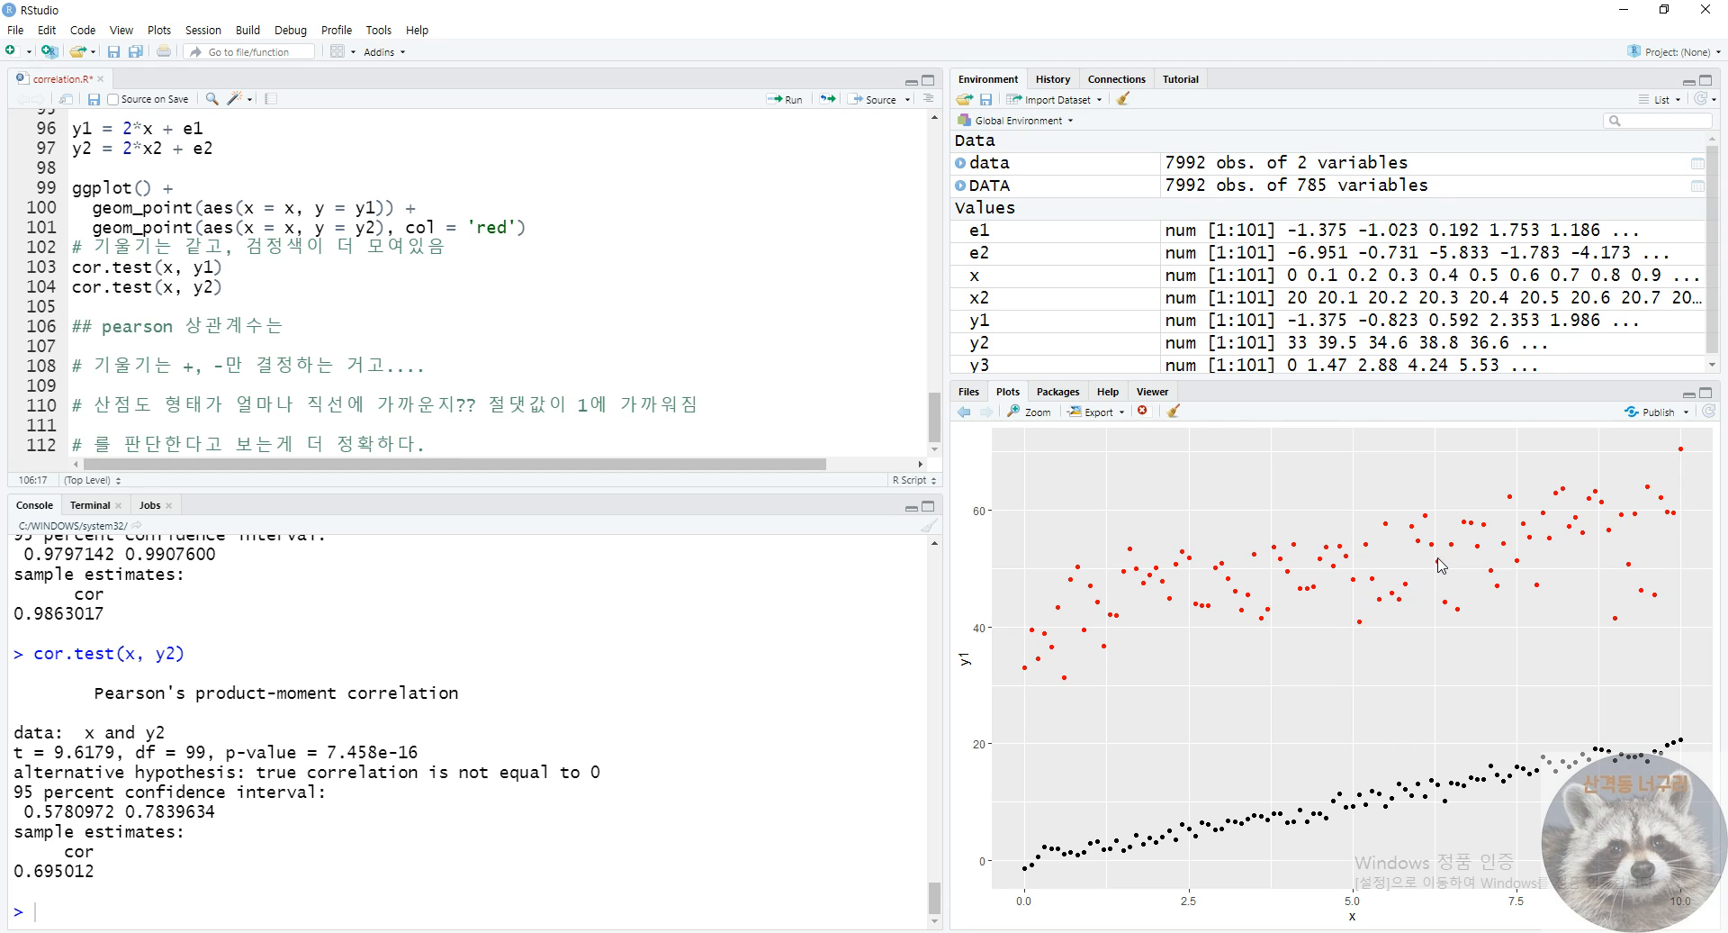
{"action": "left_click", "coordinate": [579, 449]}
{"action": "scroll", "coordinate": [567, 450], "scroll_direction": "up", "scroll_amount": 20}
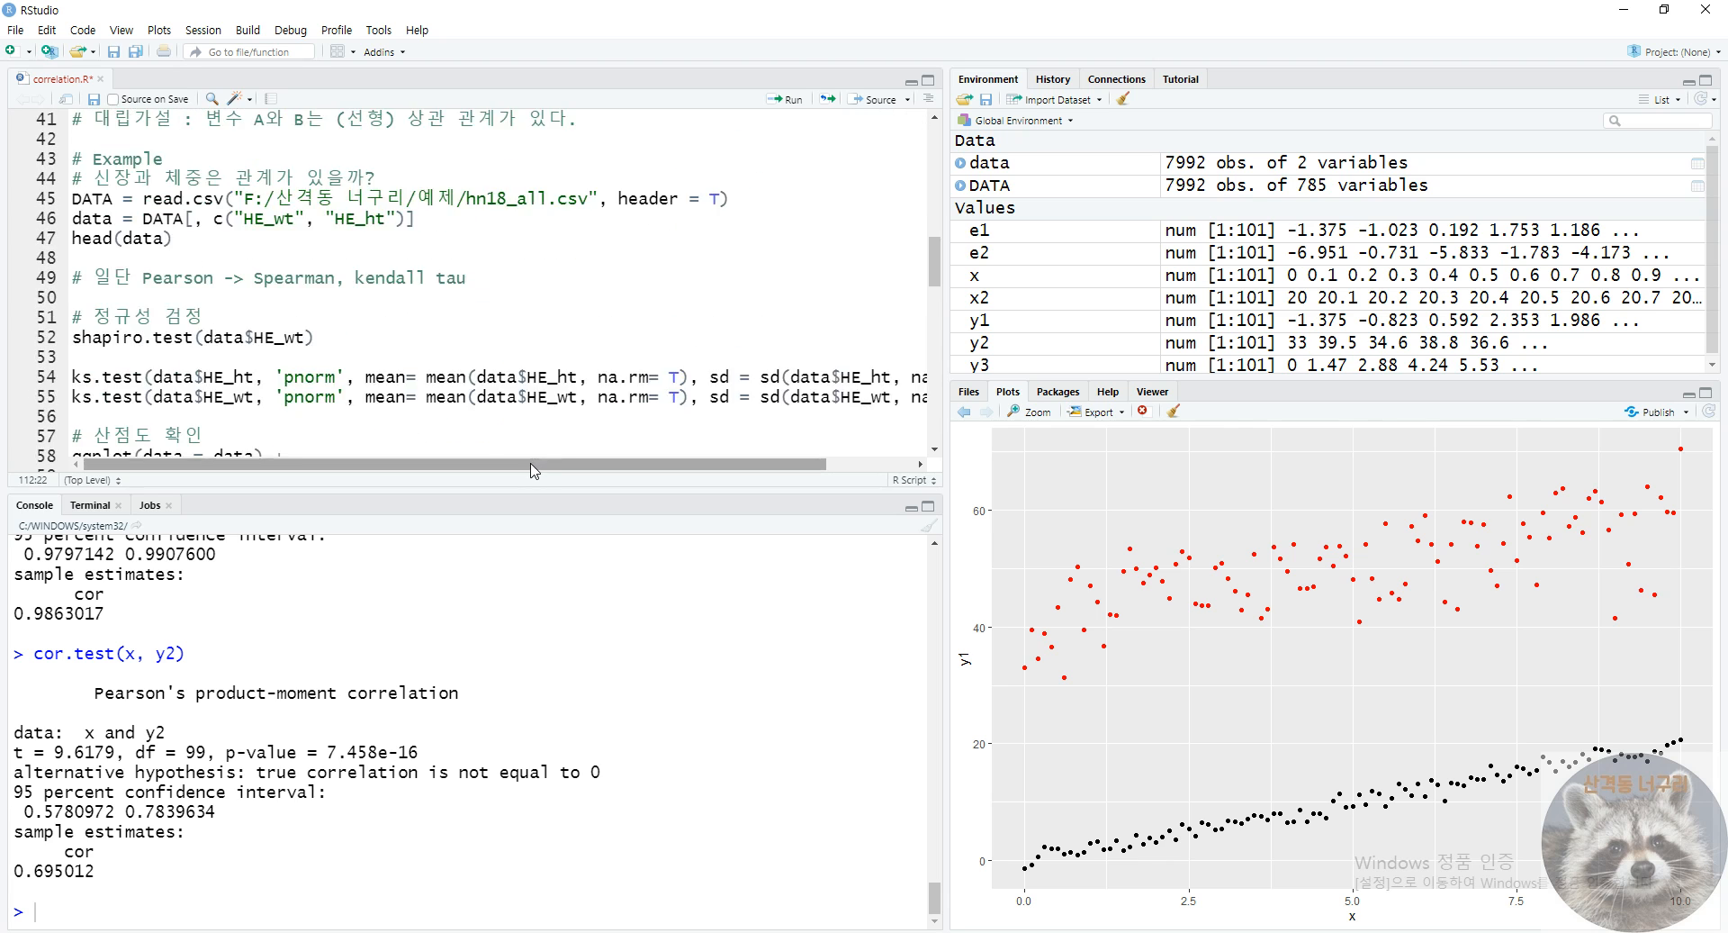
{"action": "scroll", "coordinate": [522, 466], "scroll_direction": "up", "scroll_amount": 2}
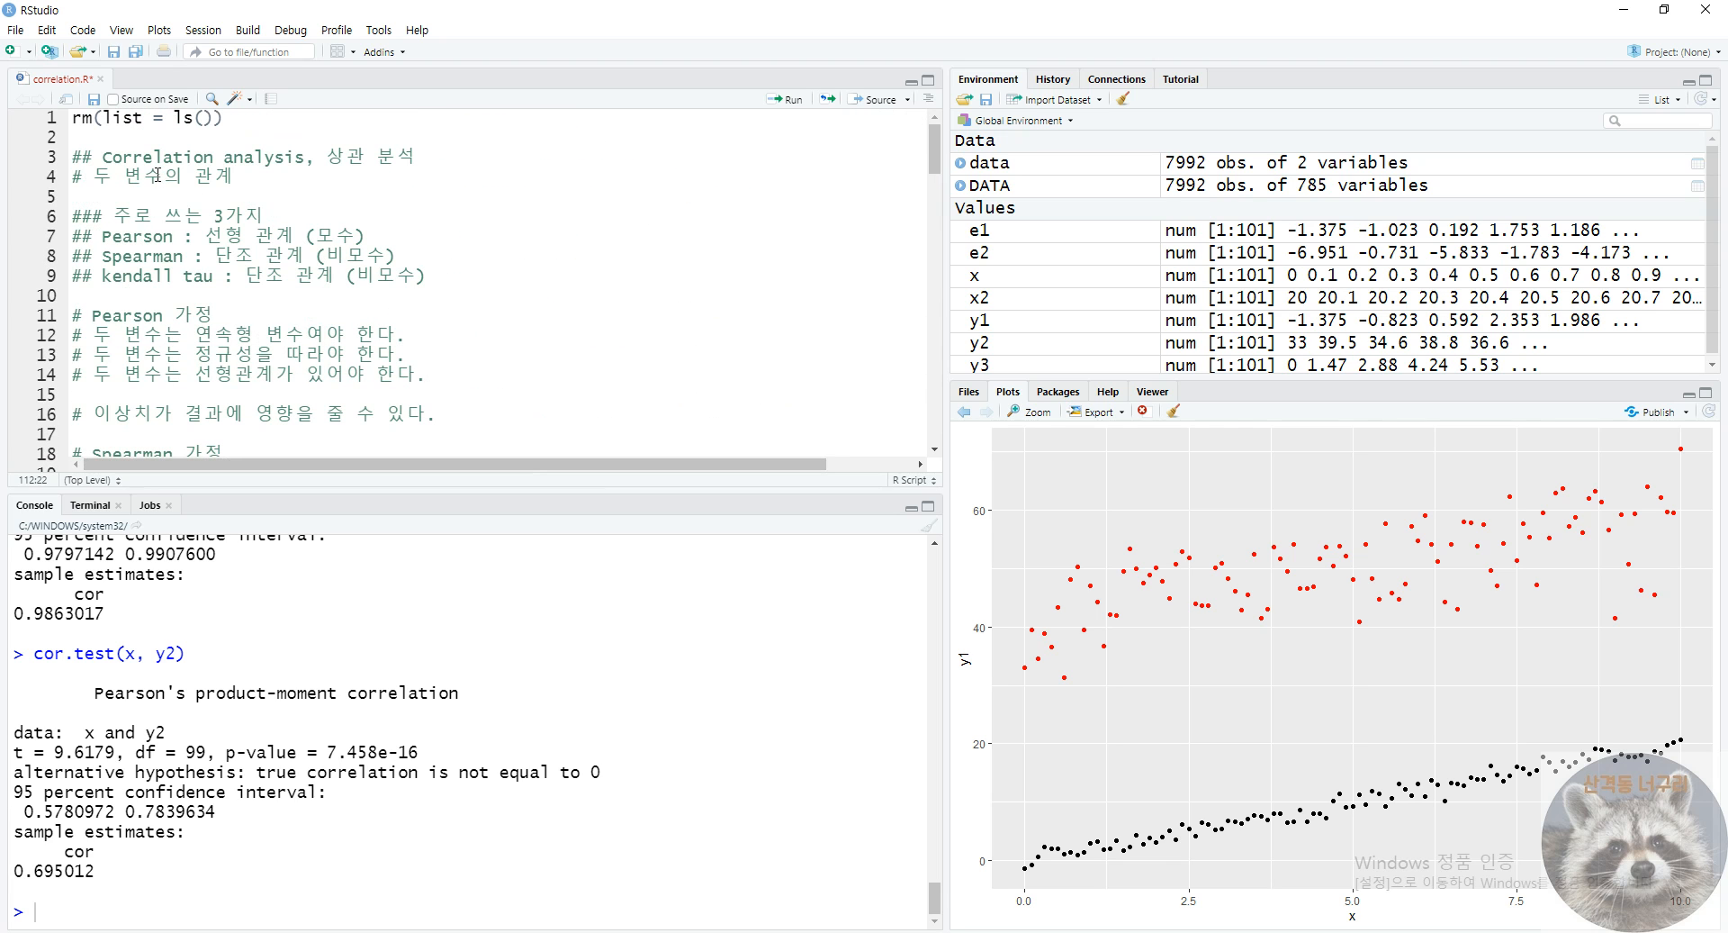
- Review the comments introducing the three correlation methods and the heading of the Pearson assumptions on lines 6 to 14
{"action": "double_click", "coordinate": [143, 256]}
{"action": "double_click", "coordinate": [135, 275]}
{"action": "double_click", "coordinate": [198, 275]}
{"action": "double_click", "coordinate": [126, 316]}
{"action": "double_click", "coordinate": [193, 316]}
{"action": "left_click", "coordinate": [295, 372]}
{"action": "scroll", "coordinate": [129, 326], "scroll_direction": "down", "scroll_amount": 20}
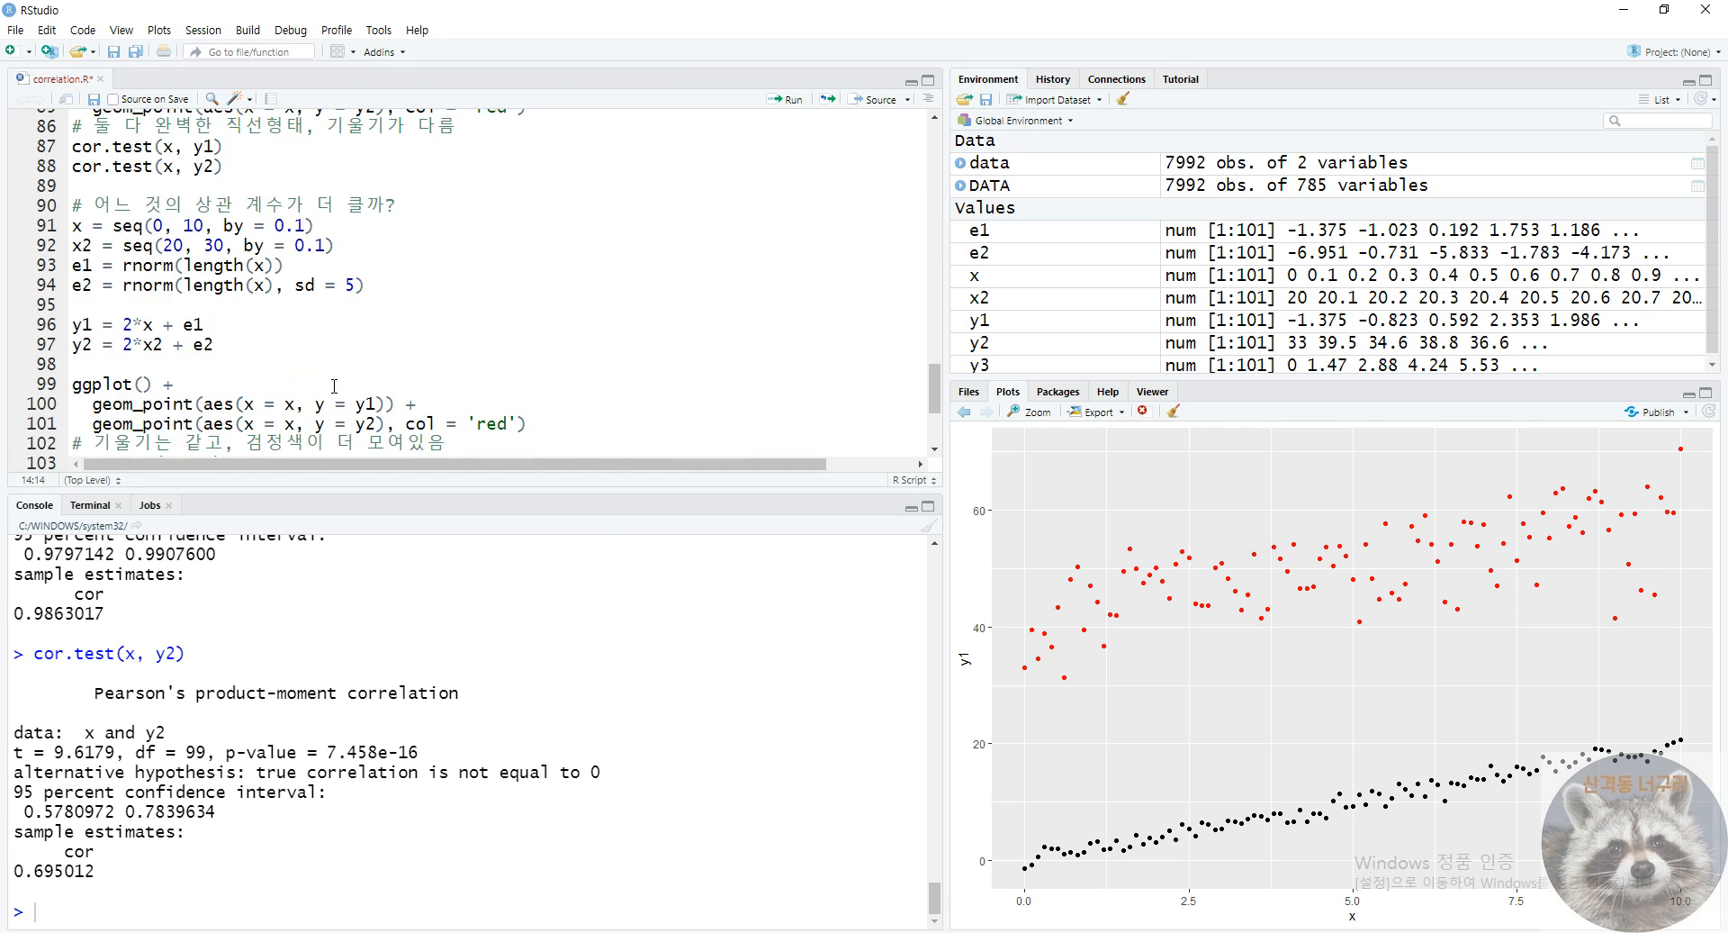
{"action": "scroll", "coordinate": [334, 385], "scroll_direction": "up", "scroll_amount": 20}
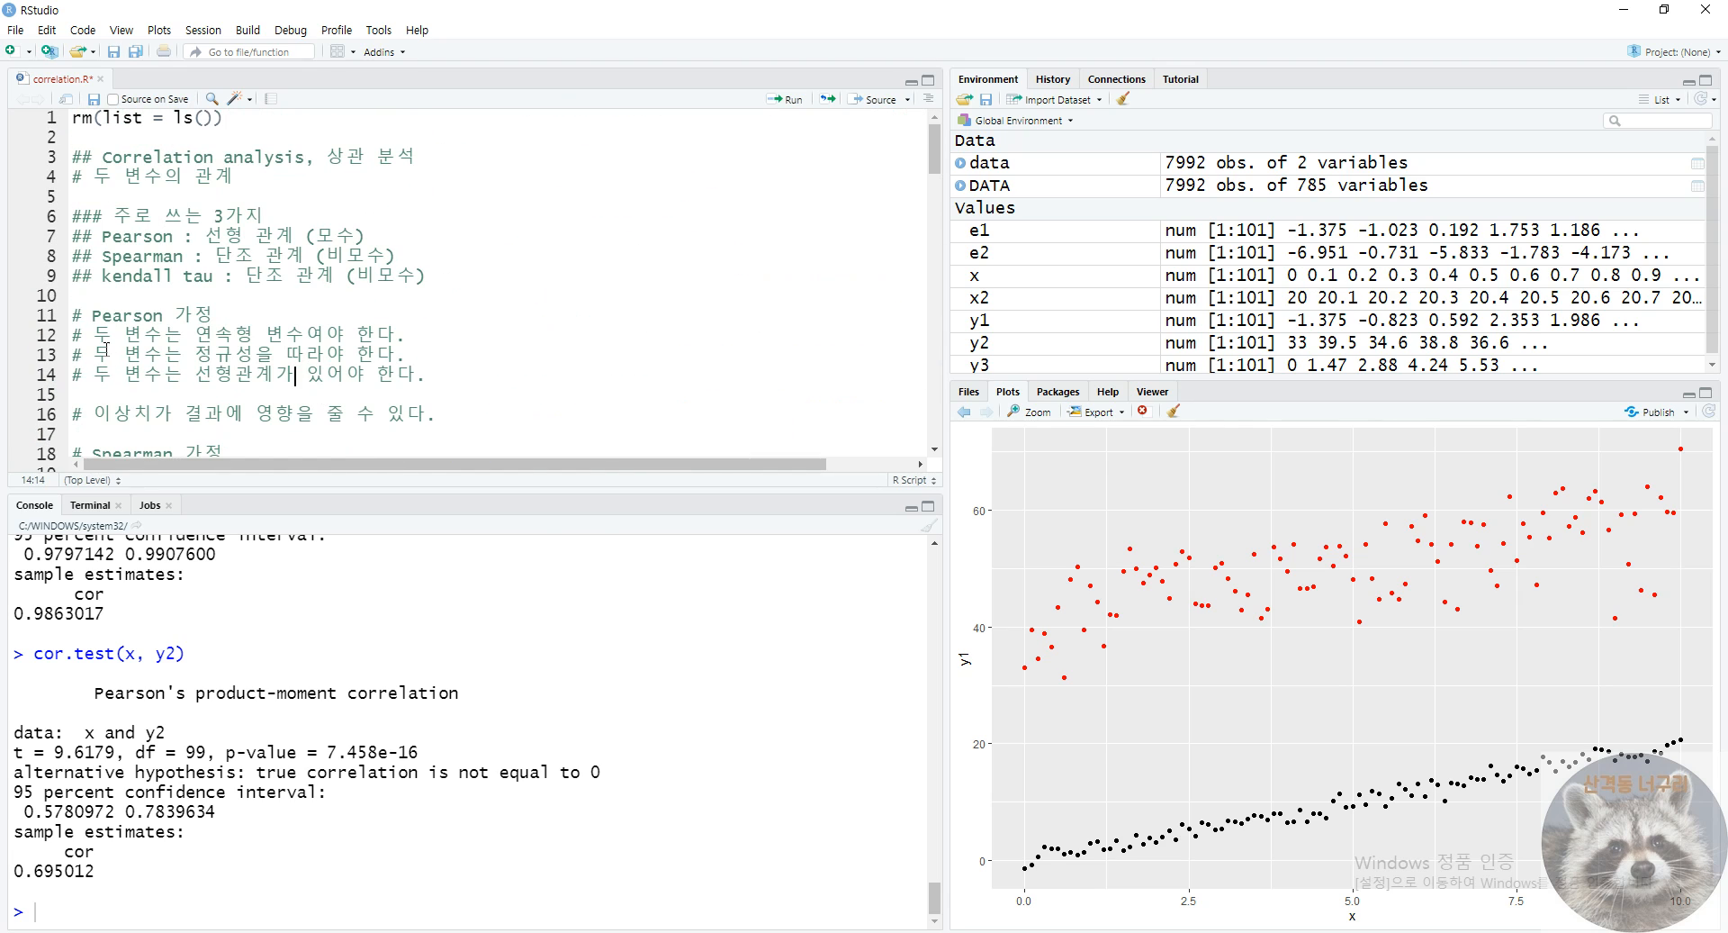
- Examine the Pearson assumptions on lines 11 to 14, especially the linear relationship requirement
{"action": "left_click_drag", "start_coordinate": [93, 318], "coordinate": [254, 339]}
{"action": "mouse_move", "coordinate": [439, 355]}
{"action": "left_mouse_down"}
{"action": "mouse_move", "coordinate": [125, 339]}
{"action": "mouse_move", "coordinate": [462, 371]}
{"action": "left_mouse_up"}
{"action": "left_click", "coordinate": [274, 377]}
{"action": "left_click", "coordinate": [192, 375]}
{"action": "double_click", "coordinate": [203, 373]}
{"action": "left_click", "coordinate": [281, 411]}
{"action": "left_click_drag", "start_coordinate": [271, 375], "coordinate": [191, 376]}
{"action": "left_click", "coordinate": [234, 393]}
{"action": "scroll", "coordinate": [234, 393], "scroll_direction": "down", "scroll_amount": 3}
{"action": "scroll", "coordinate": [194, 376], "scroll_direction": "up", "scroll_amount": 1}
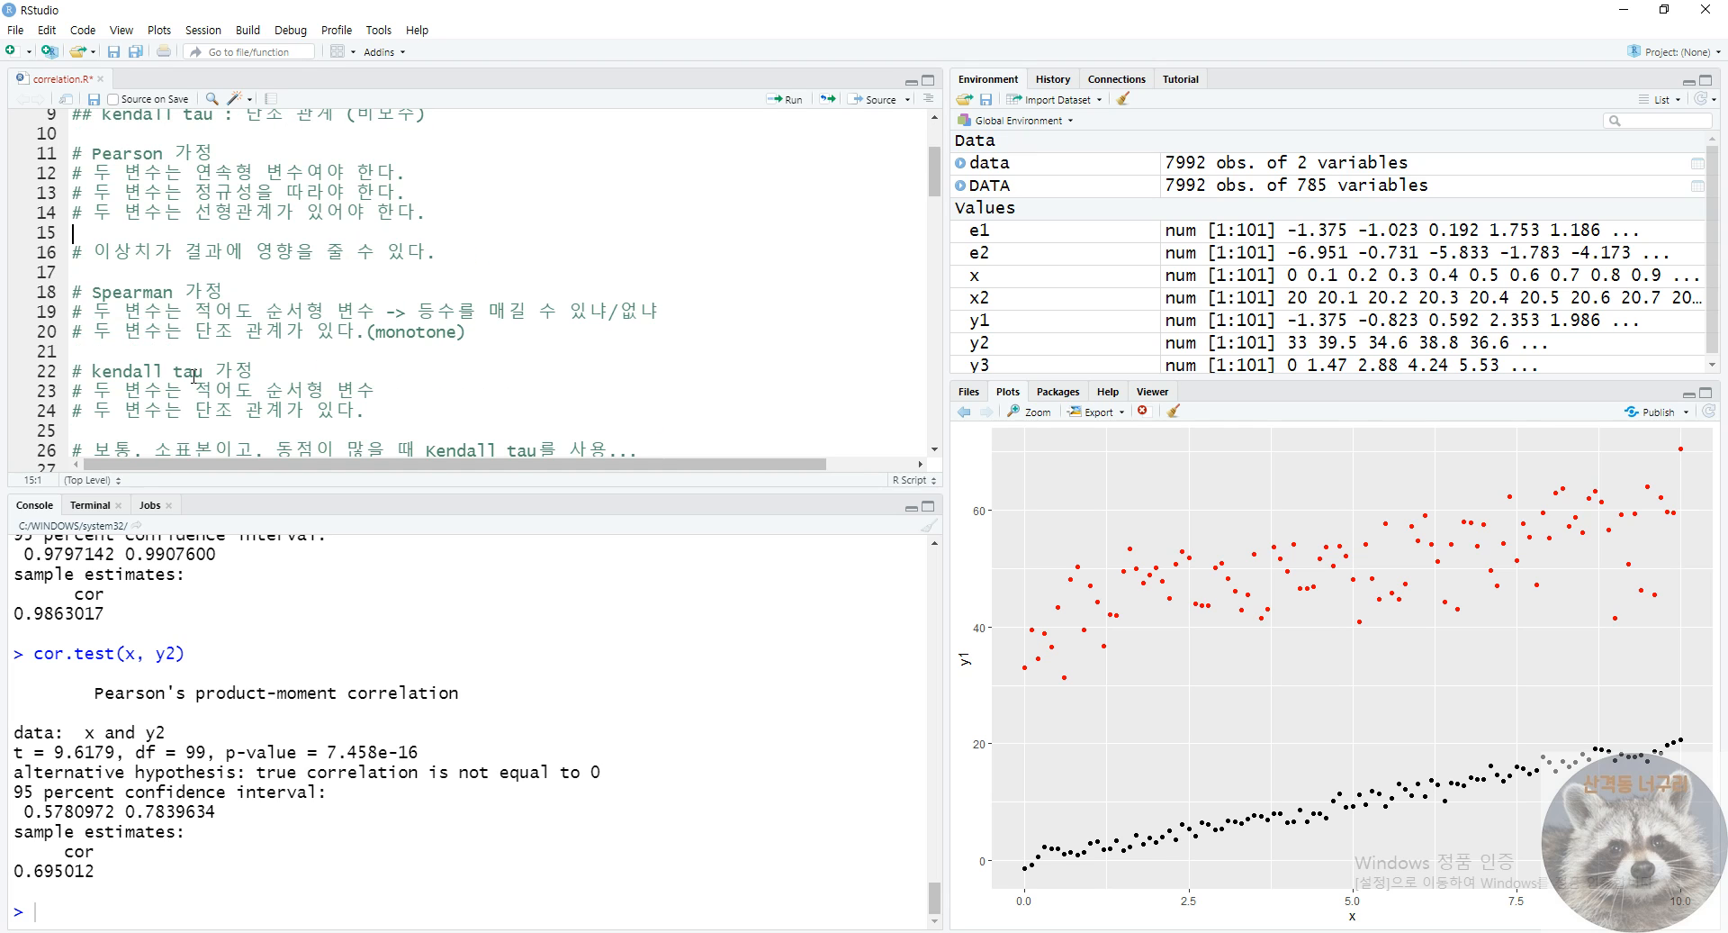
- Examine the Spearman and Kendall tau assumptions and the line 26 note on when to use Kendall tau
{"action": "left_click", "coordinate": [218, 332]}
{"action": "left_click", "coordinate": [240, 350]}
{"action": "scroll", "coordinate": [239, 328], "scroll_direction": "down", "scroll_amount": 4}
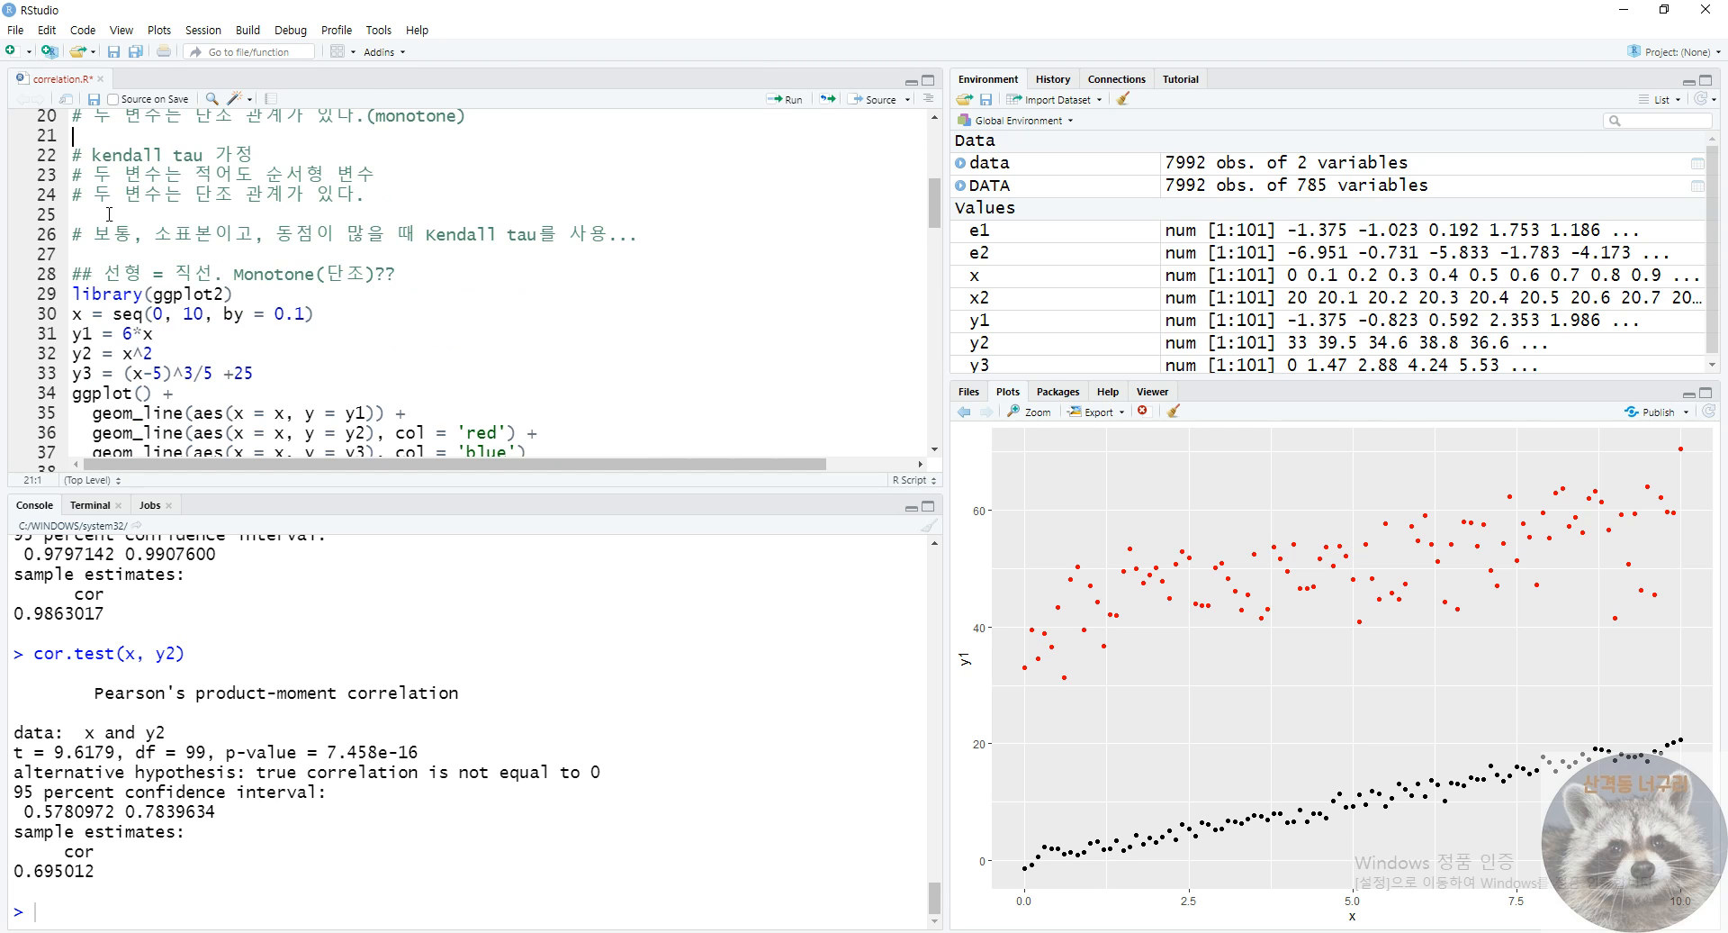
{"action": "left_click_drag", "start_coordinate": [98, 235], "coordinate": [646, 243]}
{"action": "left_click", "coordinate": [635, 268]}
{"action": "scroll", "coordinate": [249, 286], "scroll_direction": "up", "scroll_amount": 2}
{"action": "left_click_drag", "start_coordinate": [359, 294], "coordinate": [70, 203]}
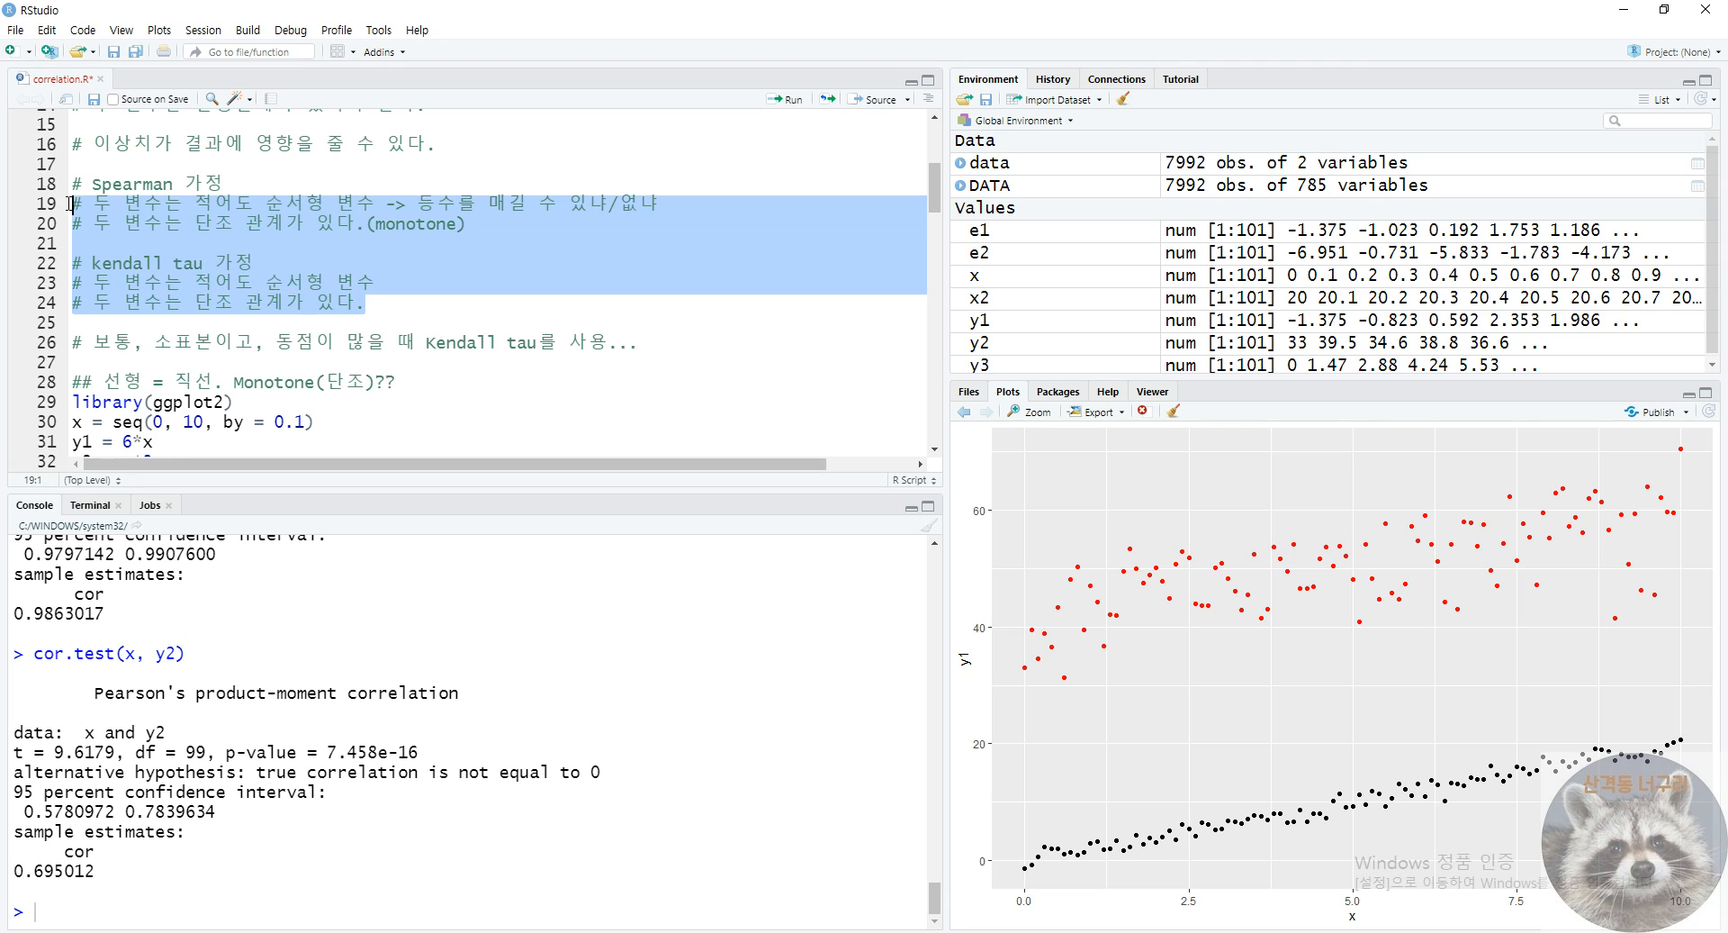
{"action": "left_click", "coordinate": [416, 304]}
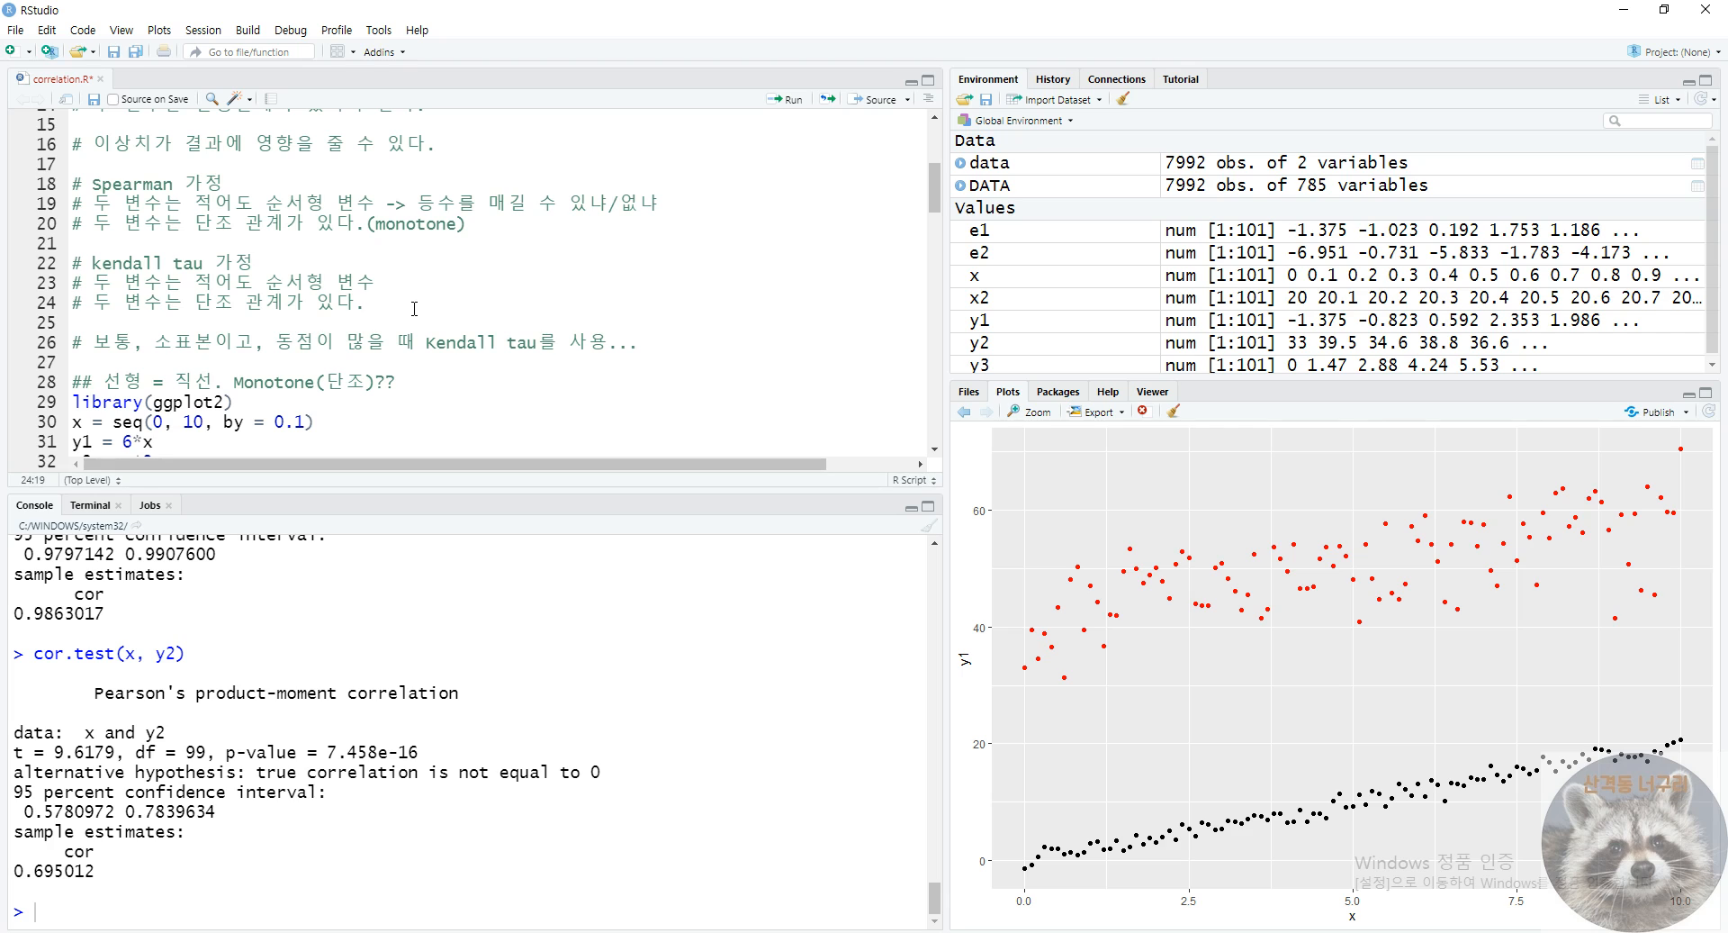
{"action": "left_click_drag", "start_coordinate": [383, 300], "coordinate": [72, 281]}
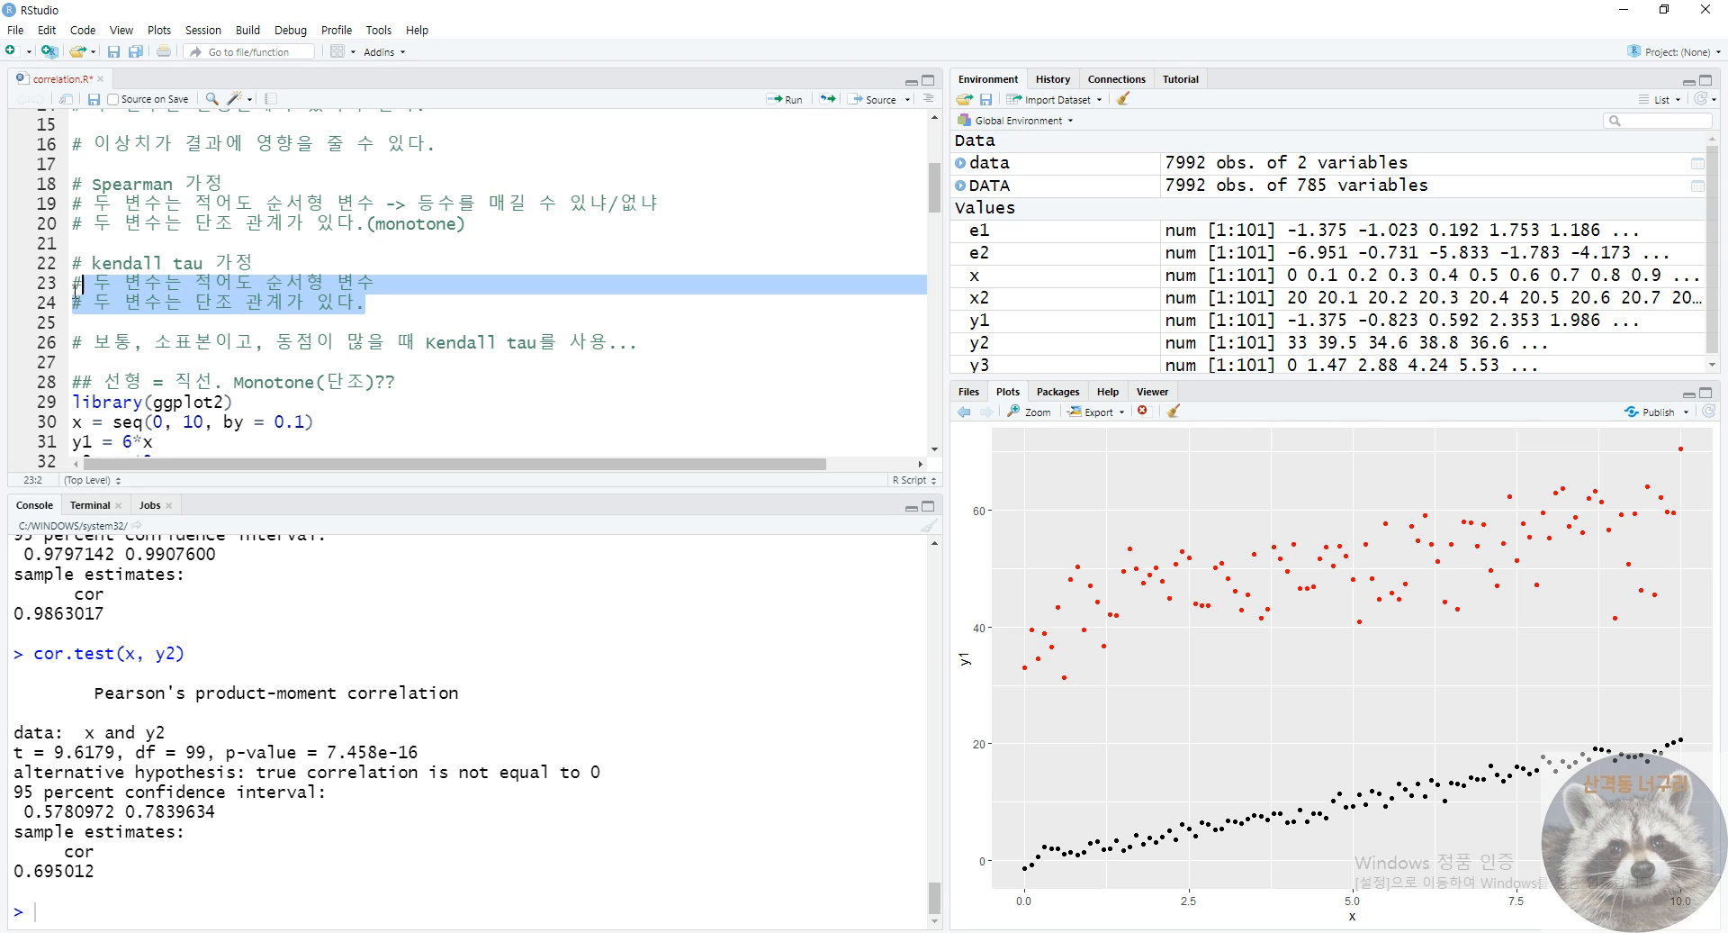
{"action": "left_click_drag", "start_coordinate": [482, 223], "coordinate": [72, 204]}
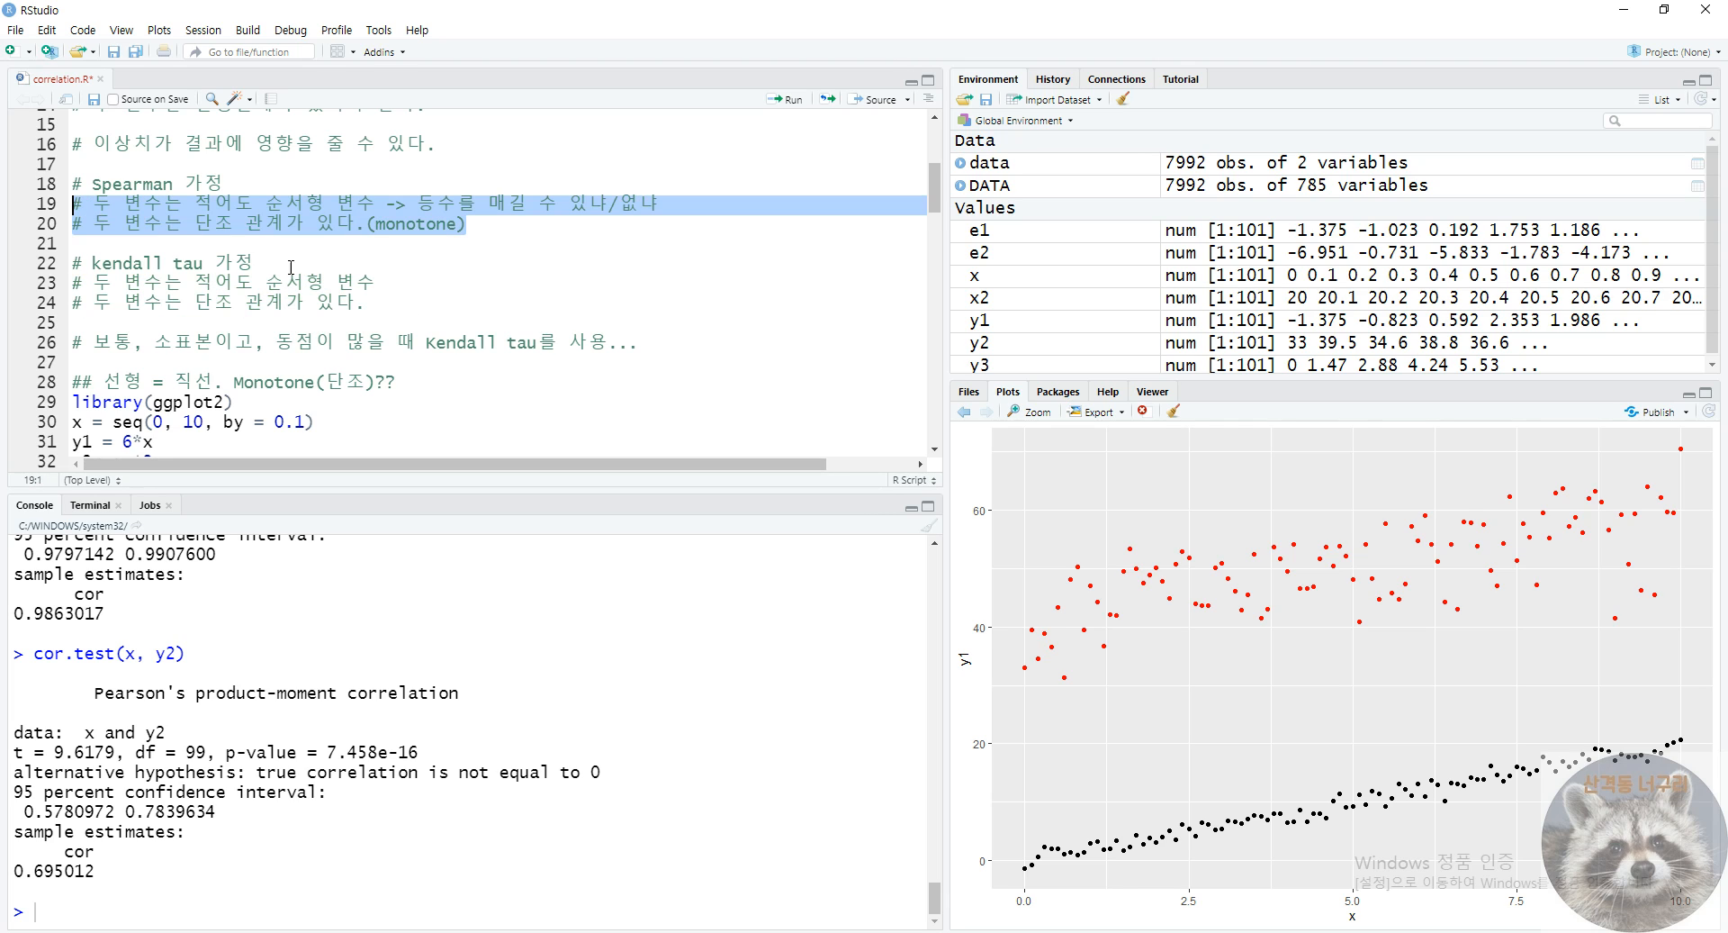
- Run the three cor.test lines on HE_wt and HE_ht with the pearson, spearman and kendall methods
{"action": "scroll", "coordinate": [386, 342], "scroll_direction": "down", "scroll_amount": 10}
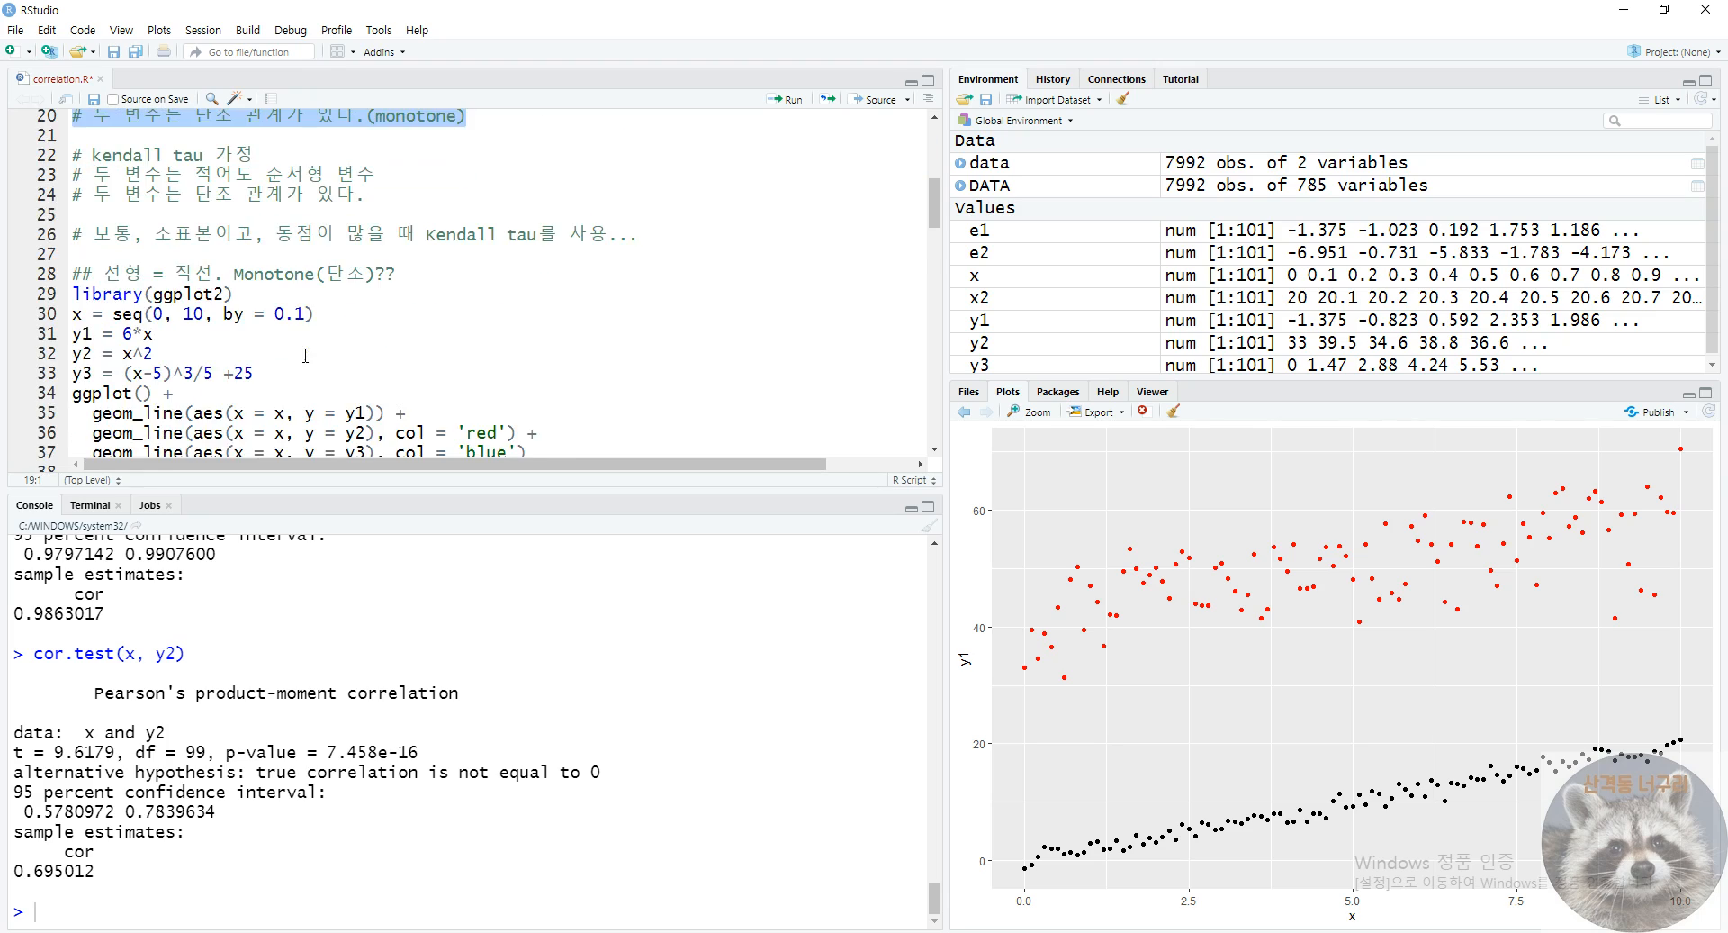
{"action": "scroll", "coordinate": [315, 369], "scroll_direction": "up", "scroll_amount": 3}
{"action": "scroll", "coordinate": [255, 403], "scroll_direction": "down", "scroll_amount": 5}
{"action": "scroll", "coordinate": [255, 403], "scroll_direction": "up", "scroll_amount": 4}
{"action": "scroll", "coordinate": [257, 407], "scroll_direction": "down", "scroll_amount": 18}
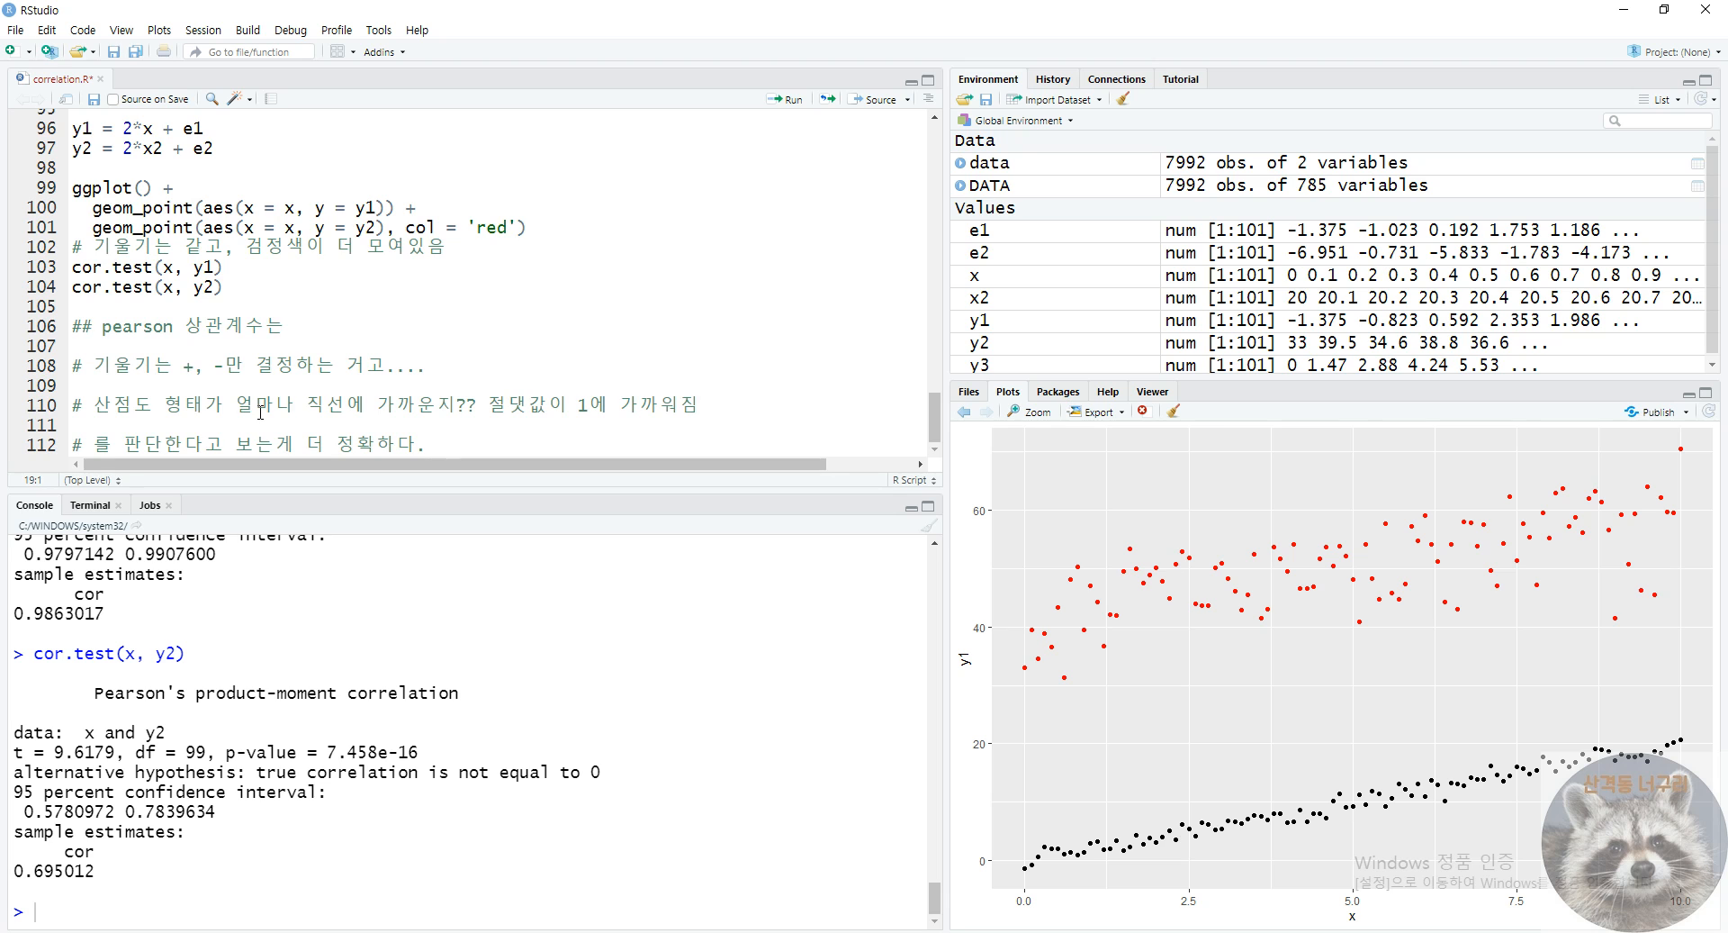
{"action": "scroll", "coordinate": [259, 434], "scroll_direction": "up", "scroll_amount": 11}
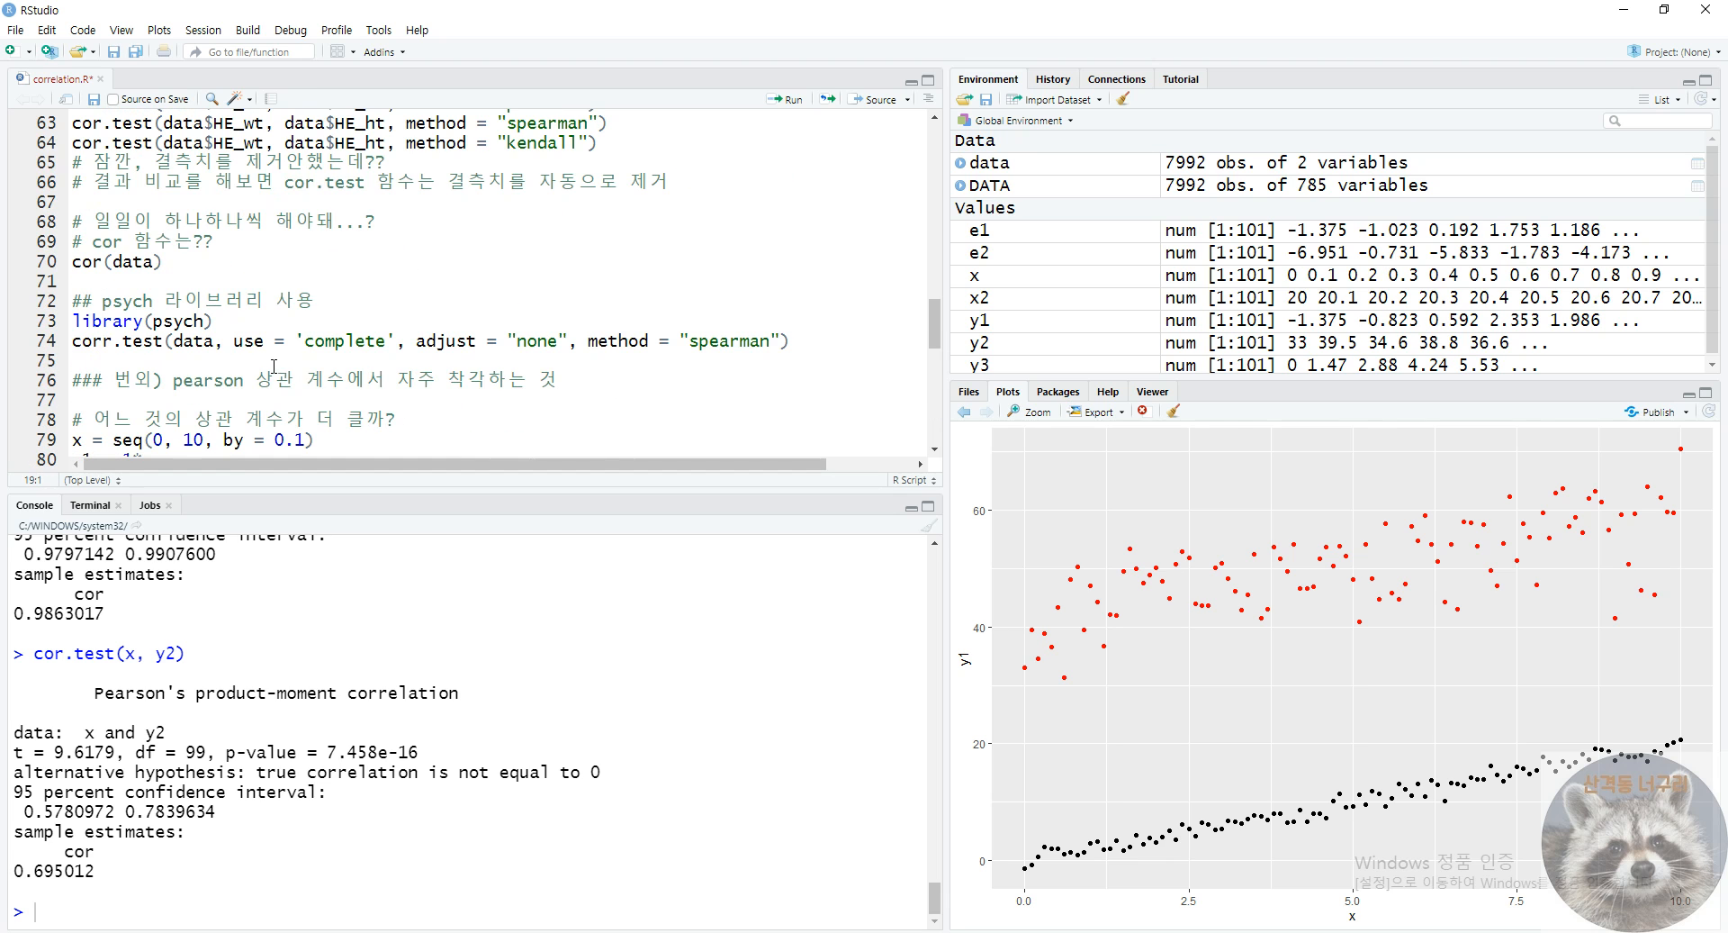
{"action": "scroll", "coordinate": [269, 393], "scroll_direction": "up", "scroll_amount": 3}
{"action": "left_click", "coordinate": [265, 264]}
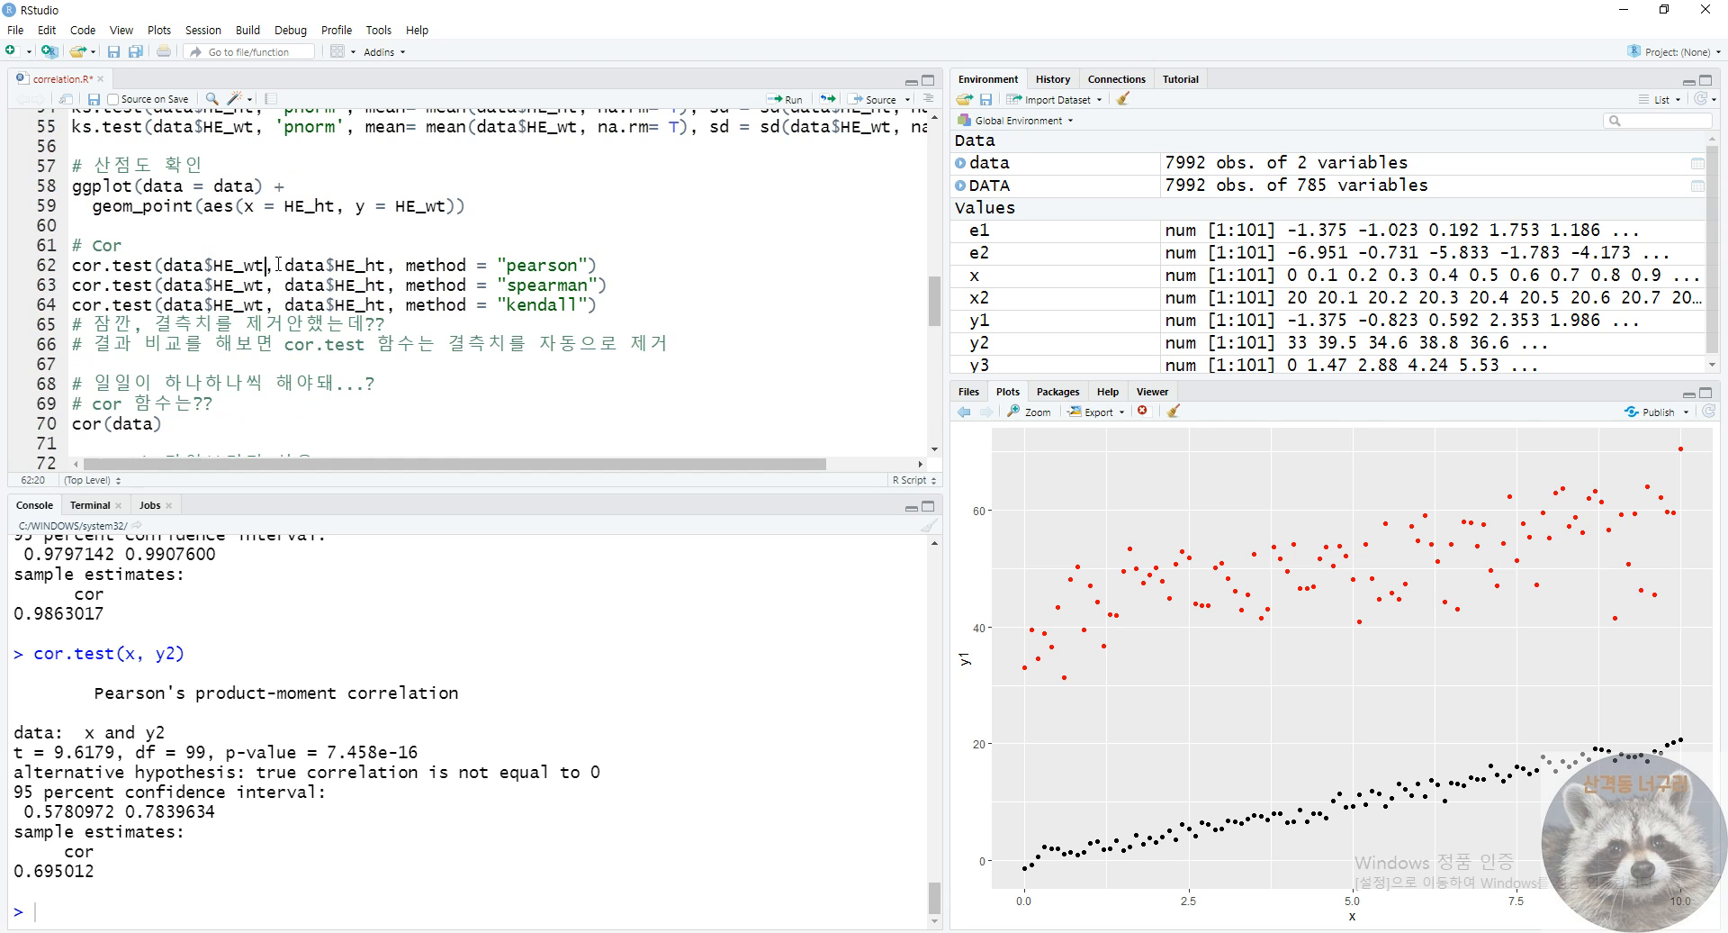
{"action": "key", "text": "ctrl+Return"}
{"action": "key", "text": "ctrl+Return"}
{"action": "key", "text": "ctrl+Return"}
{"action": "scroll", "coordinate": [274, 423], "scroll_direction": "down", "scroll_amount": 4}
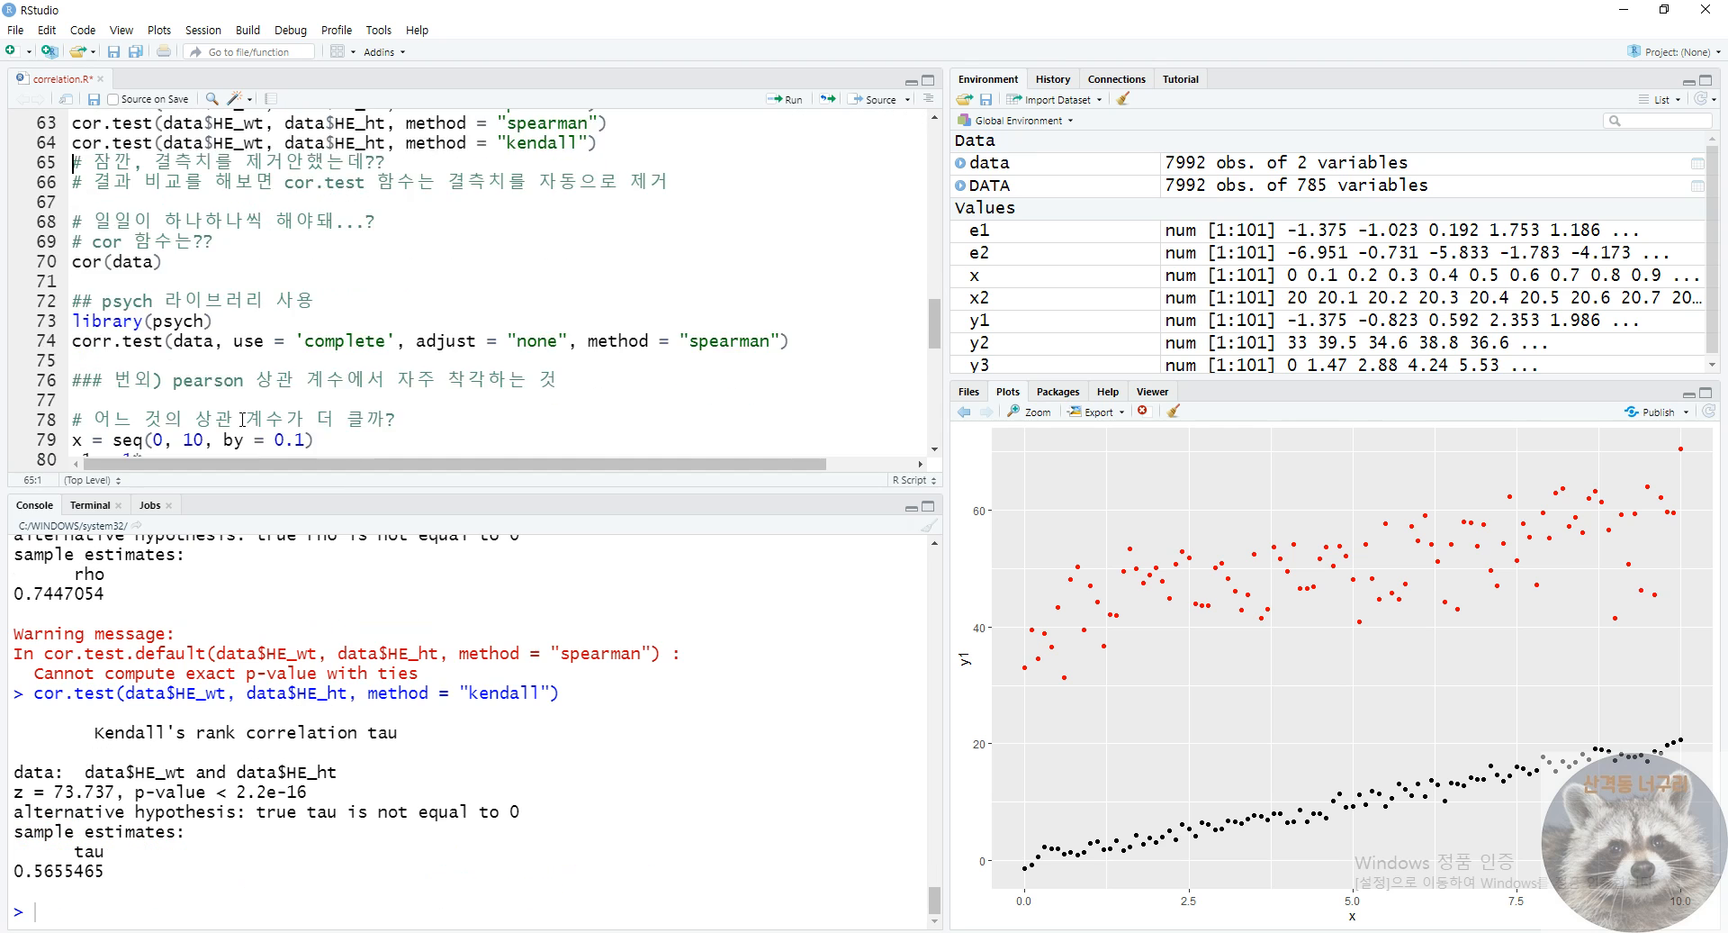
- Run corr.test on data with use 'complete', adjust "none" and method "spearman", and check the HE_wt and HE_ht coefficient
{"action": "key", "text": "ctrl+Return"}
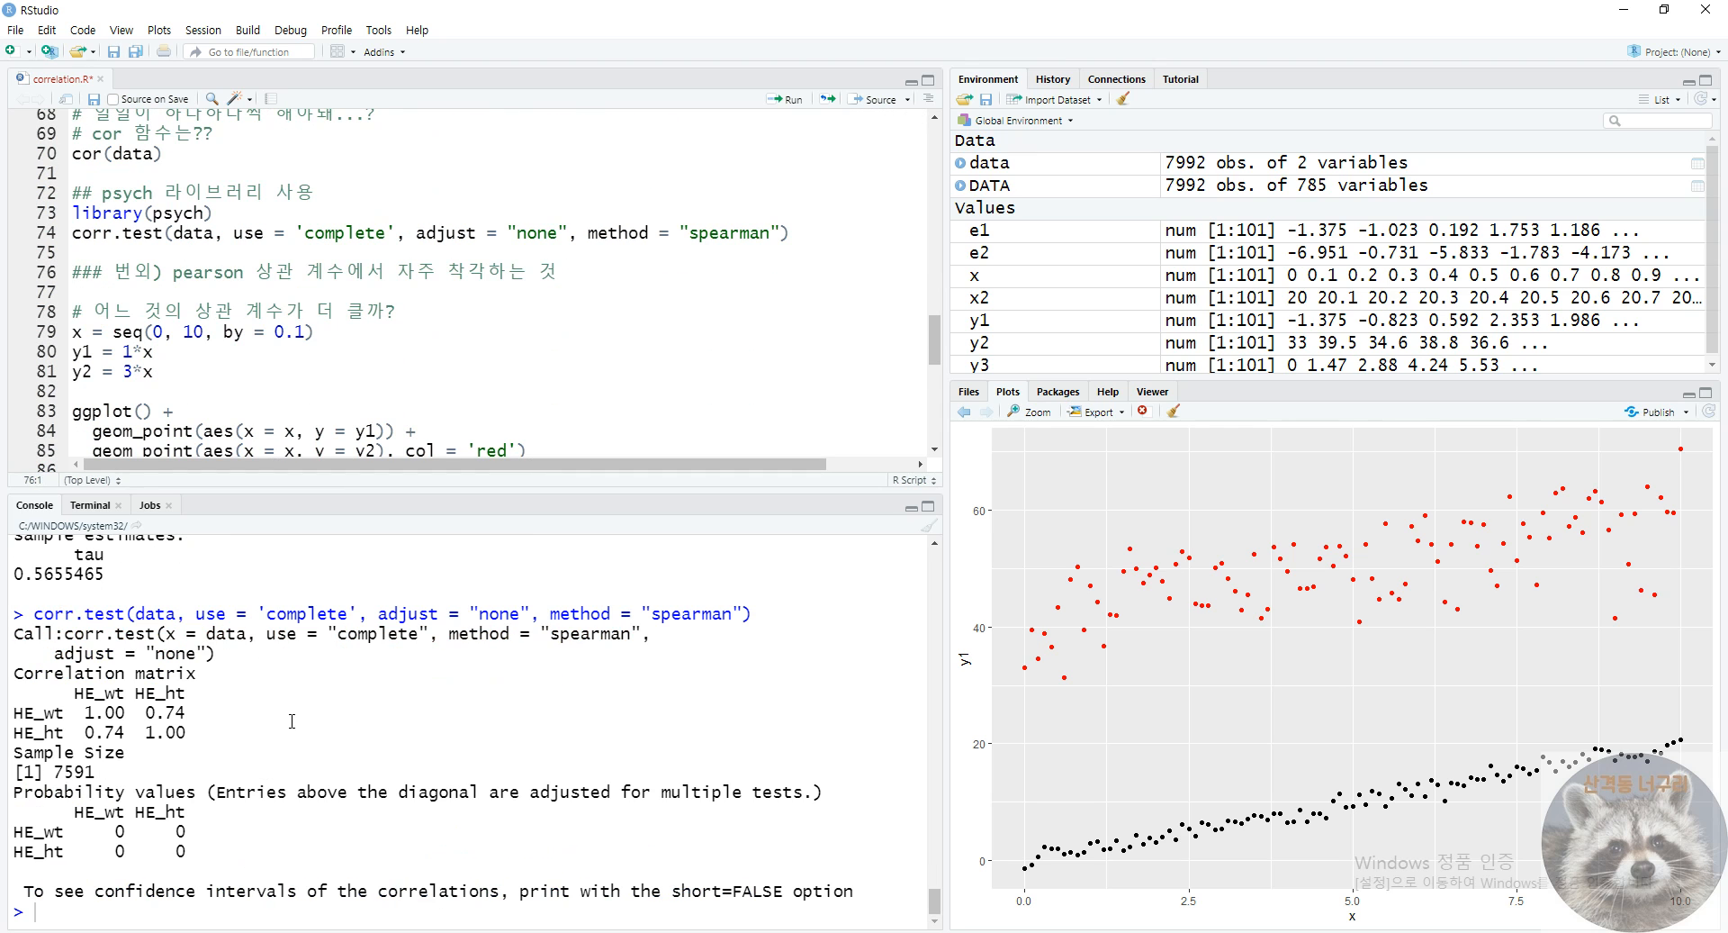
{"action": "double_click", "coordinate": [715, 235]}
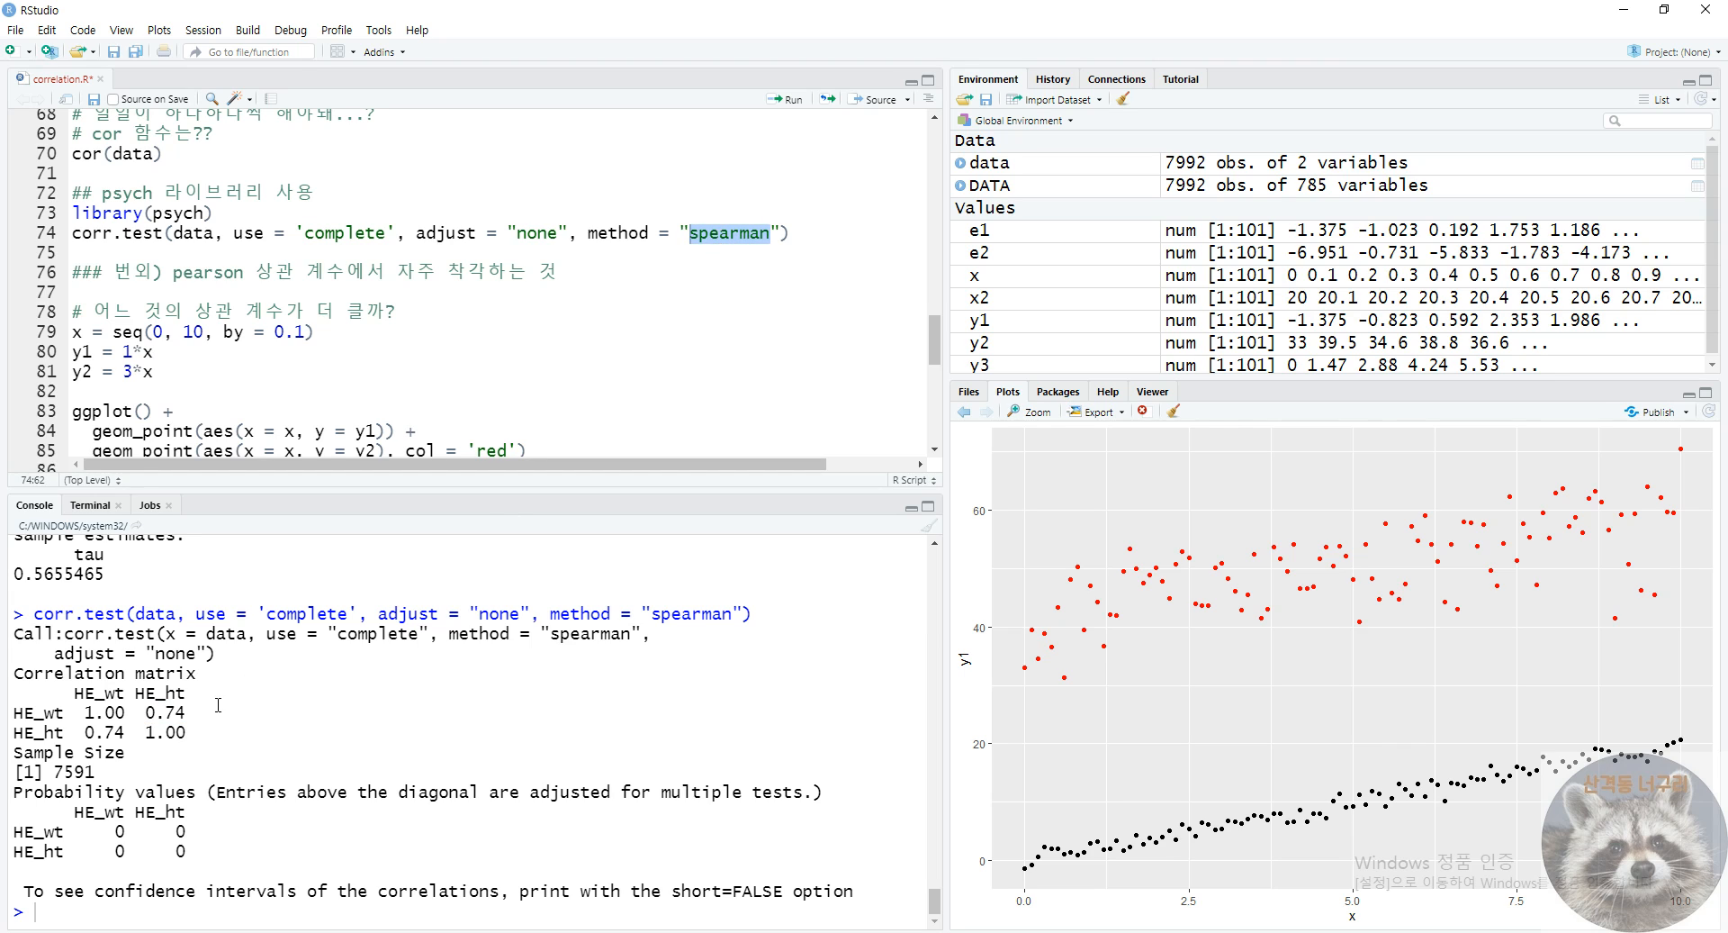
{"action": "left_click_drag", "start_coordinate": [147, 714], "coordinate": [194, 714]}
{"action": "left_click", "coordinate": [192, 723]}
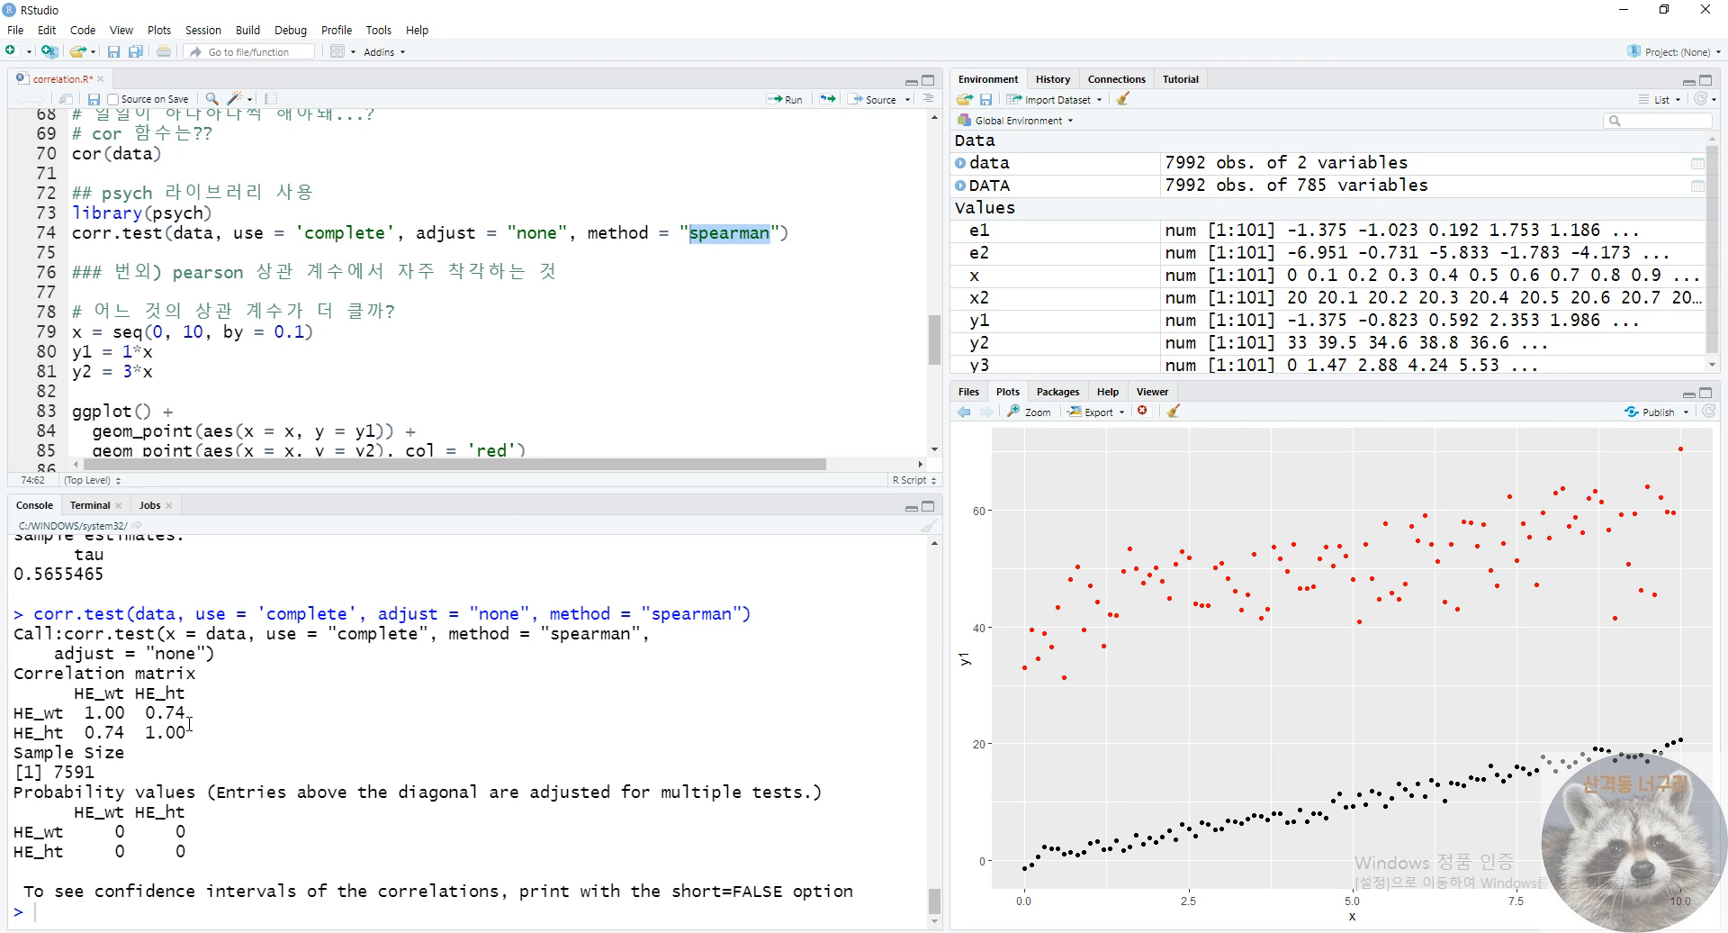
- Examine the entries above and below the diagonal in the probability values table of the corr.test output
{"action": "left_click_drag", "start_coordinate": [179, 817], "coordinate": [216, 836]}
{"action": "left_click", "coordinate": [168, 832]}
{"action": "left_click_drag", "start_coordinate": [94, 855], "coordinate": [205, 834]}
{"action": "left_click_drag", "start_coordinate": [87, 853], "coordinate": [142, 851]}
{"action": "left_click_drag", "start_coordinate": [157, 833], "coordinate": [216, 833]}
{"action": "left_click_drag", "start_coordinate": [88, 853], "coordinate": [142, 852]}
{"action": "left_click_drag", "start_coordinate": [166, 833], "coordinate": [235, 834]}
- Examine how the HE_wt and HE_ht rows and columns pair up in the correlation matrix output
{"action": "scroll", "coordinate": [336, 358], "scroll_direction": "down", "scroll_amount": 9}
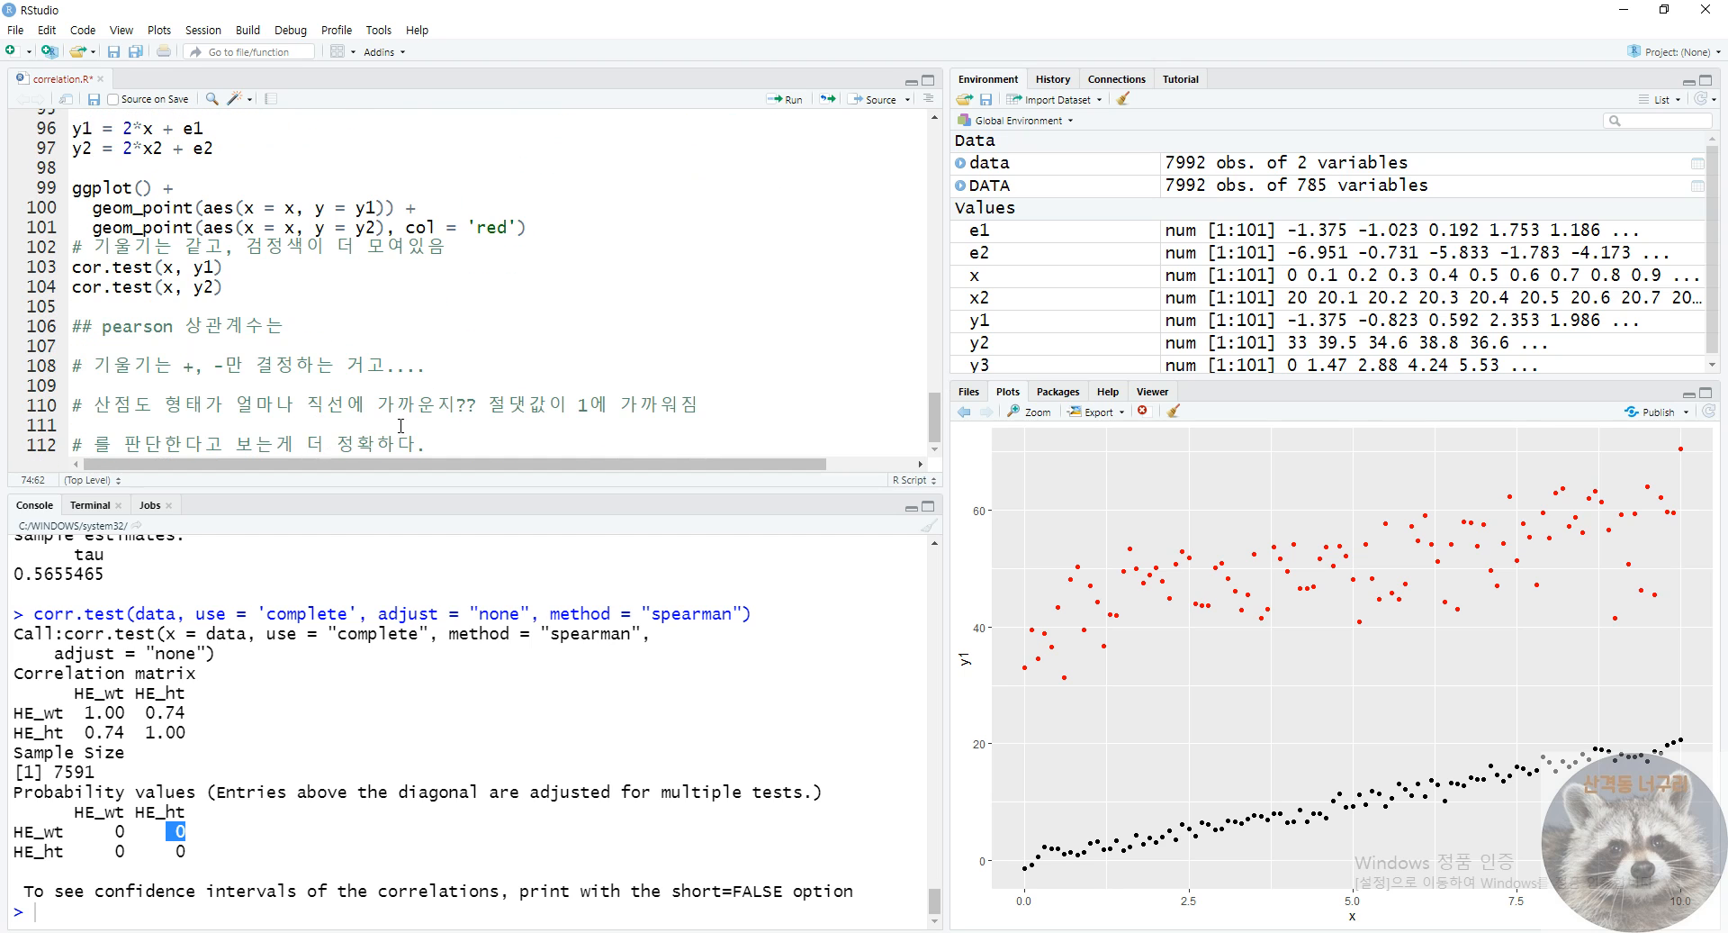
{"action": "left_click", "coordinate": [485, 443]}
{"action": "left_click_drag", "start_coordinate": [210, 732], "coordinate": [27, 538]}
{"action": "left_click", "coordinate": [96, 728]}
{"action": "double_click", "coordinate": [103, 693]}
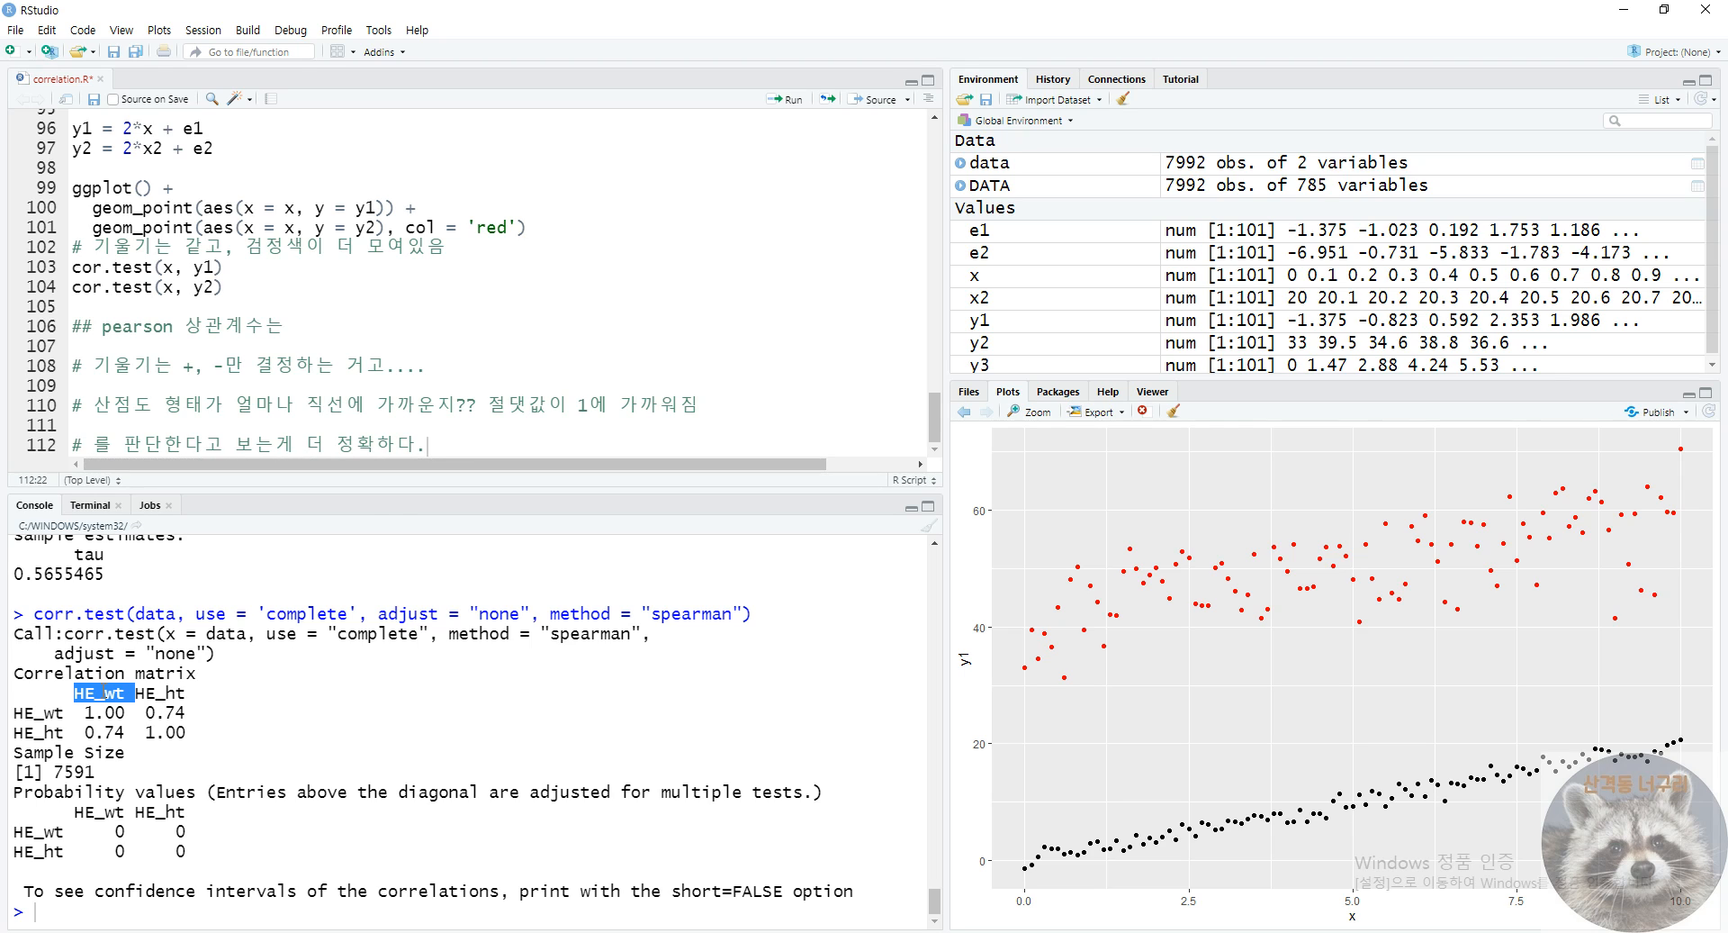
{"action": "double_click", "coordinate": [40, 713]}
{"action": "double_click", "coordinate": [43, 733]}
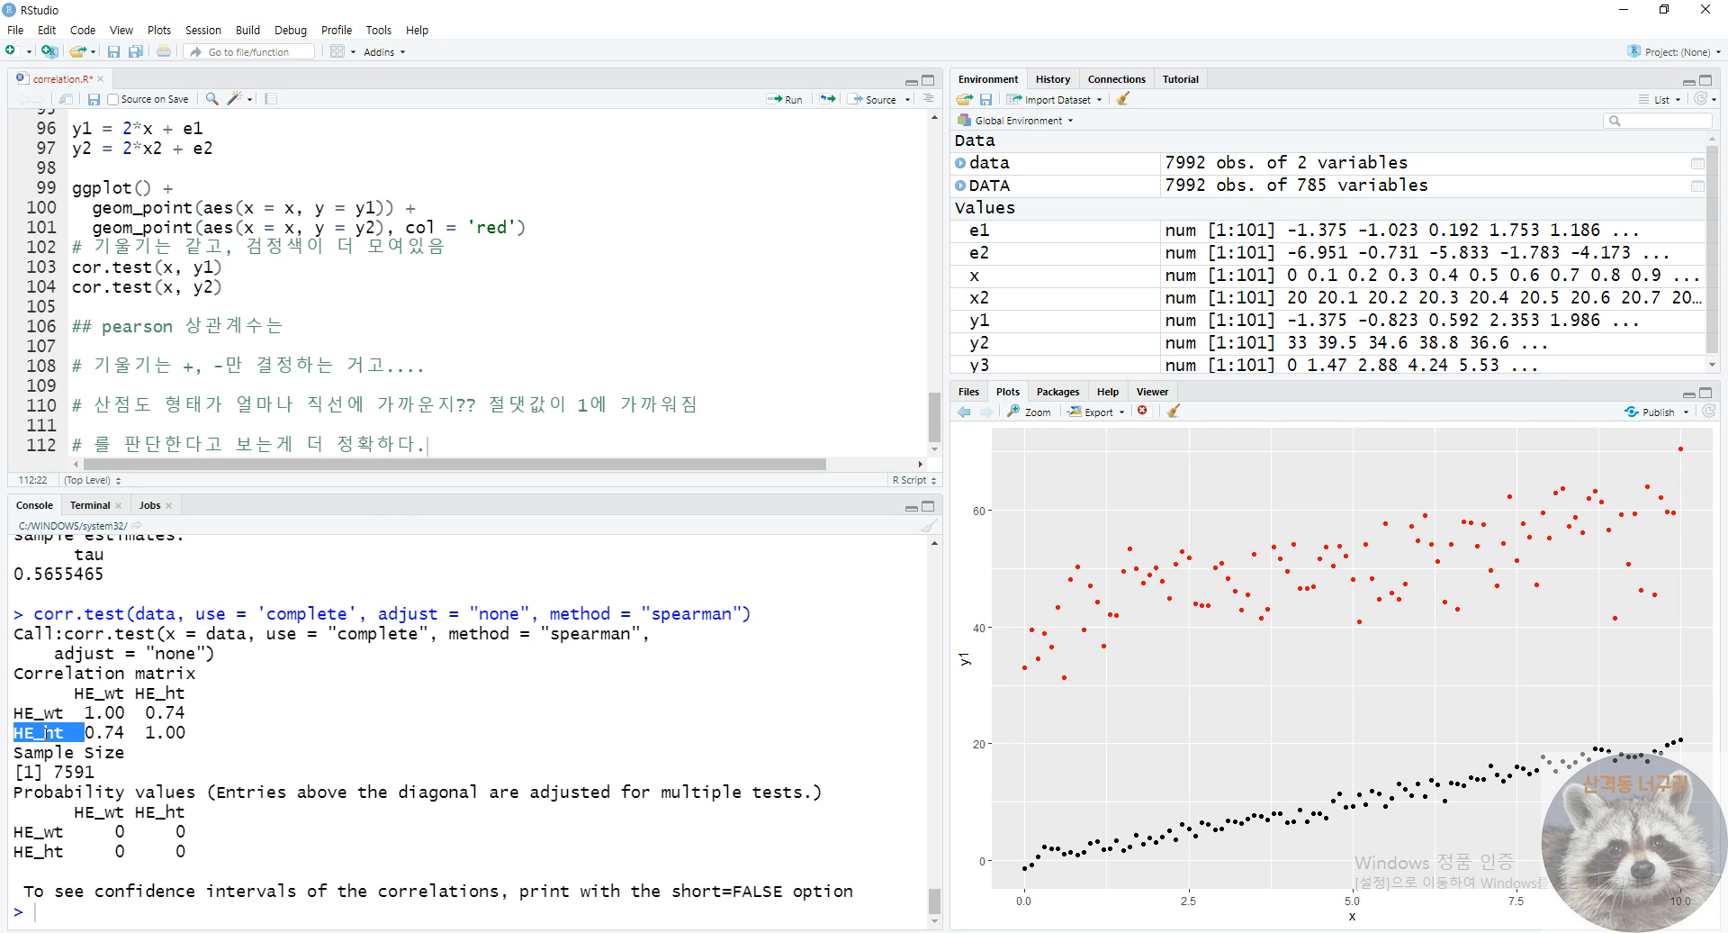
{"action": "double_click", "coordinate": [125, 733]}
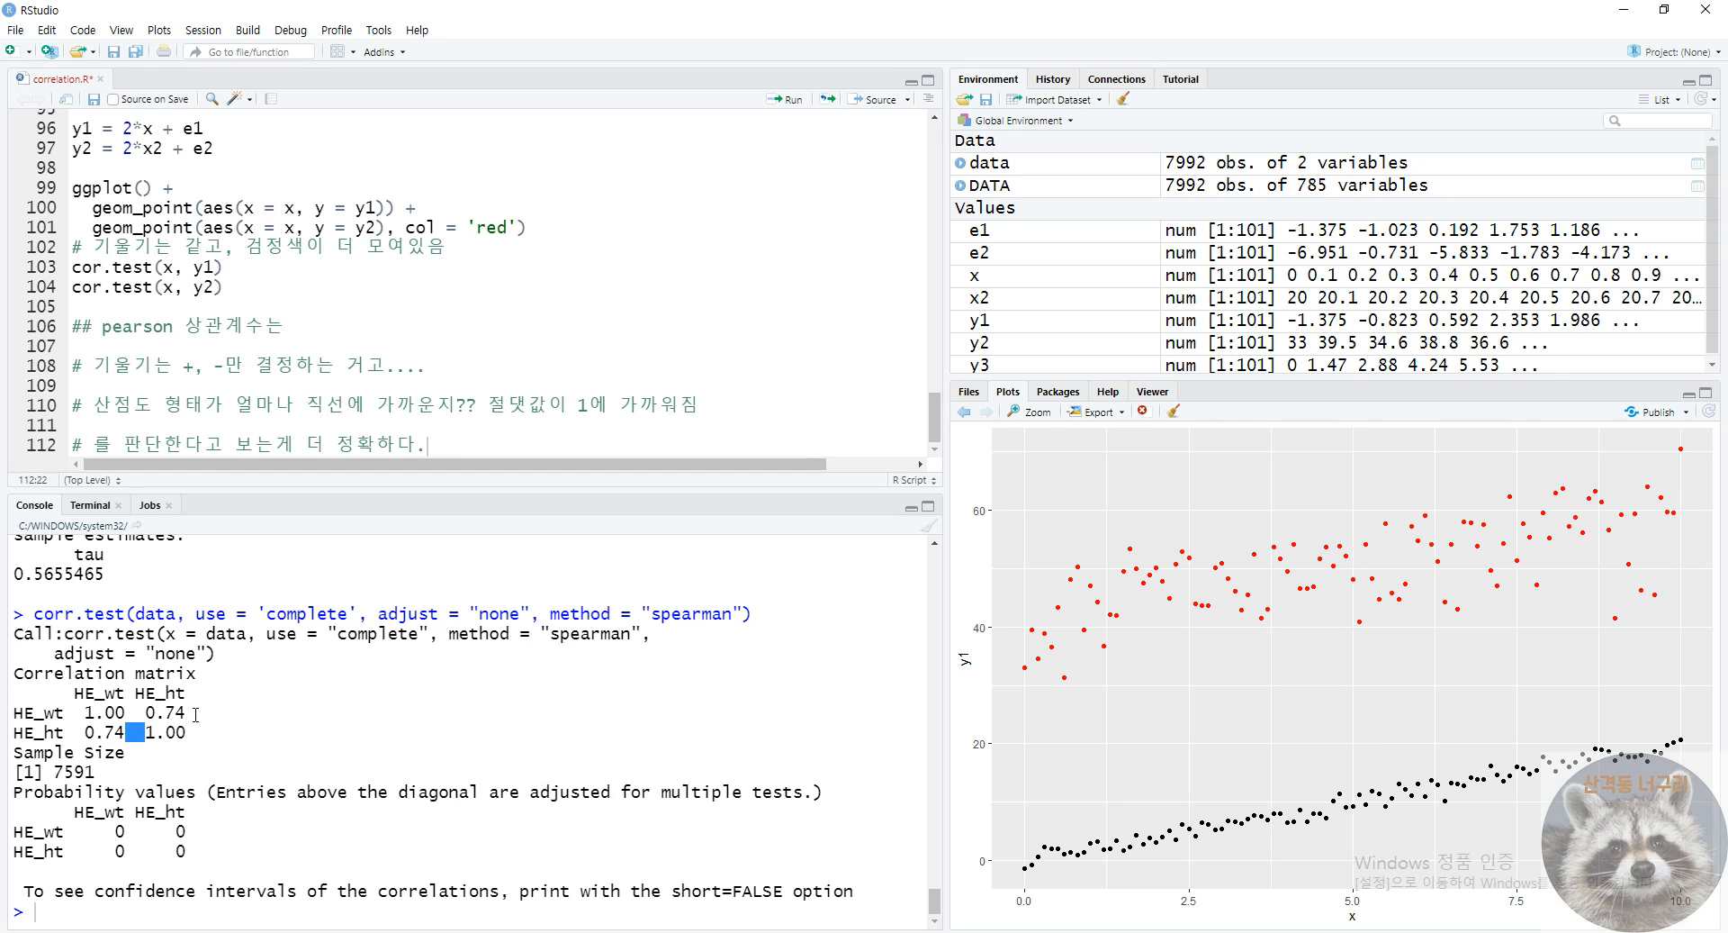
{"action": "left_click", "coordinate": [553, 448]}
{"action": "scroll", "coordinate": [543, 439], "scroll_direction": "up", "scroll_amount": 20}
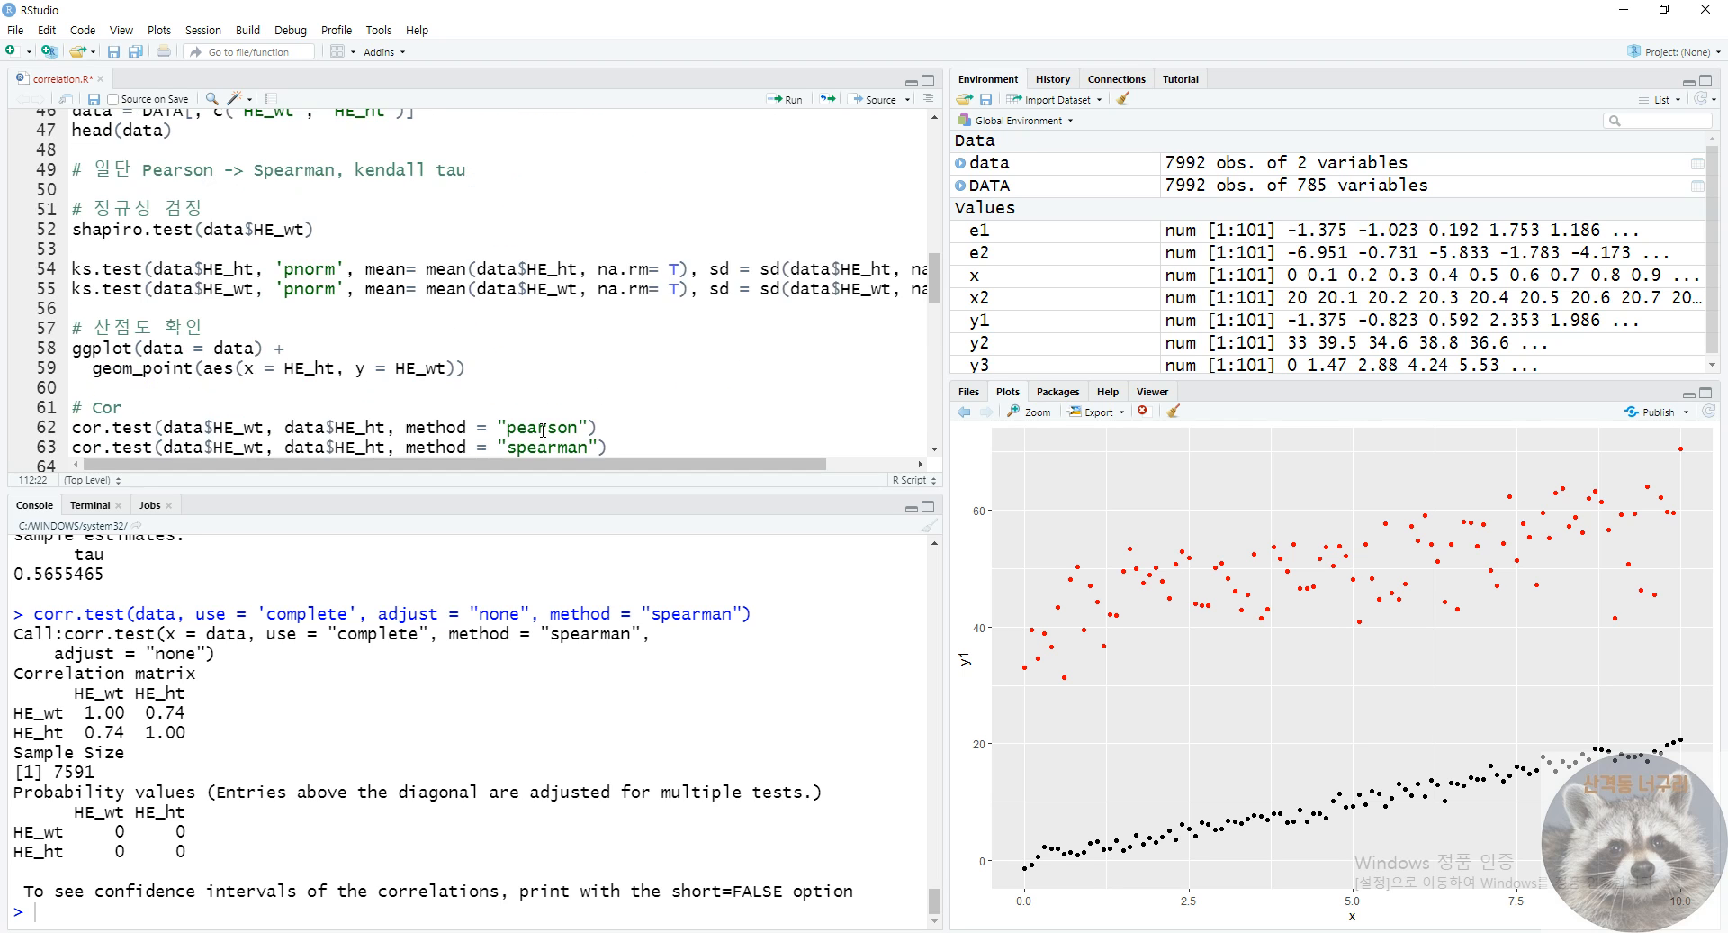
{"action": "scroll", "coordinate": [531, 431], "scroll_direction": "up", "scroll_amount": 5}
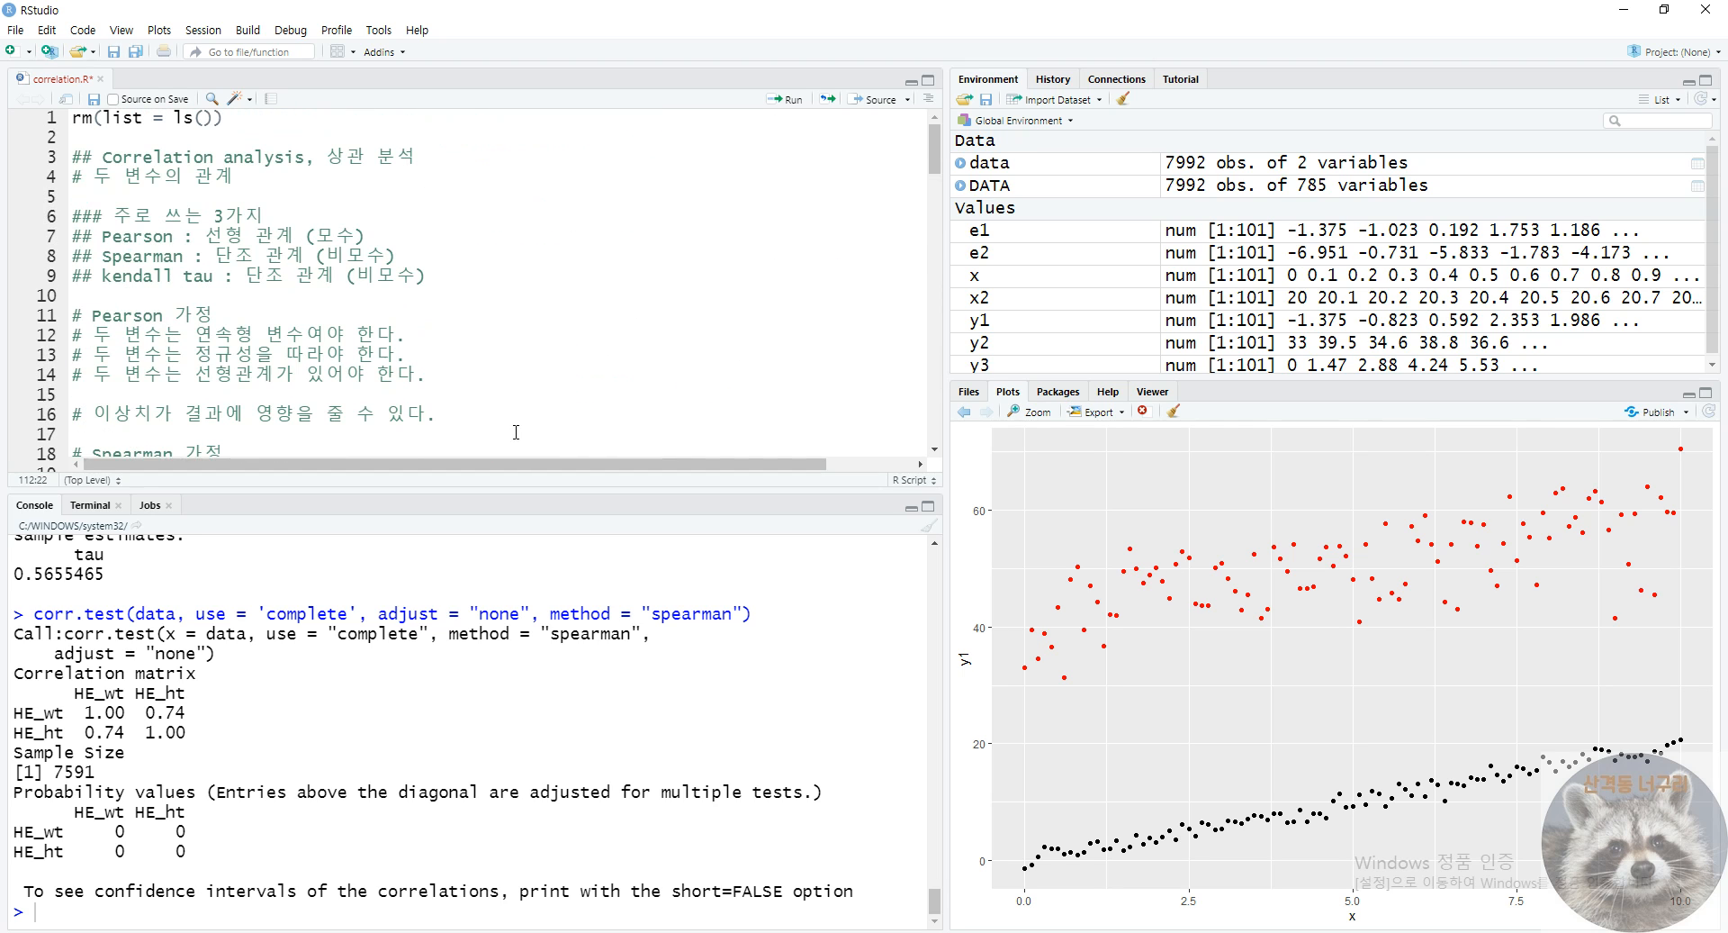
{"action": "scroll", "coordinate": [485, 387], "scroll_direction": "down", "scroll_amount": 20}
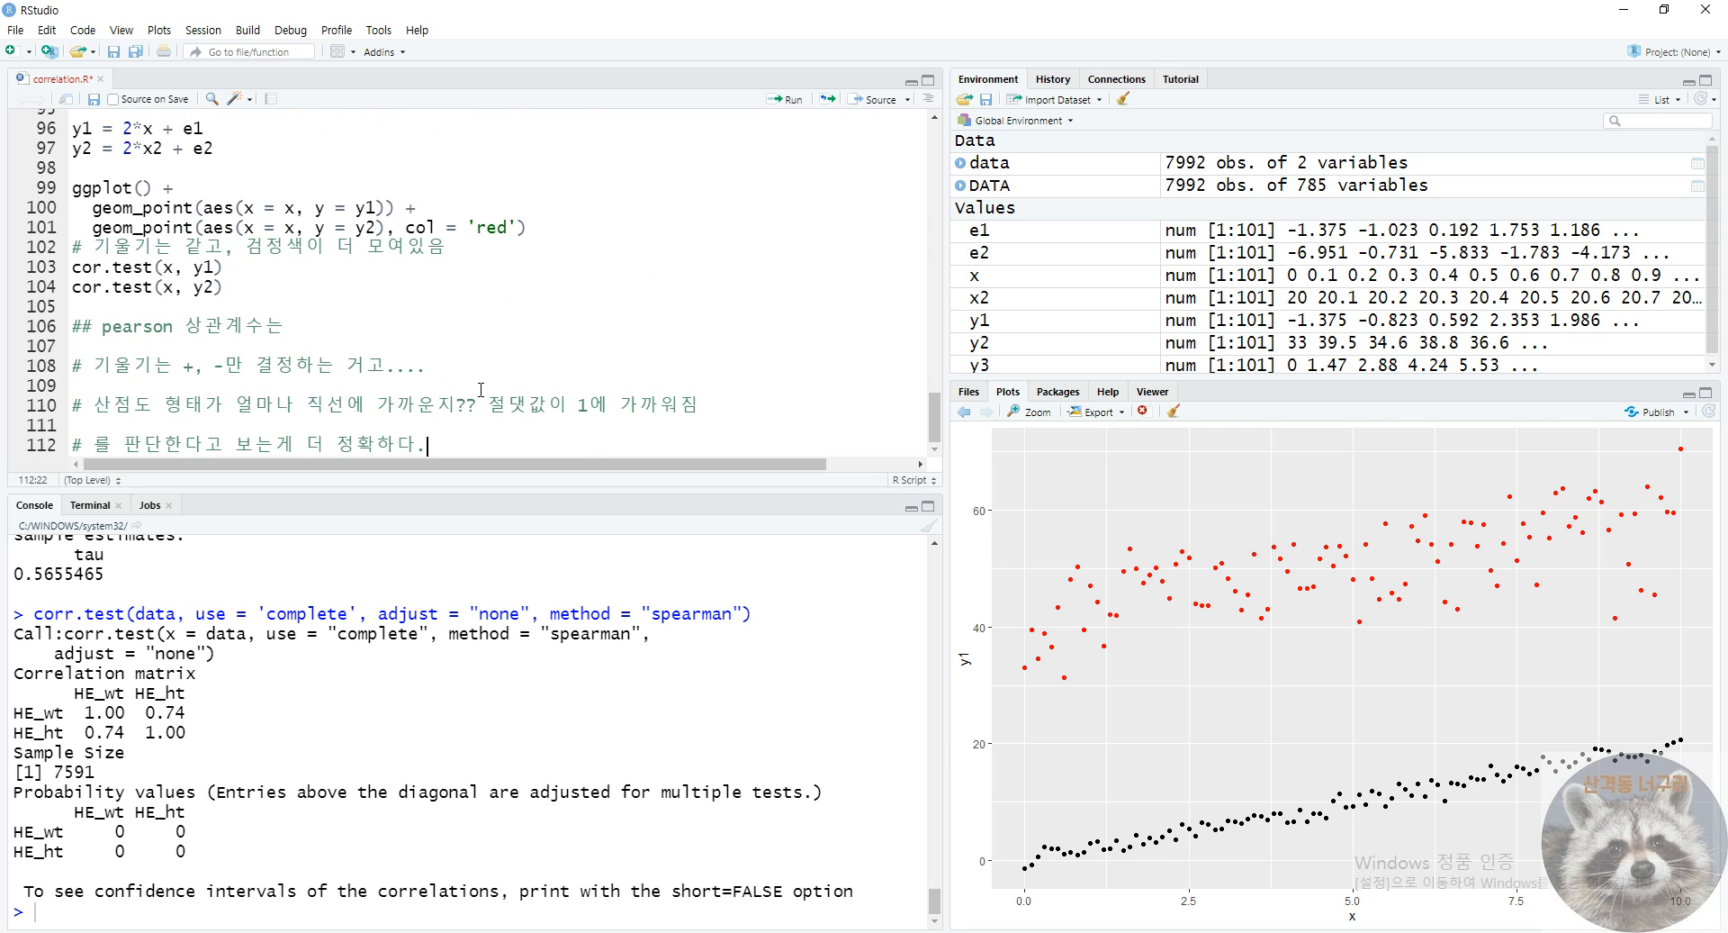
{"action": "scroll", "coordinate": [482, 390], "scroll_direction": "up", "scroll_amount": 20}
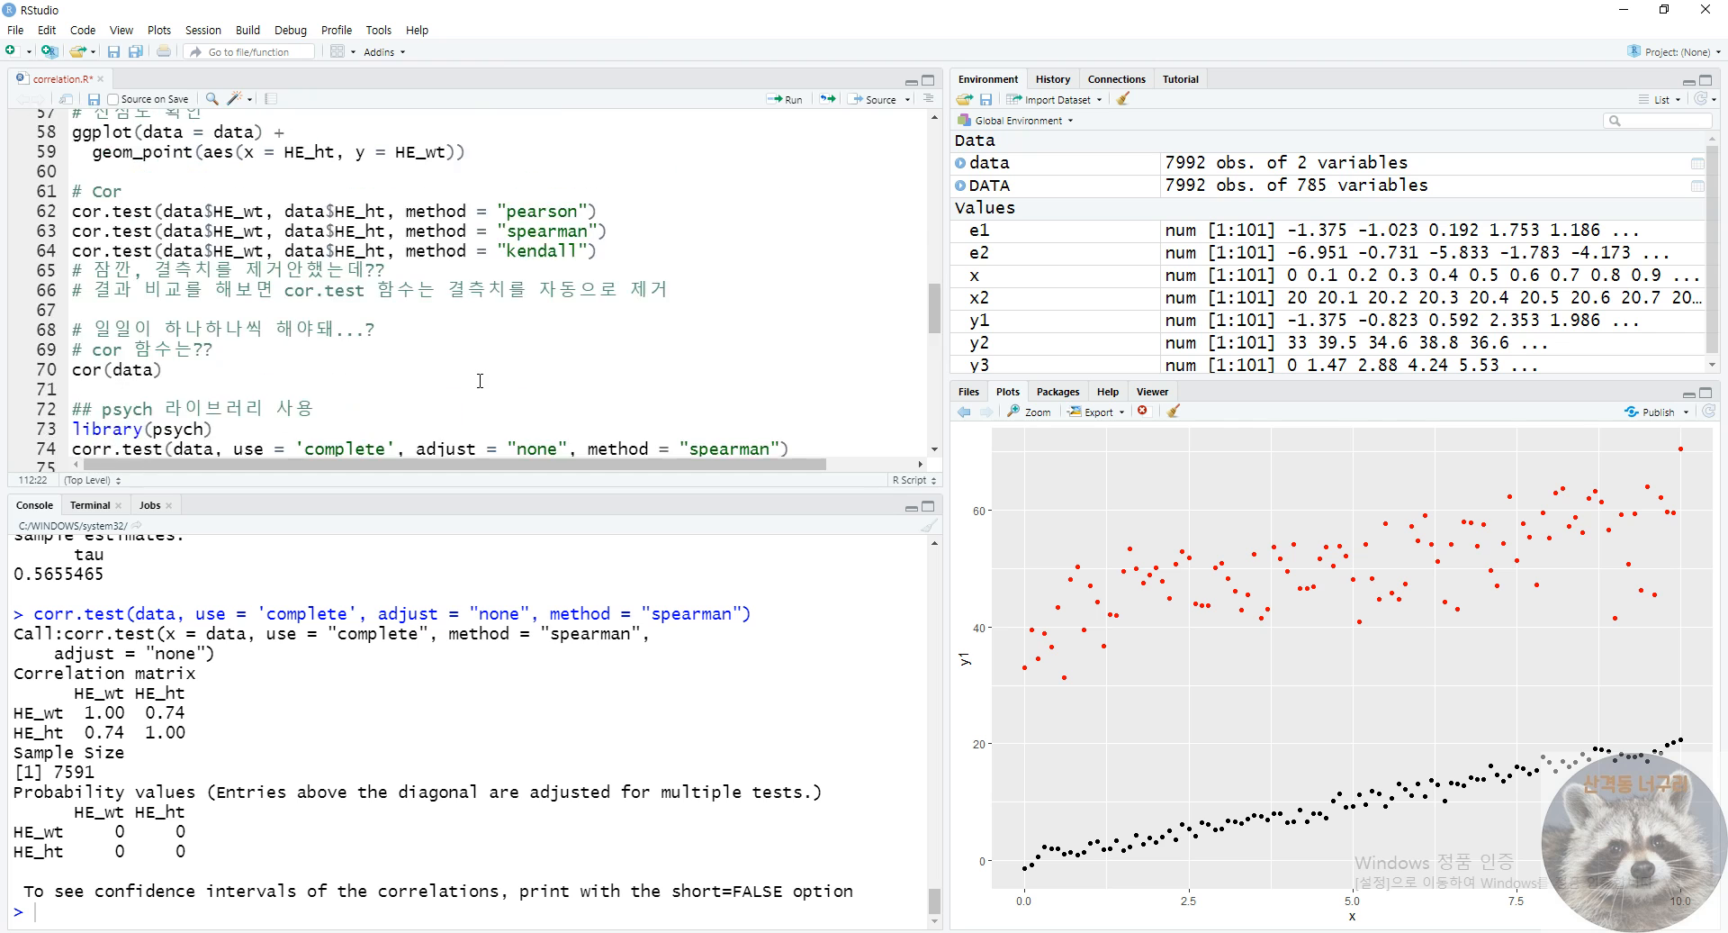
{"action": "scroll", "coordinate": [474, 390], "scroll_direction": "down", "scroll_amount": 7}
{"action": "scroll", "coordinate": [474, 390], "scroll_direction": "down", "scroll_amount": 20}
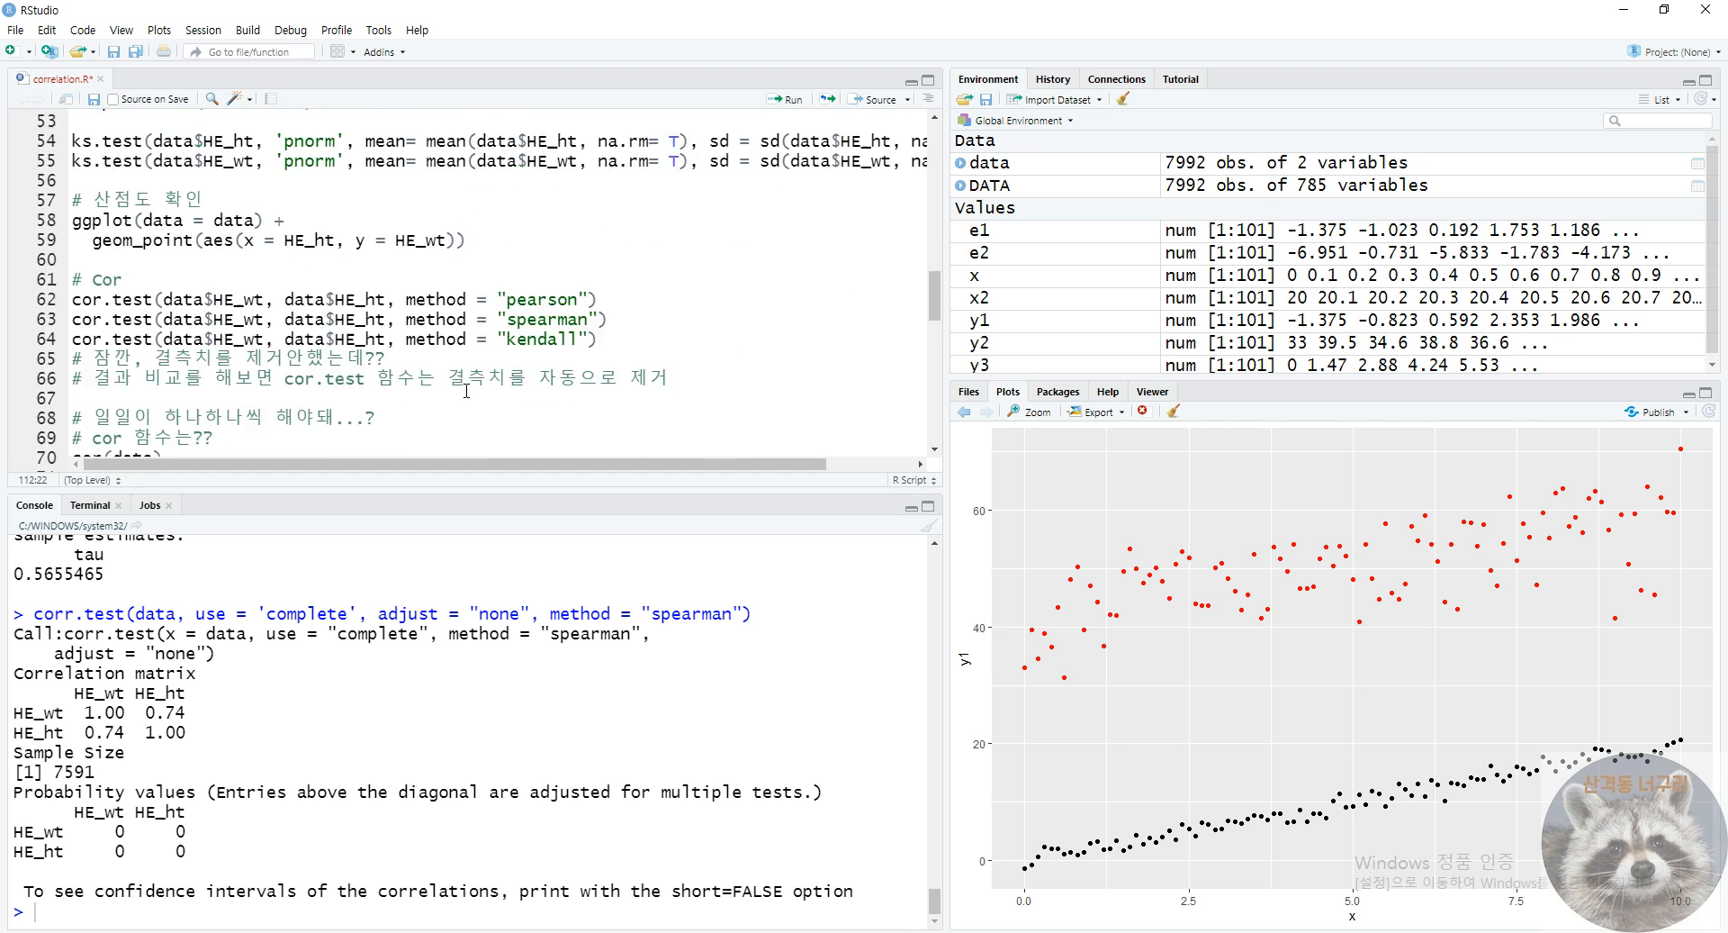